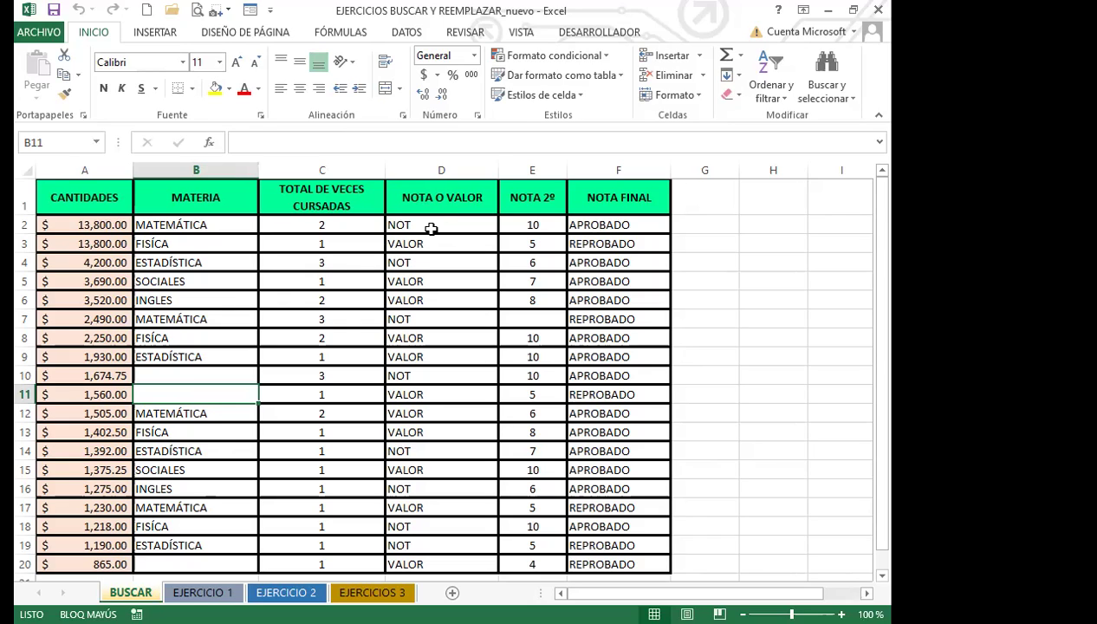
Step: Open the Find dialog with cell D2 selected, collapse its extra options and clear the previous search term
{"action": "left_click", "coordinate": [430, 227]}
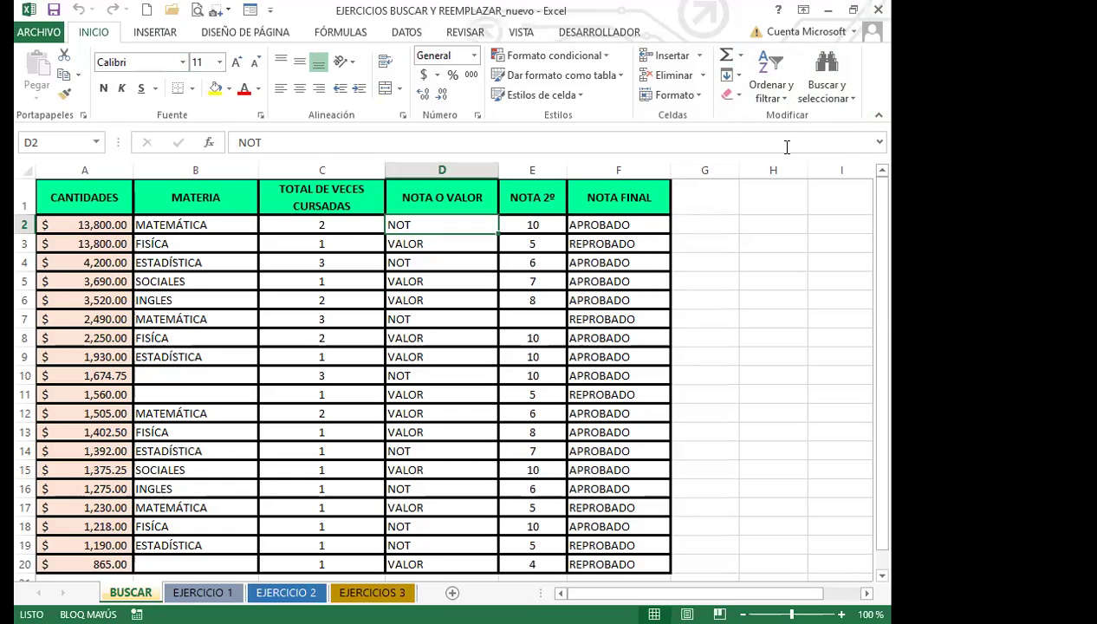
{"action": "left_click", "coordinate": [856, 103]}
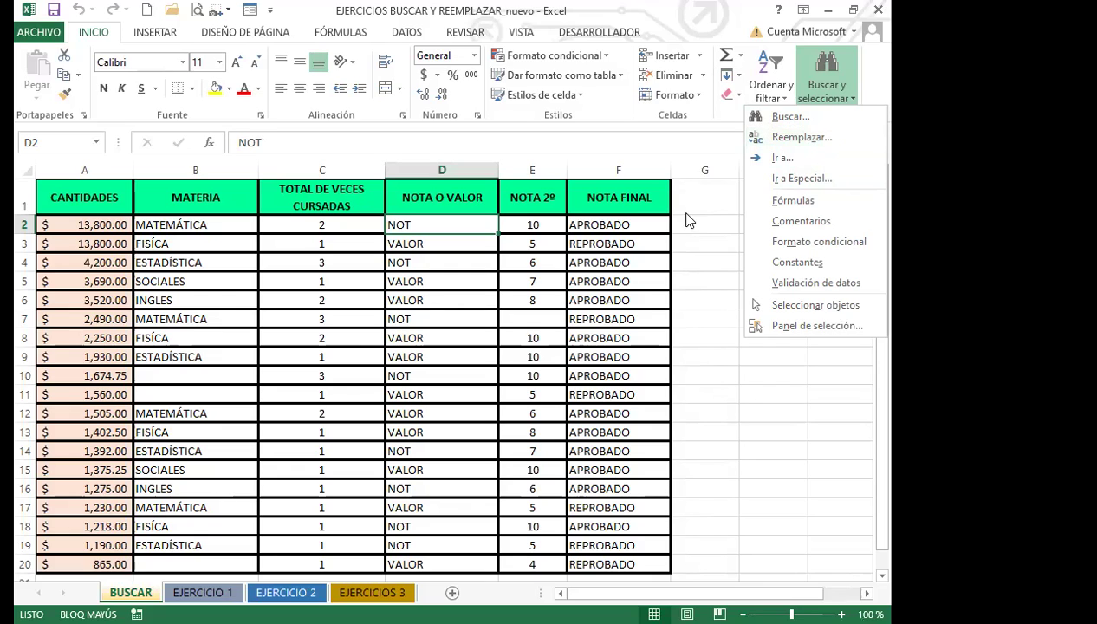
{"action": "left_click", "coordinate": [801, 123]}
{"action": "left_click", "coordinate": [125, 424]}
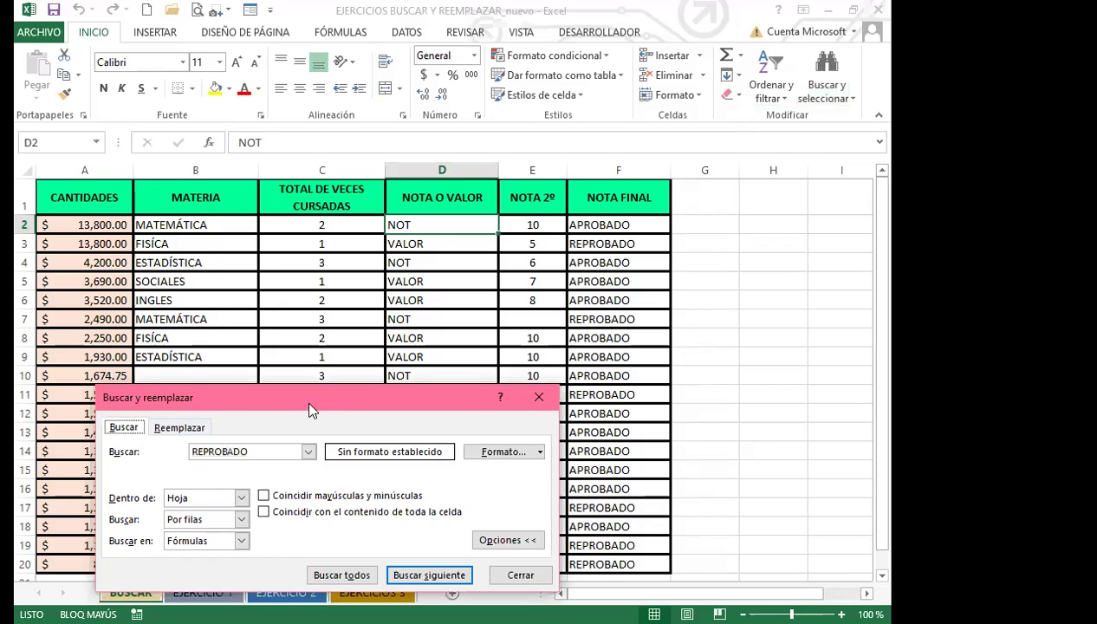
{"action": "left_click", "coordinate": [503, 540]}
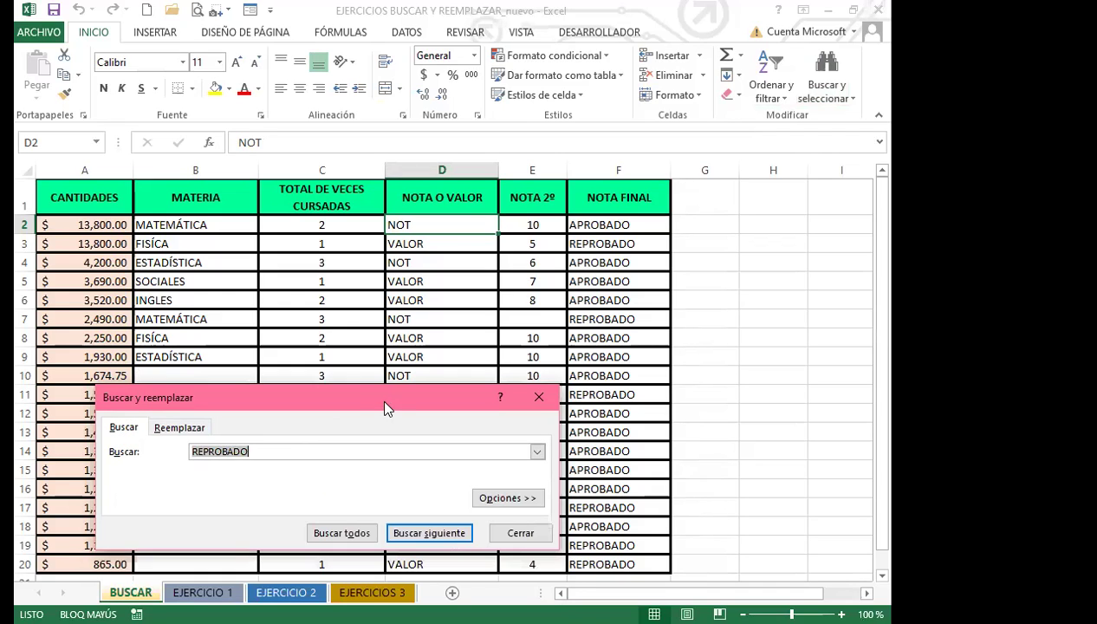
{"action": "left_click_drag", "start_coordinate": [388, 400], "coordinate": [730, 149]}
{"action": "key", "text": "BackSpace"}
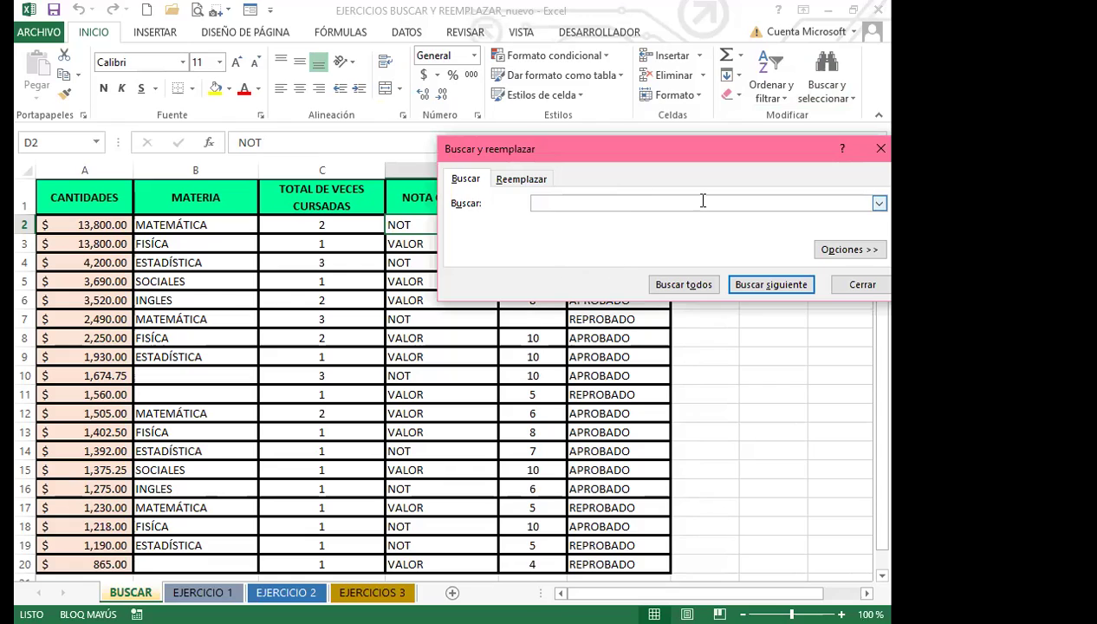
{"action": "left_click_drag", "start_coordinate": [685, 149], "coordinate": [609, 146]}
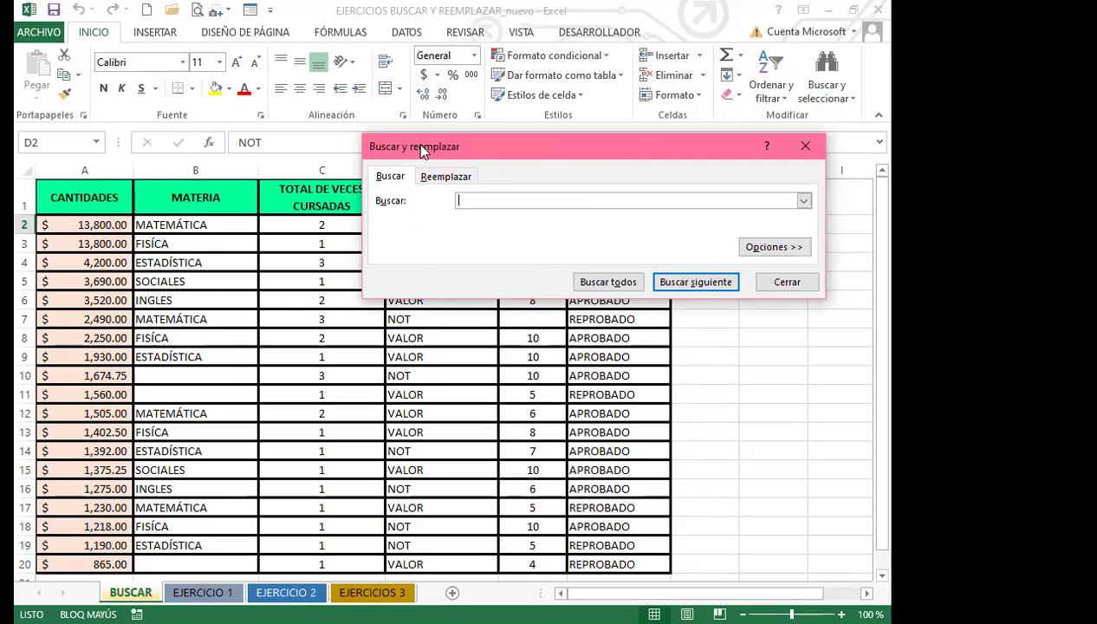
Step: Compare the fields offered for finding with those for replacing, and close the dialog
{"action": "left_click", "coordinate": [442, 178]}
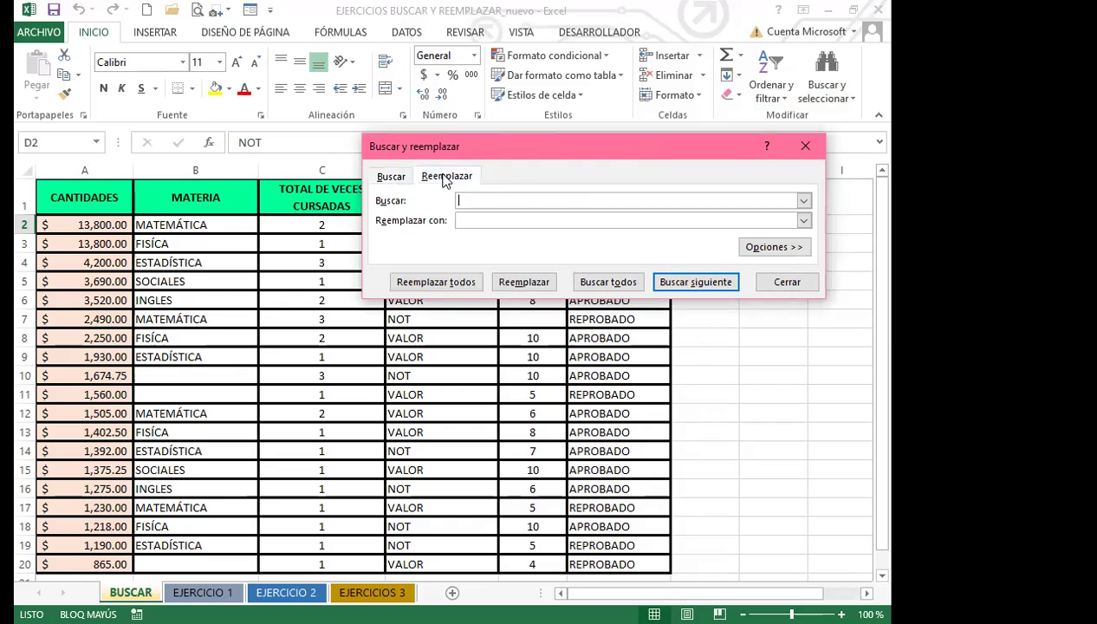
{"action": "left_click", "coordinate": [396, 177]}
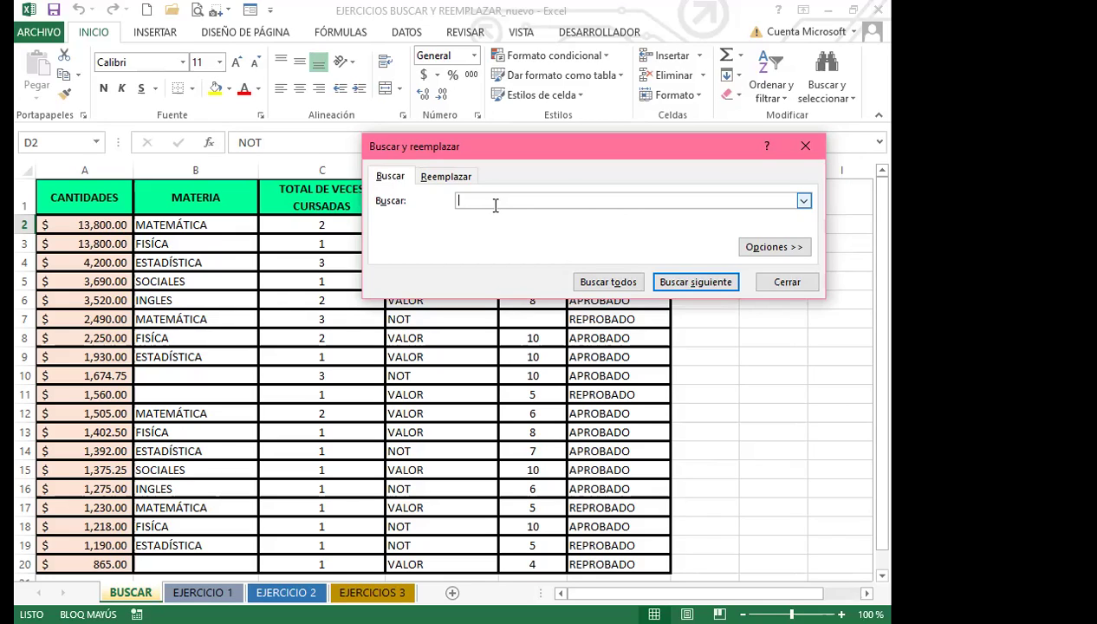
{"action": "left_click", "coordinate": [440, 176]}
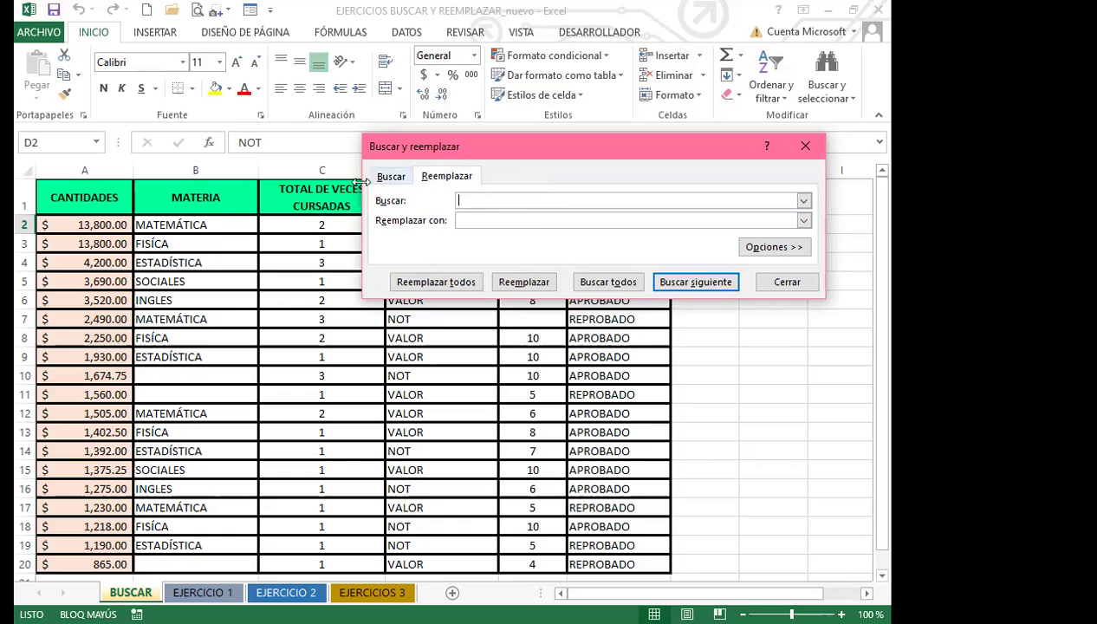
{"action": "left_click", "coordinate": [388, 178]}
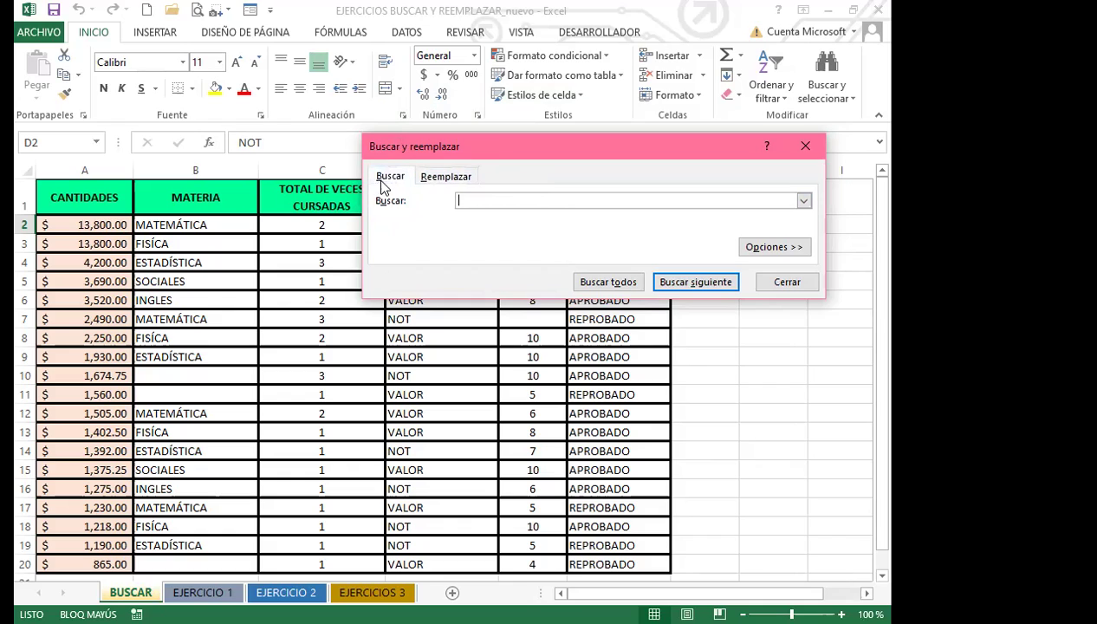
{"action": "left_click", "coordinate": [805, 146]}
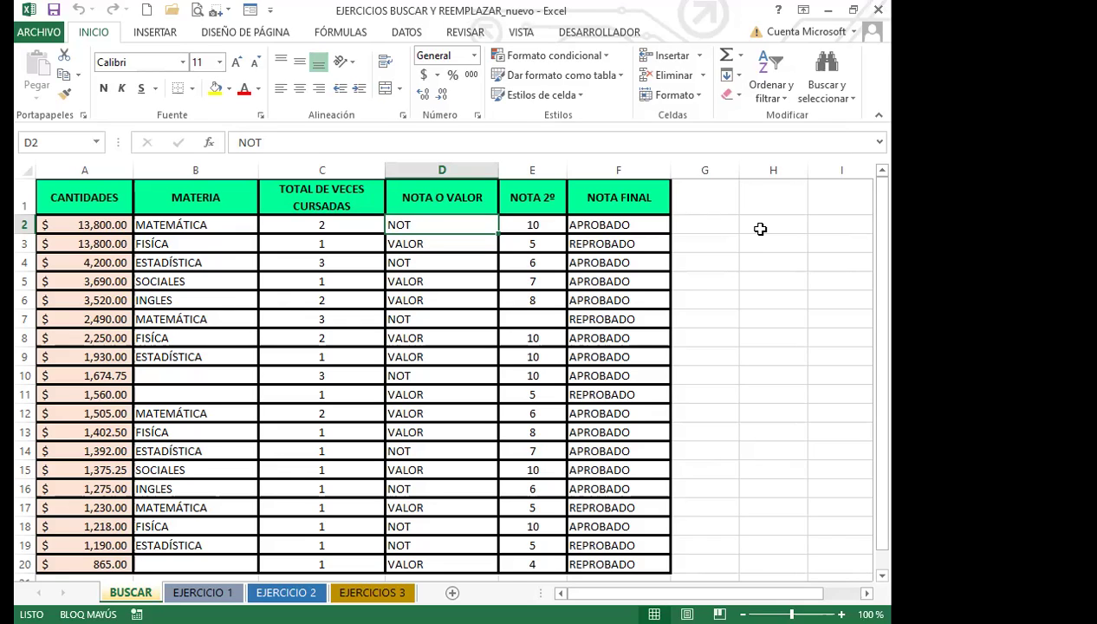
Step: Reopen Find and Replace, ending in Find mode with the extended search options shown
{"action": "key", "text": "ctrl+b"}
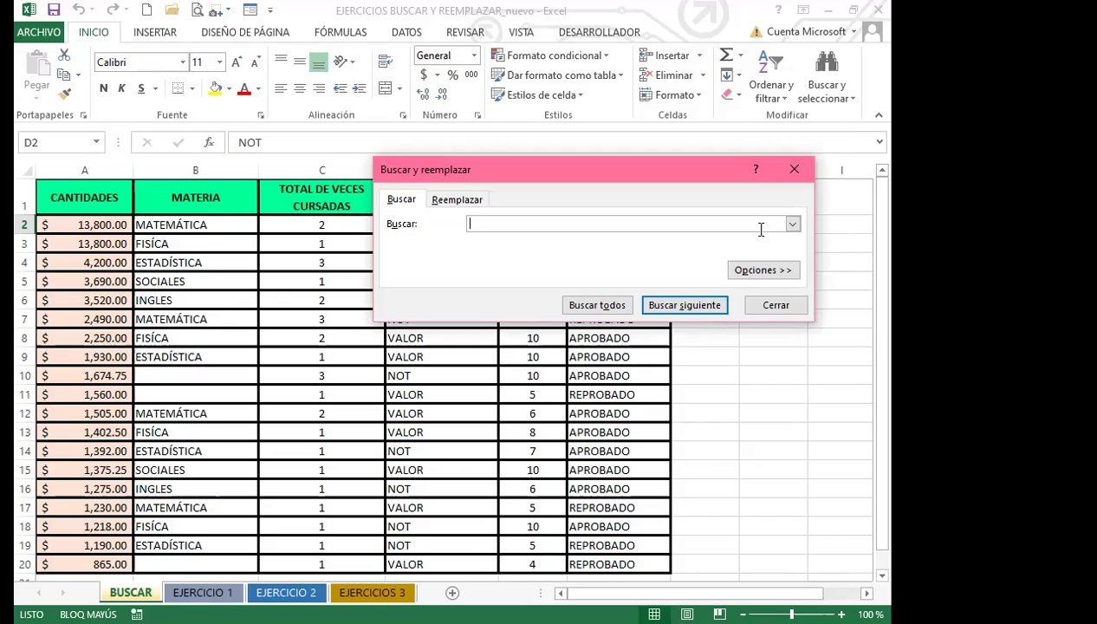
{"action": "left_click", "coordinate": [793, 170]}
{"action": "left_click", "coordinate": [827, 94]}
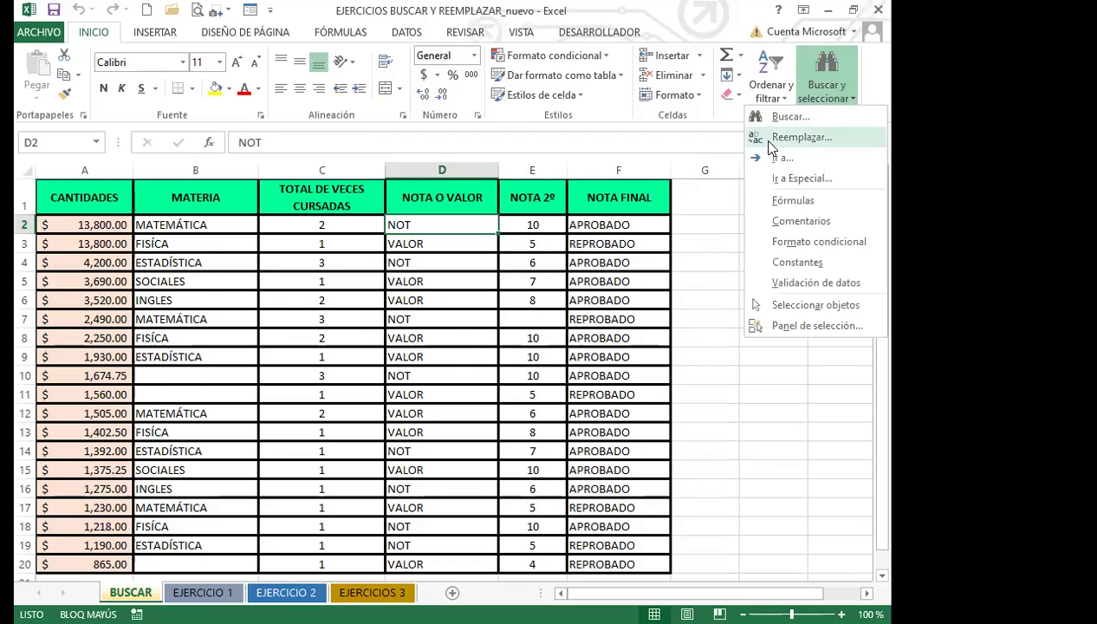
{"action": "left_click", "coordinate": [802, 139]}
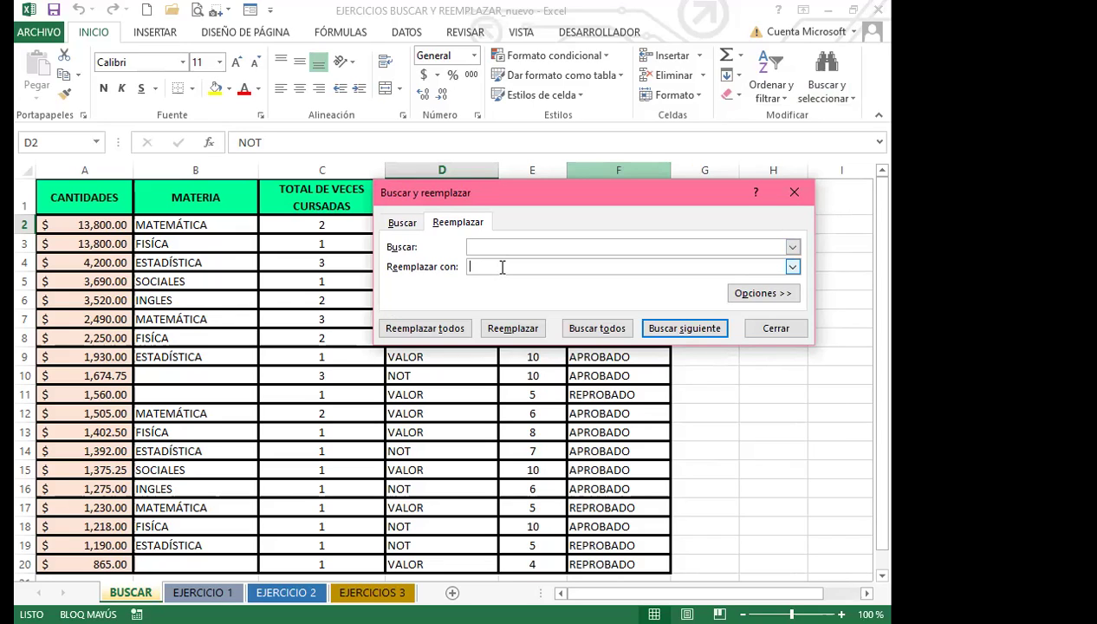
{"action": "left_click", "coordinate": [401, 224]}
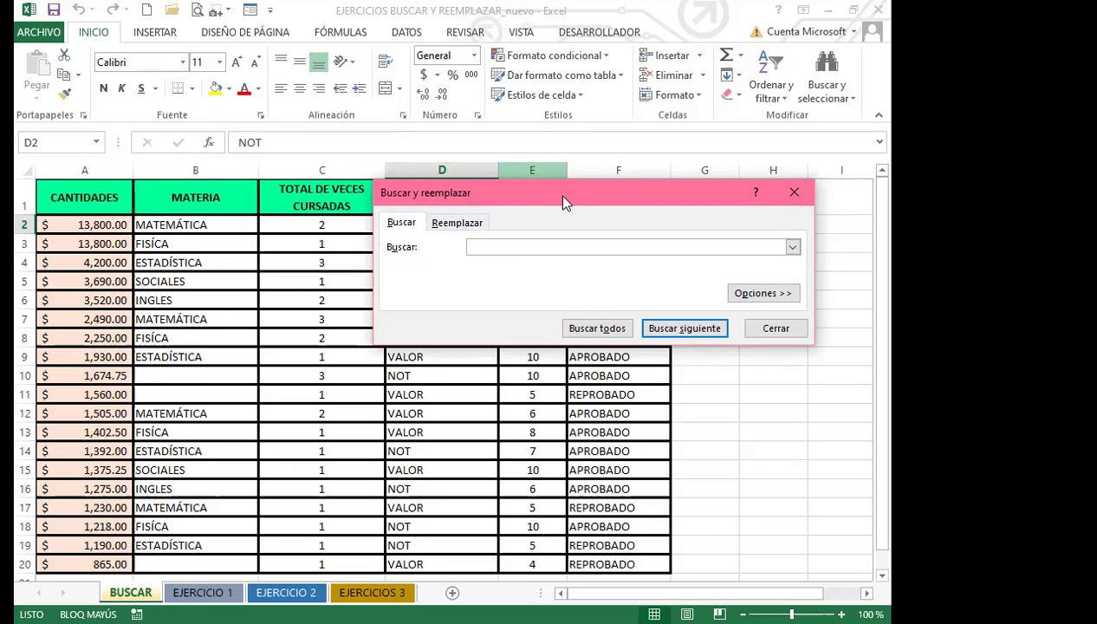
{"action": "left_click", "coordinate": [751, 295]}
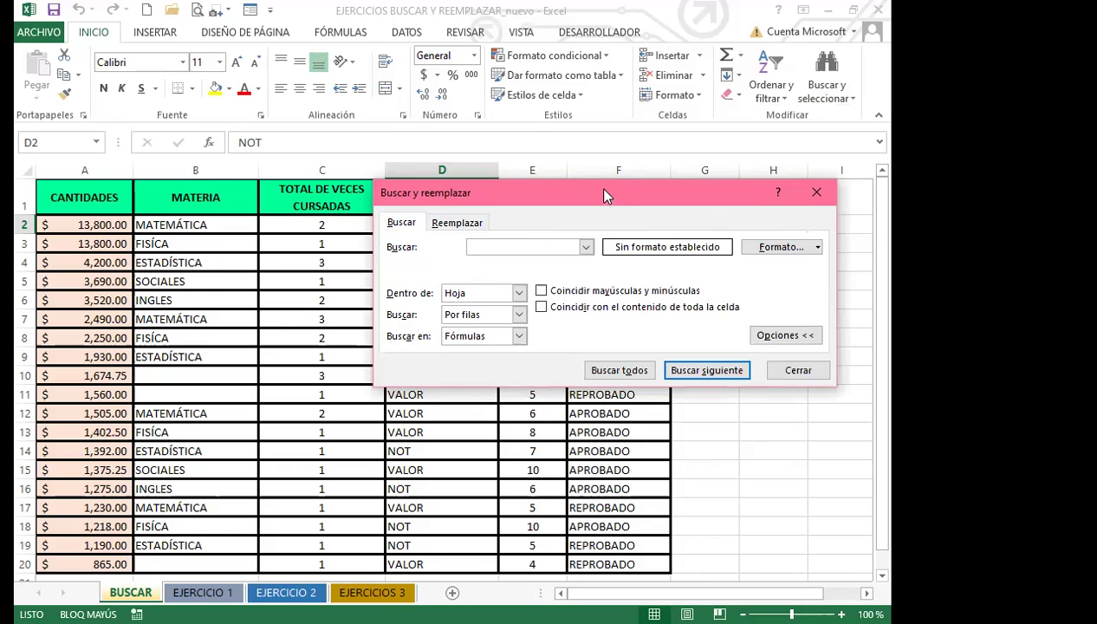
{"action": "left_click_drag", "start_coordinate": [605, 195], "coordinate": [595, 156]}
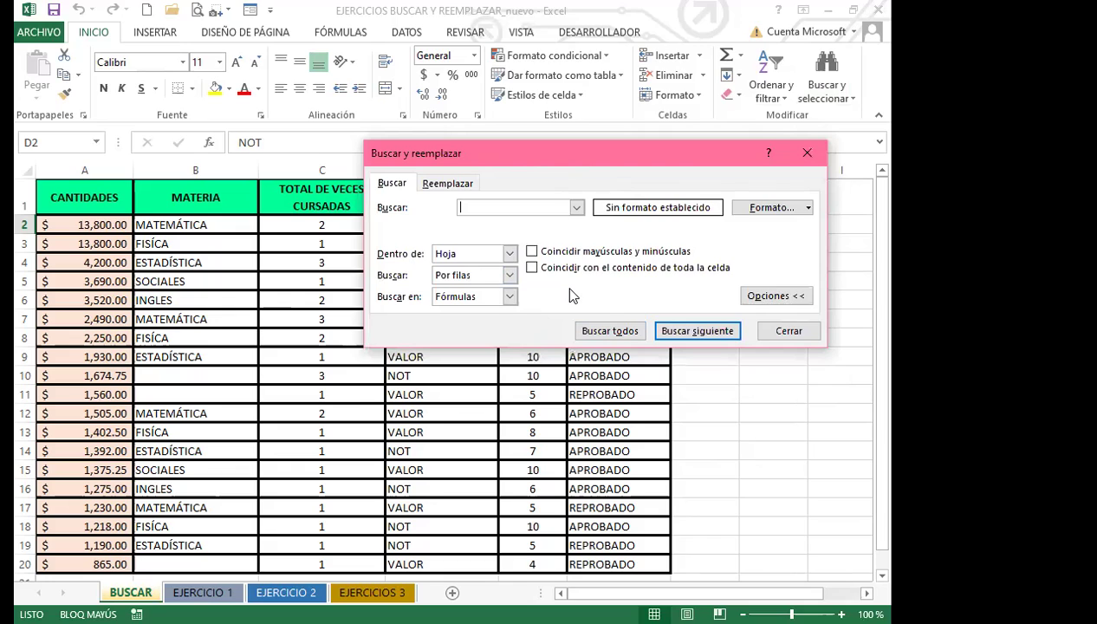
Step: Examine the available choices for search scope, search direction and where to look, keeping Hoja, Por filas and Fórmulas
{"action": "left_click", "coordinate": [511, 254]}
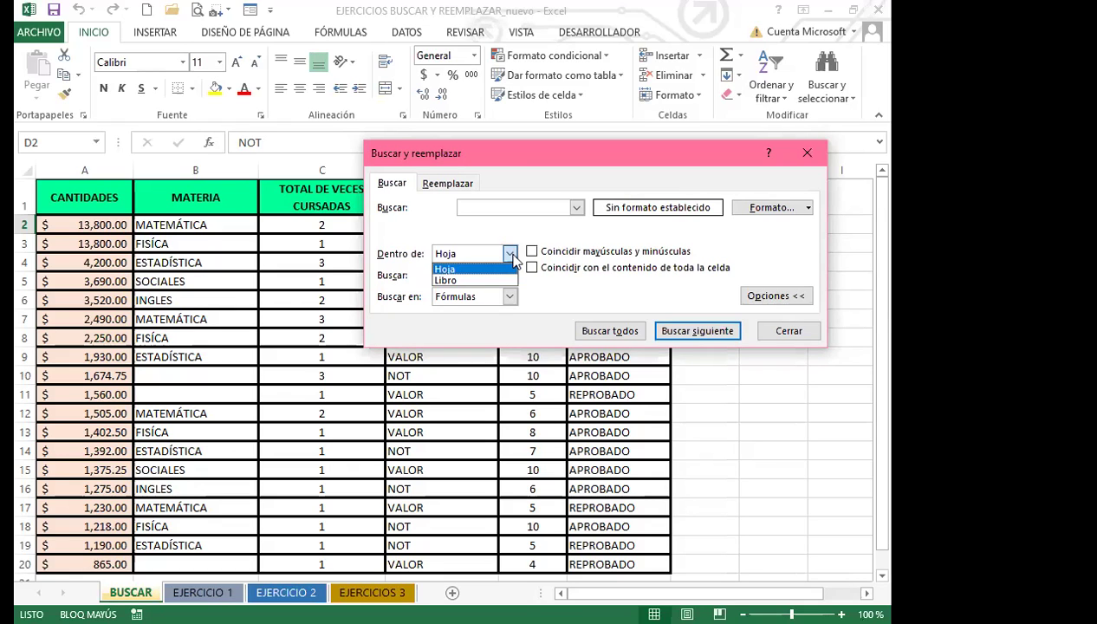
{"action": "left_click", "coordinate": [513, 256]}
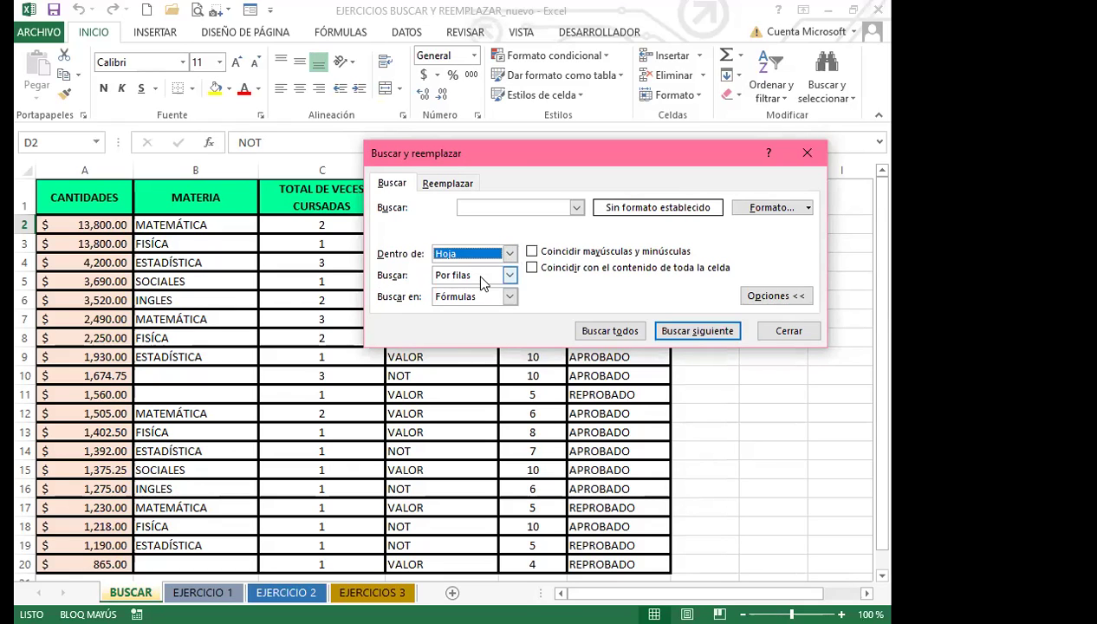
{"action": "left_click", "coordinate": [509, 275]}
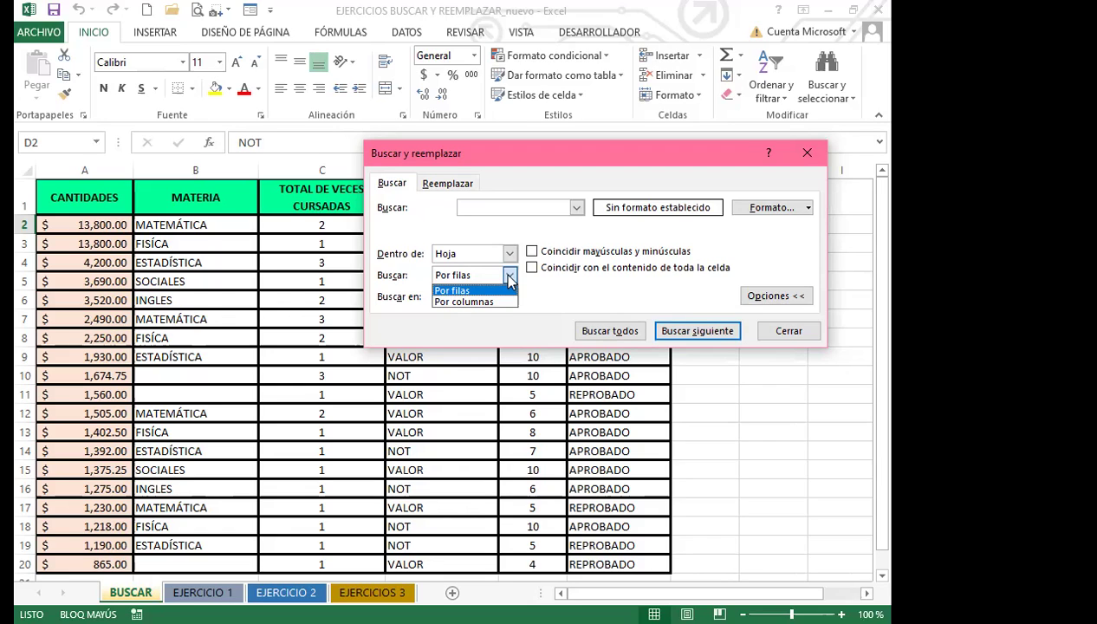
{"action": "left_click", "coordinate": [508, 278]}
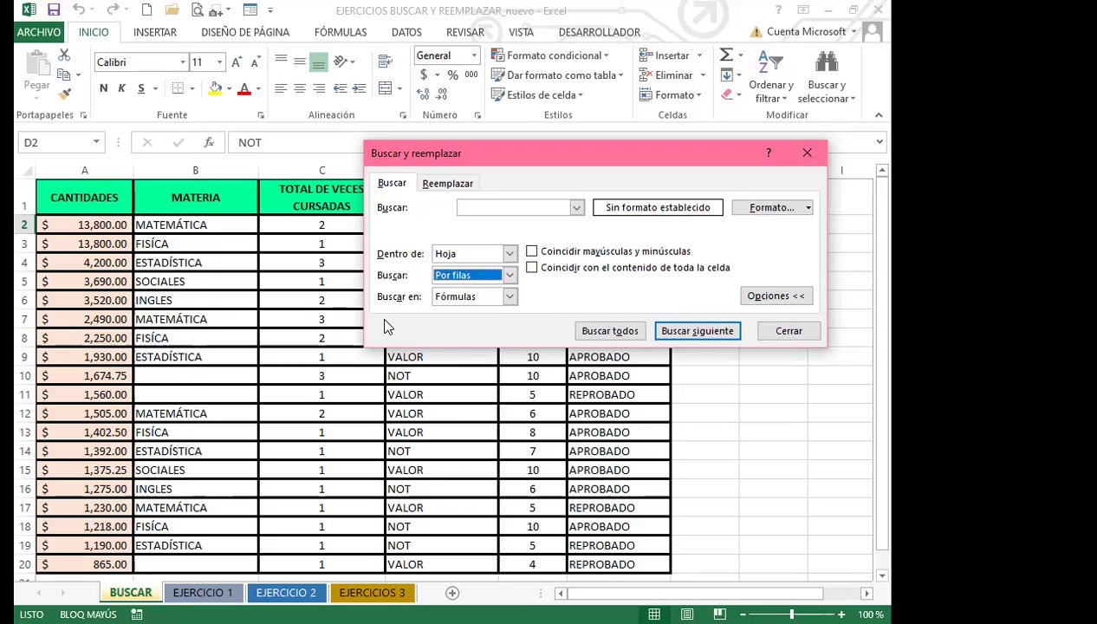
{"action": "left_click", "coordinate": [474, 298]}
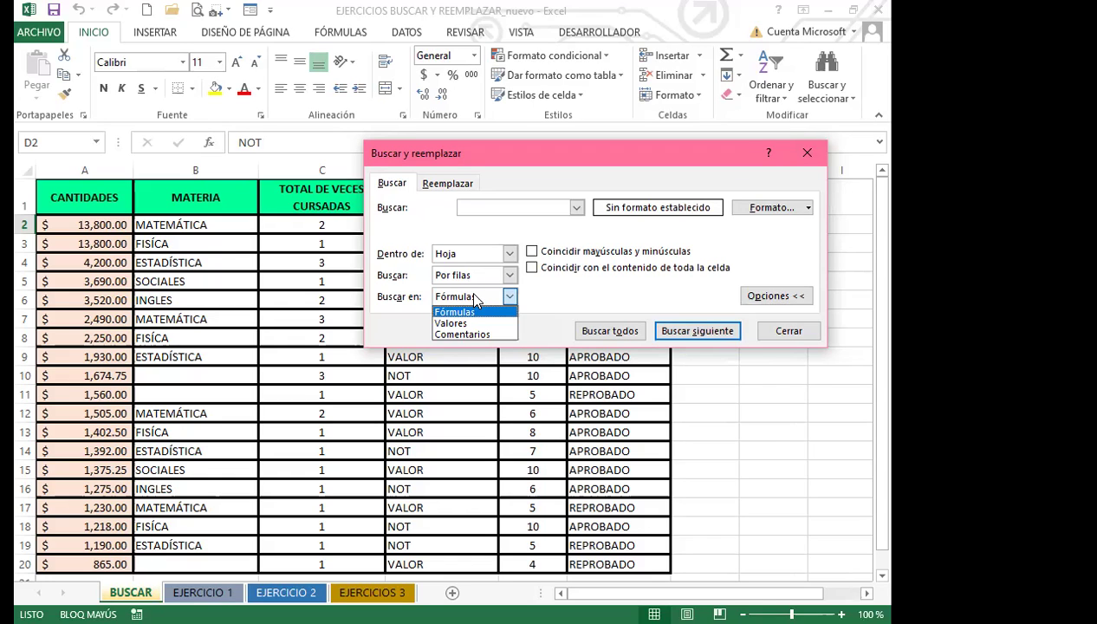
{"action": "left_click", "coordinate": [475, 299]}
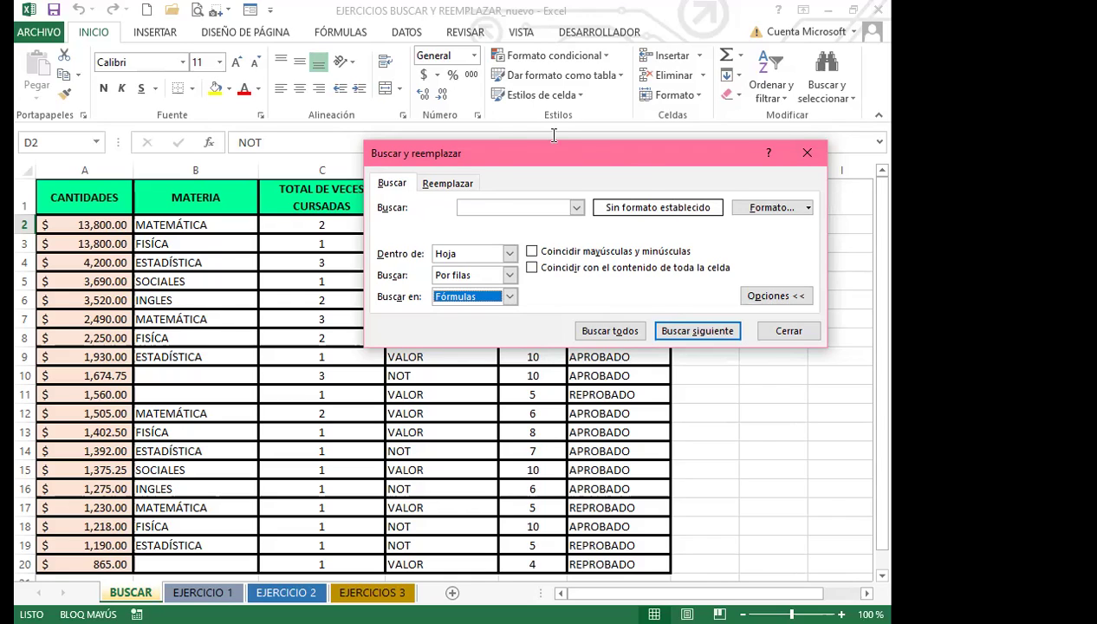
Step: Try to find all cells in the sheet containing MATEMATICA, spelled without the accent
{"action": "left_click", "coordinate": [490, 208]}
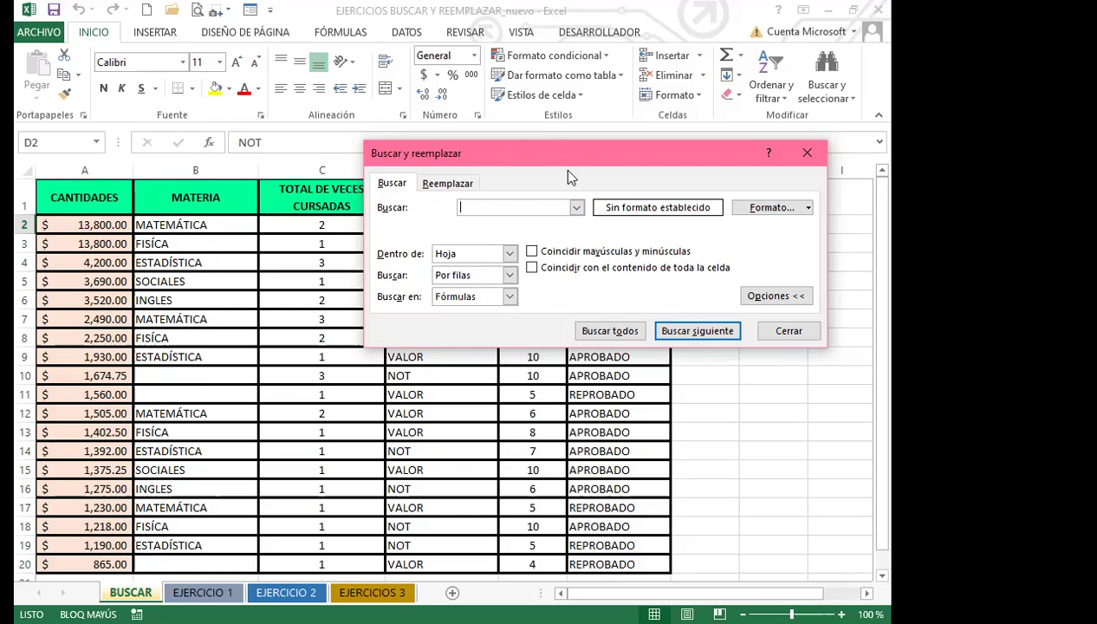
{"action": "left_click_drag", "start_coordinate": [520, 145], "coordinate": [565, 169]}
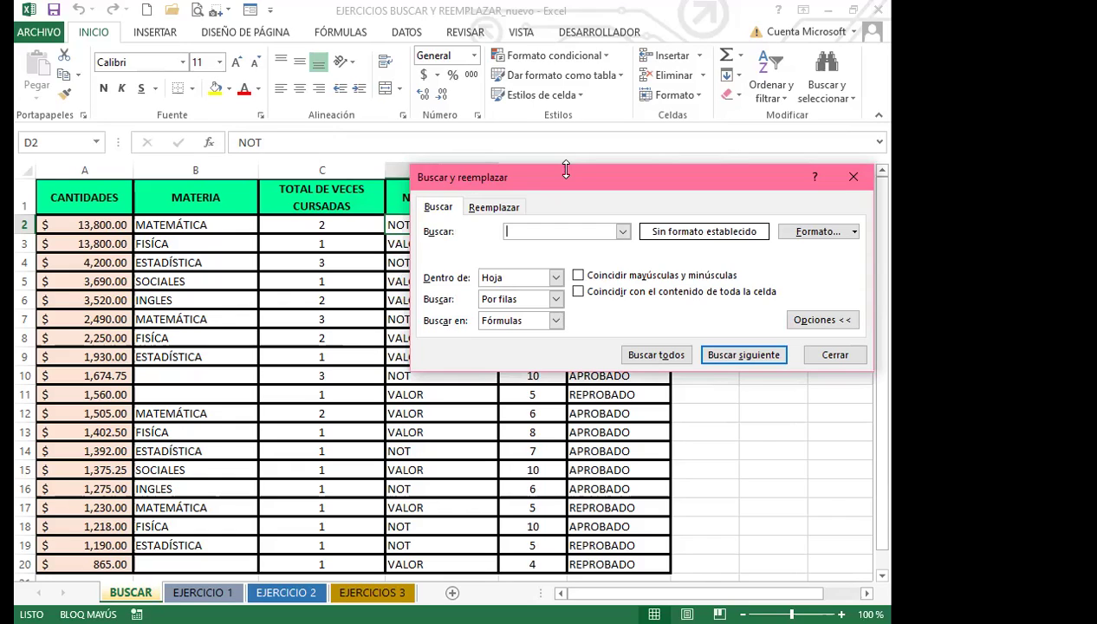
{"action": "type", "text": "MATEMATICA"}
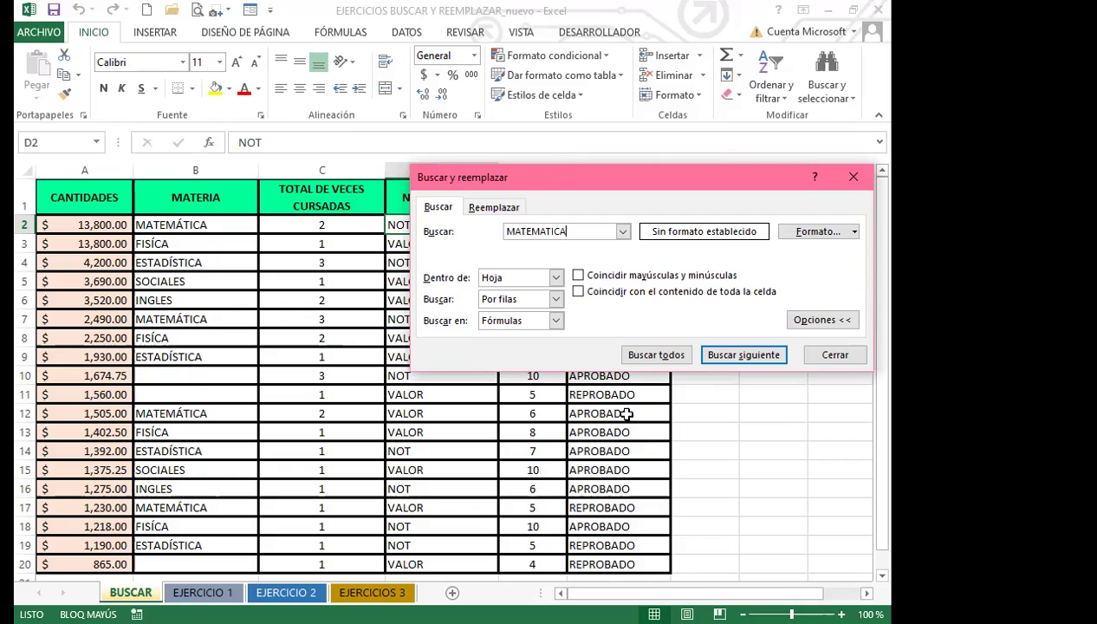
{"action": "left_click", "coordinate": [657, 355]}
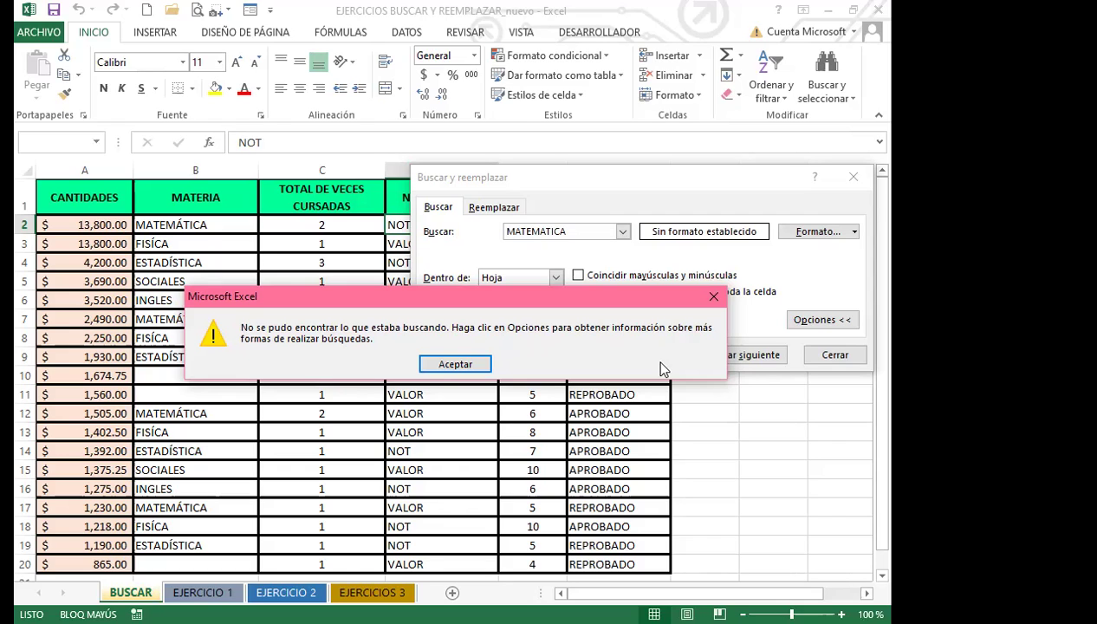
{"action": "left_click", "coordinate": [454, 364]}
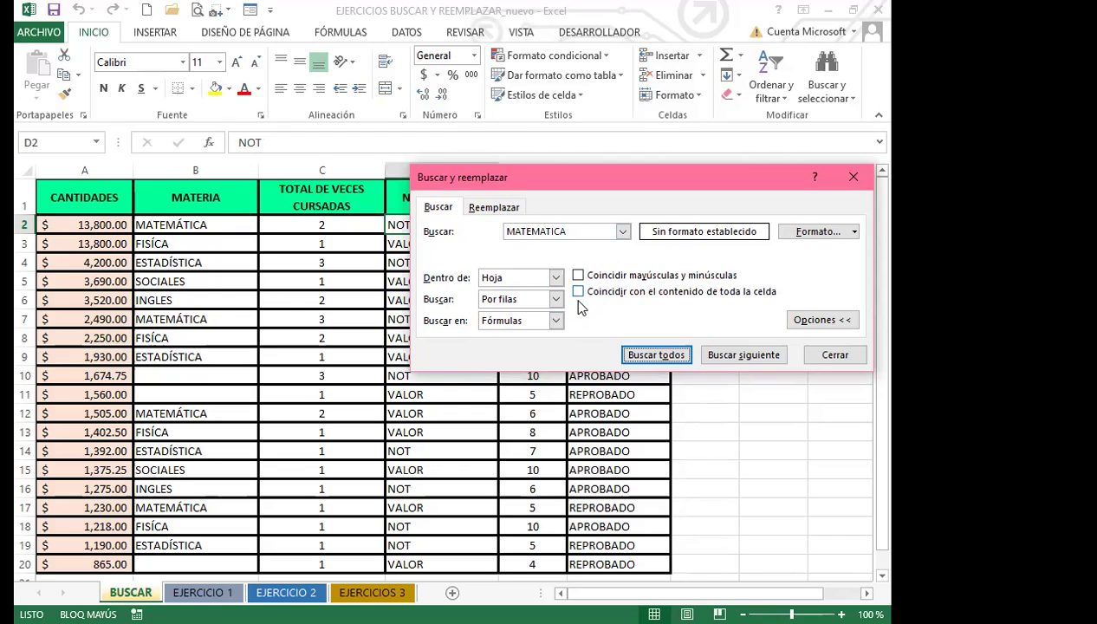
Step: Correct the search term to MATEMÁTICA and list all matching cells in the sheet
{"action": "left_click", "coordinate": [544, 230]}
{"action": "key", "text": "BackSpace"}
{"action": "type", "text": "Á"}
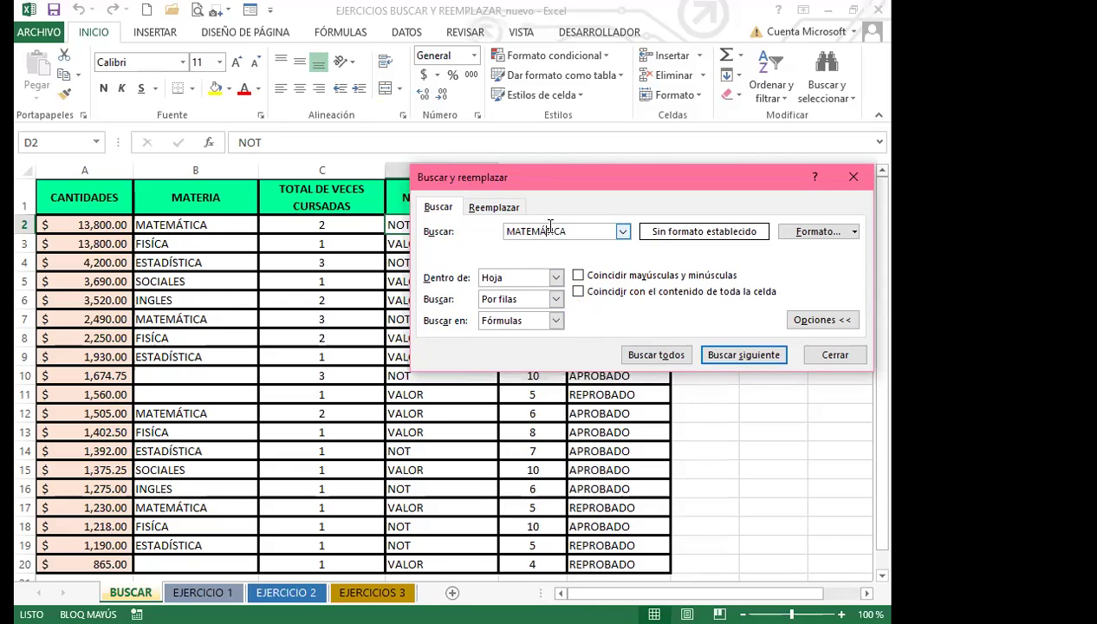
{"action": "left_click", "coordinate": [655, 356]}
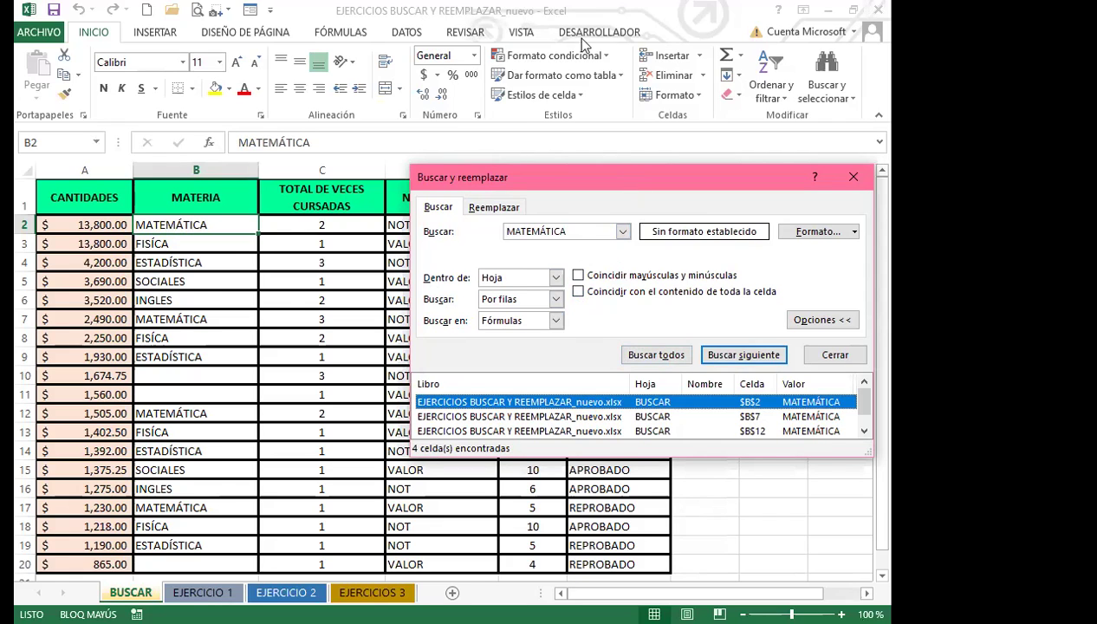
Step: Enlarge the list of matches and go through the found cells B7, B12 and B17 in the sheet
{"action": "left_click_drag", "start_coordinate": [629, 178], "coordinate": [581, 40]}
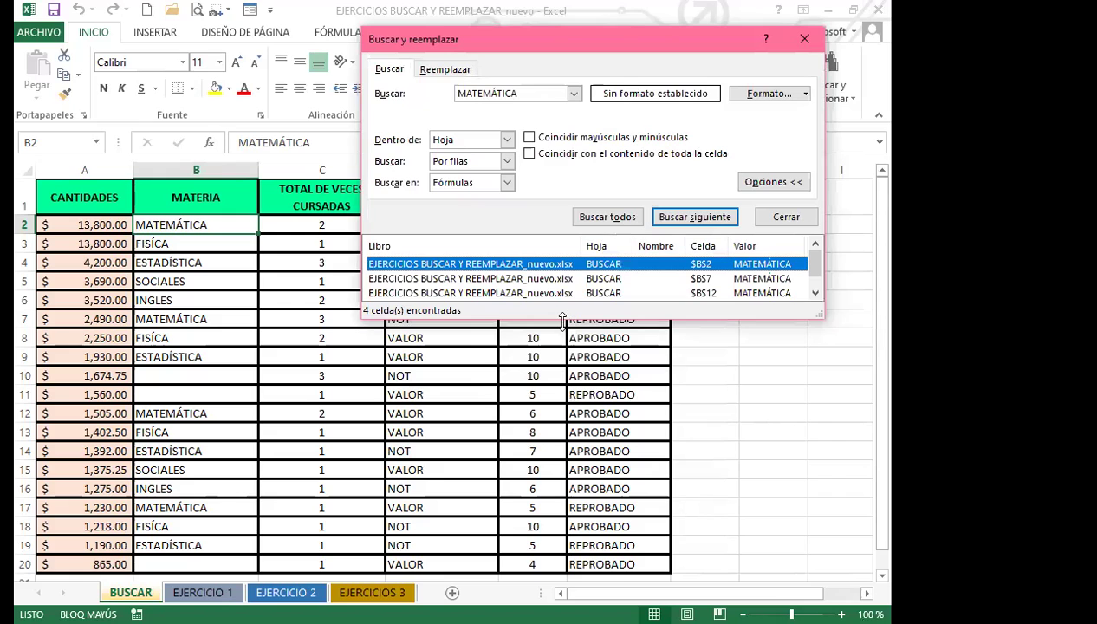
{"action": "left_click_drag", "start_coordinate": [563, 321], "coordinate": [563, 466]}
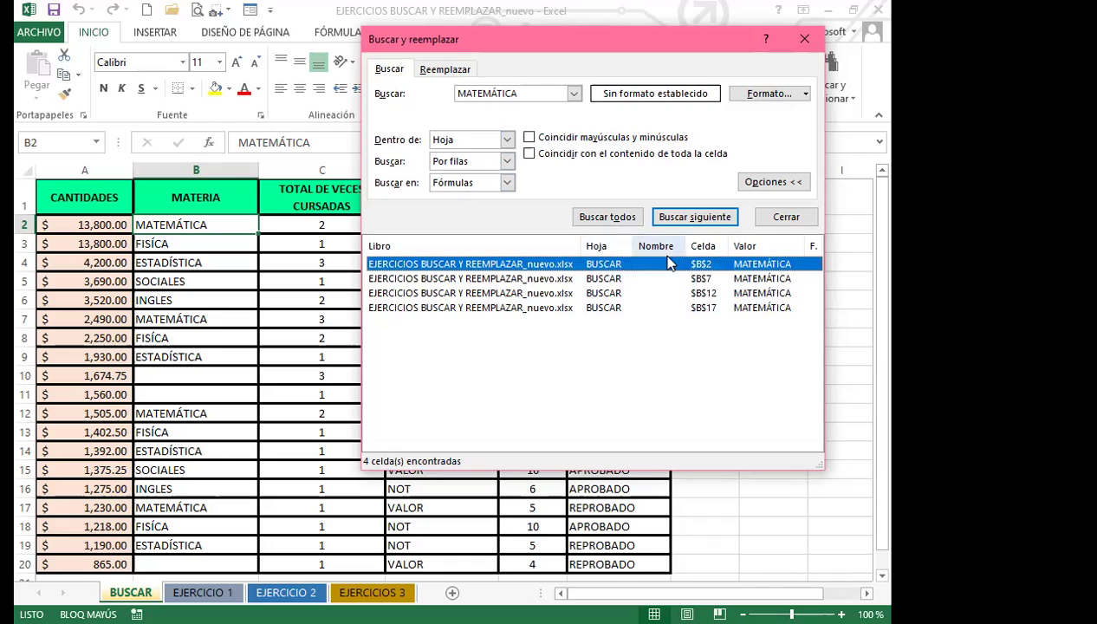
{"action": "left_click", "coordinate": [705, 279]}
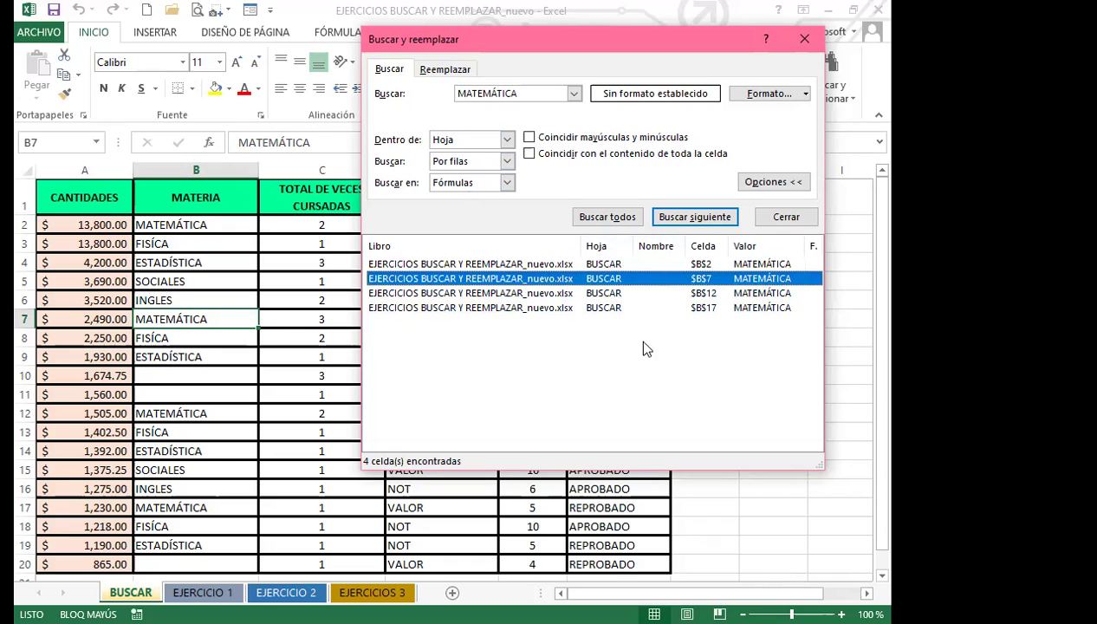
{"action": "left_click", "coordinate": [708, 296]}
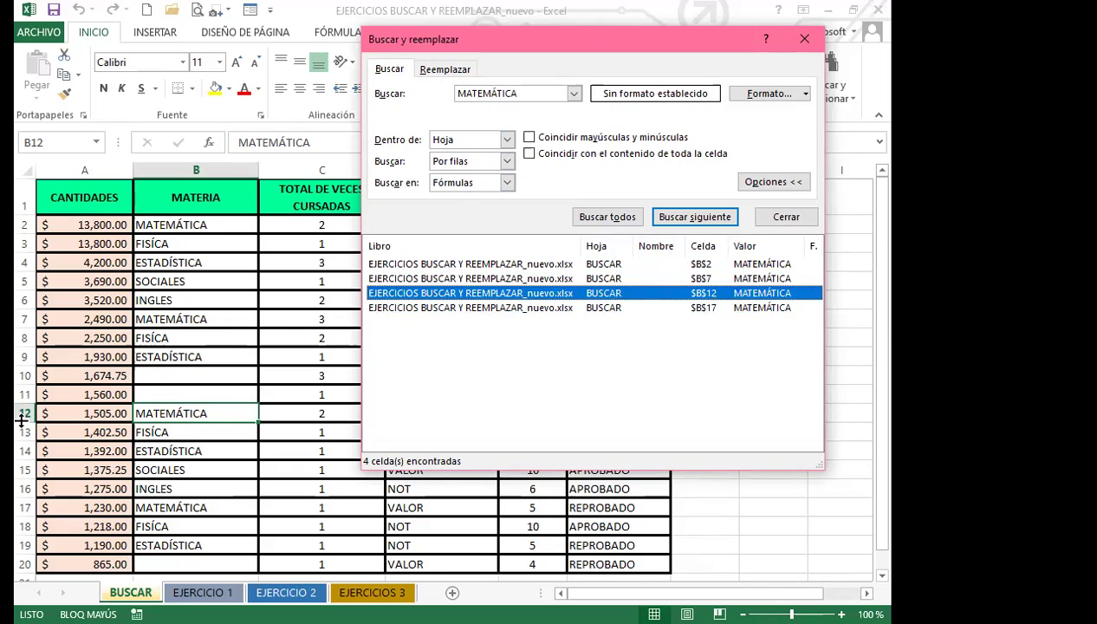
{"action": "left_click", "coordinate": [706, 308]}
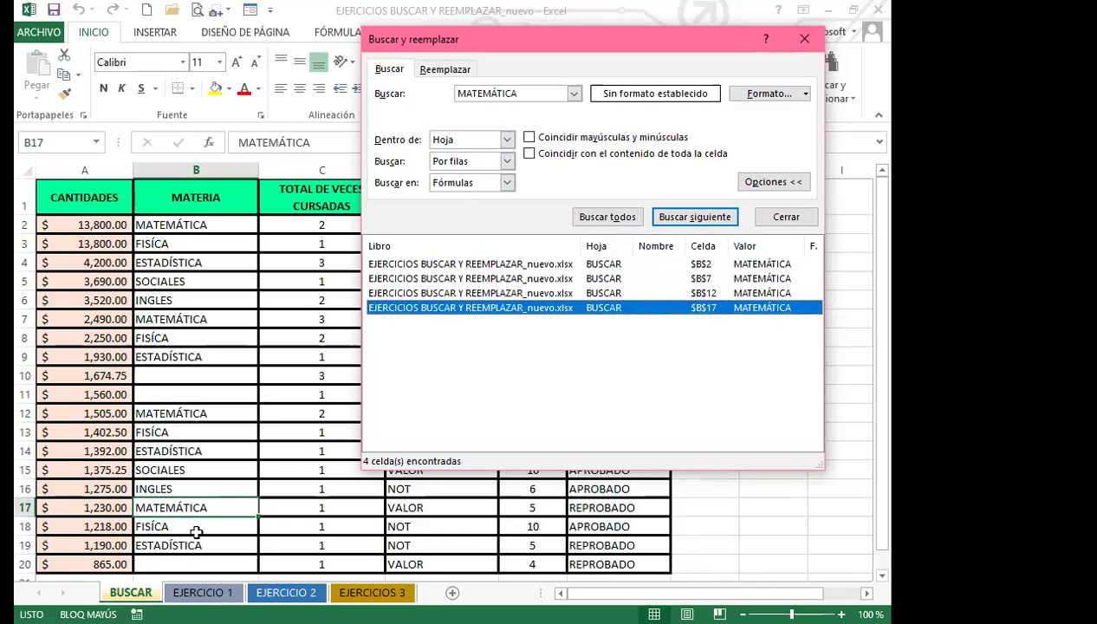
Step: Go through the MATEMÁTICA results again, jumping to cells B7, B12 and B17 in the sheet
{"action": "left_click", "coordinate": [596, 294]}
{"action": "left_click", "coordinate": [492, 278]}
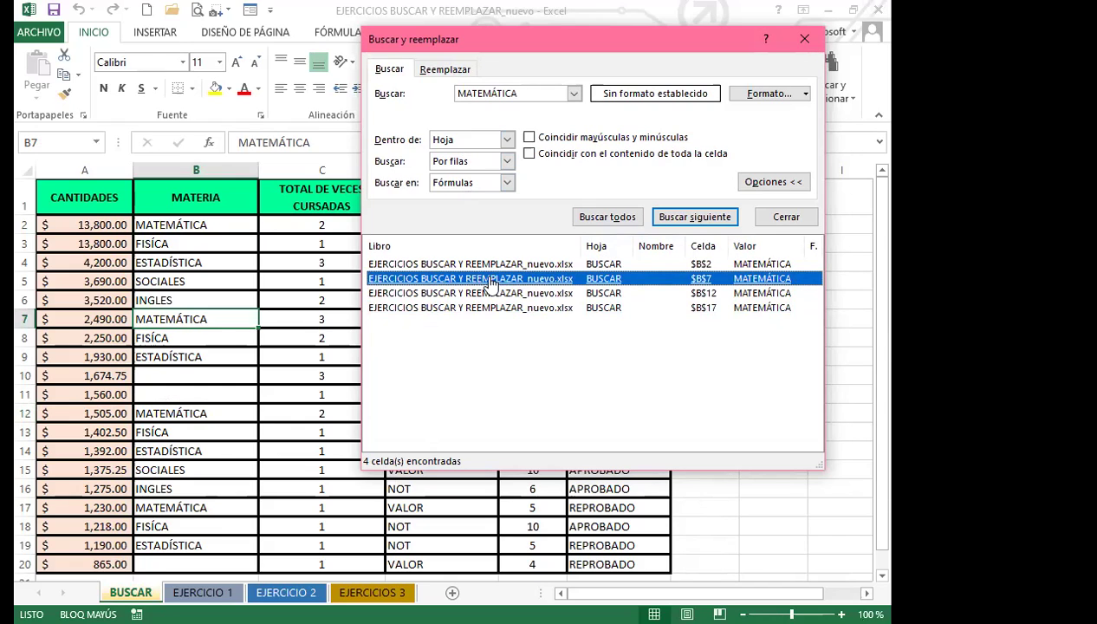
{"action": "left_click", "coordinate": [496, 294]}
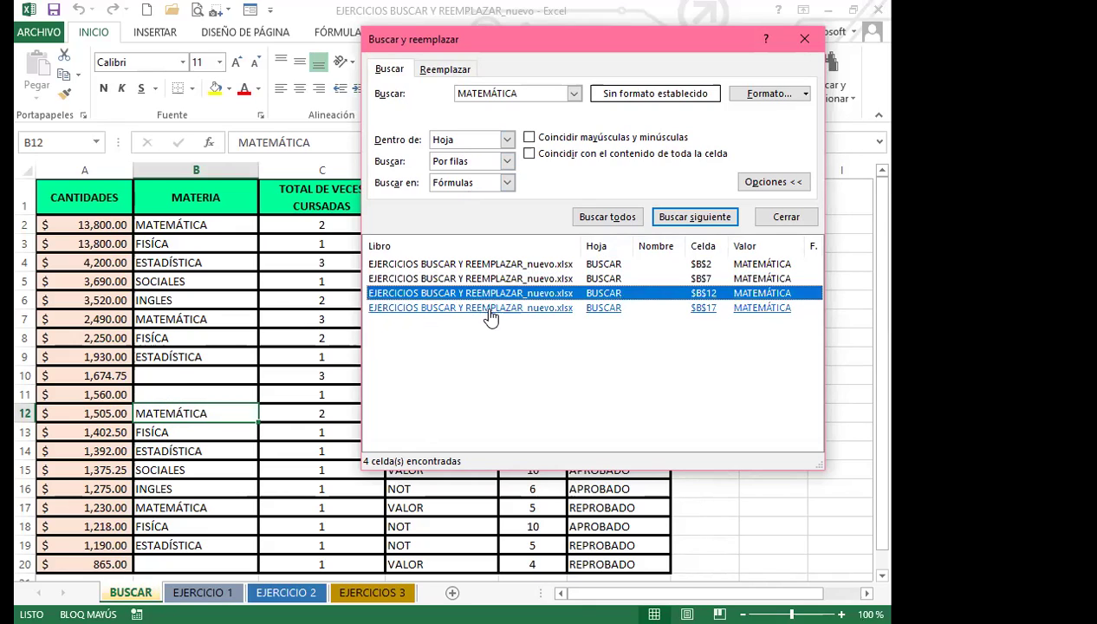
{"action": "left_click", "coordinate": [490, 309]}
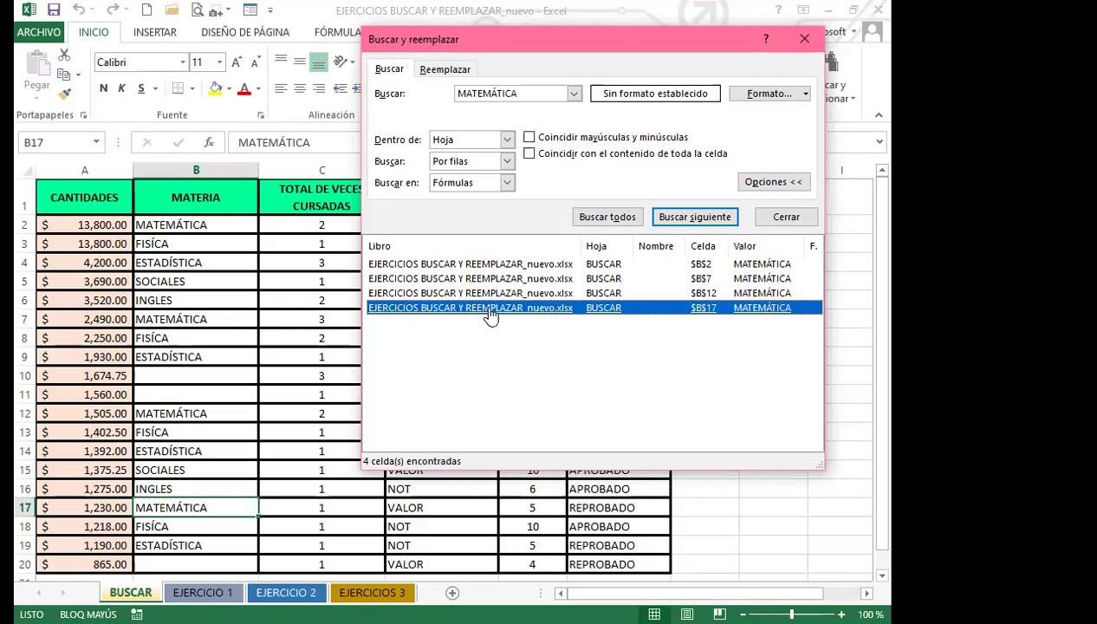
Step: Replace the search term with FISÍCA and list all matching cells in the sheet
{"action": "left_click_drag", "start_coordinate": [520, 92], "coordinate": [430, 93]}
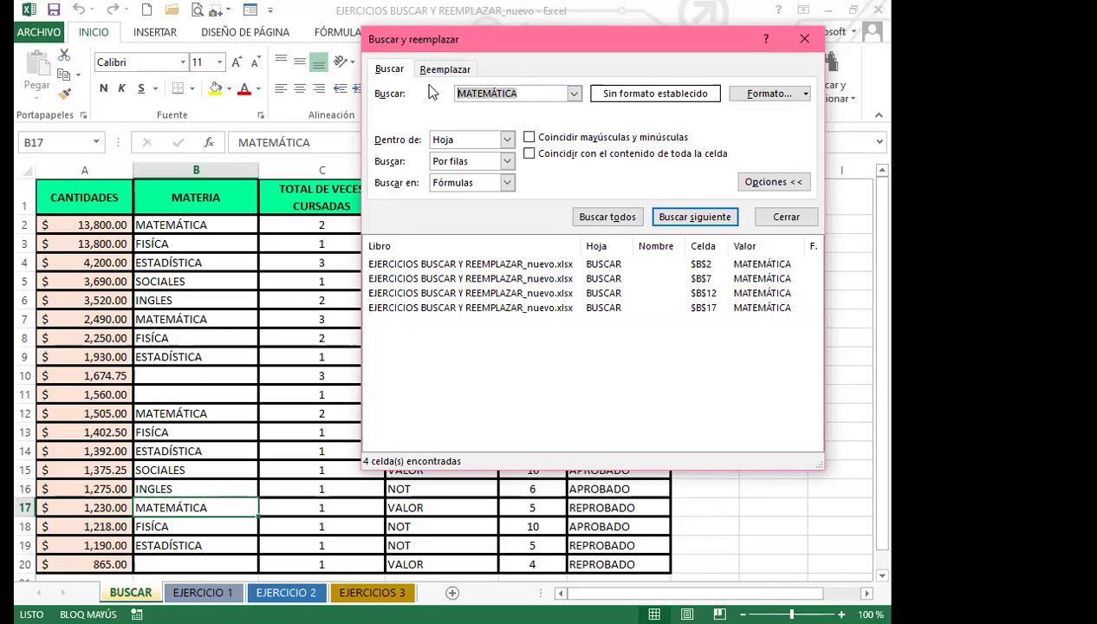
{"action": "type", "text": "FISI"}
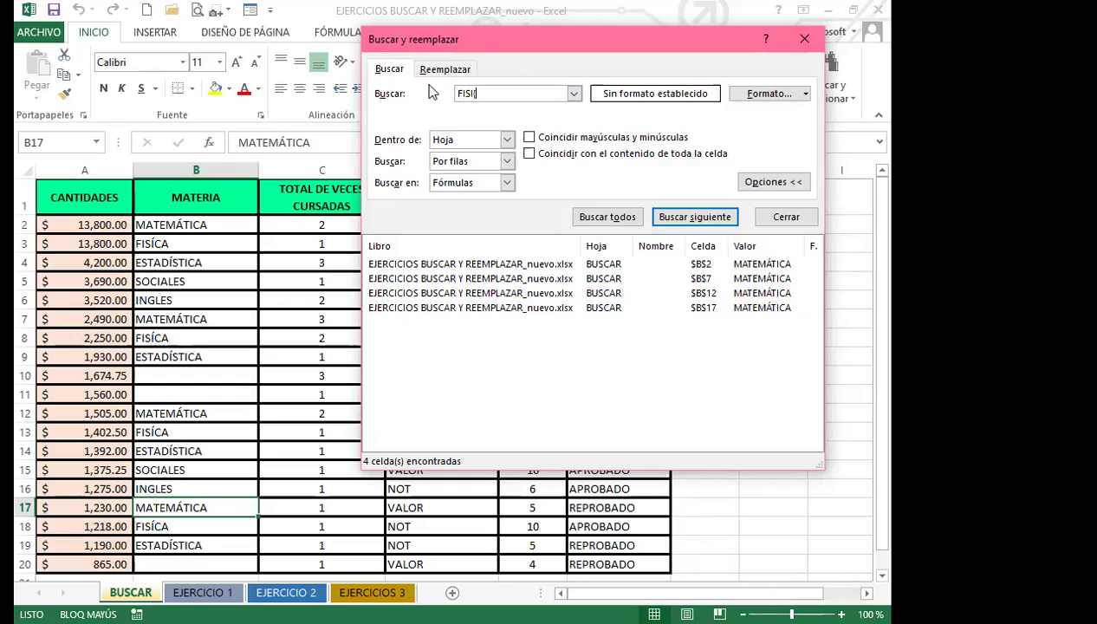
{"action": "key", "text": "BackSpace"}
{"action": "type", "text": "ÍS"}
{"action": "key", "text": "BackSpace"}
{"action": "left_click", "coordinate": [607, 219]}
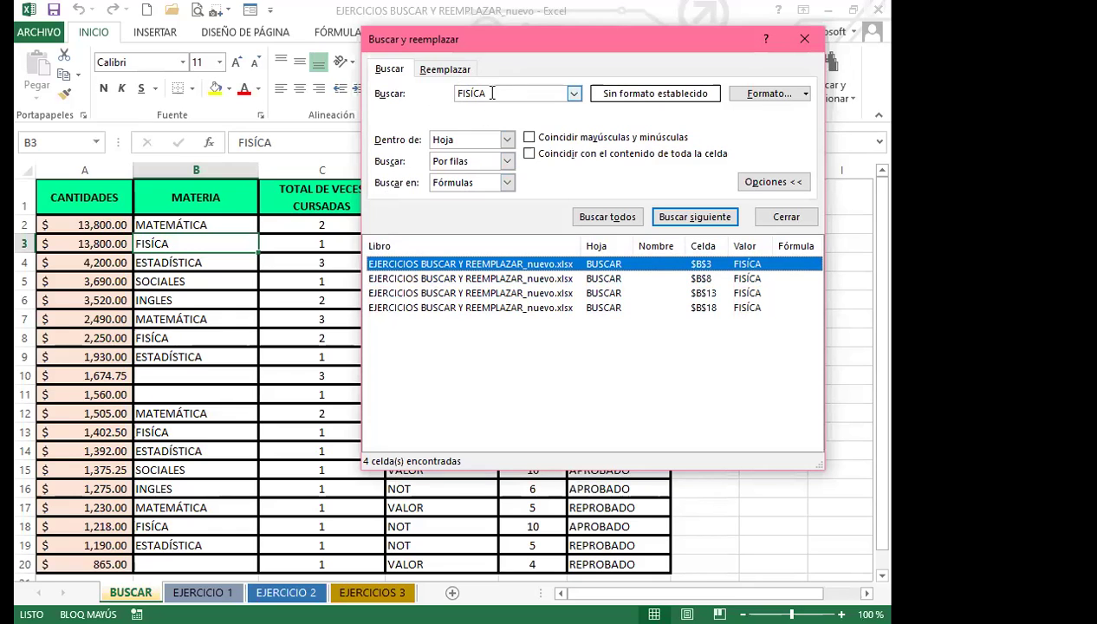
Step: Go through the FISÍCA results, jumping to cells B8, B13 and B18 in the sheet
{"action": "left_click", "coordinate": [404, 278]}
{"action": "left_click", "coordinate": [408, 294]}
{"action": "left_click", "coordinate": [409, 309]}
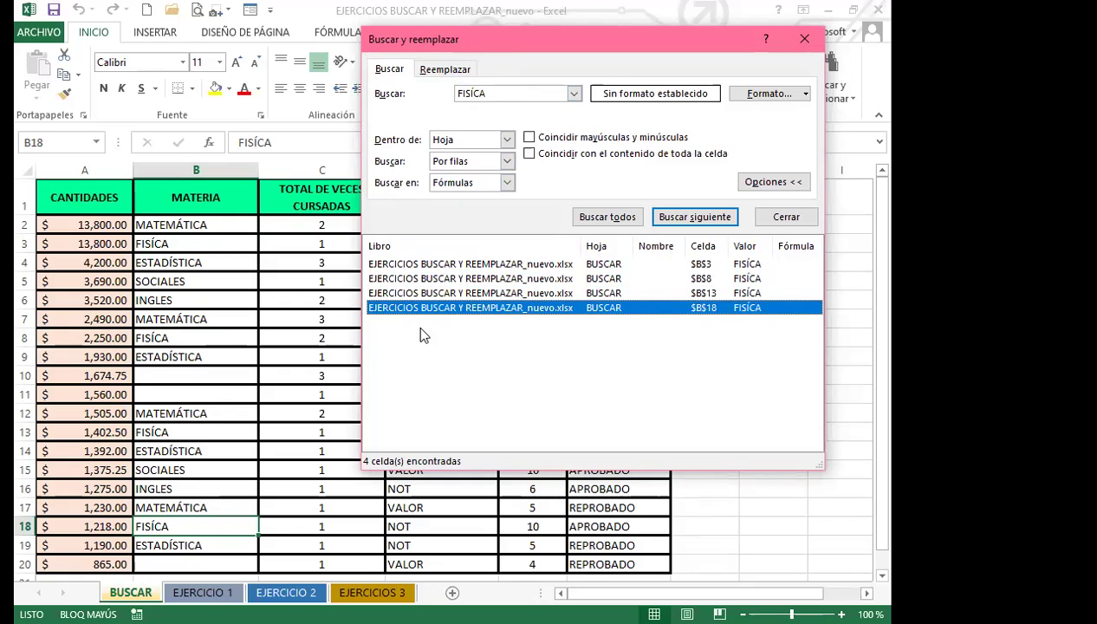
{"action": "left_click", "coordinate": [421, 333]}
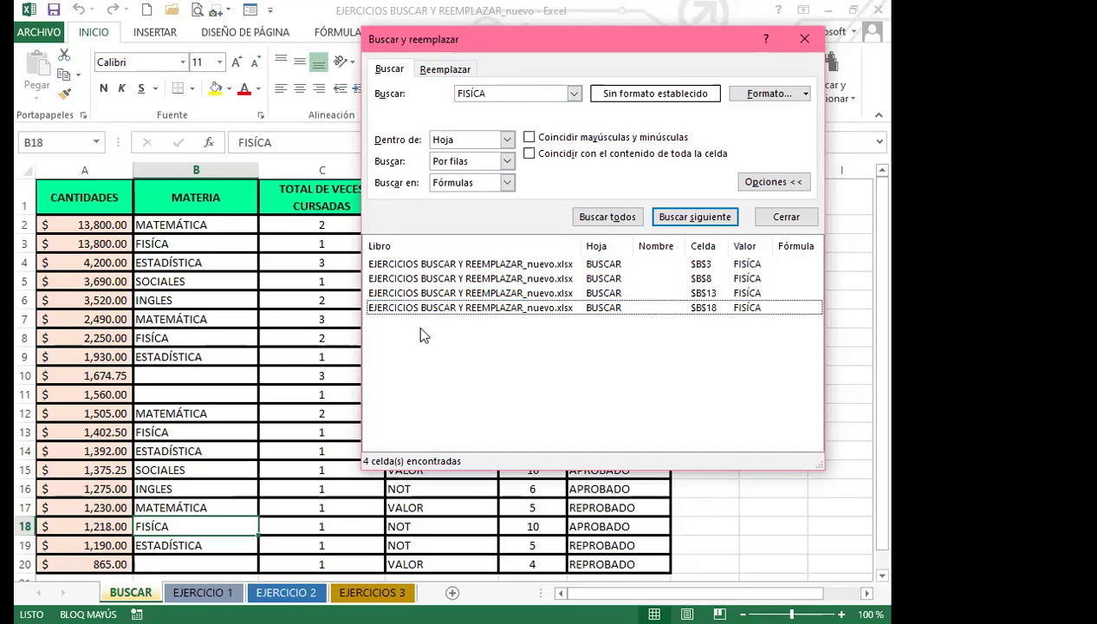
{"action": "left_click", "coordinate": [463, 312]}
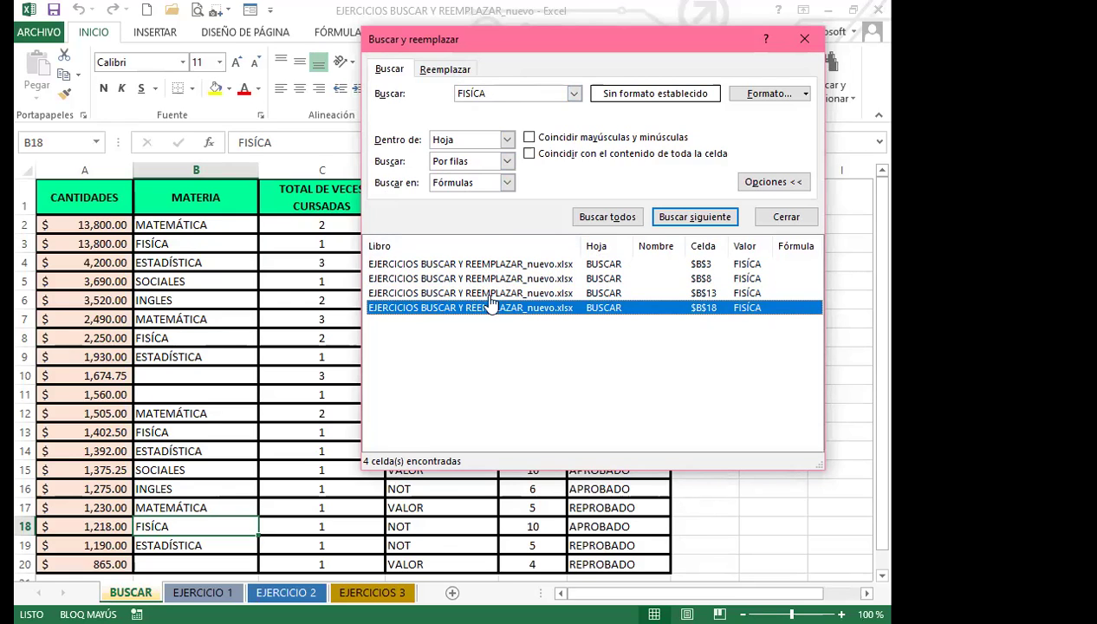
{"action": "left_click", "coordinate": [476, 342]}
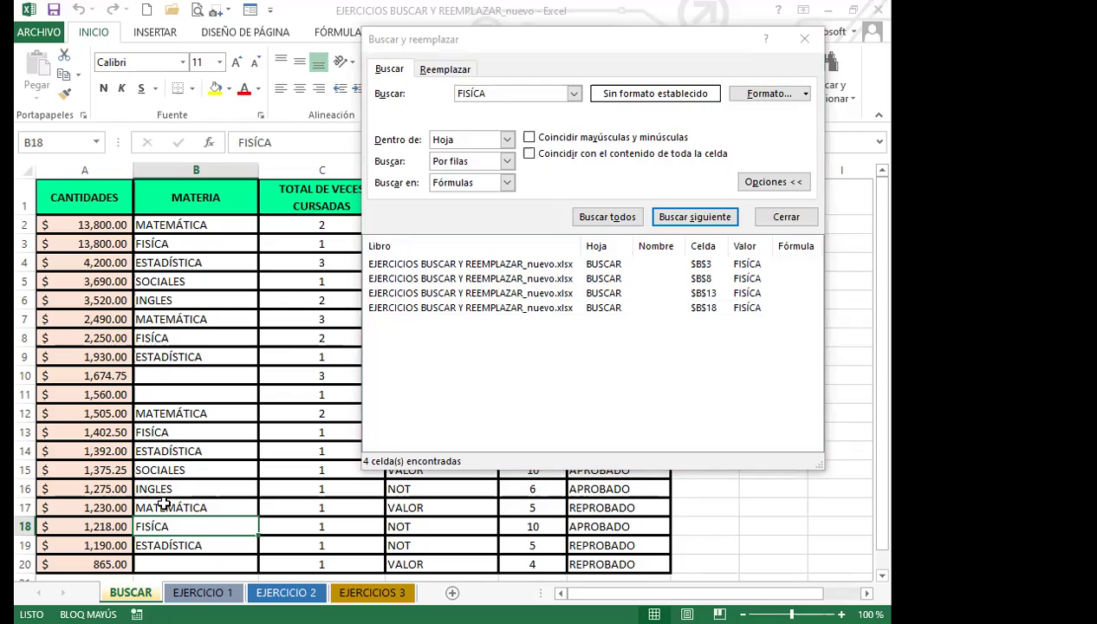
Step: Extend the selection in the FISÍCA results from B18 up to B3, then clear the highlighting in the list
{"action": "left_click", "coordinate": [457, 337]}
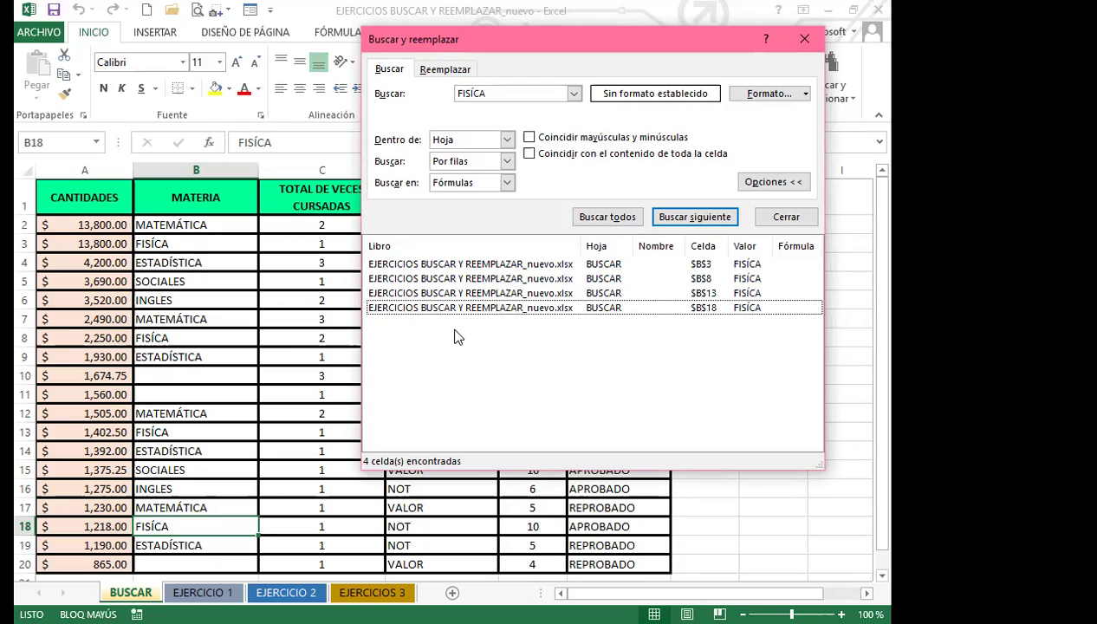
{"action": "key", "text": "shift+Up"}
{"action": "key", "text": "shift+Up"}
{"action": "key", "text": "shift+Up"}
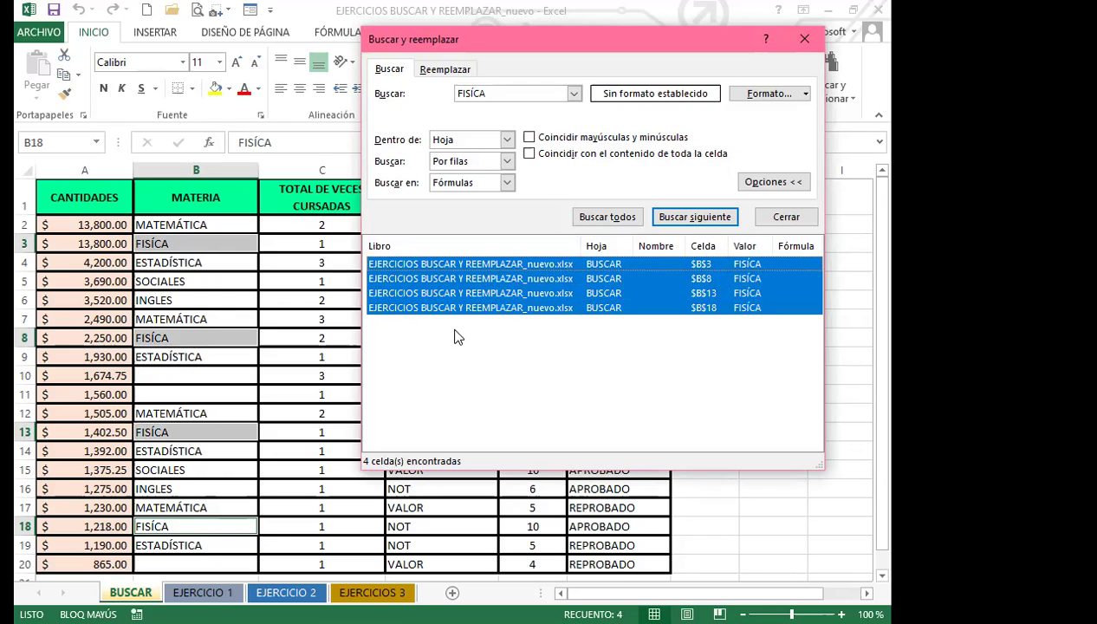
{"action": "left_click", "coordinate": [459, 337]}
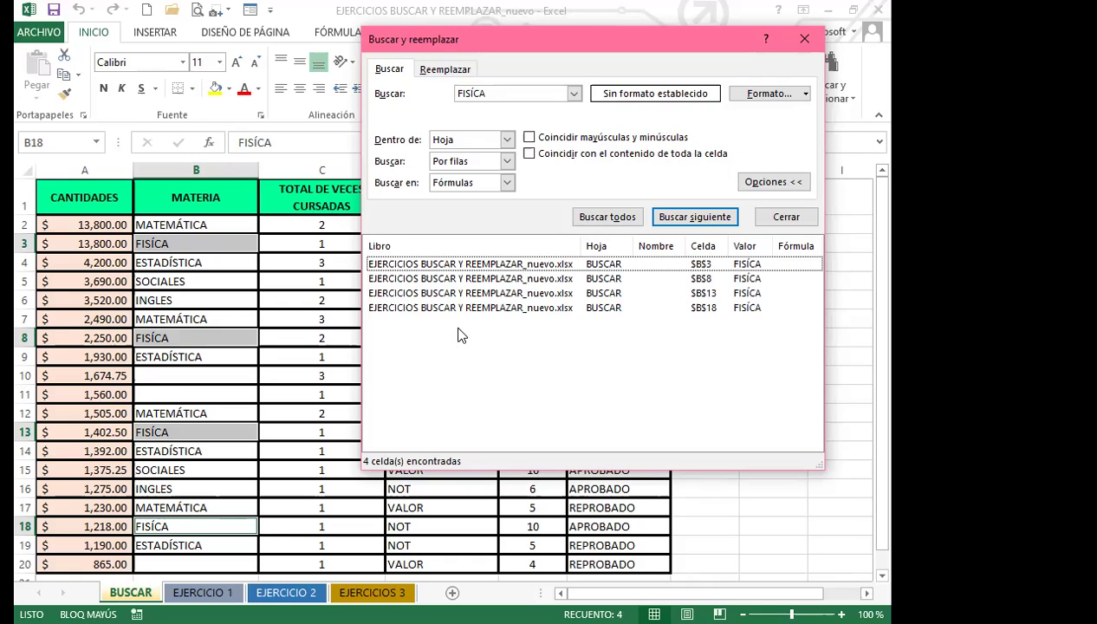
Step: Return to the B18 result alone and select the whole list of FISÍCA results at once
{"action": "left_click", "coordinate": [465, 310]}
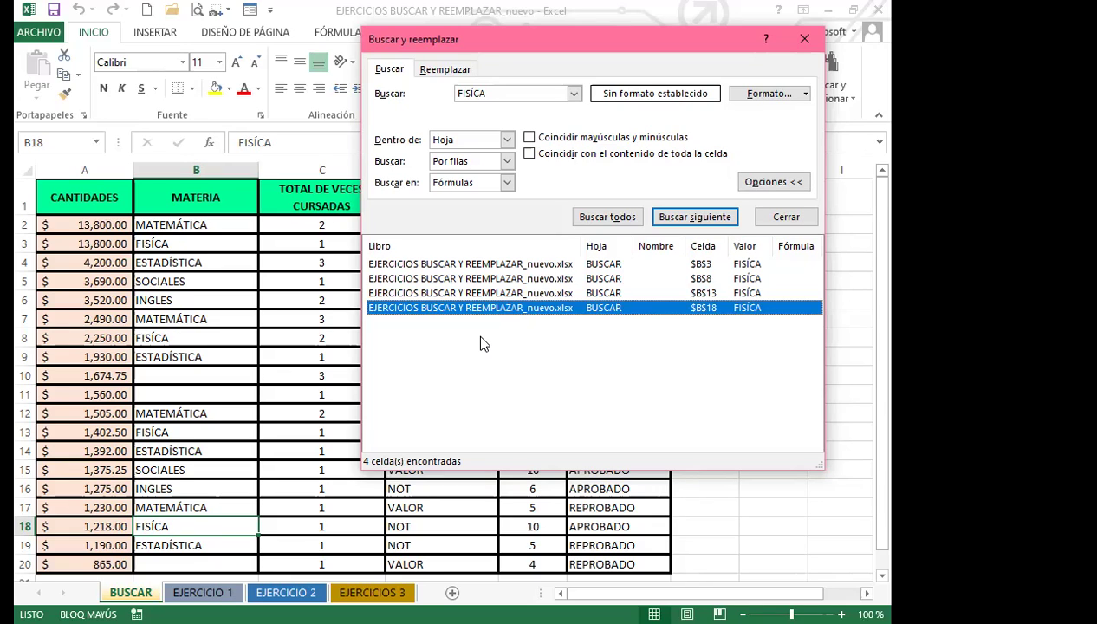
{"action": "left_click", "coordinate": [485, 342]}
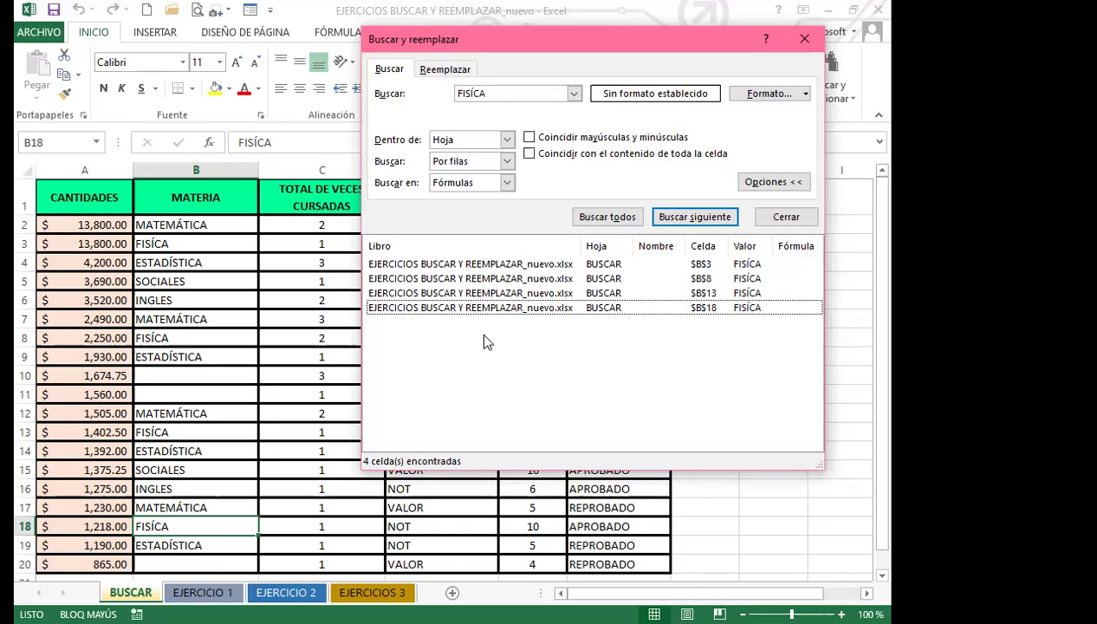
{"action": "key", "text": "ctrl+a"}
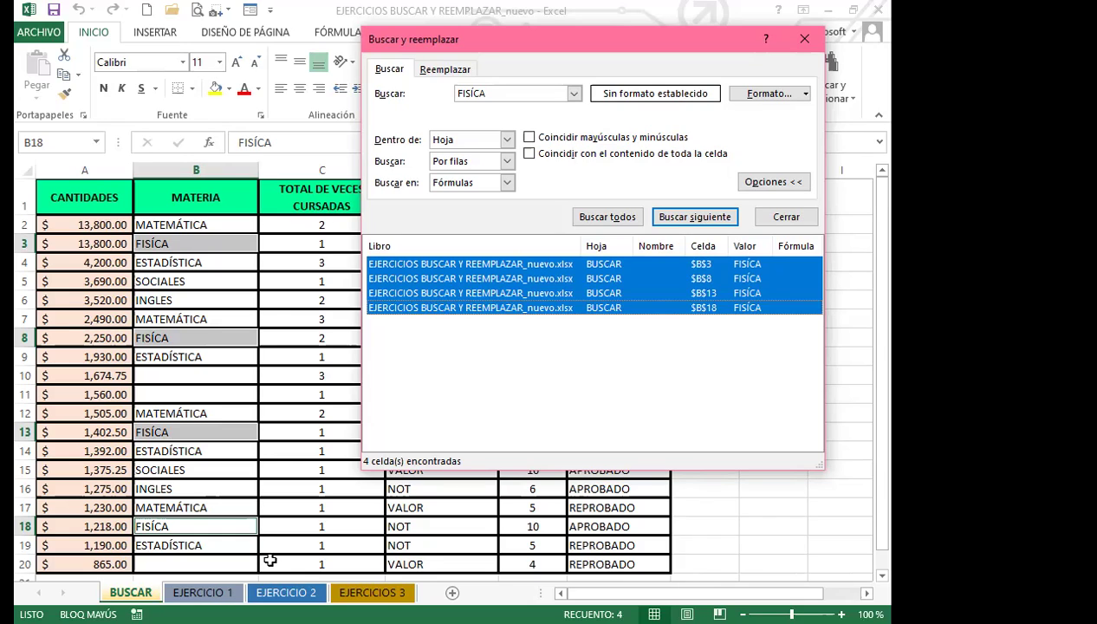
Step: Select only the non-adjacent FISÍCA results B13 and B3, then clear the highlighting in the list
{"action": "left_click", "coordinate": [424, 293]}
{"action": "left_click", "coordinate": [427, 264], "text": "ctrl"}
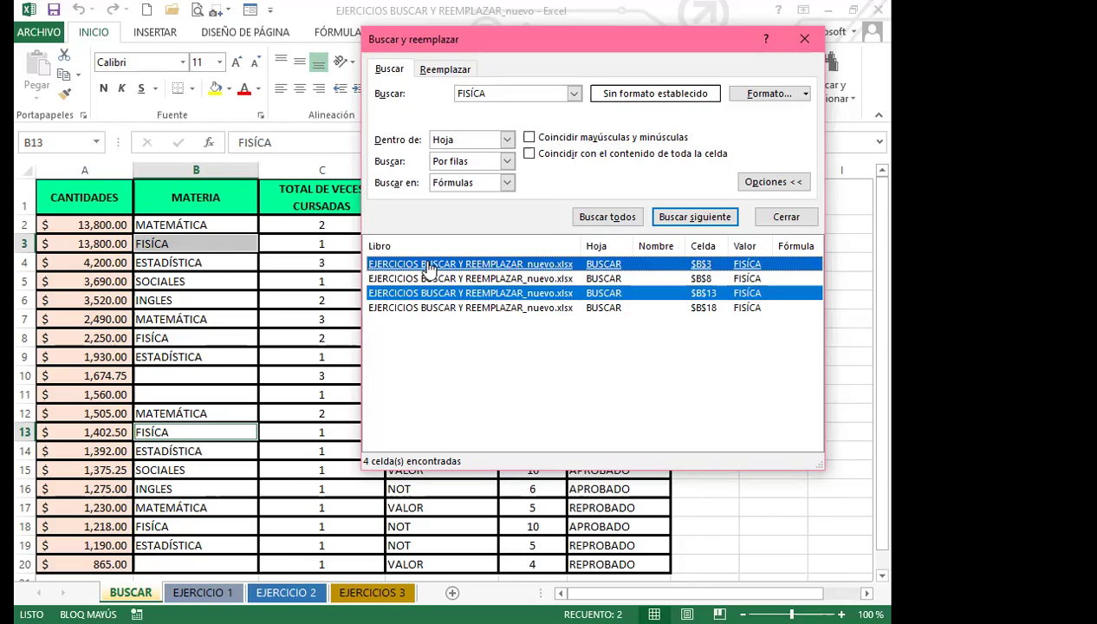
{"action": "left_click", "coordinate": [435, 353]}
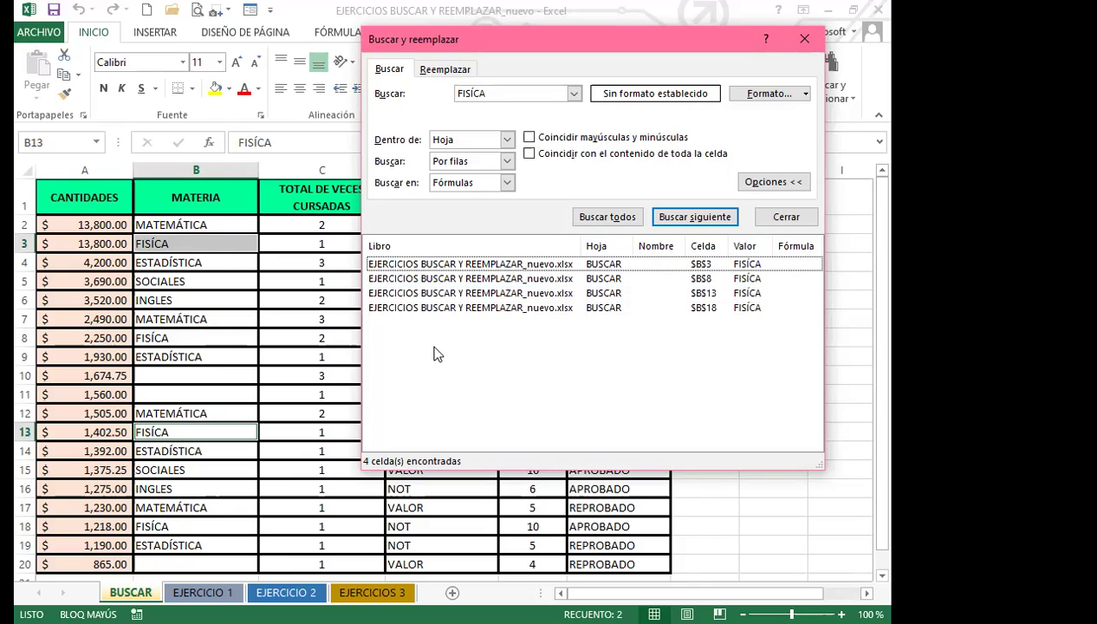
Step: Select all FISÍCA results again, resetting the selection to cell B14 once in between
{"action": "key", "text": "ctrl+a"}
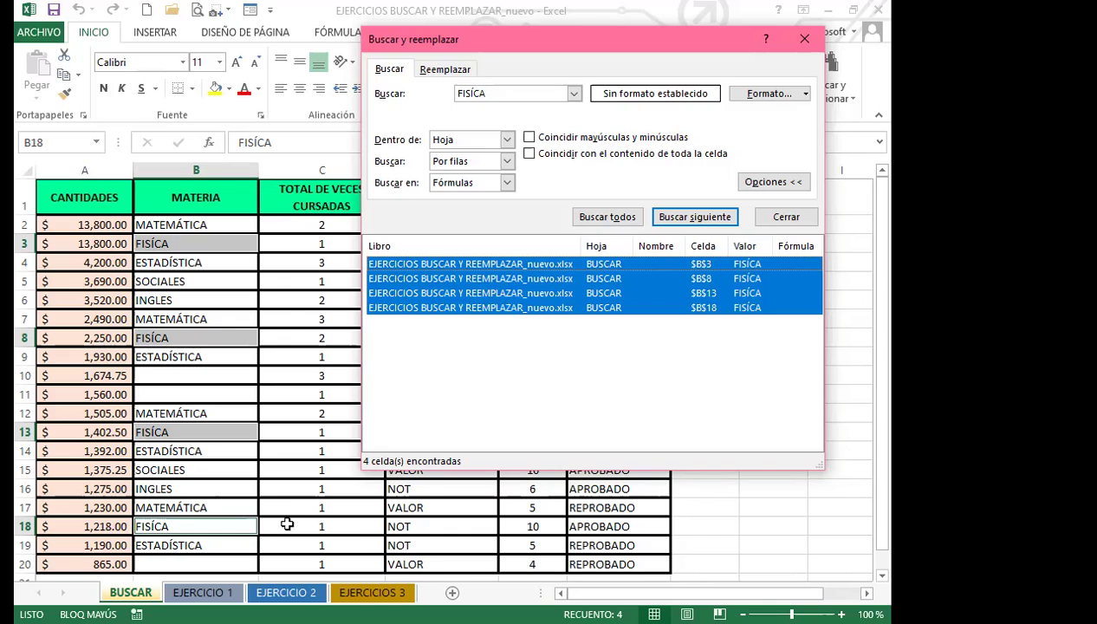
{"action": "left_click", "coordinate": [218, 449]}
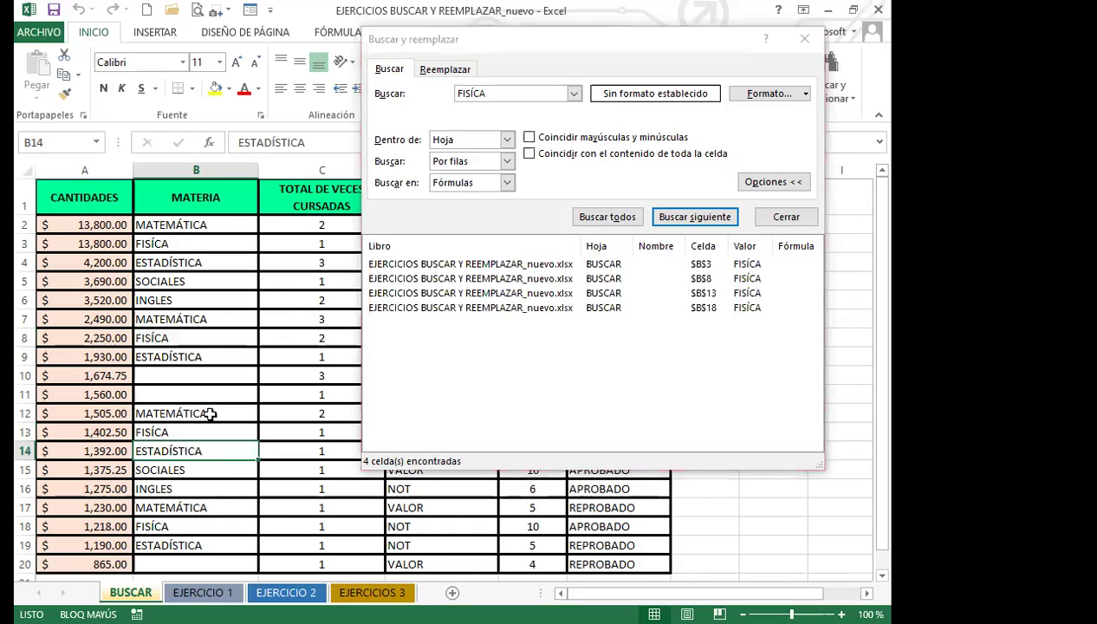
{"action": "scroll", "coordinate": [212, 417], "scroll_direction": "down", "scroll_amount": 1}
{"action": "scroll", "coordinate": [260, 347], "scroll_direction": "up", "scroll_amount": 1}
{"action": "left_click_drag", "start_coordinate": [412, 334], "coordinate": [410, 258]}
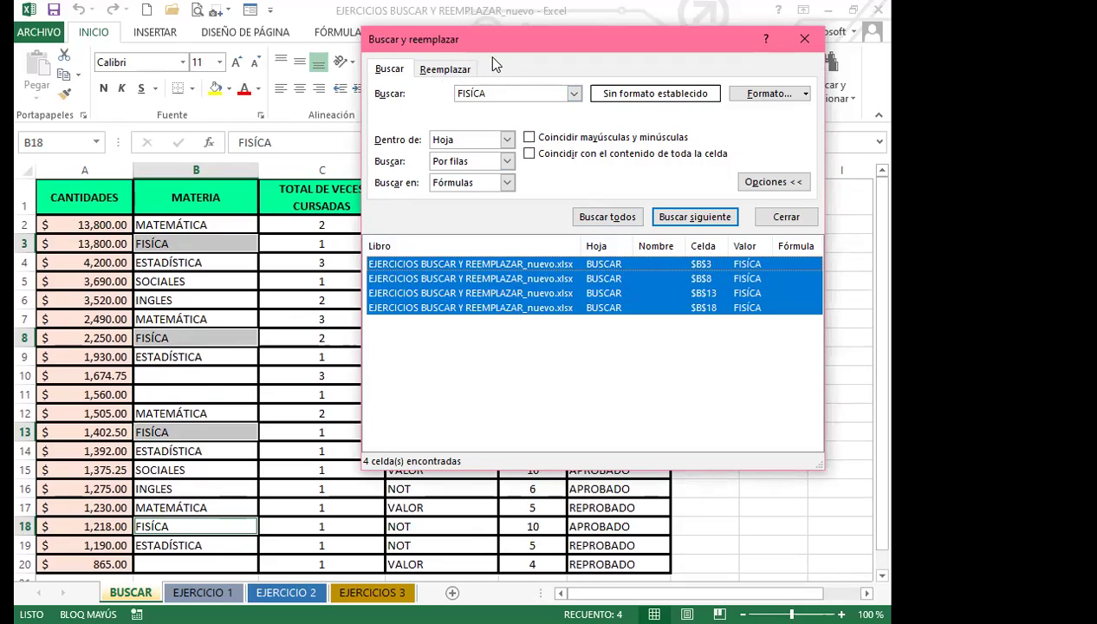
Step: Try to find the next match and all matches for SOCIALES while the FISÍCA cells are still selected
{"action": "left_click", "coordinate": [498, 91]}
{"action": "left_click_drag", "start_coordinate": [494, 92], "coordinate": [421, 90]}
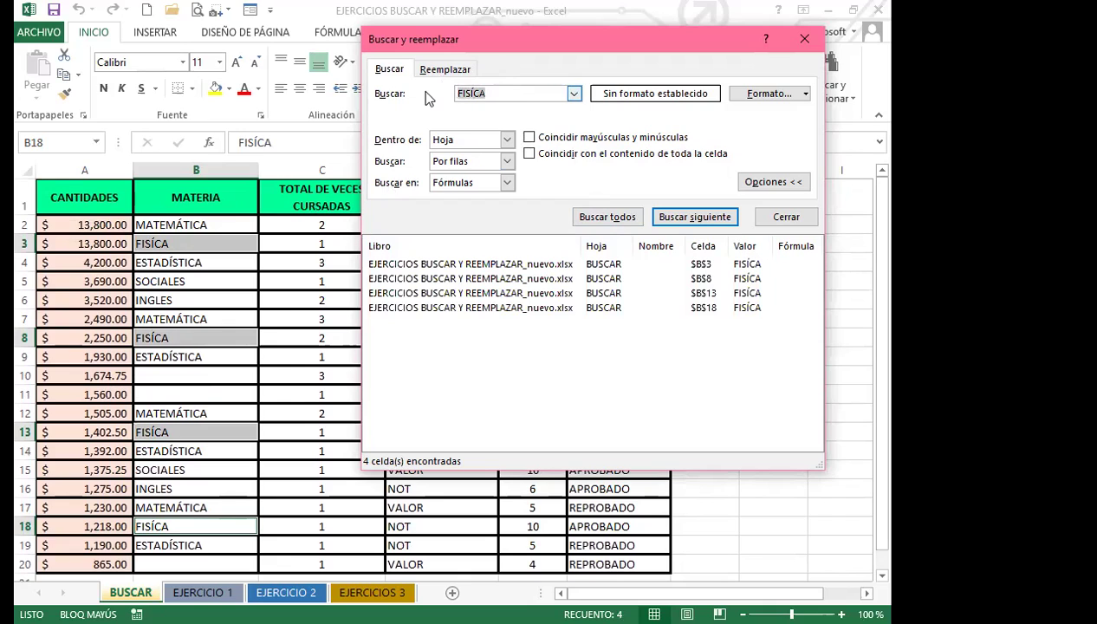
{"action": "type", "text": "SOCIALES"}
{"action": "key", "text": "Return"}
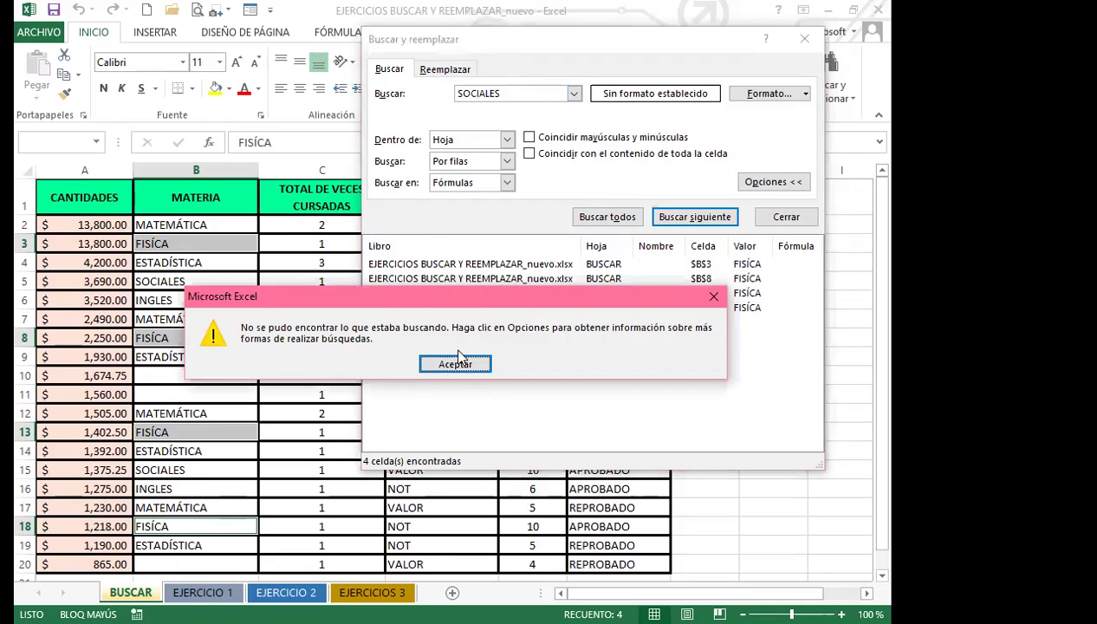
{"action": "left_click", "coordinate": [455, 363]}
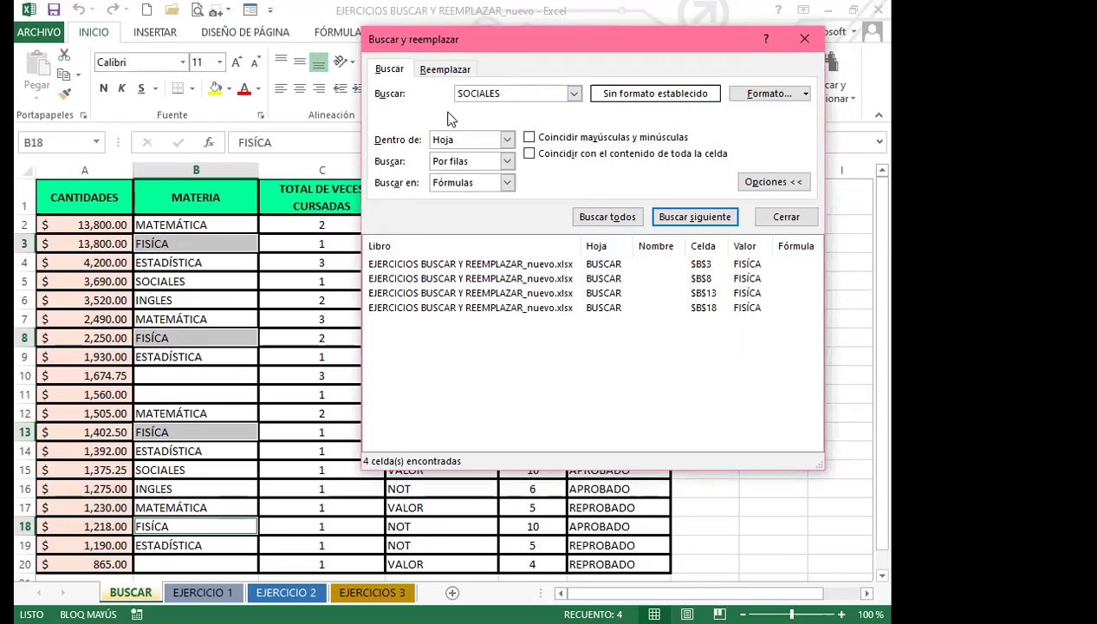
{"action": "left_click", "coordinate": [608, 216]}
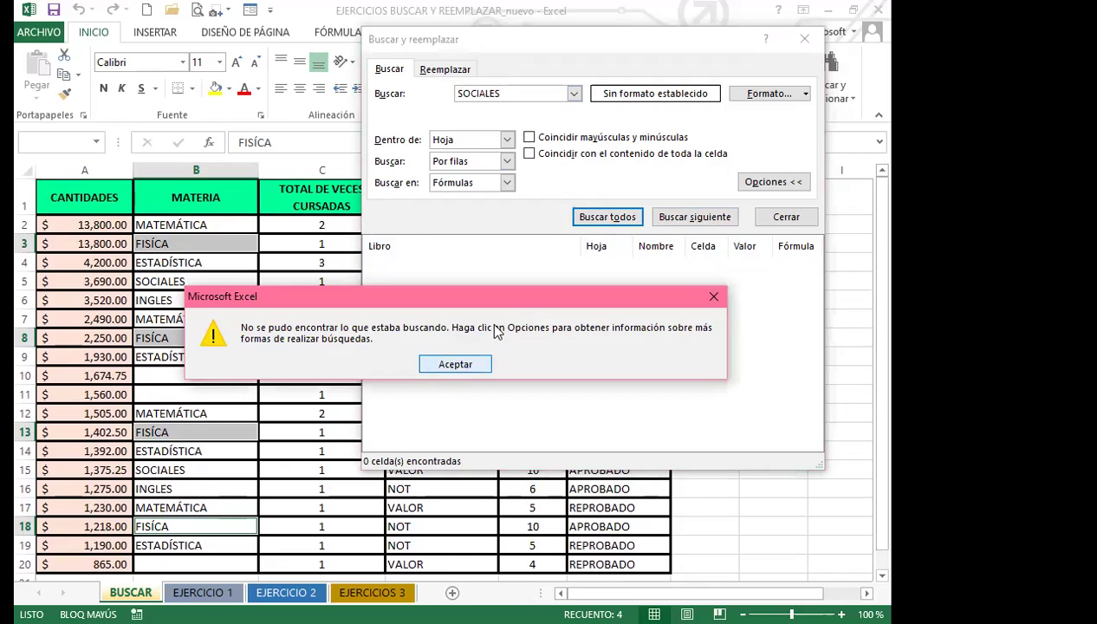
{"action": "key", "text": "Return"}
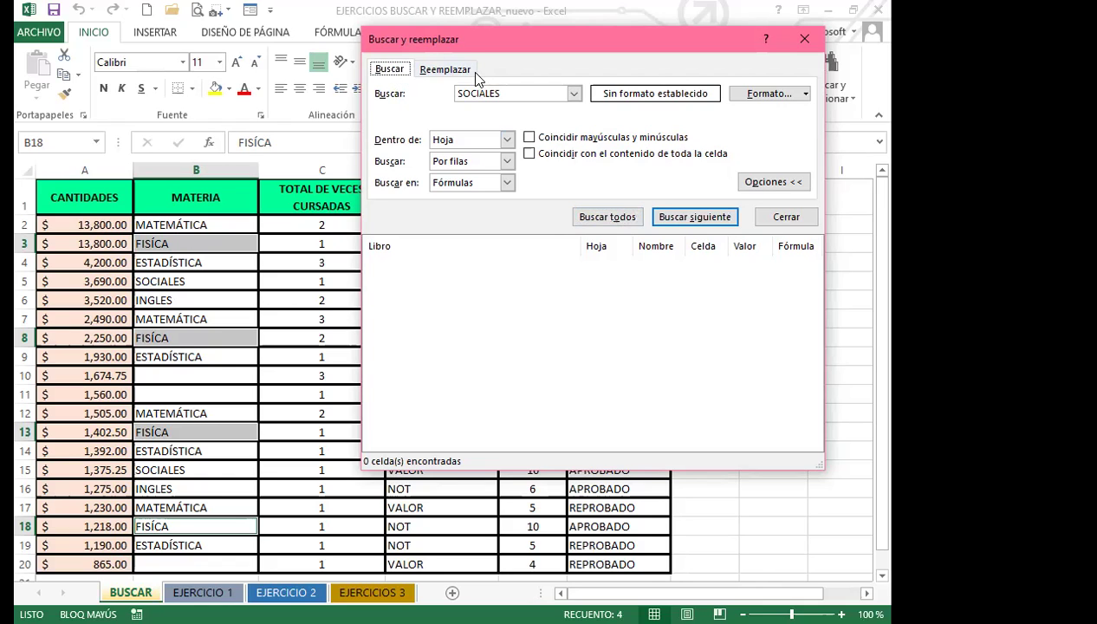
Step: Clear the search term and release the multiple-cell selection by selecting only cell B6
{"action": "left_click", "coordinate": [446, 72]}
{"action": "left_click", "coordinate": [392, 71]}
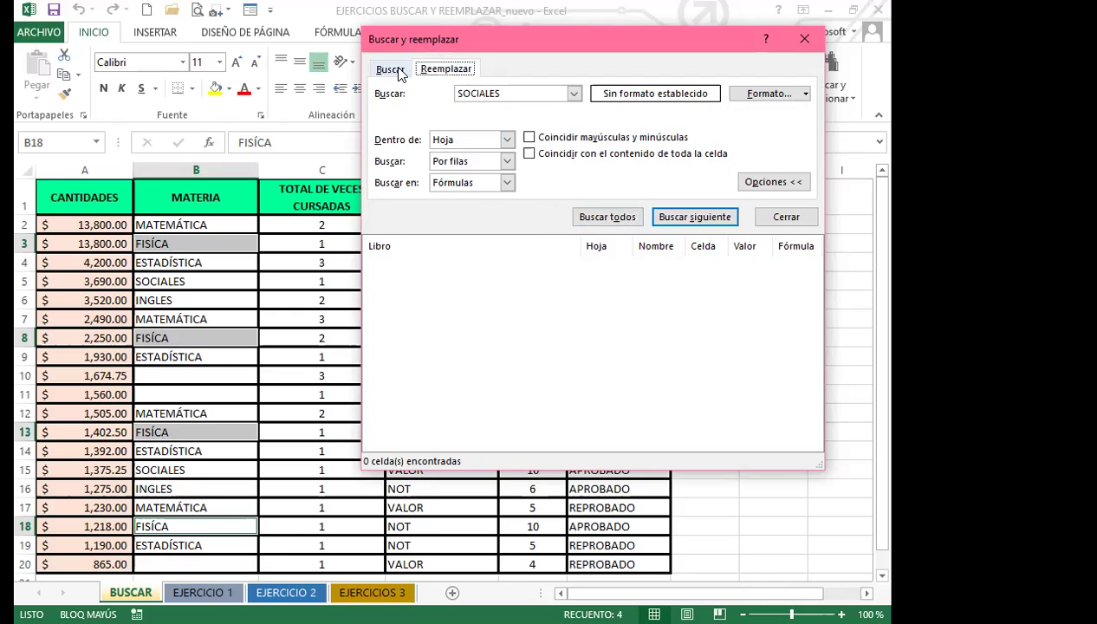
{"action": "left_click_drag", "start_coordinate": [502, 94], "coordinate": [399, 90]}
{"action": "key", "text": "BackSpace"}
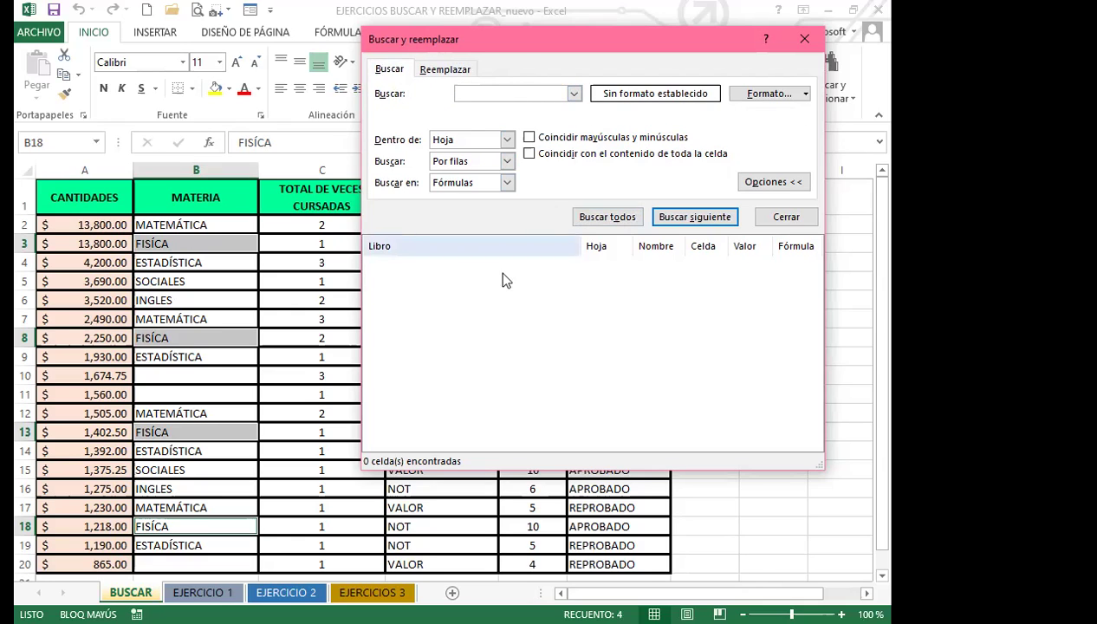
{"action": "left_click", "coordinate": [217, 321]}
{"action": "left_click", "coordinate": [213, 374]}
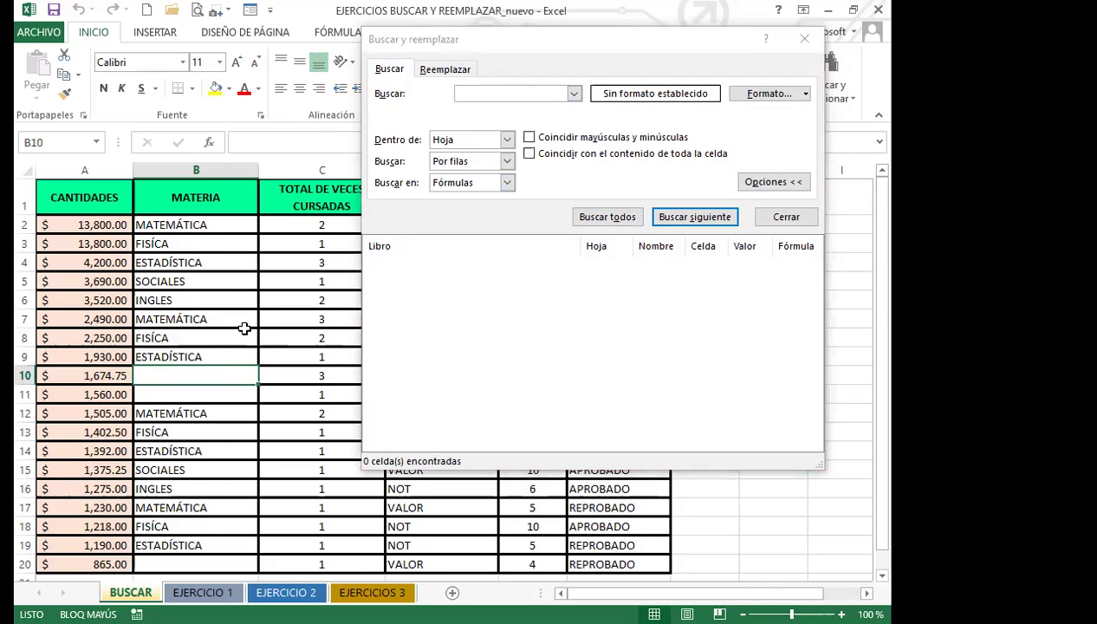
{"action": "left_click", "coordinate": [192, 304]}
{"action": "left_click", "coordinate": [606, 312]}
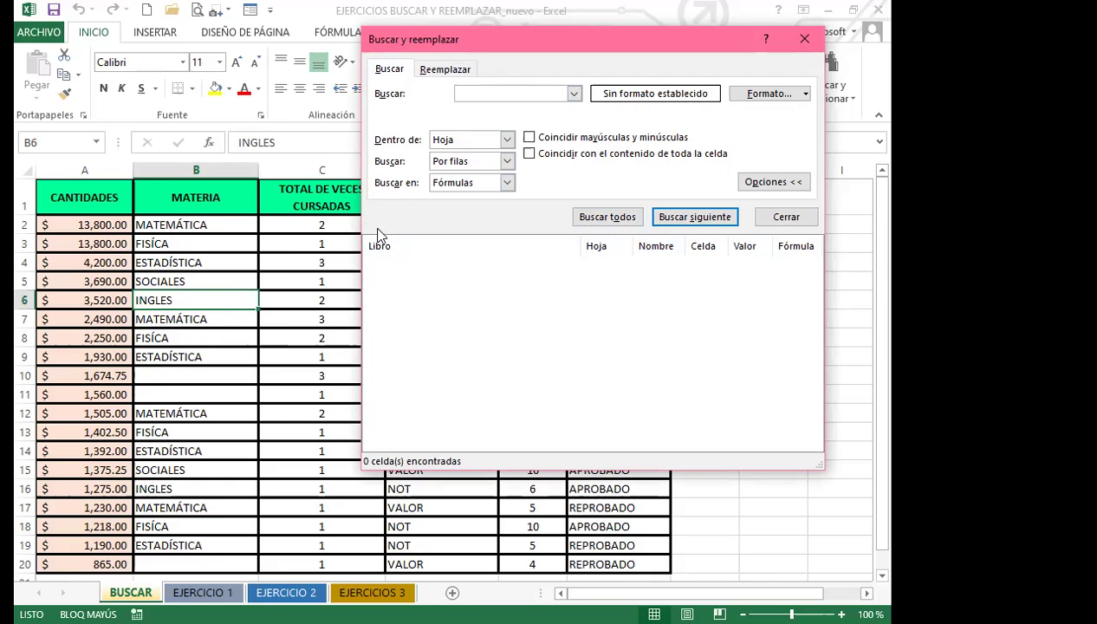
Step: Find all cells in the sheet containing SOCIALES
{"action": "left_click", "coordinate": [487, 94]}
{"action": "type", "text": "SOCIALES"}
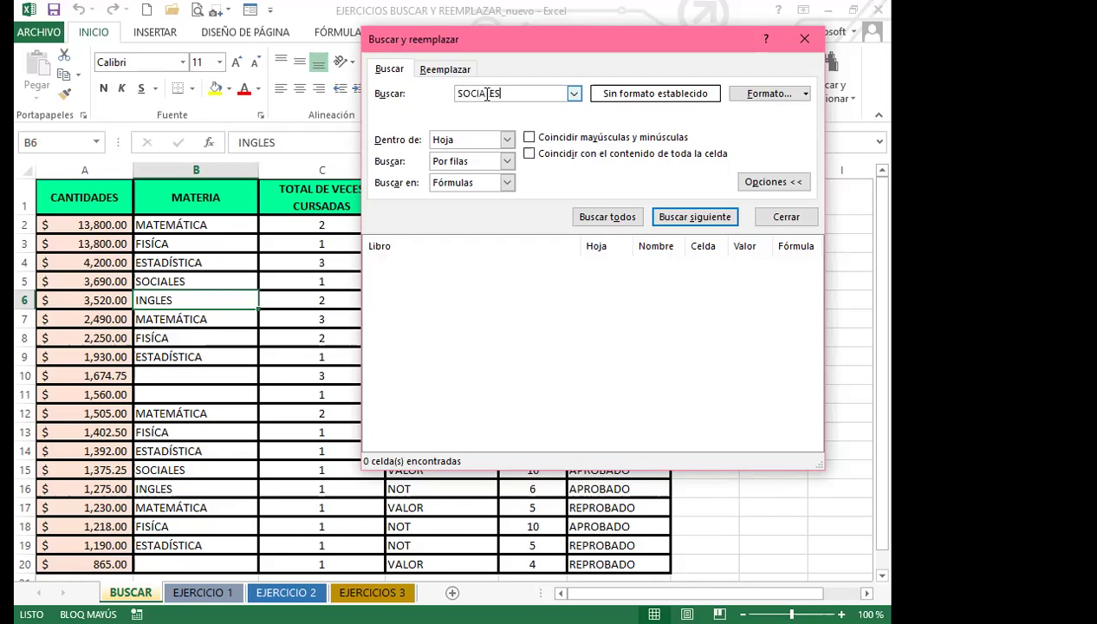
{"action": "left_click", "coordinate": [586, 219]}
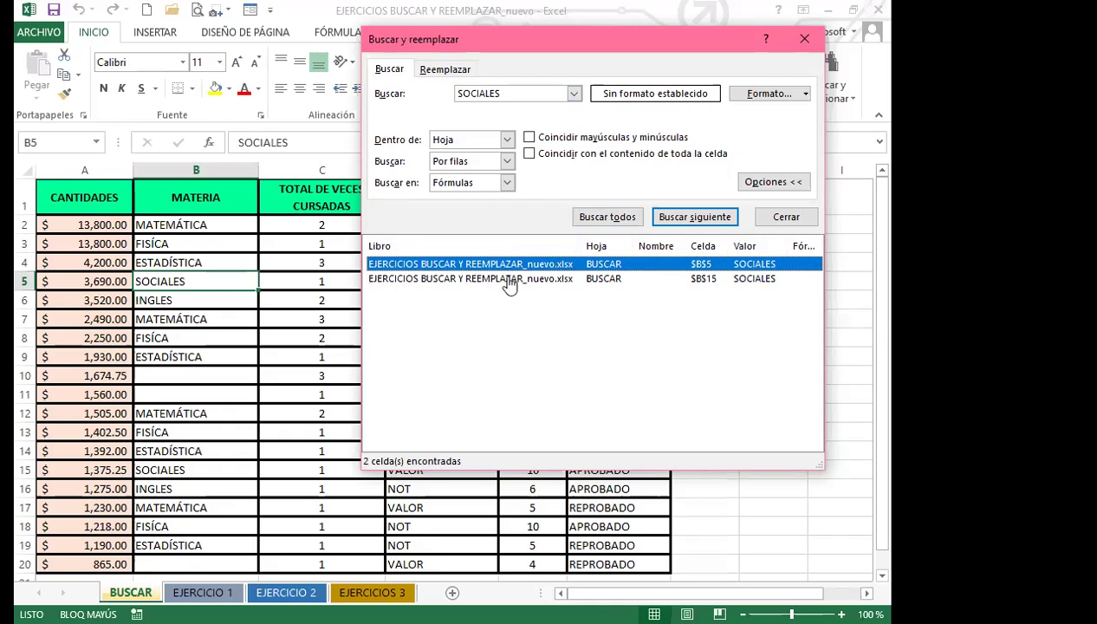
Step: Find all cells in the sheet containing 2, move the search dialog off the table and review the results
{"action": "left_click_drag", "start_coordinate": [511, 92], "coordinate": [412, 84]}
{"action": "key", "text": "BackSpace"}
{"action": "type", "text": "2"}
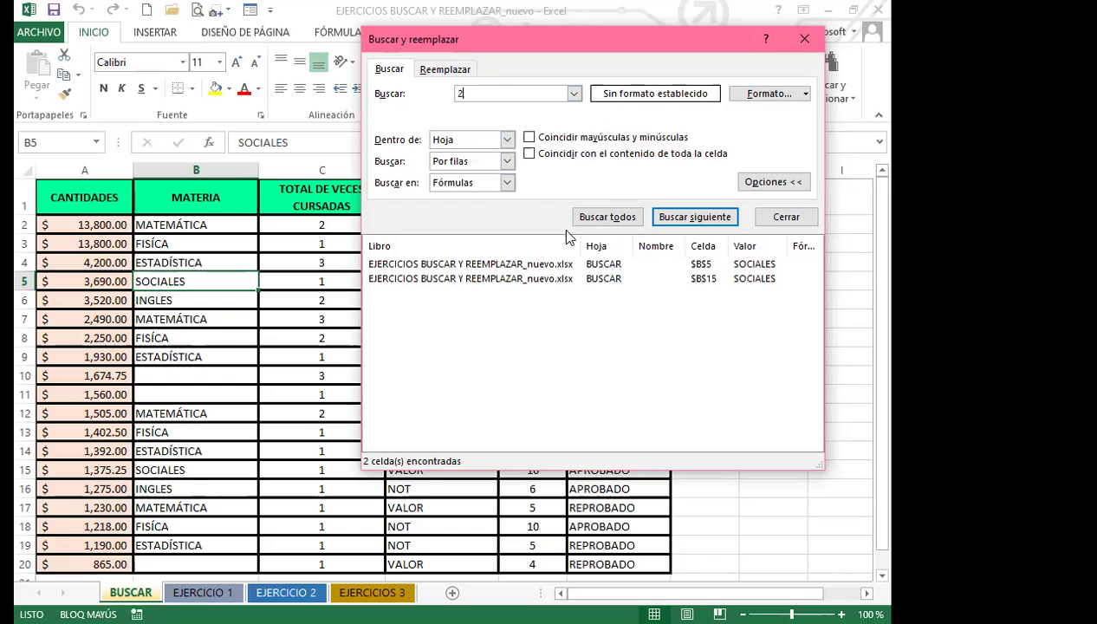
{"action": "left_click", "coordinate": [608, 217]}
{"action": "left_click_drag", "start_coordinate": [564, 39], "coordinate": [607, 90]}
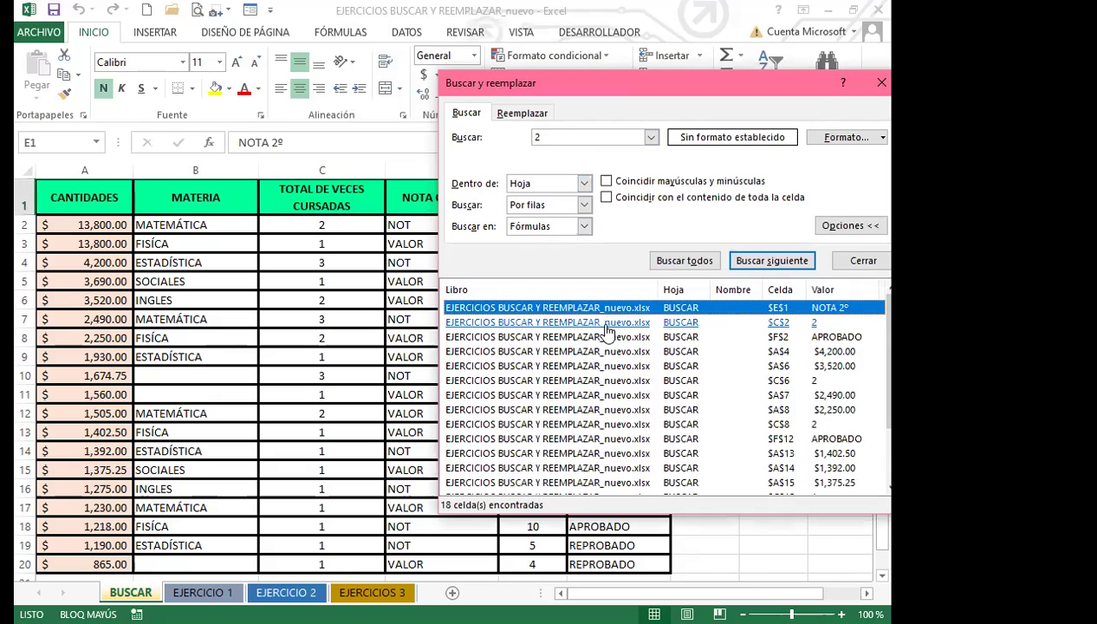
{"action": "scroll", "coordinate": [601, 338], "scroll_direction": "down", "scroll_amount": 1}
{"action": "scroll", "coordinate": [601, 338], "scroll_direction": "down", "scroll_amount": 1}
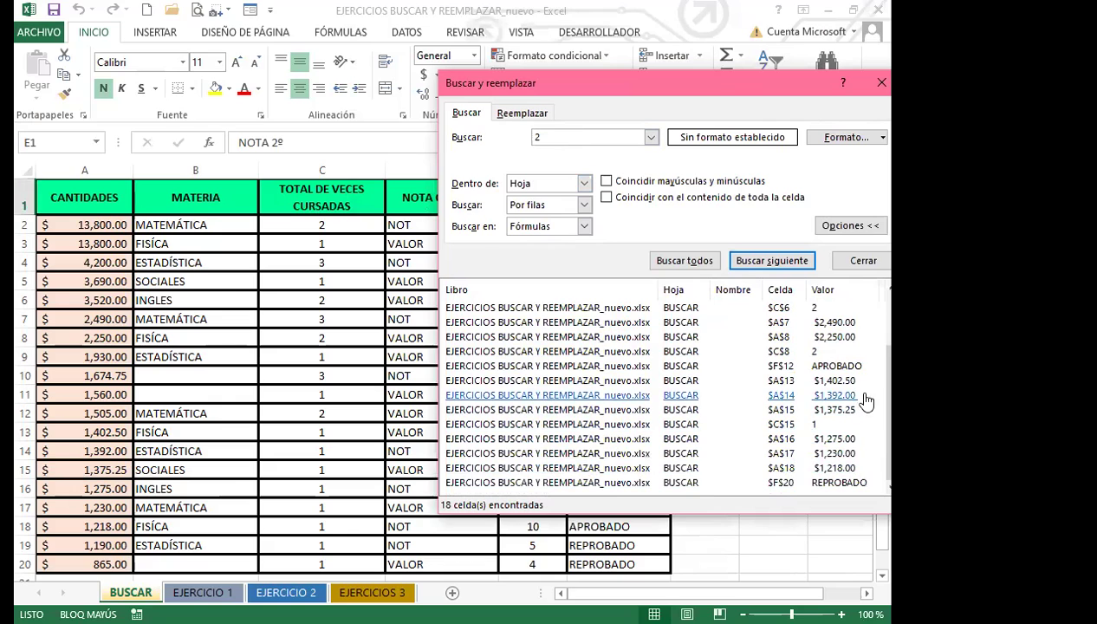
Step: Select all the cells found for 2 at once from the search results, keeping the dialog clear of the table
{"action": "left_click_drag", "start_coordinate": [726, 90], "coordinate": [649, 68]}
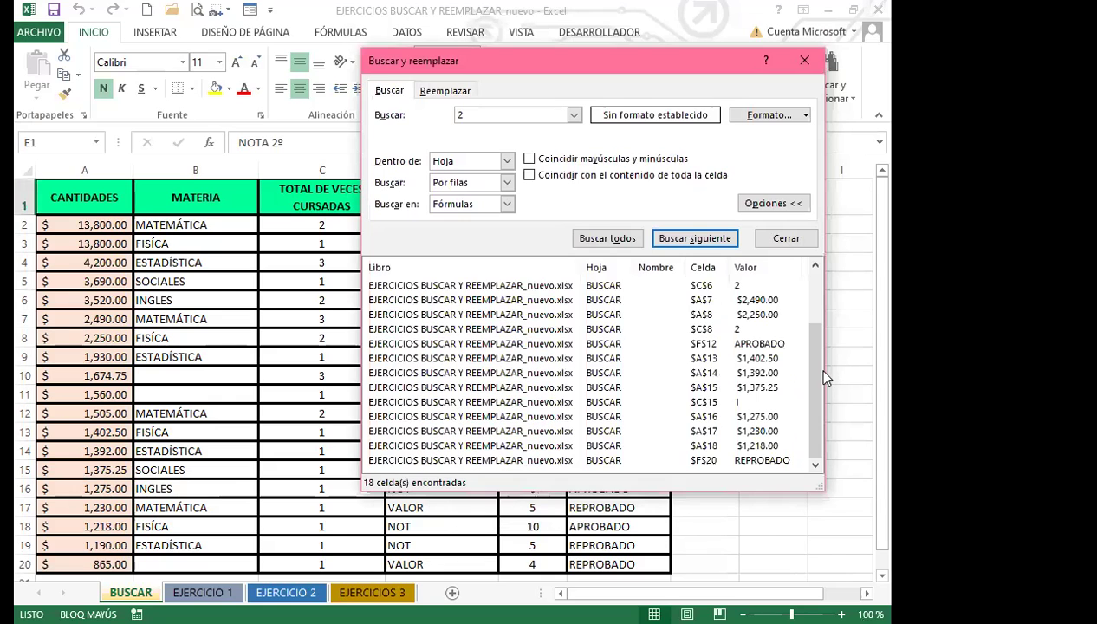
{"action": "left_click_drag", "start_coordinate": [809, 363], "coordinate": [800, 287]}
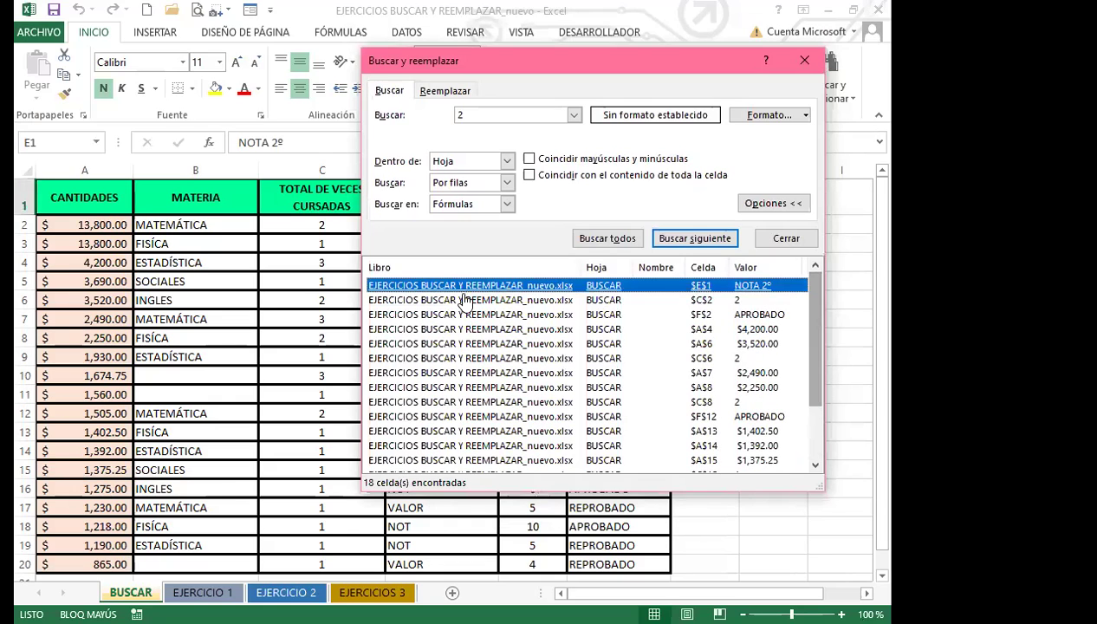
{"action": "left_click_drag", "start_coordinate": [534, 67], "coordinate": [581, 65]}
{"action": "left_click", "coordinate": [490, 303]}
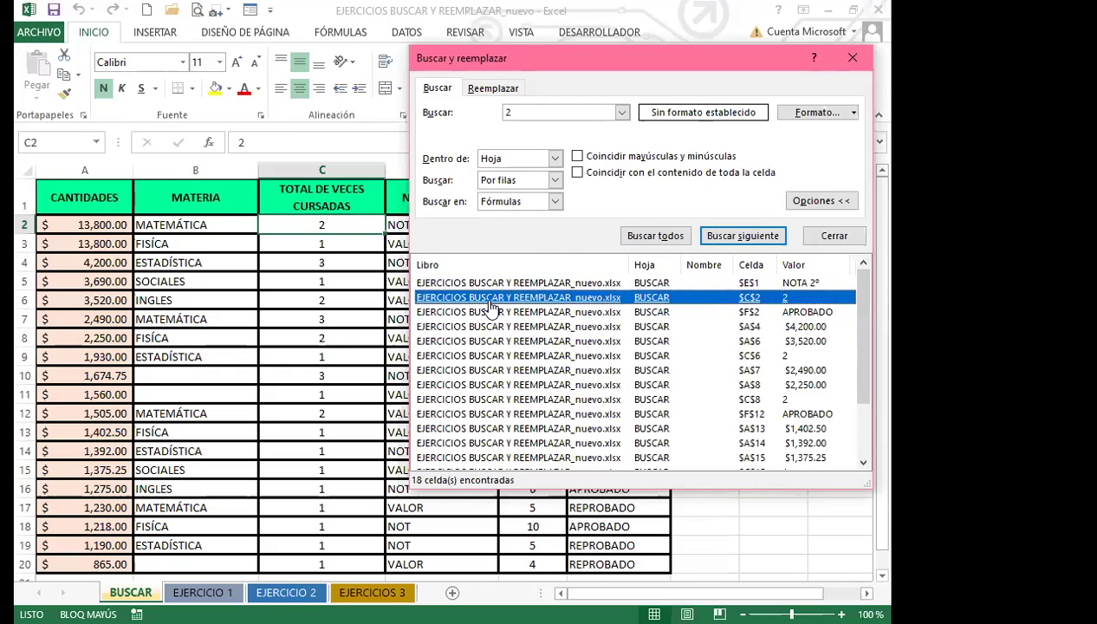
{"action": "key", "text": "ctrl+a"}
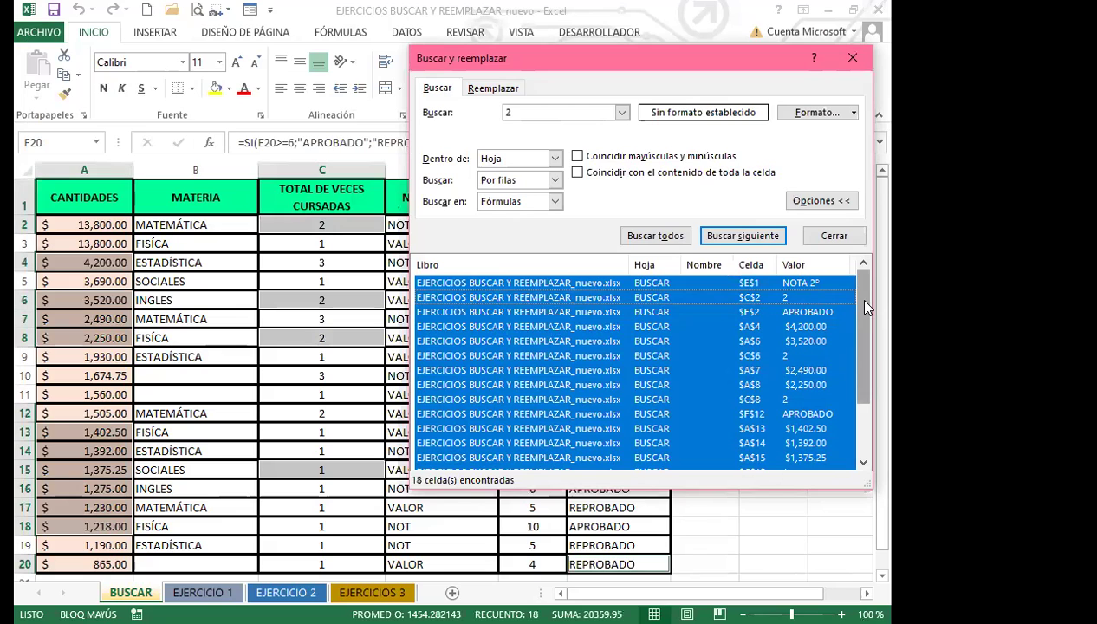
{"action": "mouse_move", "coordinate": [864, 302]}
{"action": "left_mouse_down"}
{"action": "mouse_move", "coordinate": [863, 384]}
{"action": "mouse_move", "coordinate": [856, 295]}
{"action": "left_mouse_up"}
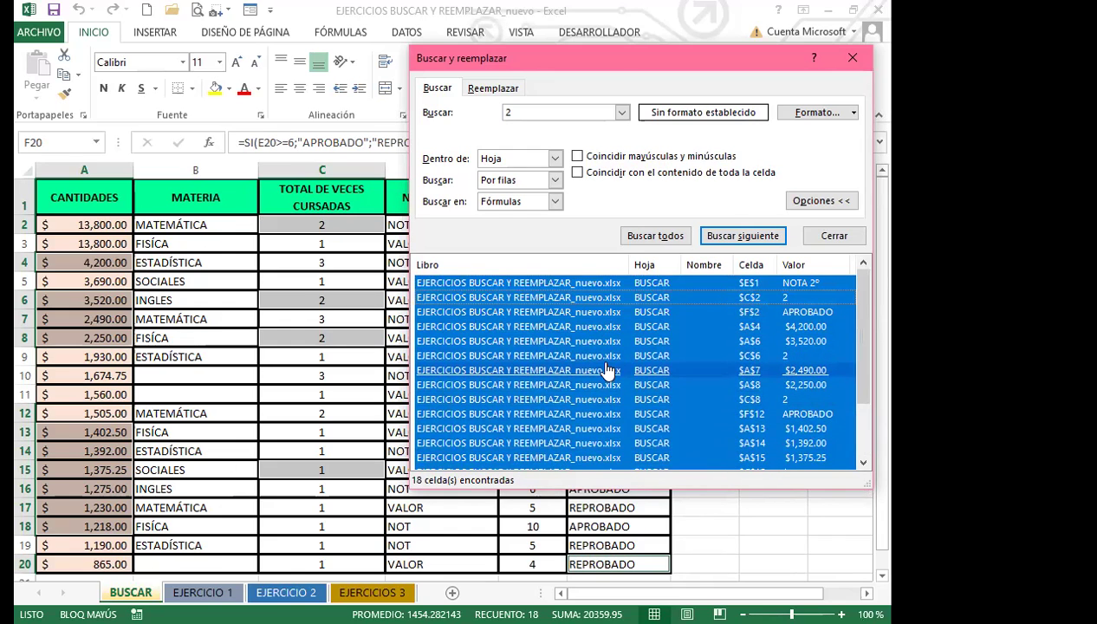
Step: Clear the search term and release the multiple-cell selection by selecting only the result in cell E1
{"action": "left_click", "coordinate": [520, 111]}
{"action": "key", "text": "BackSpace"}
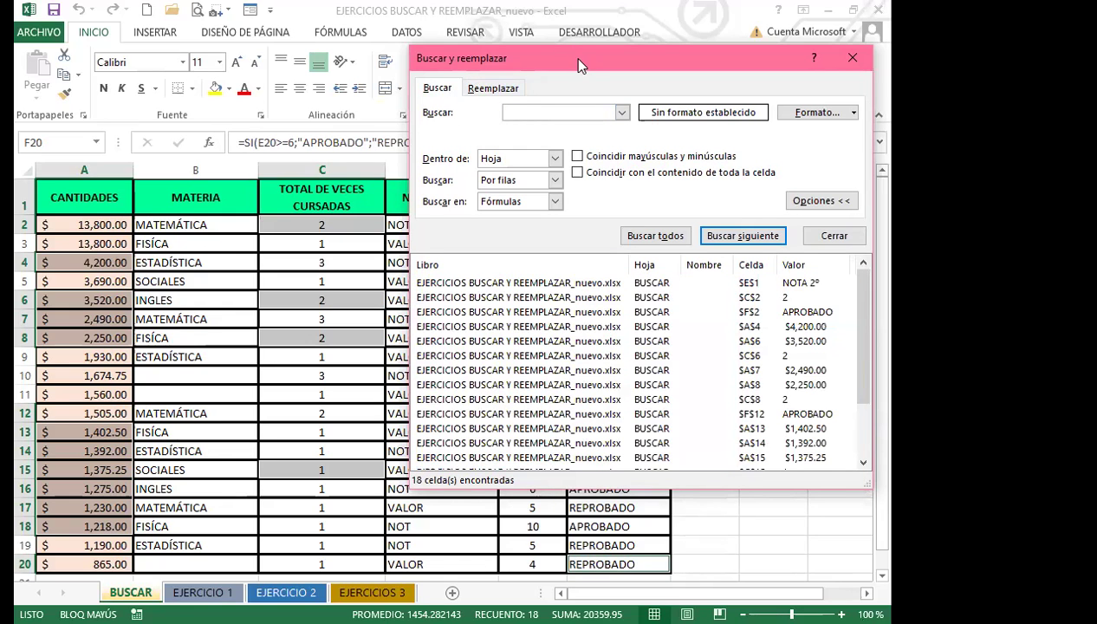
{"action": "left_click_drag", "start_coordinate": [635, 55], "coordinate": [694, 48]}
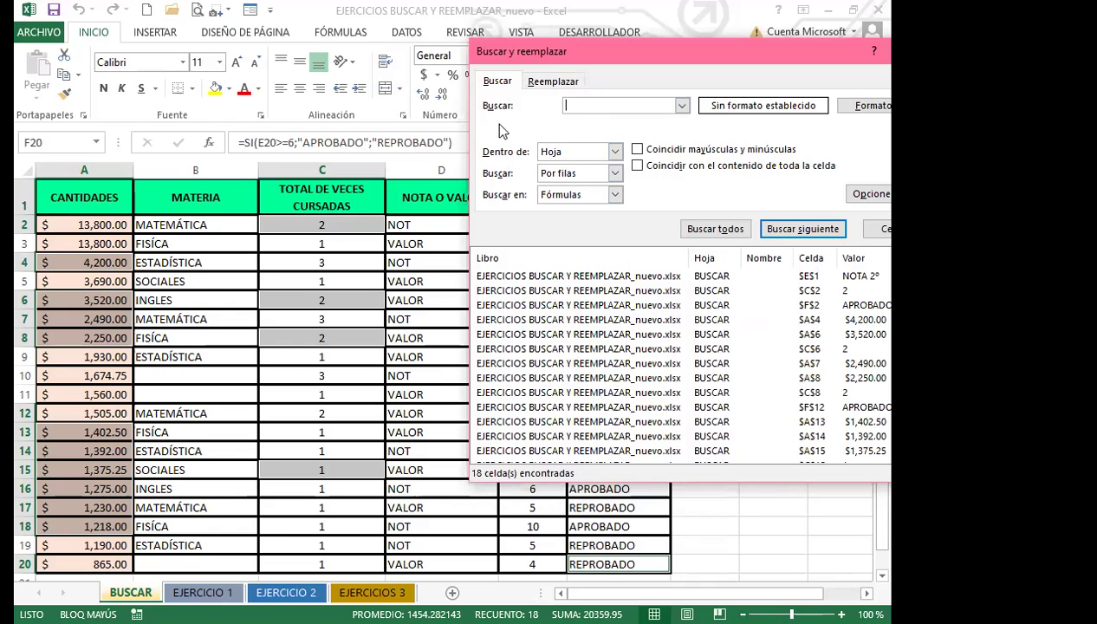
{"action": "left_click", "coordinate": [572, 290]}
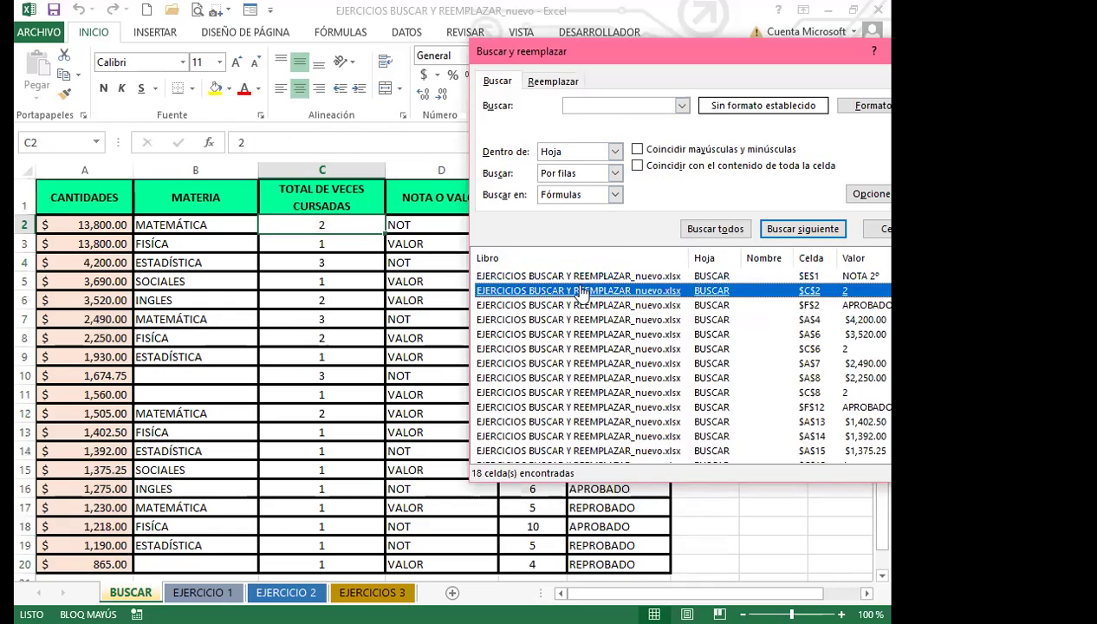
{"action": "left_click", "coordinate": [568, 277]}
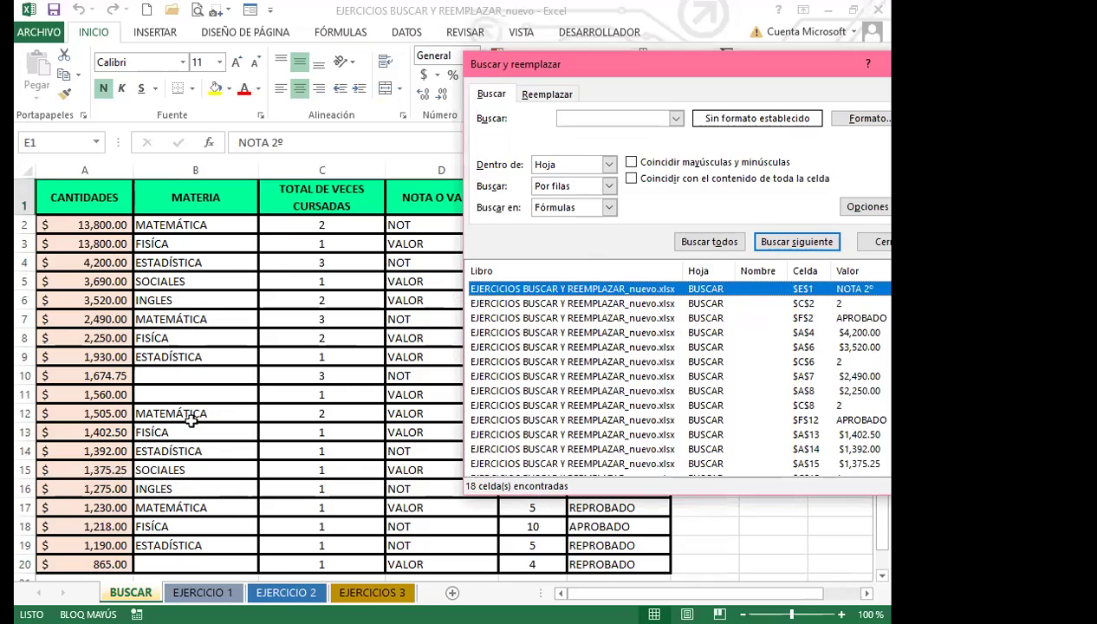
Step: Find all cells in the sheet containing NOT
{"action": "left_click", "coordinate": [592, 118]}
{"action": "type", "text": "NOT"}
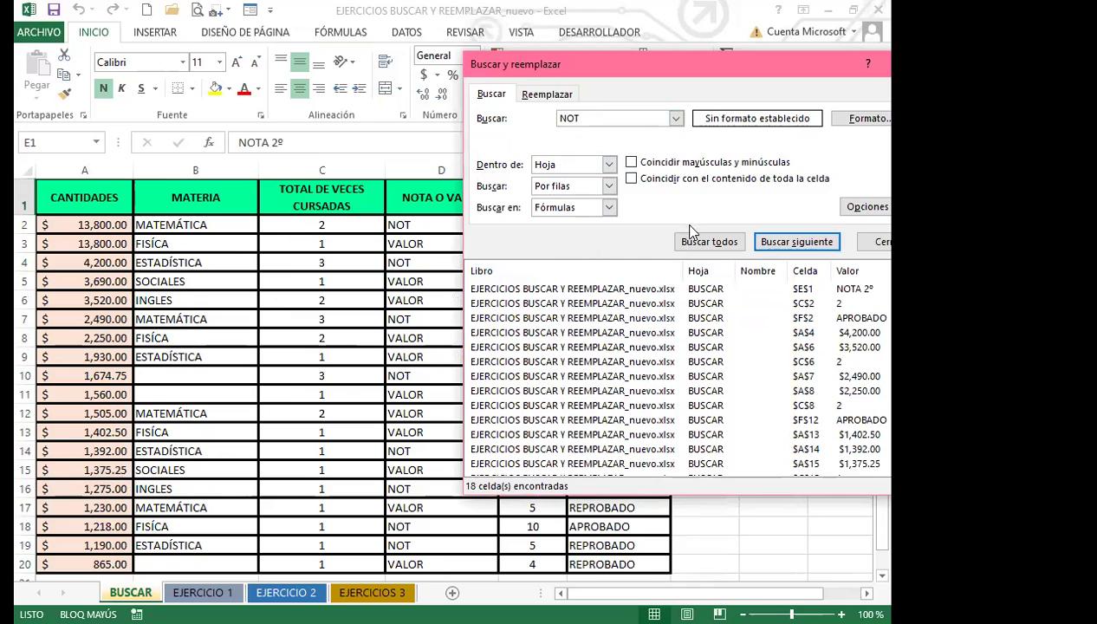
{"action": "left_click", "coordinate": [709, 241]}
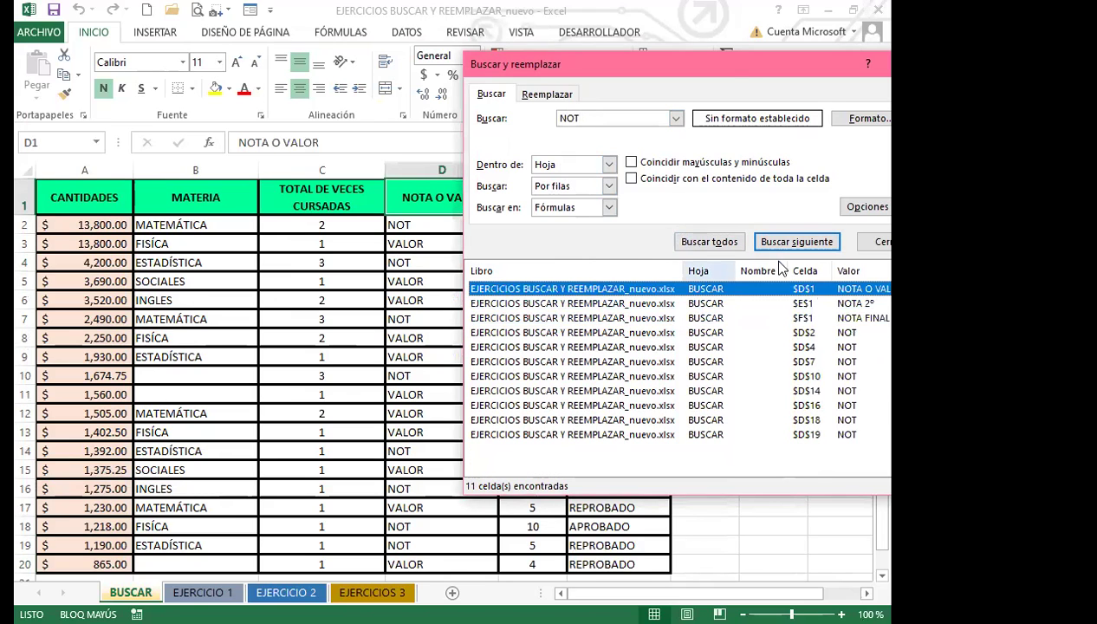
{"action": "left_click_drag", "start_coordinate": [726, 63], "coordinate": [577, 63]}
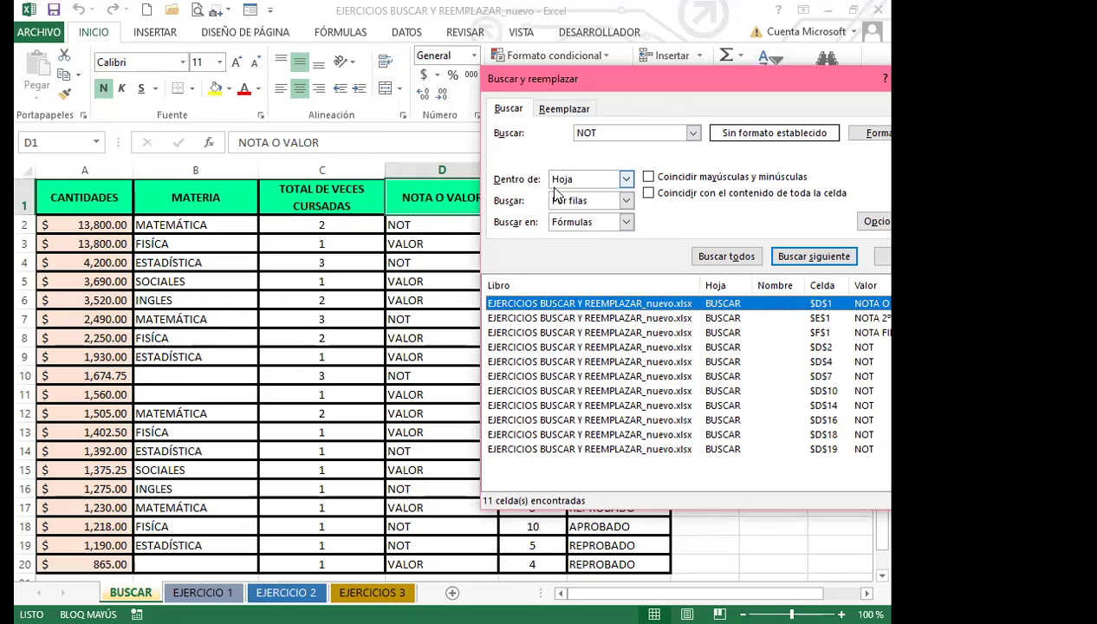
Step: Replace every occurrence of NOT in the sheet with NOTA and close the Find and Replace dialog
{"action": "left_click", "coordinate": [564, 111]}
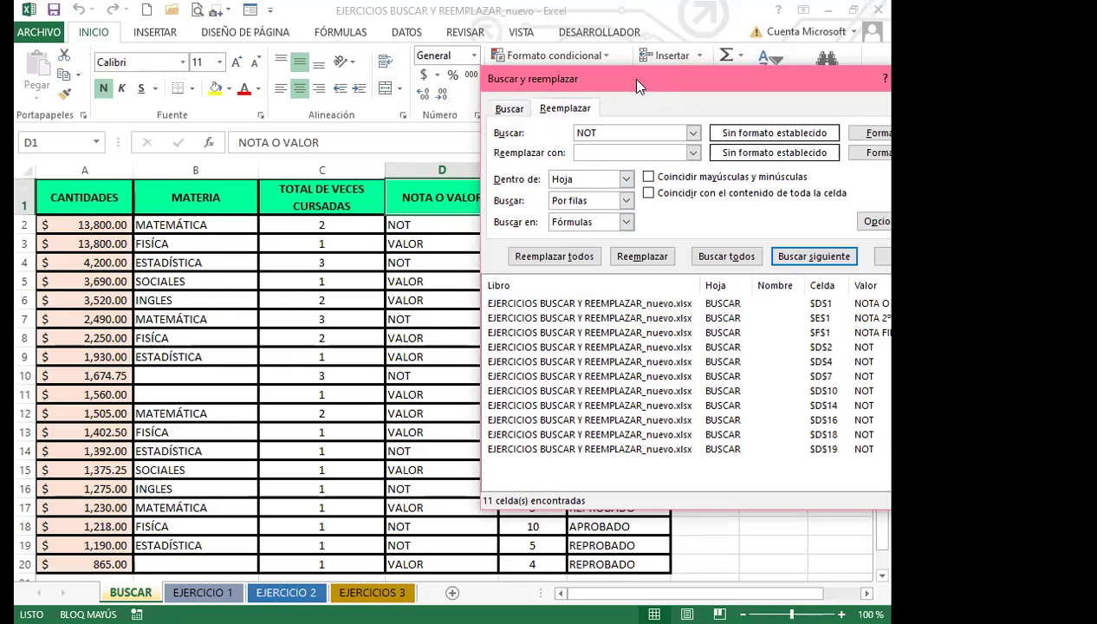
{"action": "left_click_drag", "start_coordinate": [637, 80], "coordinate": [589, 94]}
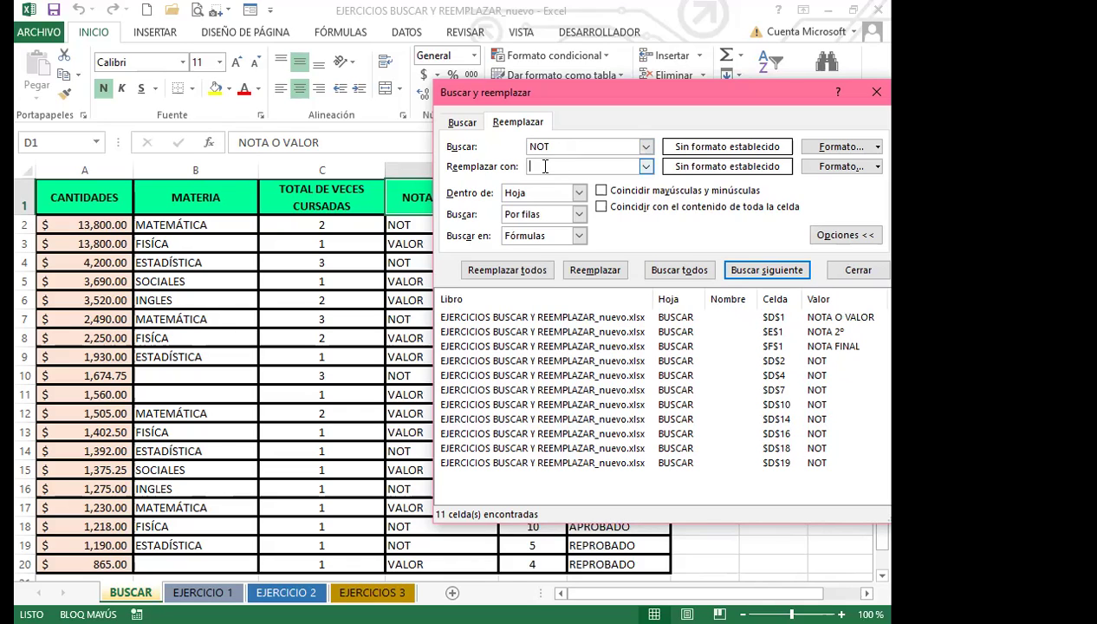
{"action": "type", "text": "NOTA"}
{"action": "left_click_drag", "start_coordinate": [552, 88], "coordinate": [726, 114]}
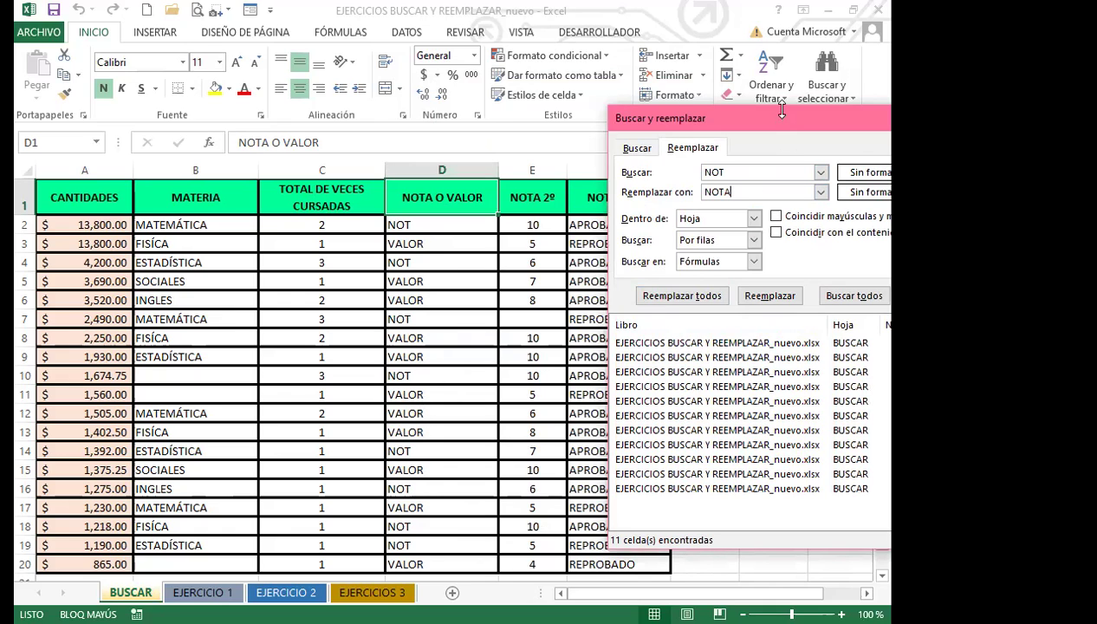
{"action": "left_click_drag", "start_coordinate": [806, 118], "coordinate": [551, 97]}
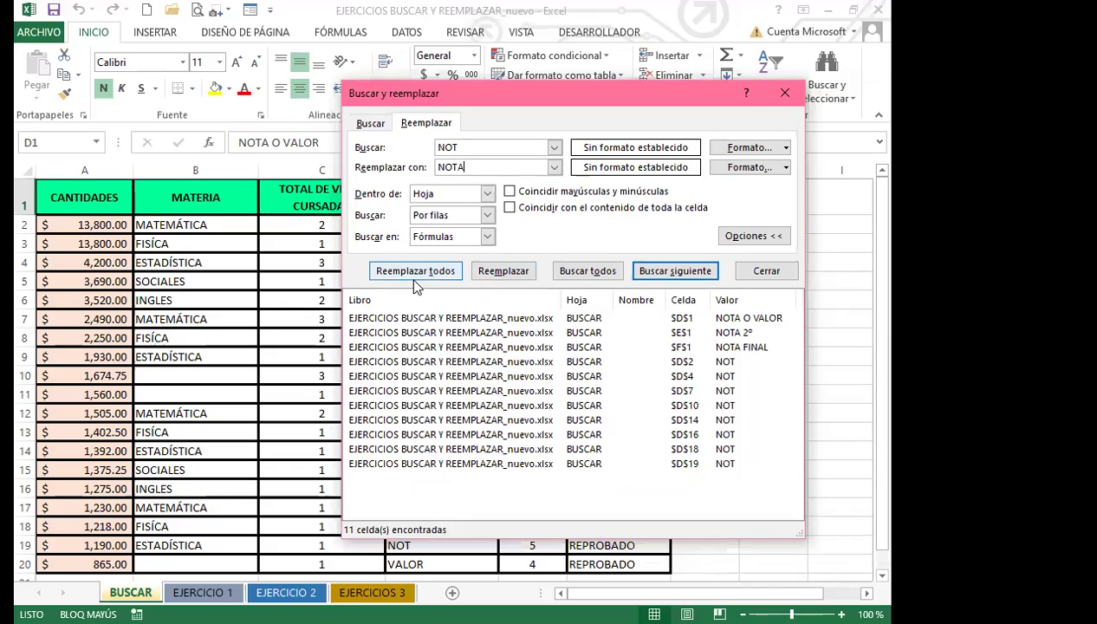
{"action": "left_click", "coordinate": [416, 272]}
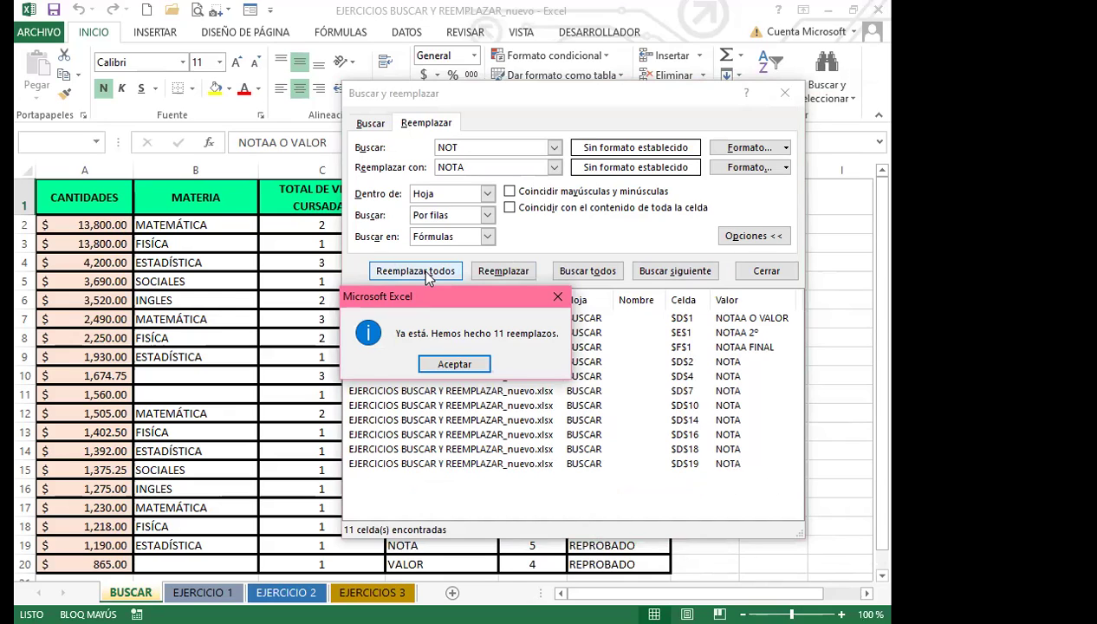
{"action": "left_click", "coordinate": [454, 364]}
{"action": "left_click", "coordinate": [784, 92]}
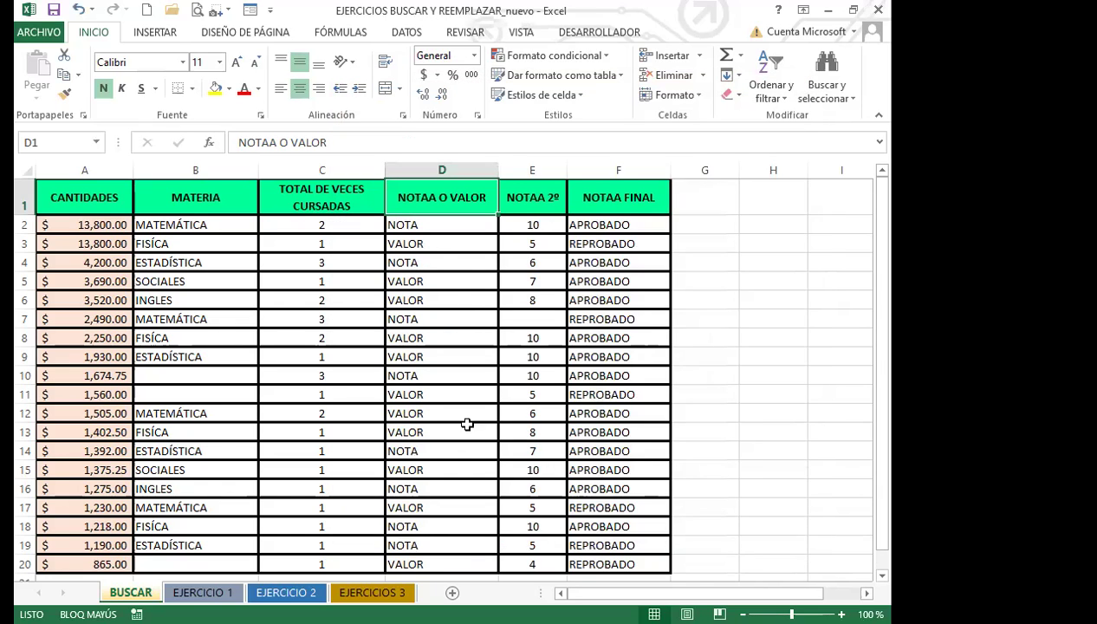
Step: Check the replaced entries in column D, including D14, D10 and D7, and the header in D1
{"action": "scroll", "coordinate": [442, 436], "scroll_direction": "down", "scroll_amount": 2}
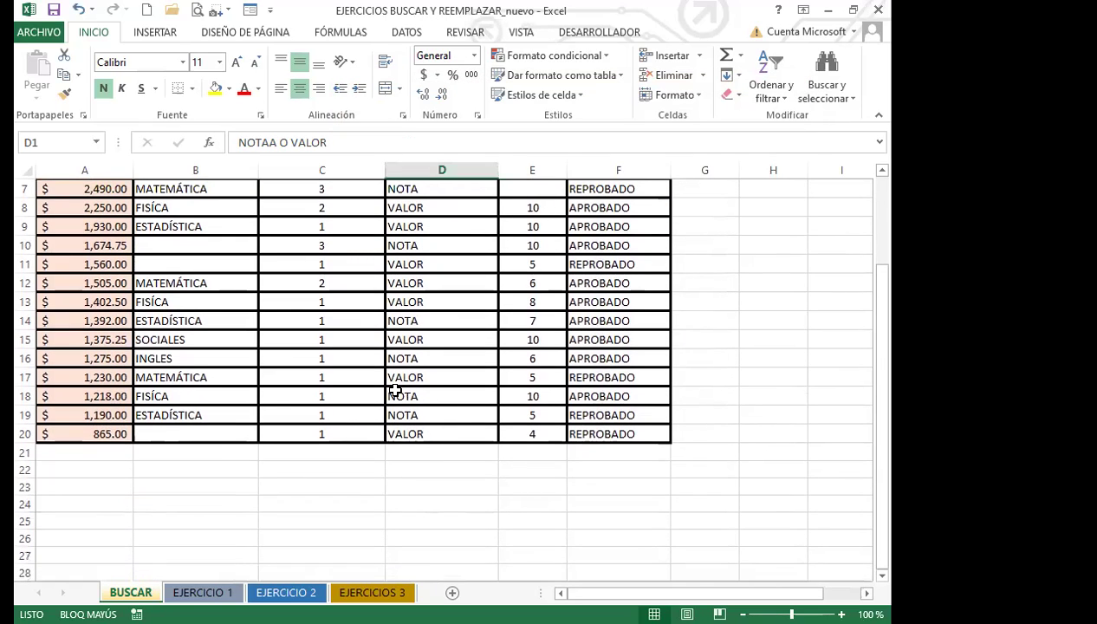
{"action": "left_click", "coordinate": [402, 319]}
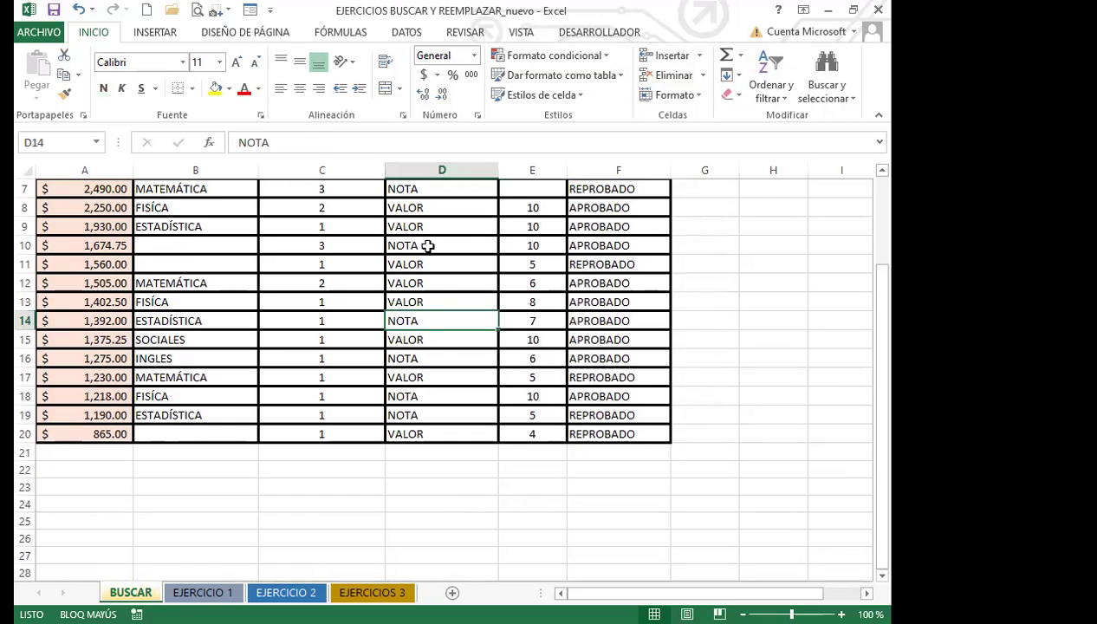
{"action": "left_click", "coordinate": [428, 246]}
{"action": "scroll", "coordinate": [426, 316], "scroll_direction": "up", "scroll_amount": 2}
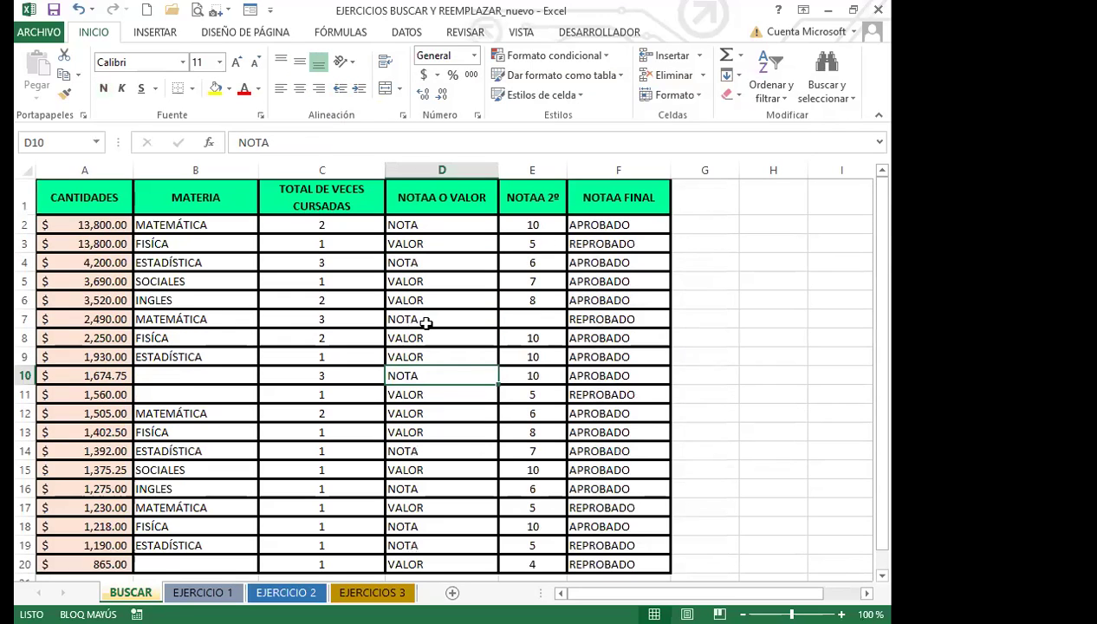
{"action": "left_click", "coordinate": [408, 318]}
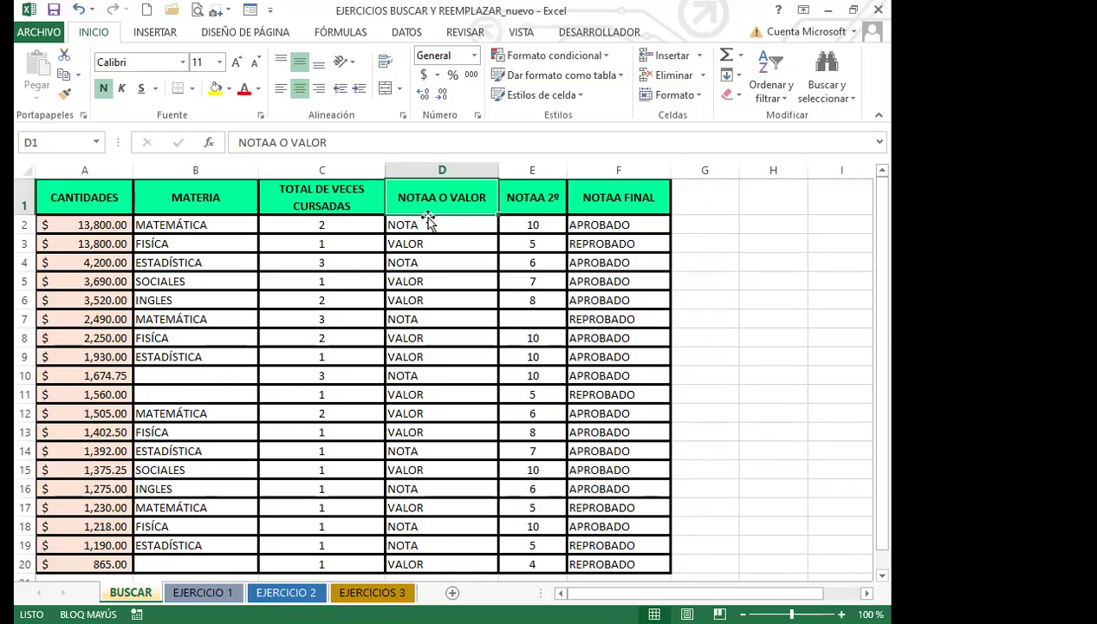
Step: Reopen the search dialog and find all cells in the sheet containing NOTAA
{"action": "key", "text": "ctrl+b"}
{"action": "left_click", "coordinate": [370, 272]}
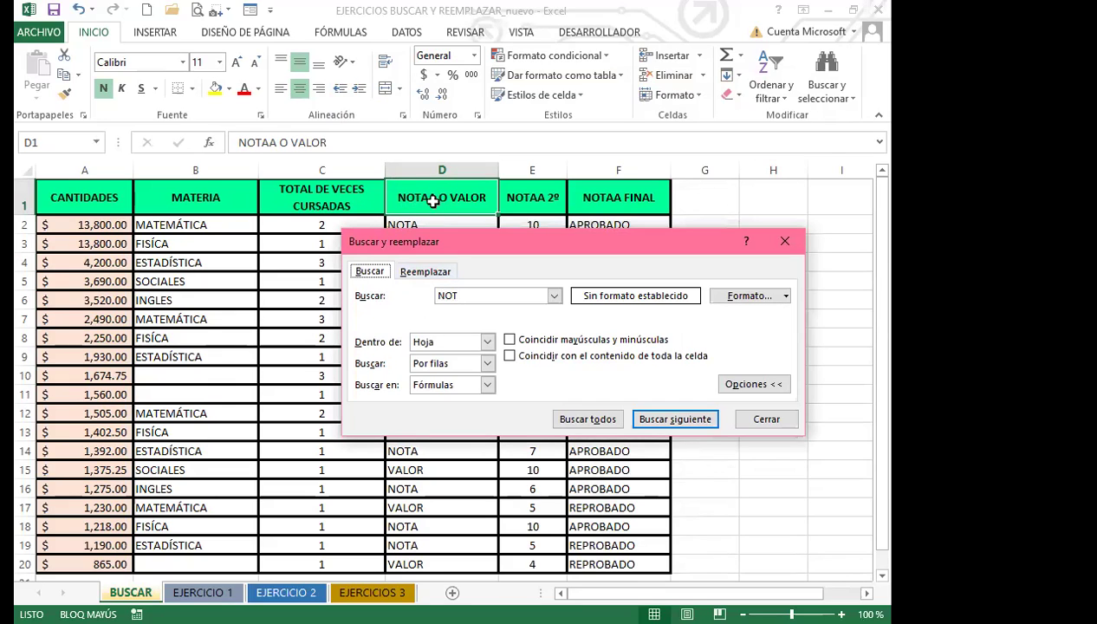
{"action": "left_click", "coordinate": [464, 295]}
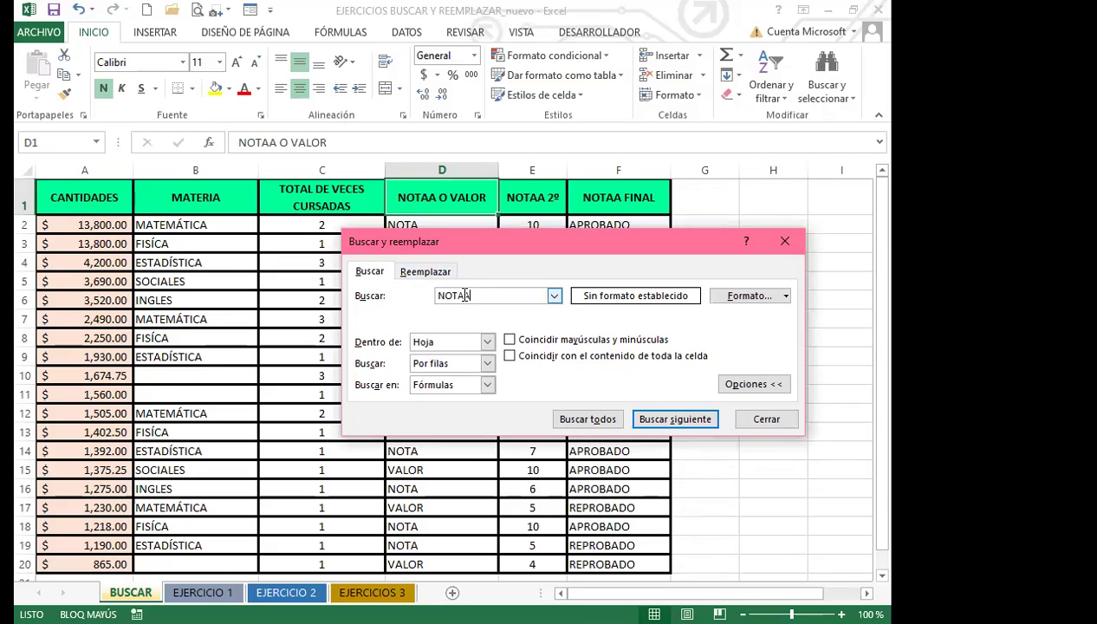
{"action": "left_click", "coordinate": [425, 271]}
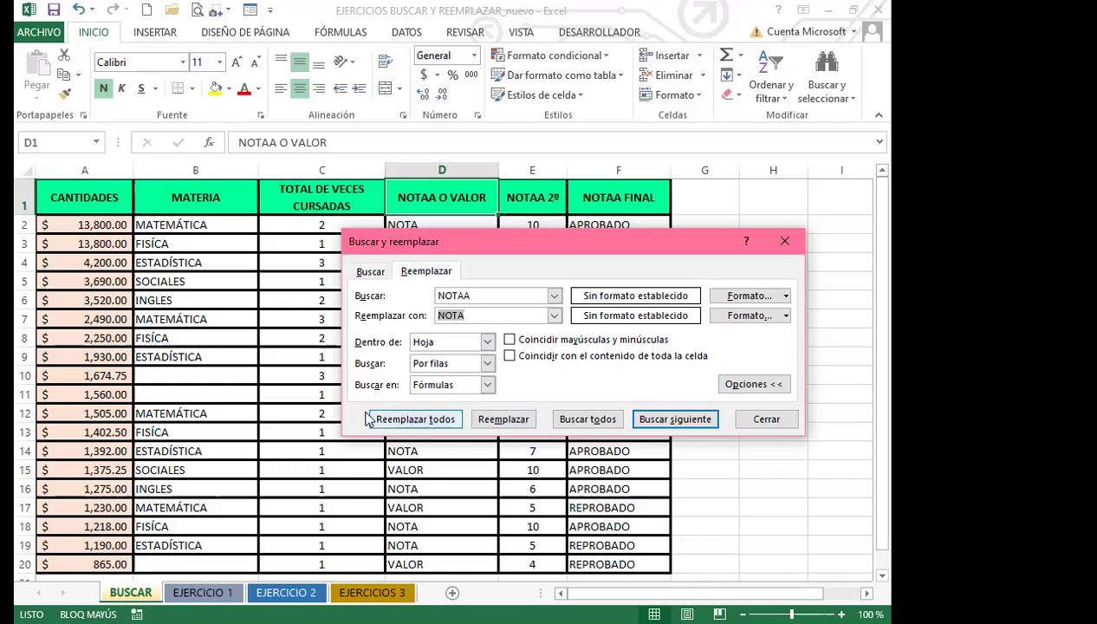
{"action": "left_click", "coordinate": [370, 272]}
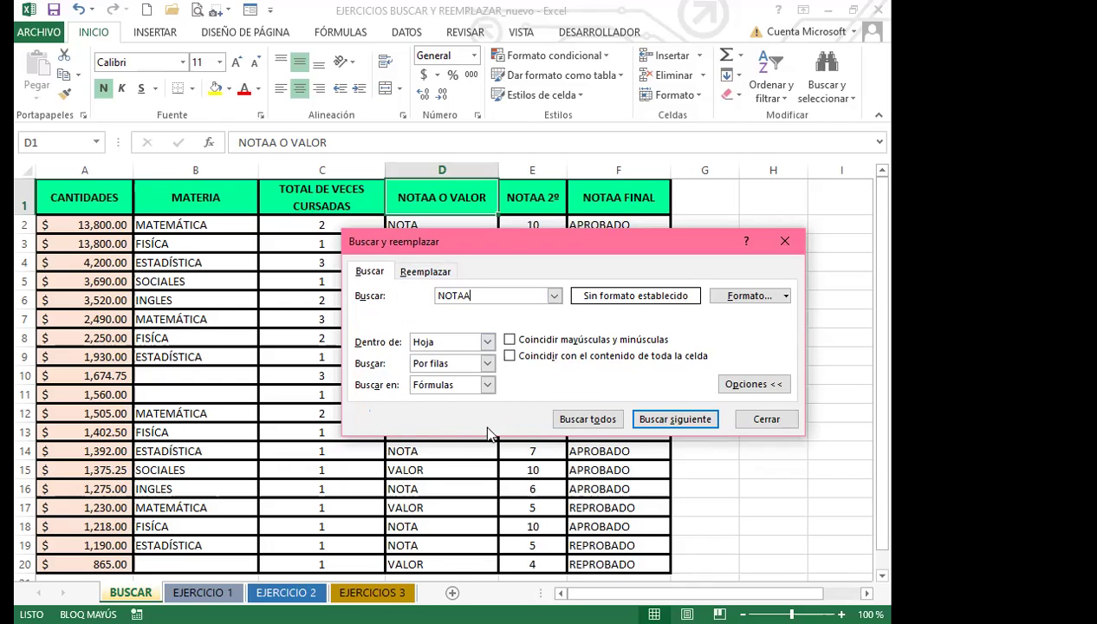
{"action": "left_click", "coordinate": [587, 418]}
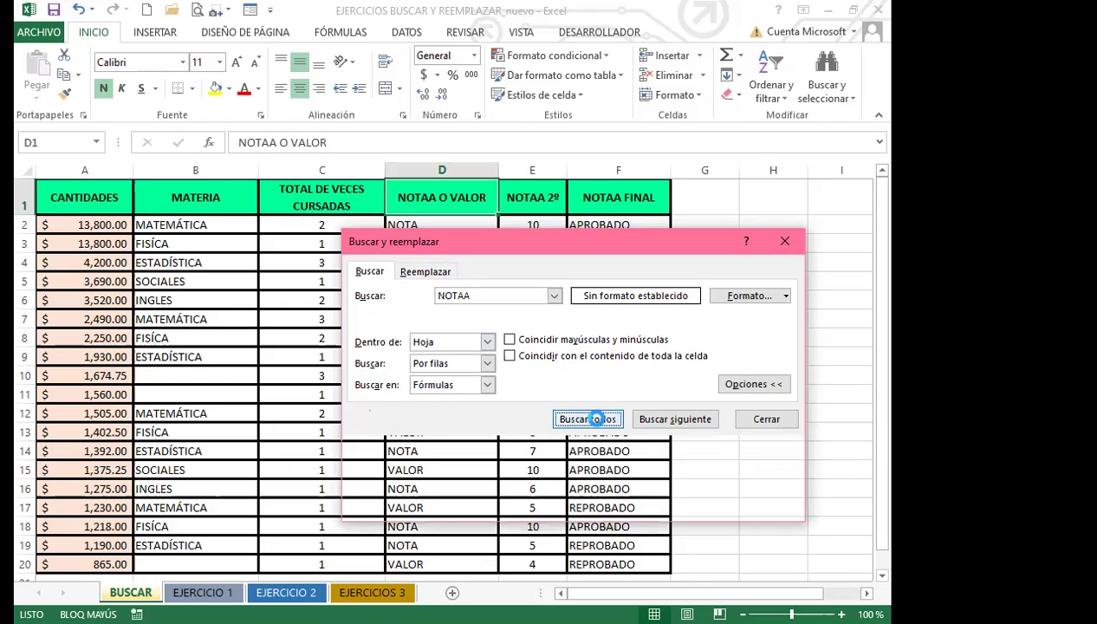
Step: Replace every occurrence of NOTAA in the sheet with NOTA to correct the column headers
{"action": "left_click", "coordinate": [445, 268]}
{"action": "left_click", "coordinate": [479, 295]}
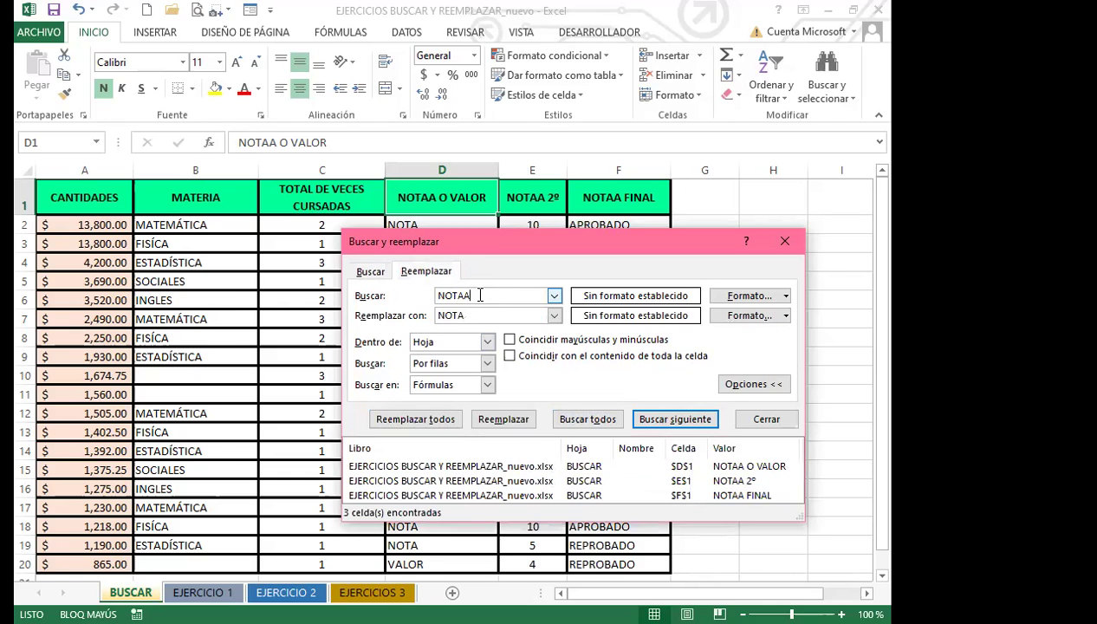
{"action": "left_click", "coordinate": [466, 315]}
{"action": "left_click", "coordinate": [416, 421]}
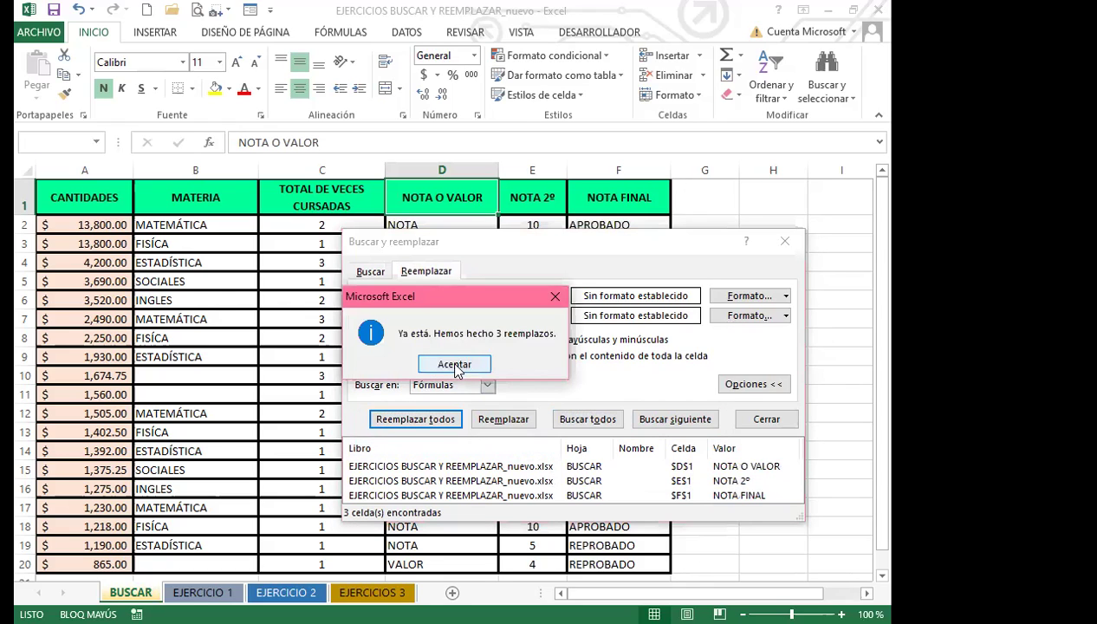
{"action": "left_click", "coordinate": [452, 364]}
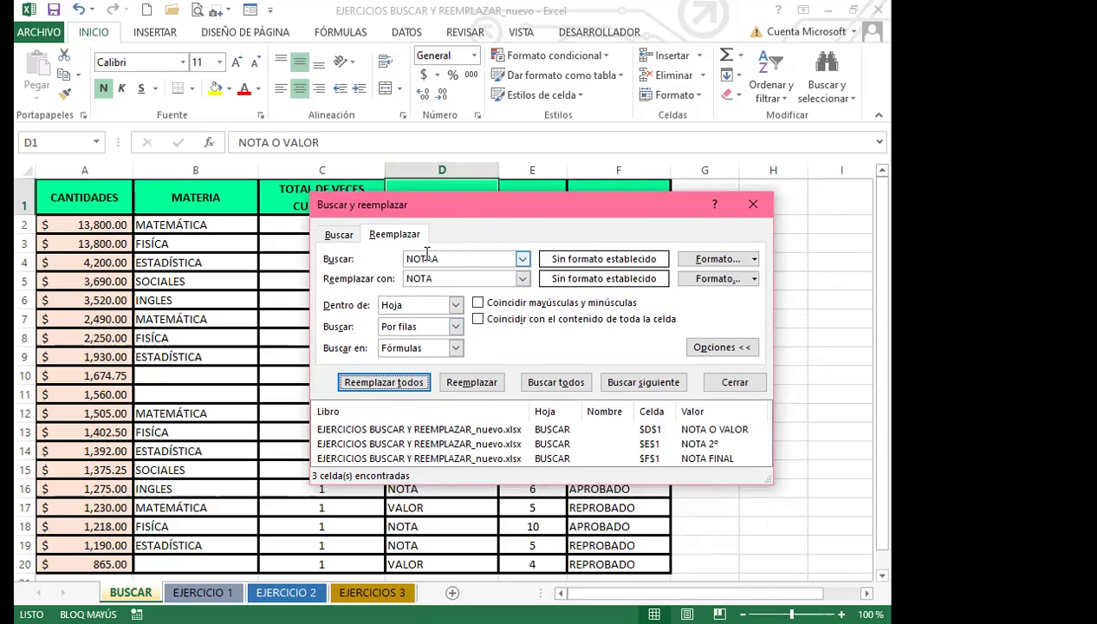
Step: Clear both the search term and the replacement term, and return to the find-only options
{"action": "left_click_drag", "start_coordinate": [454, 260], "coordinate": [334, 257]}
{"action": "key", "text": "BackSpace"}
{"action": "key", "text": "Tab"}
{"action": "key", "text": "BackSpace"}
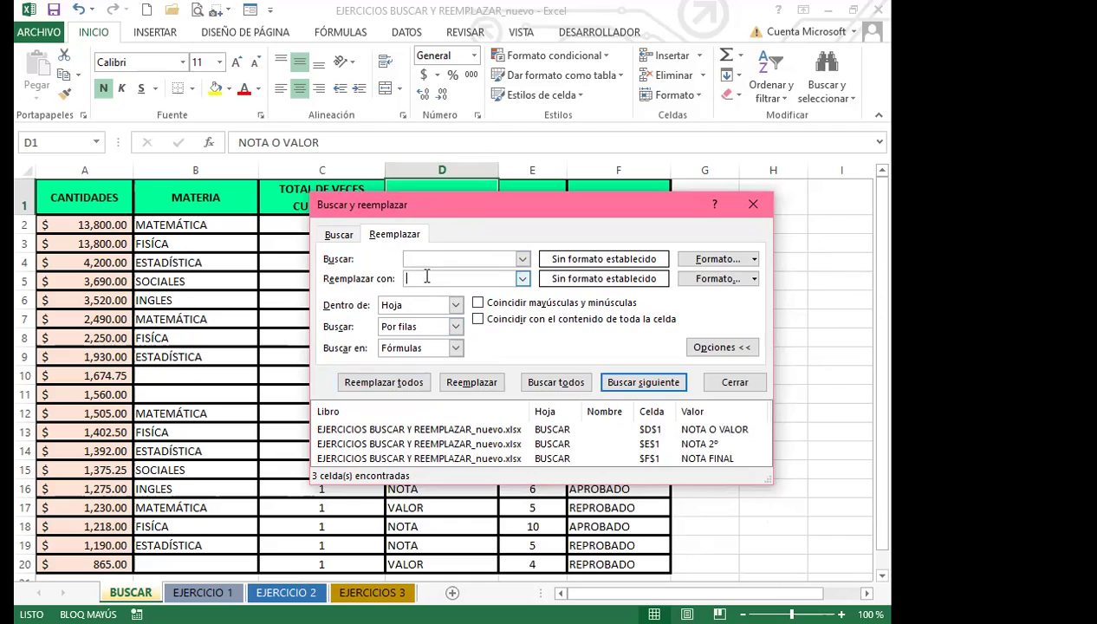
{"action": "left_click", "coordinate": [344, 237]}
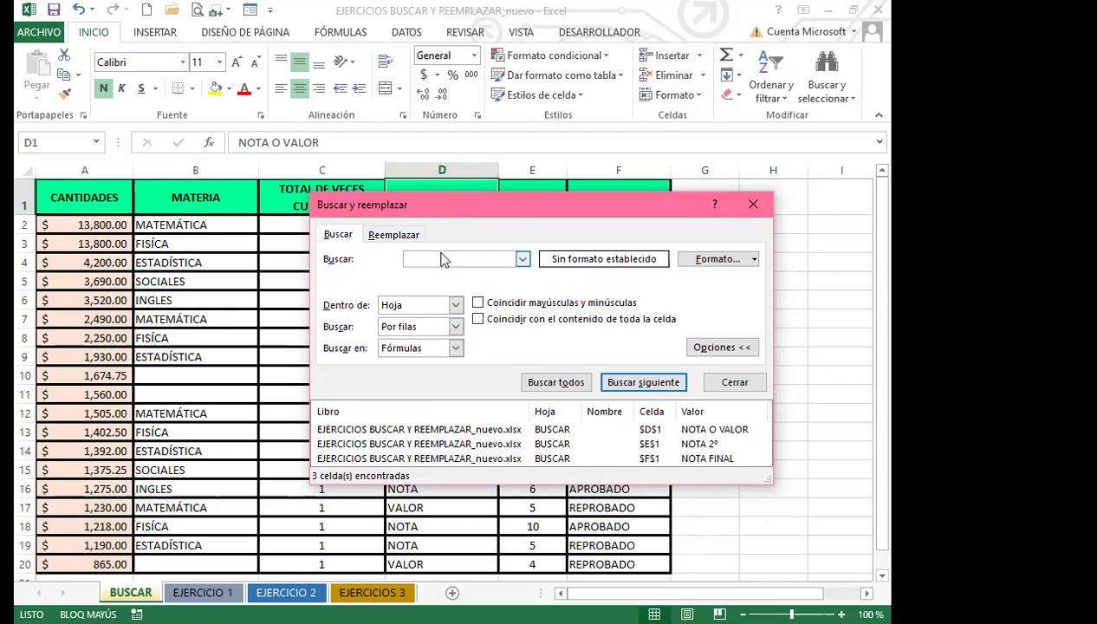
{"action": "left_click_drag", "start_coordinate": [452, 208], "coordinate": [453, 266]}
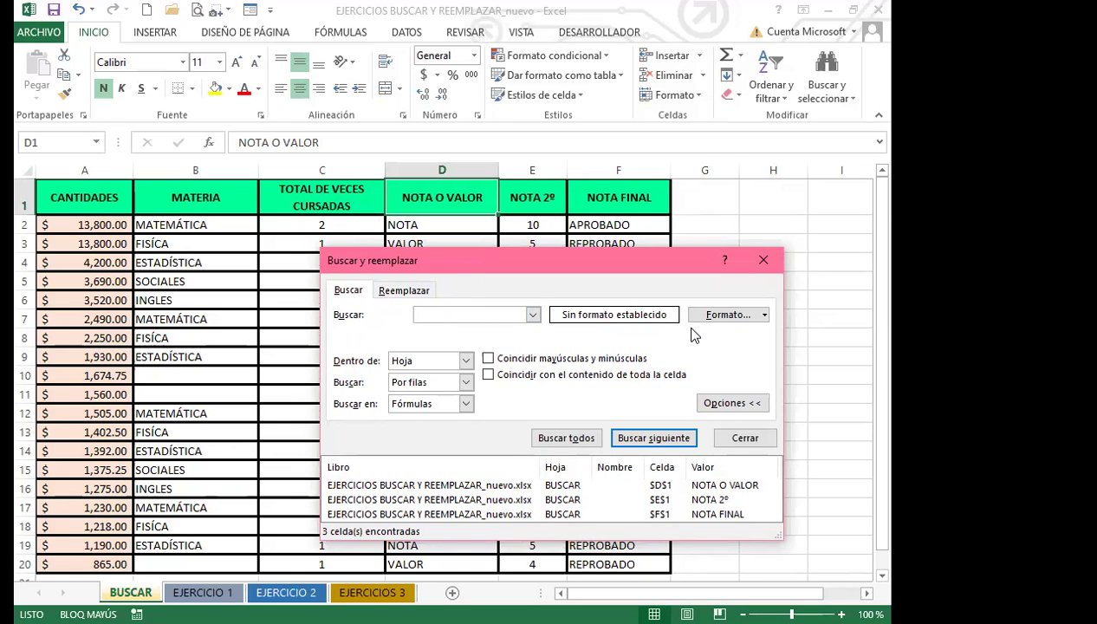
{"action": "left_click", "coordinate": [766, 315]}
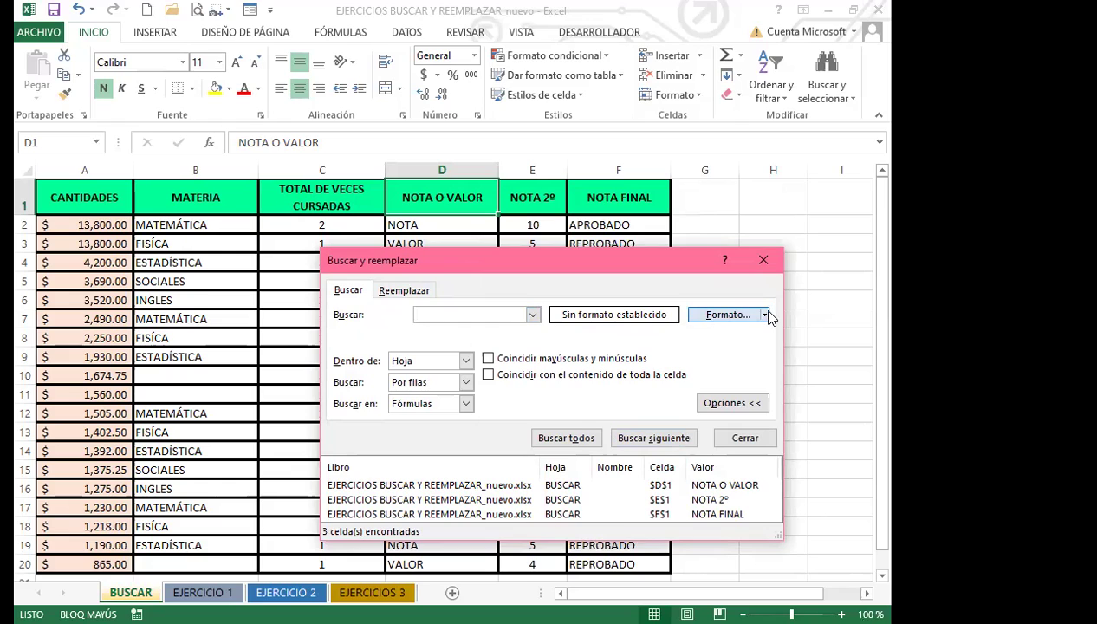
{"action": "left_click", "coordinate": [766, 316]}
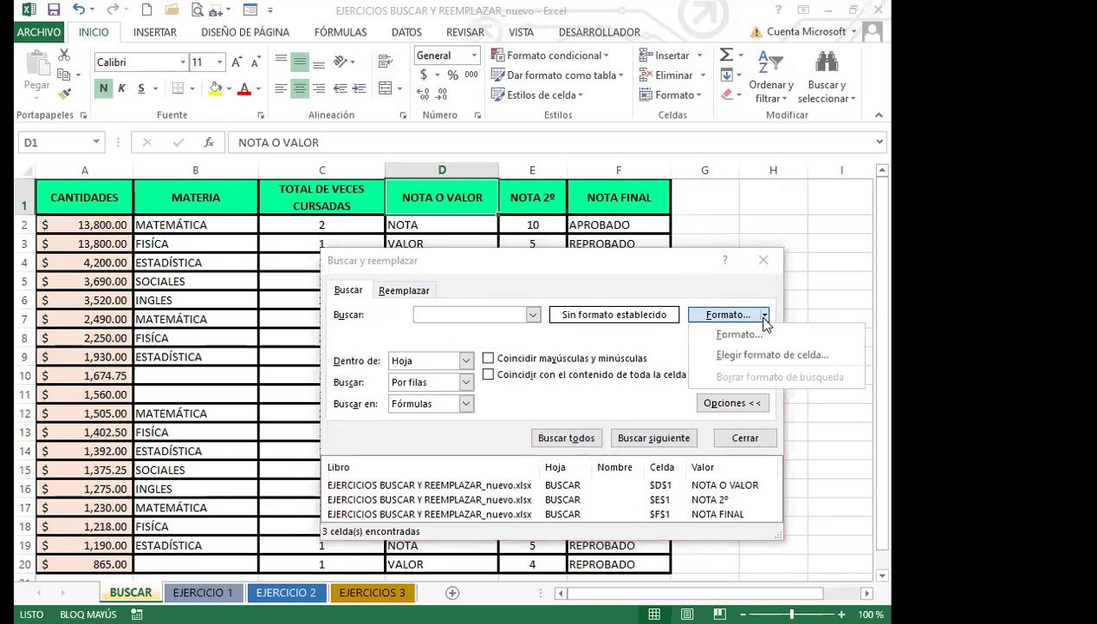
{"action": "left_click", "coordinate": [732, 335]}
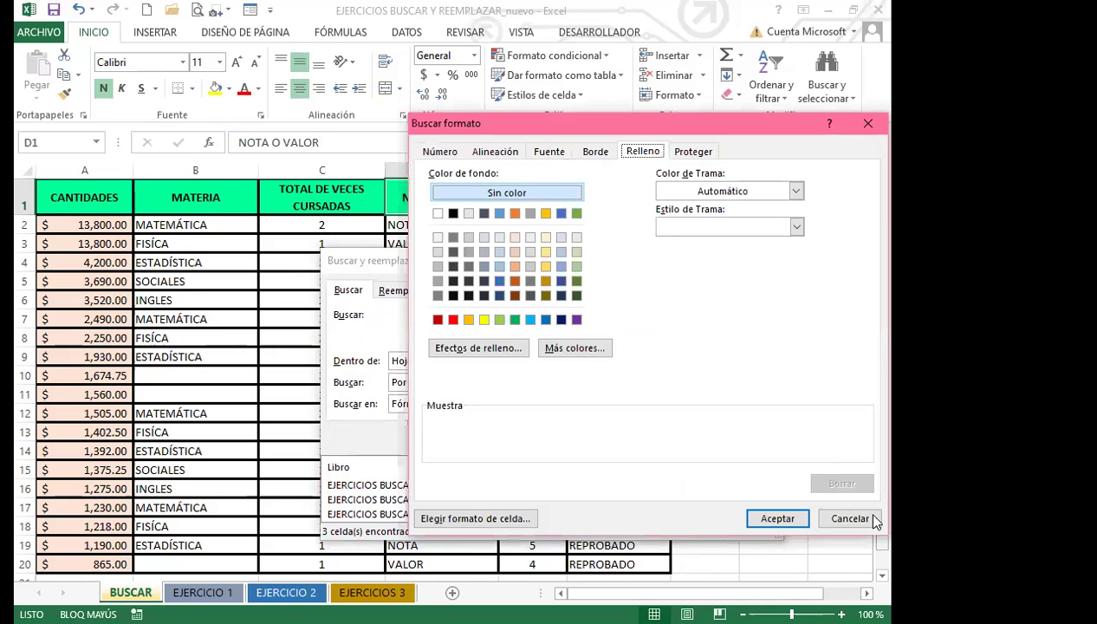
{"action": "key", "text": "Escape"}
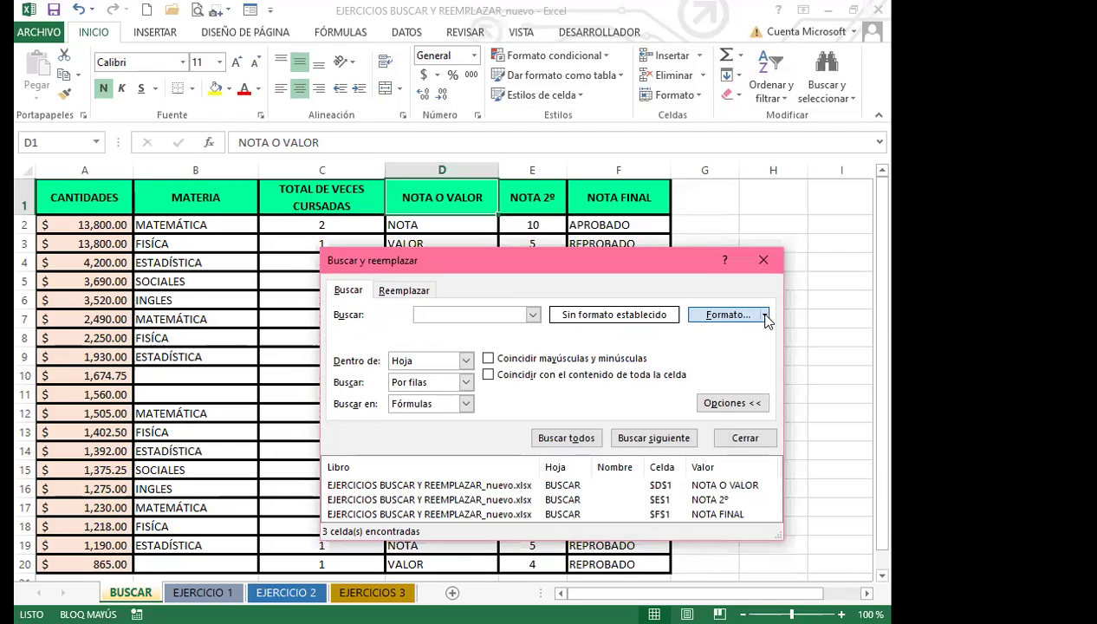
Step: Take the search format from the CANTIDADES header cell A1
{"action": "left_click", "coordinate": [764, 315]}
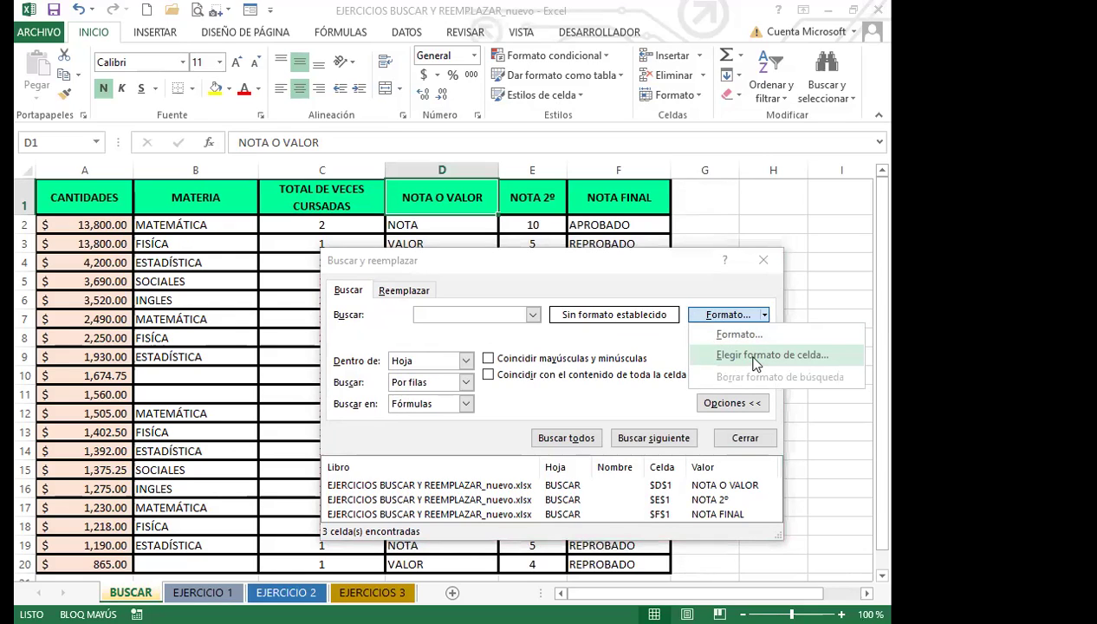
{"action": "left_click", "coordinate": [744, 356]}
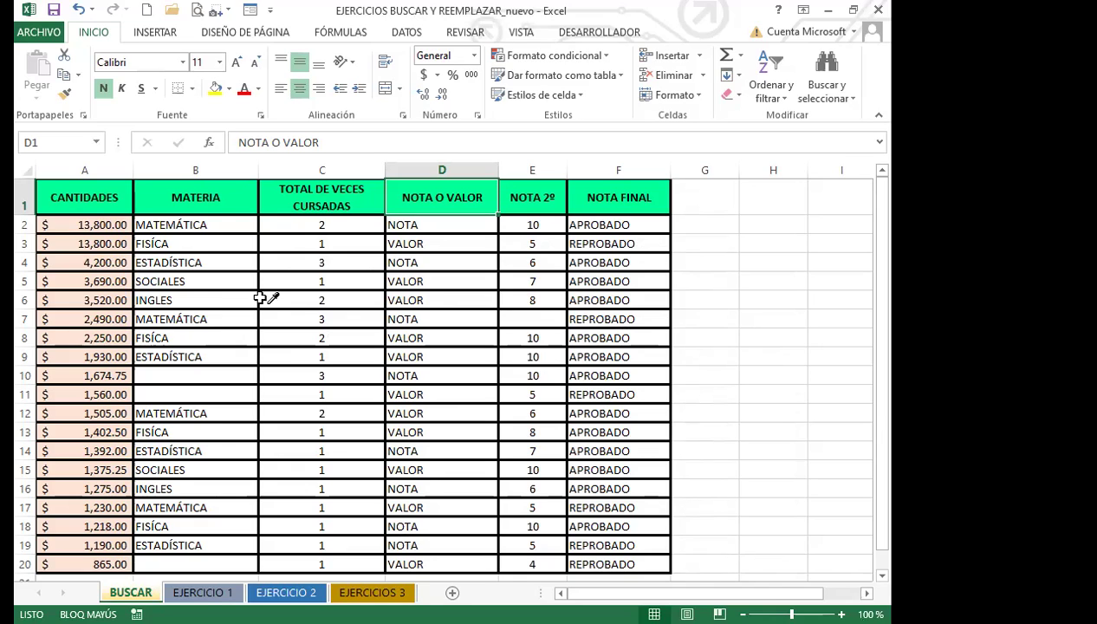
{"action": "left_click", "coordinate": [83, 192]}
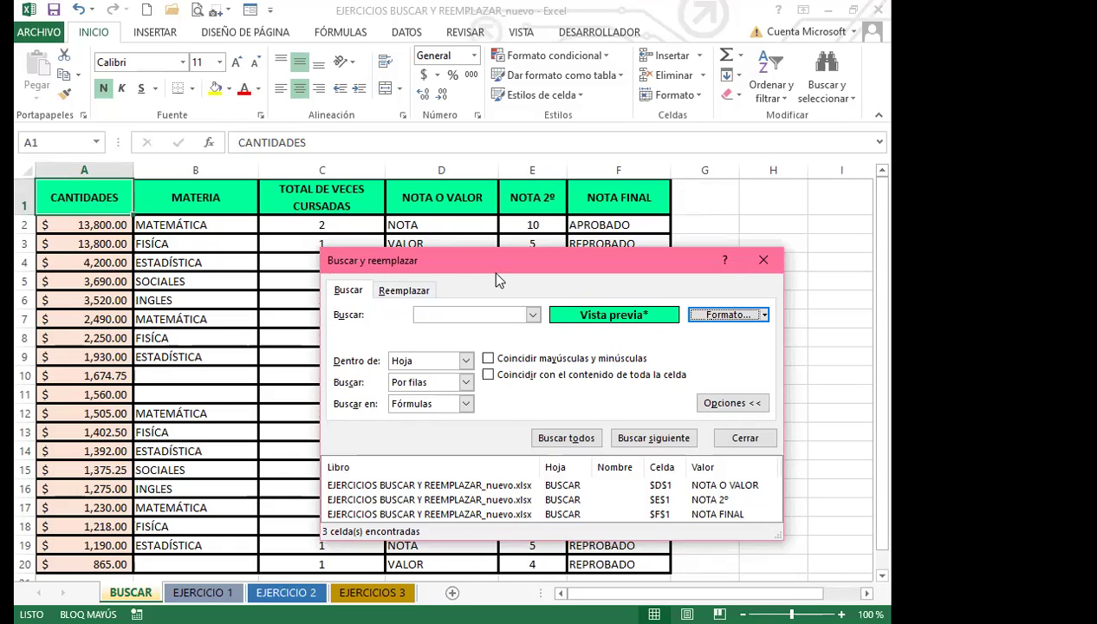
Step: Define a two-colour gradient fill for the replacement format, with standard light green as Color 1
{"action": "left_click", "coordinate": [402, 291]}
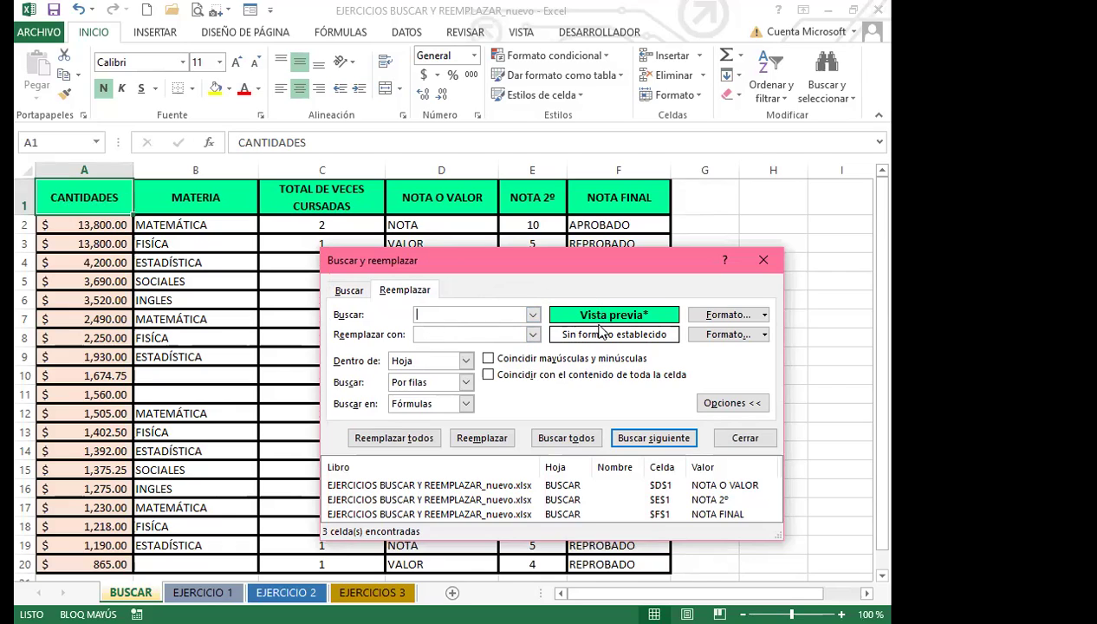
{"action": "left_click", "coordinate": [763, 335]}
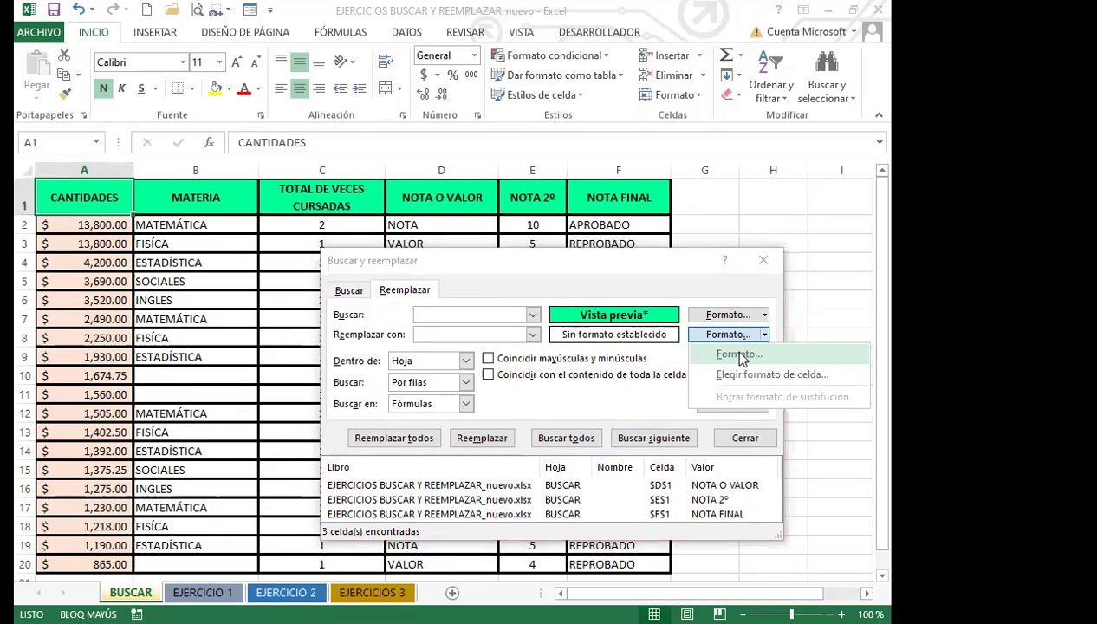
{"action": "left_click", "coordinate": [739, 355]}
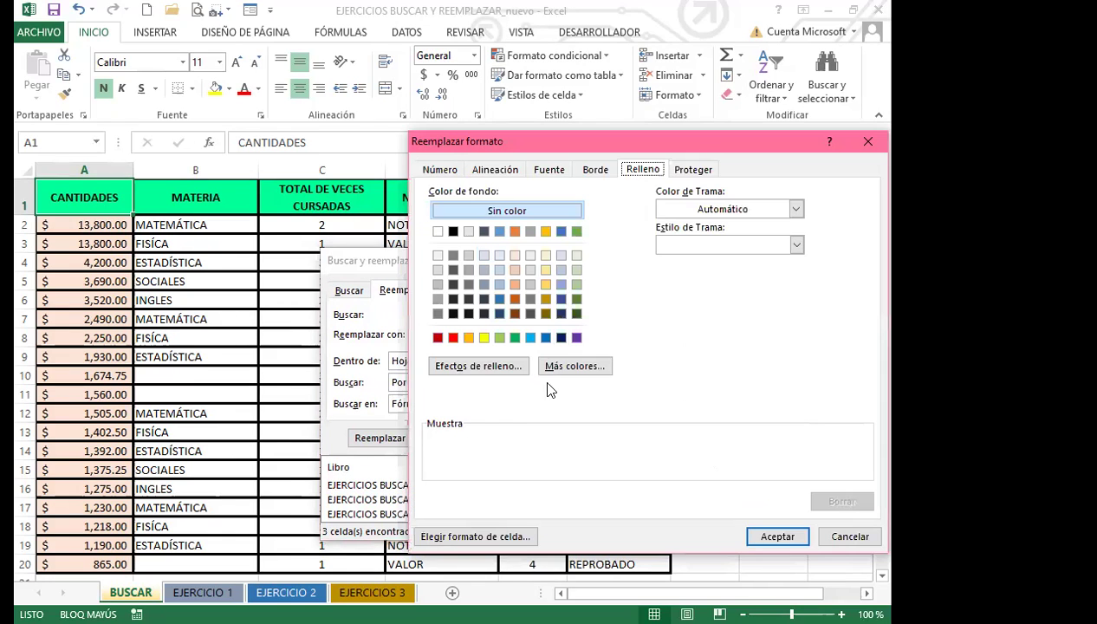
{"action": "left_click", "coordinate": [479, 365]}
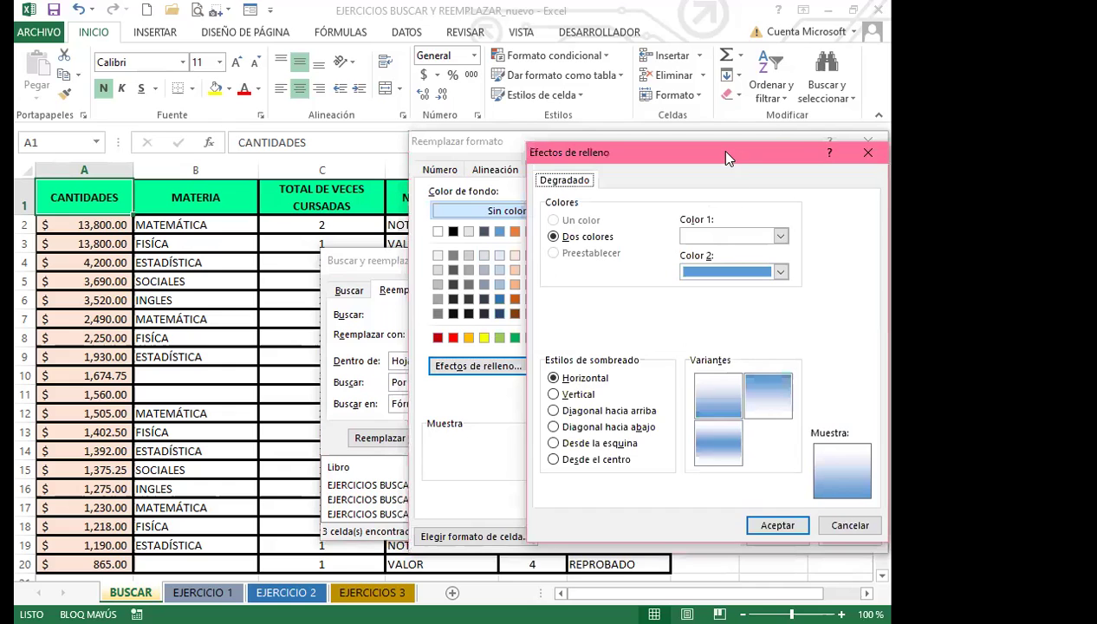
{"action": "left_click_drag", "start_coordinate": [726, 153], "coordinate": [610, 145]}
{"action": "left_click", "coordinate": [666, 226]}
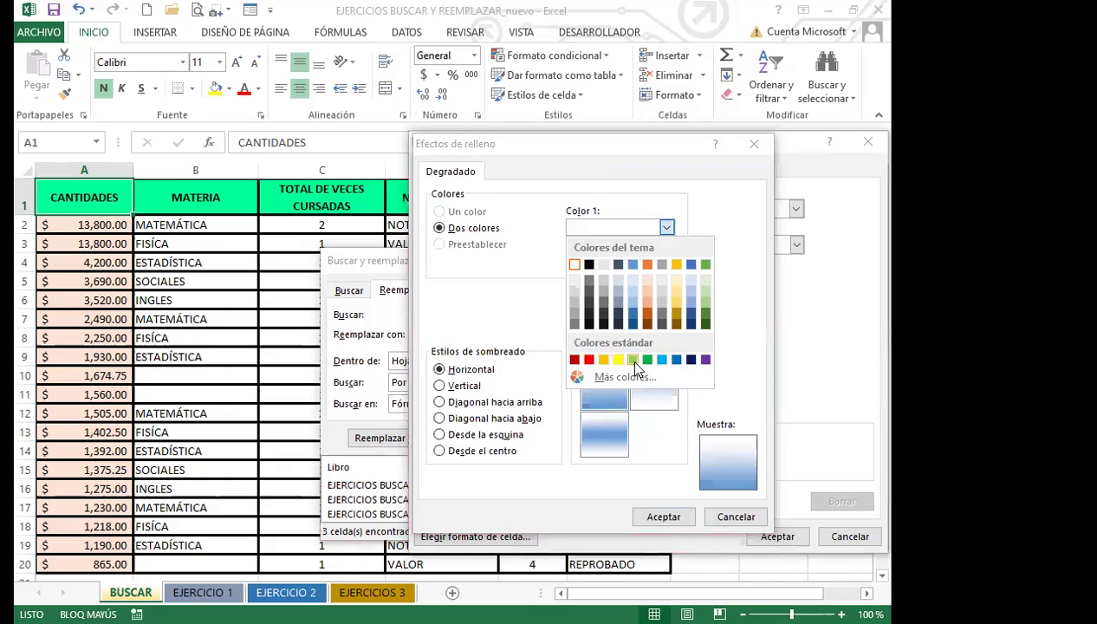
{"action": "left_click", "coordinate": [633, 359]}
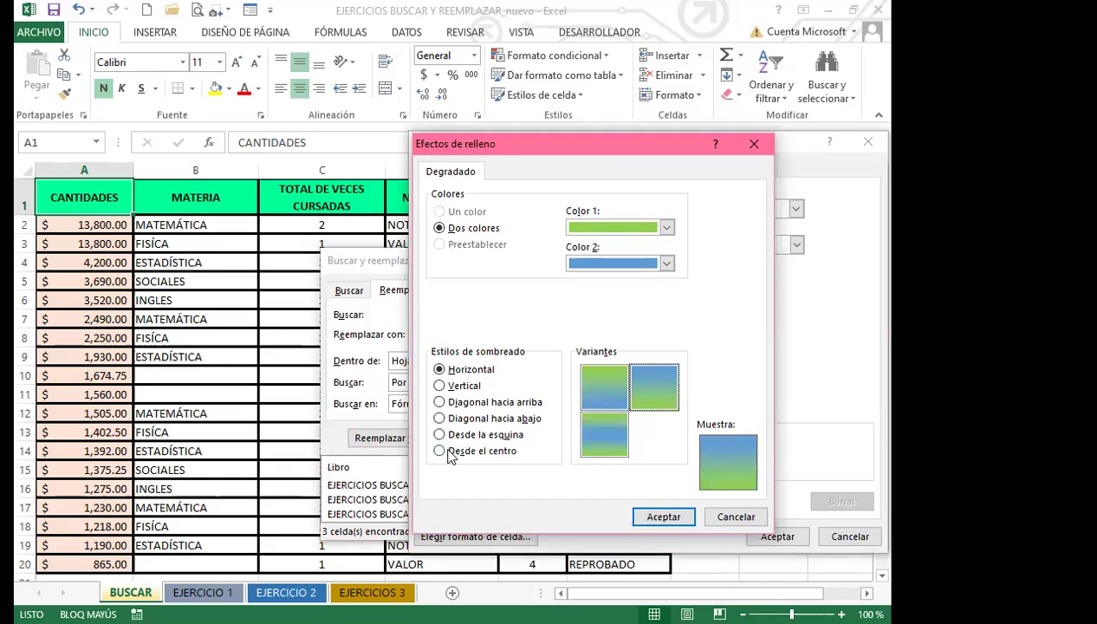
Step: Set the gradient's Color 2 to dark blue with Horizontal shading and the blue-to-green variant, and accept it as the replacement format
{"action": "left_click", "coordinate": [440, 419]}
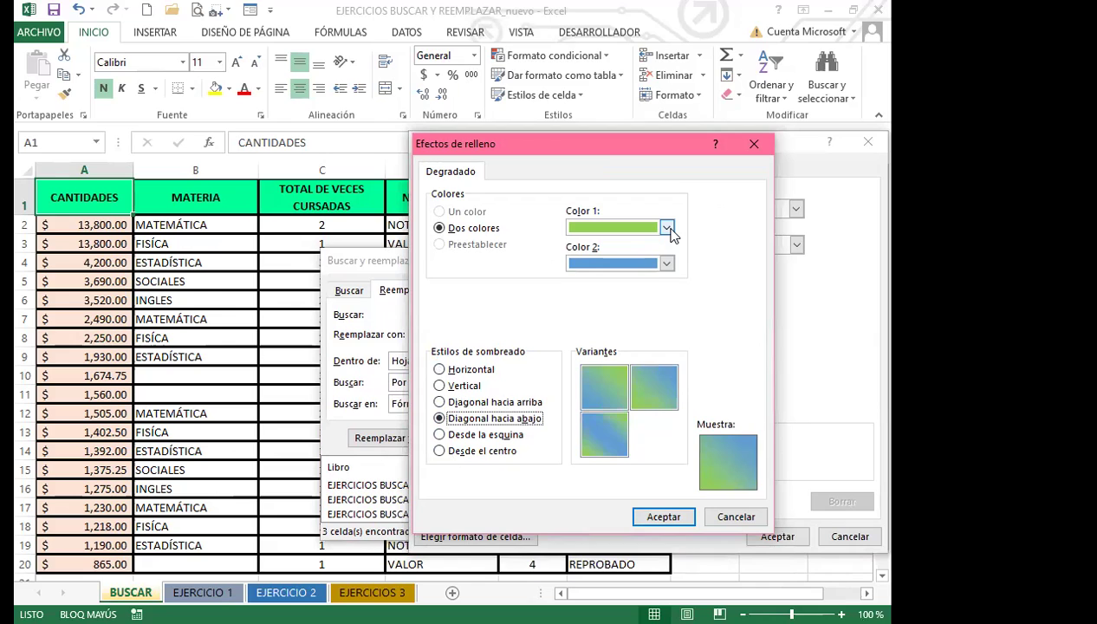
{"action": "left_click", "coordinate": [666, 263]}
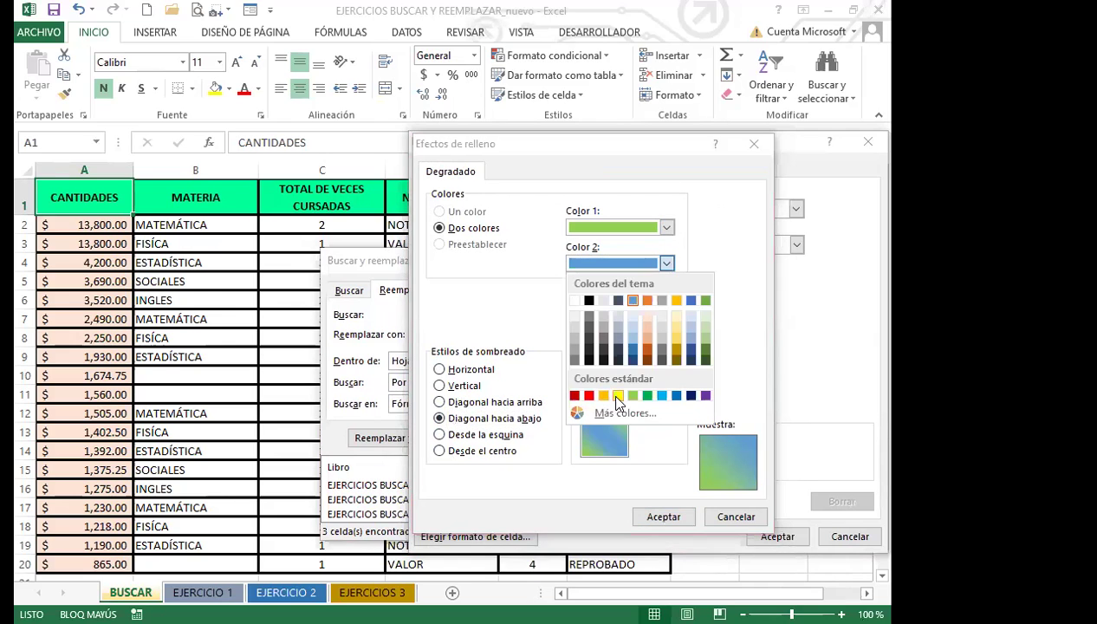
{"action": "left_click", "coordinate": [690, 355]}
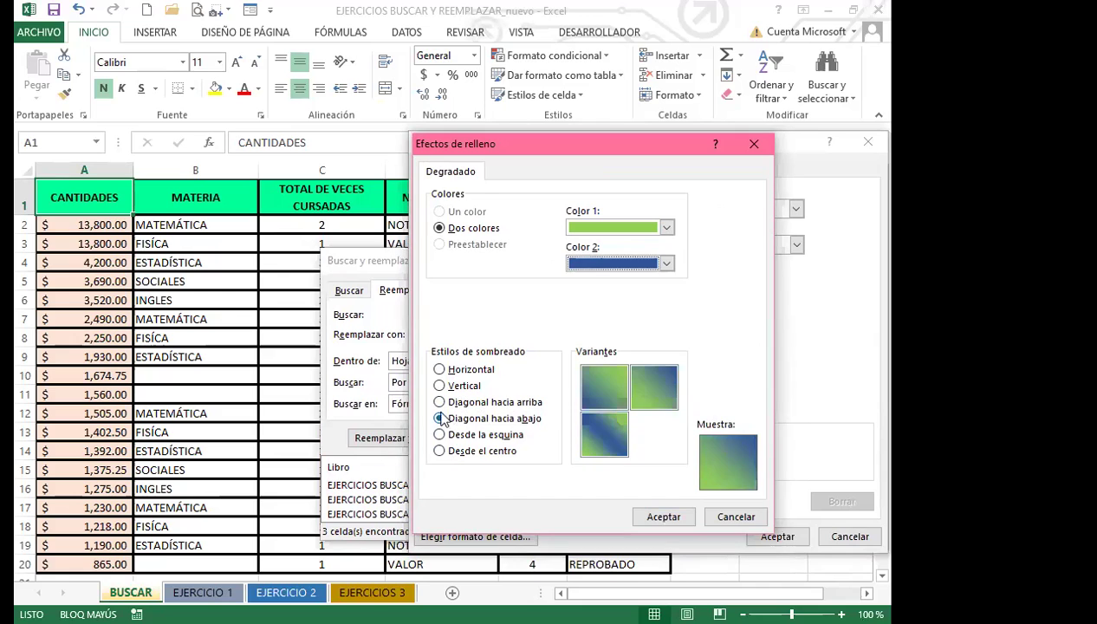
{"action": "left_click", "coordinate": [446, 371]}
{"action": "left_click", "coordinate": [644, 381]}
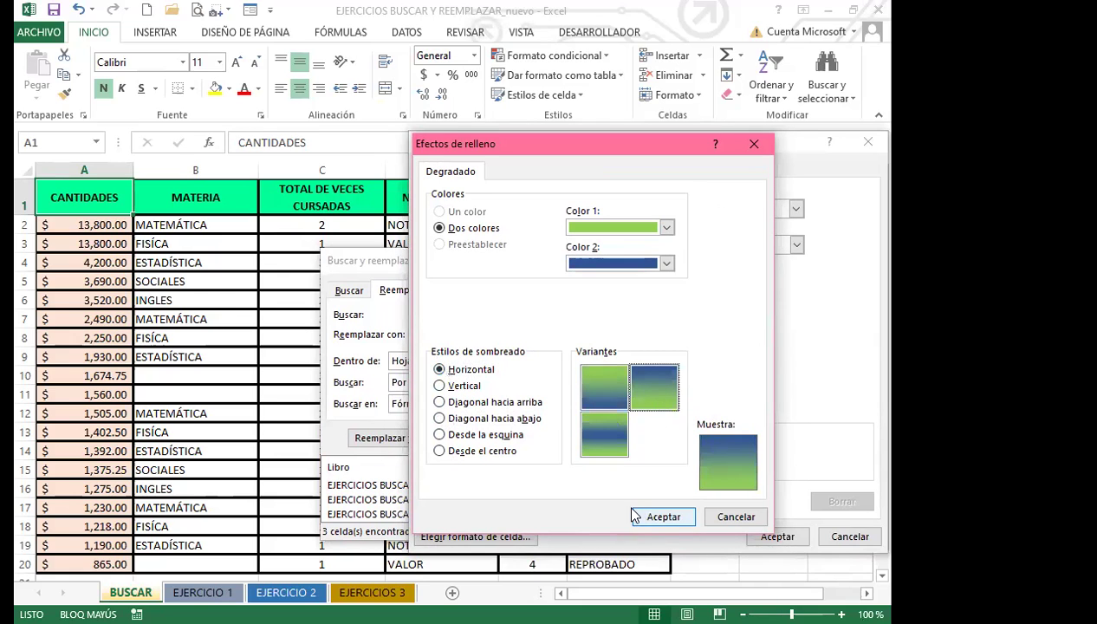
{"action": "left_click", "coordinate": [660, 518]}
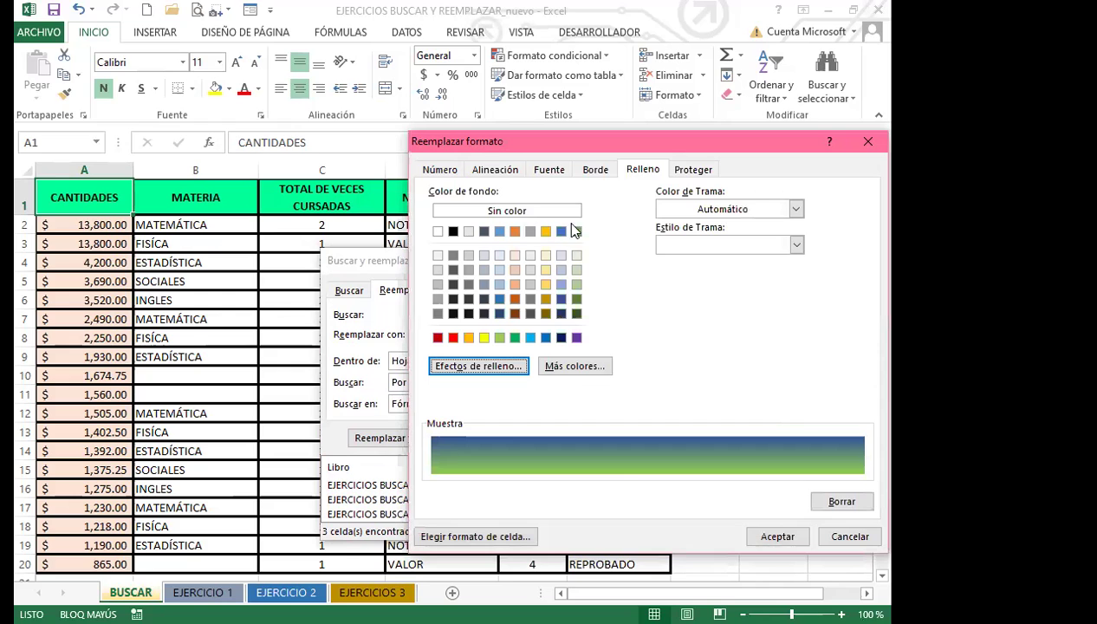
{"action": "left_click", "coordinate": [777, 537]}
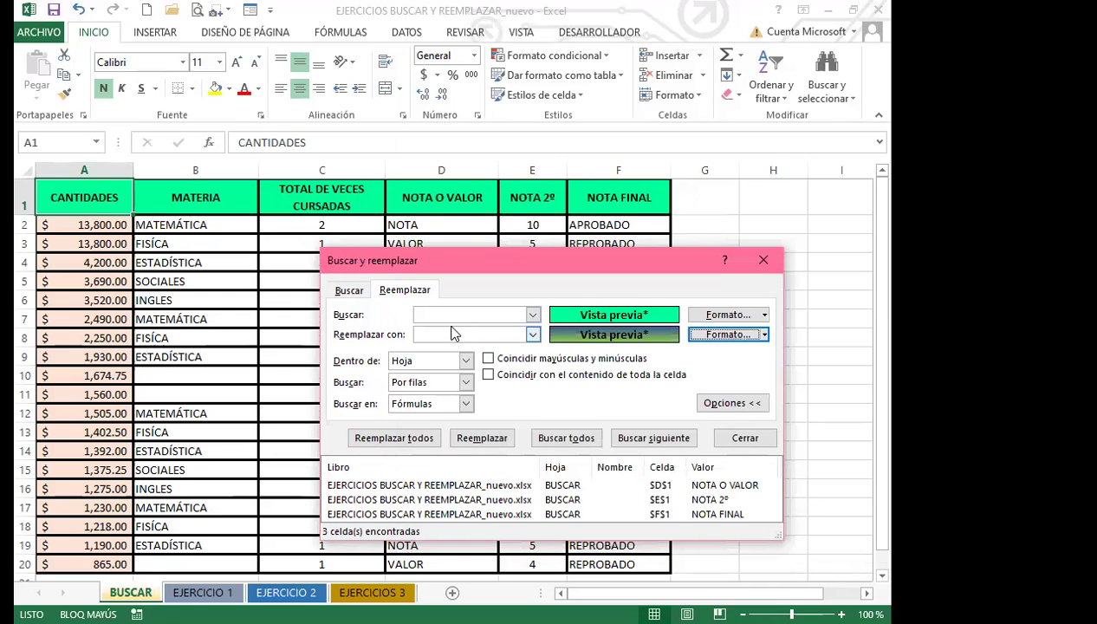
Step: Replace the green header format with the blue-green gradient in all matching cells of the sheet, and close the search dialog
{"action": "left_click", "coordinate": [349, 291]}
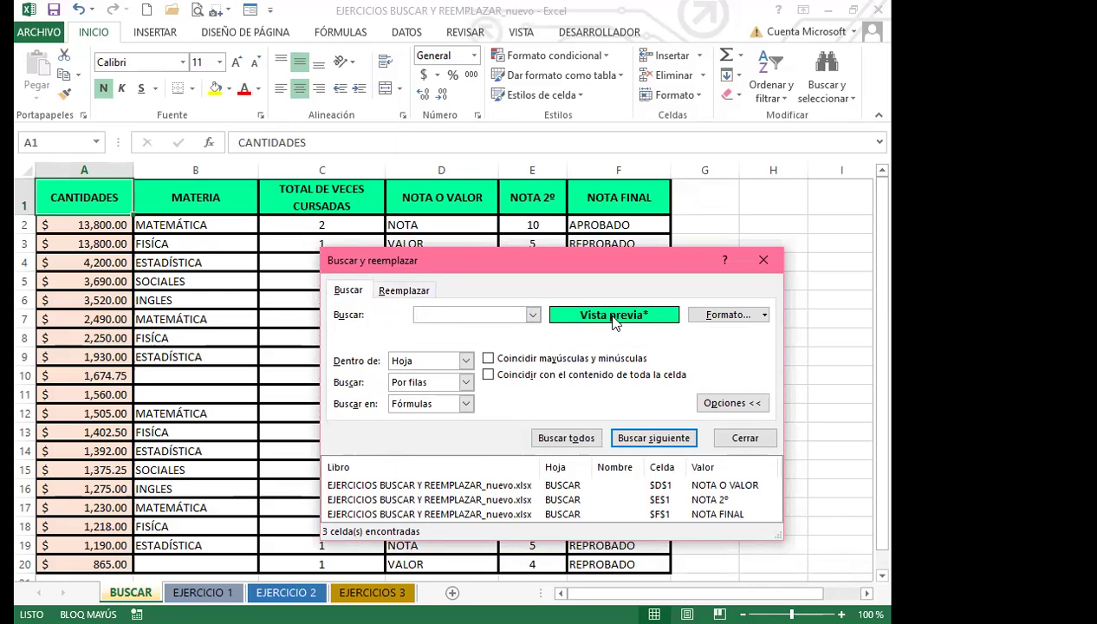
{"action": "left_click", "coordinate": [405, 290]}
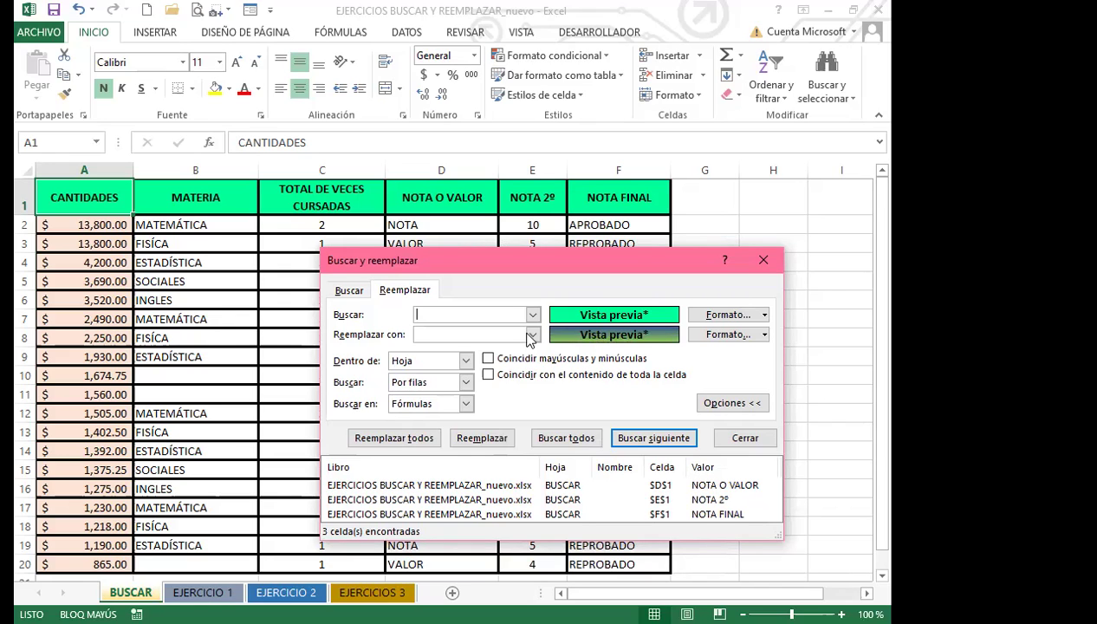
{"action": "left_click", "coordinate": [394, 437]}
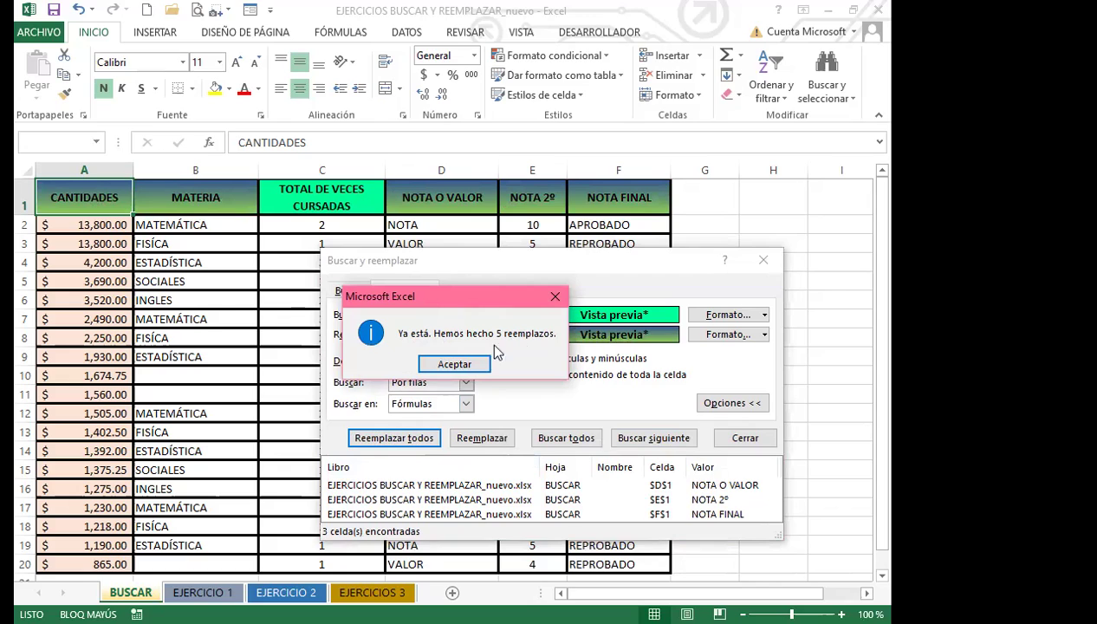
{"action": "left_click", "coordinate": [448, 364]}
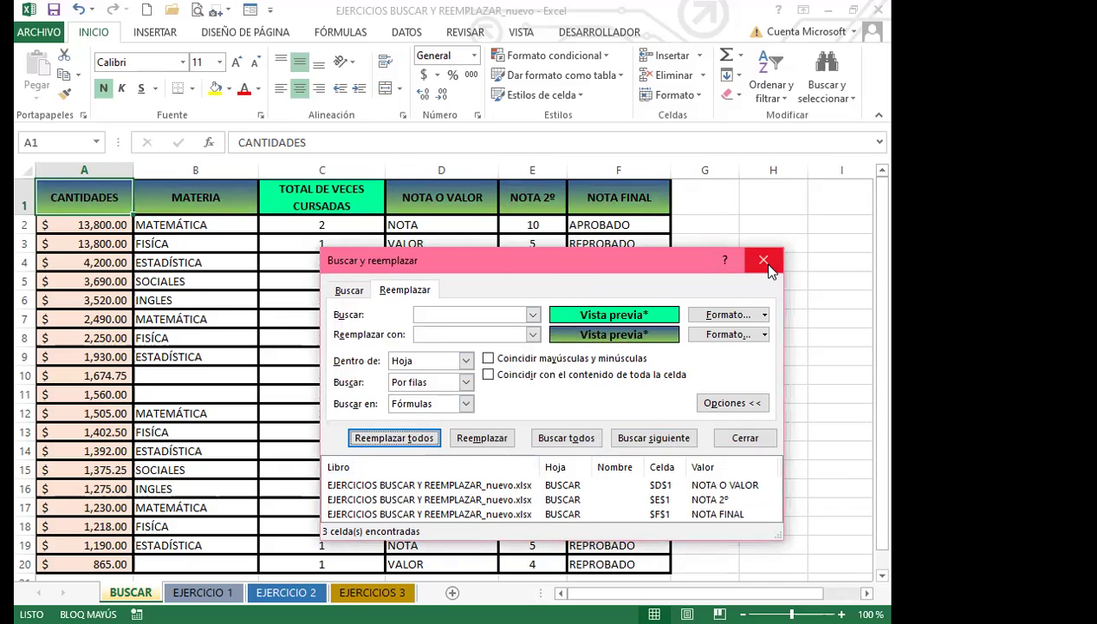
{"action": "left_click", "coordinate": [766, 266]}
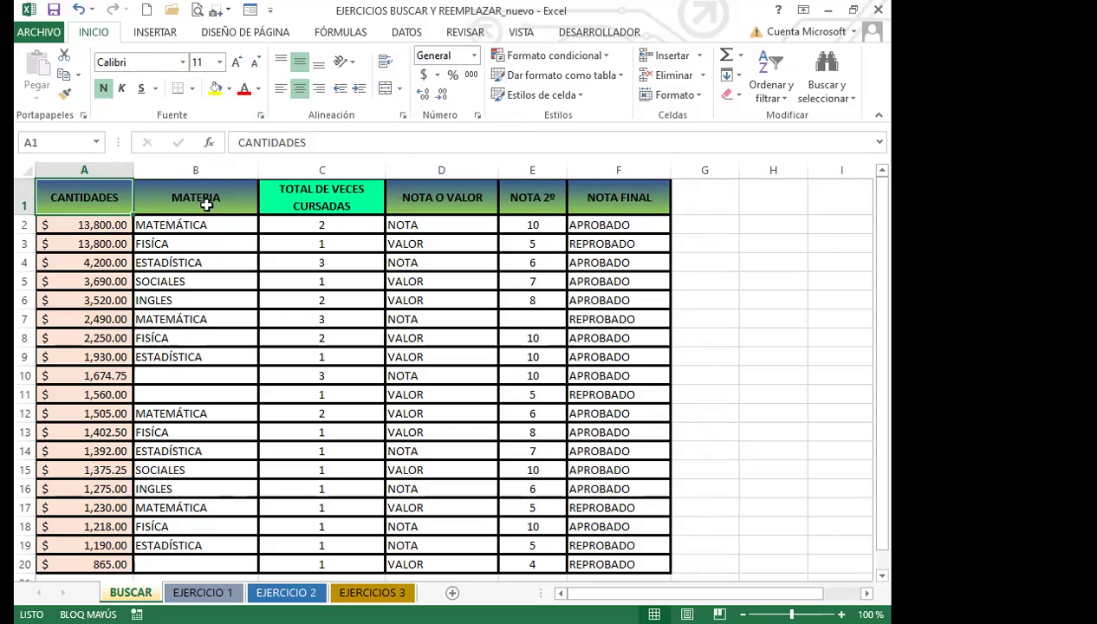
Step: Turn off text wrapping in the TOTAL DE VECES CURSADAS header in C1
{"action": "left_click", "coordinate": [280, 202]}
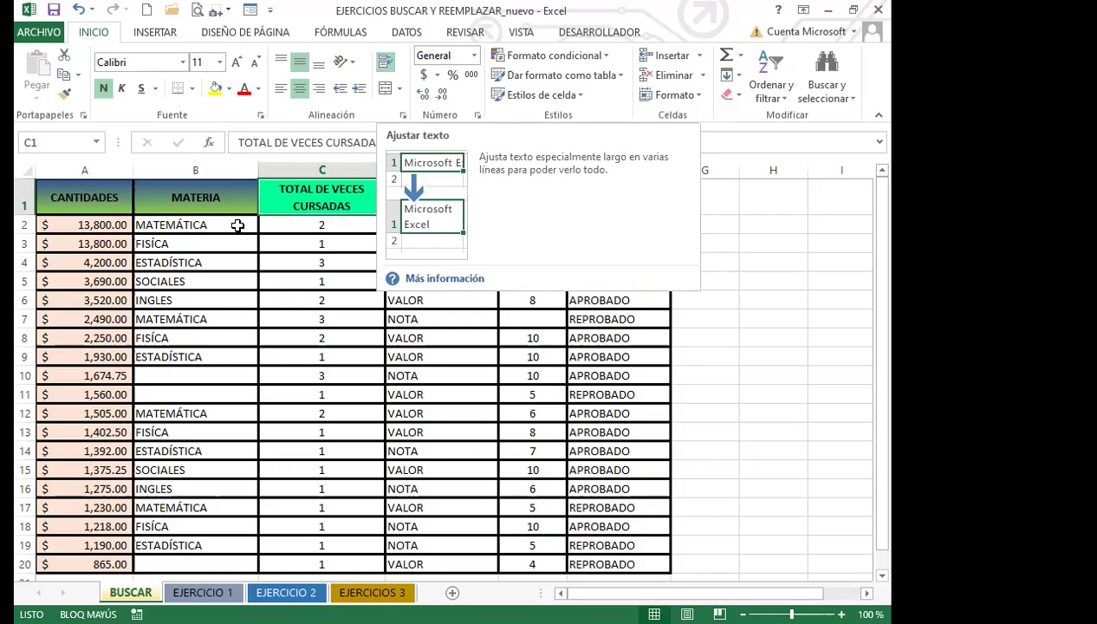
{"action": "left_click", "coordinate": [236, 224]}
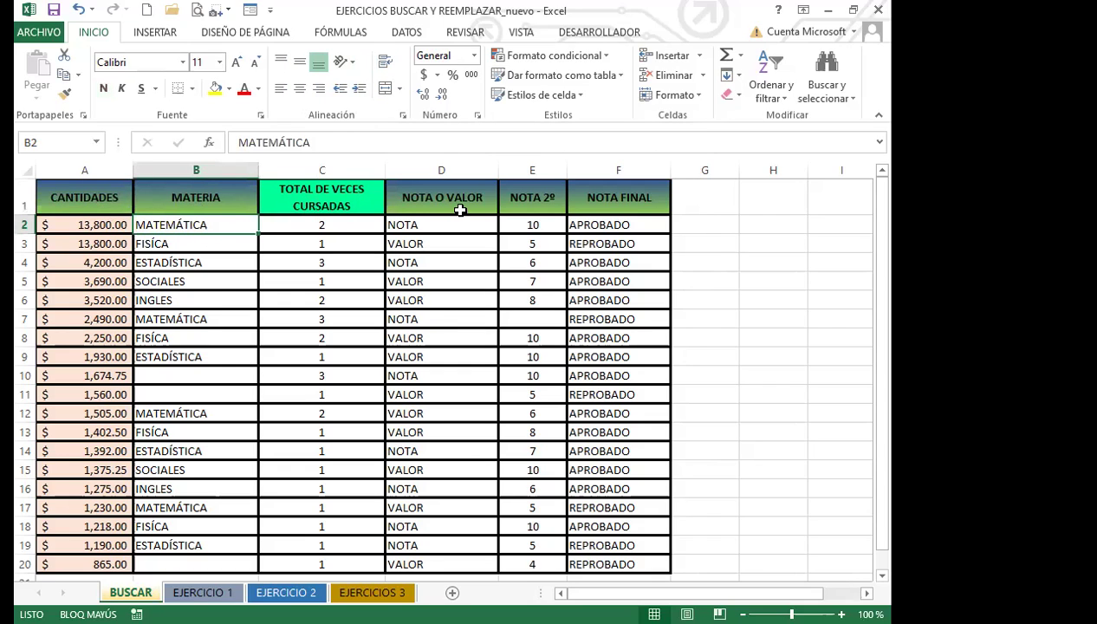
{"action": "left_click", "coordinate": [386, 62]}
{"action": "left_click", "coordinate": [342, 194]}
{"action": "left_click", "coordinate": [385, 62]}
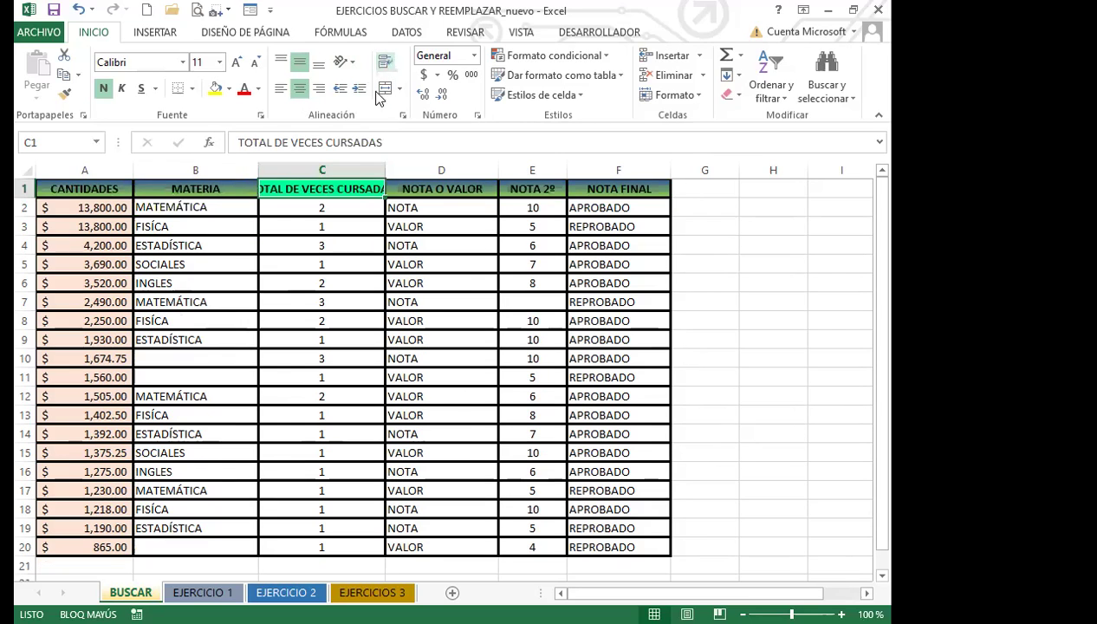
Step: Make column C slightly wider and turn text wrapping back on in header C1
{"action": "left_click_drag", "start_coordinate": [384, 166], "coordinate": [482, 170]}
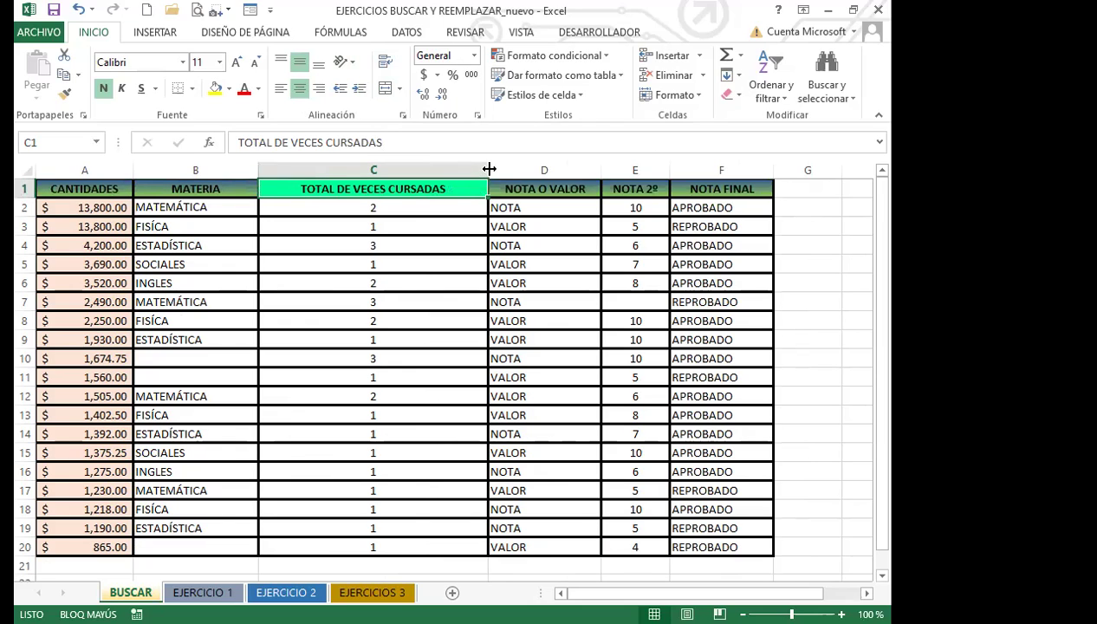
{"action": "left_click_drag", "start_coordinate": [489, 169], "coordinate": [395, 170]}
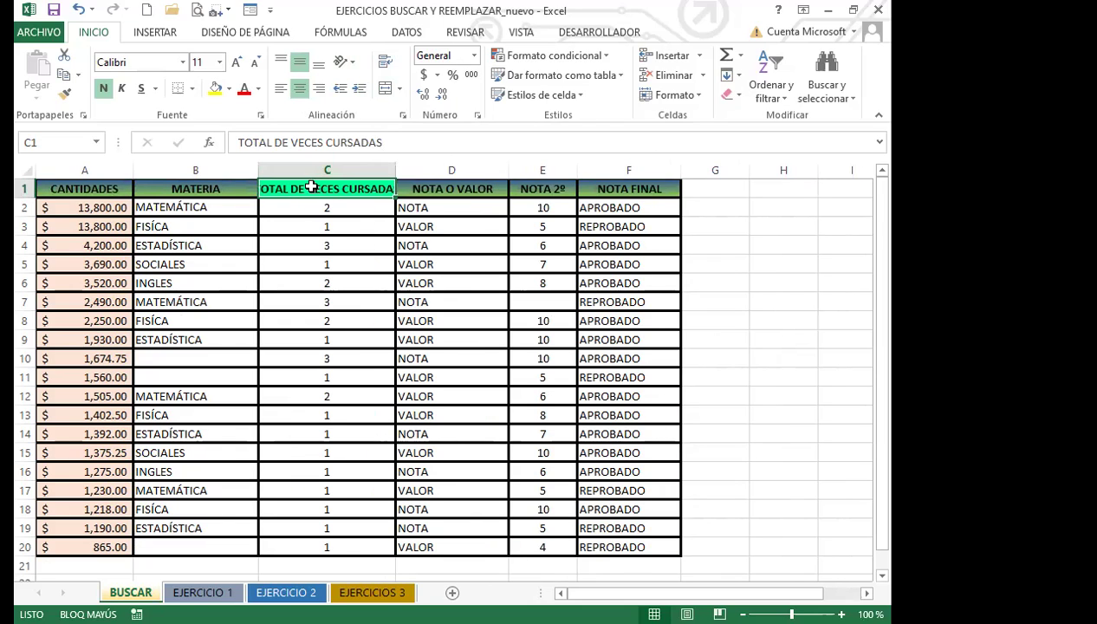
{"action": "left_click", "coordinate": [385, 63]}
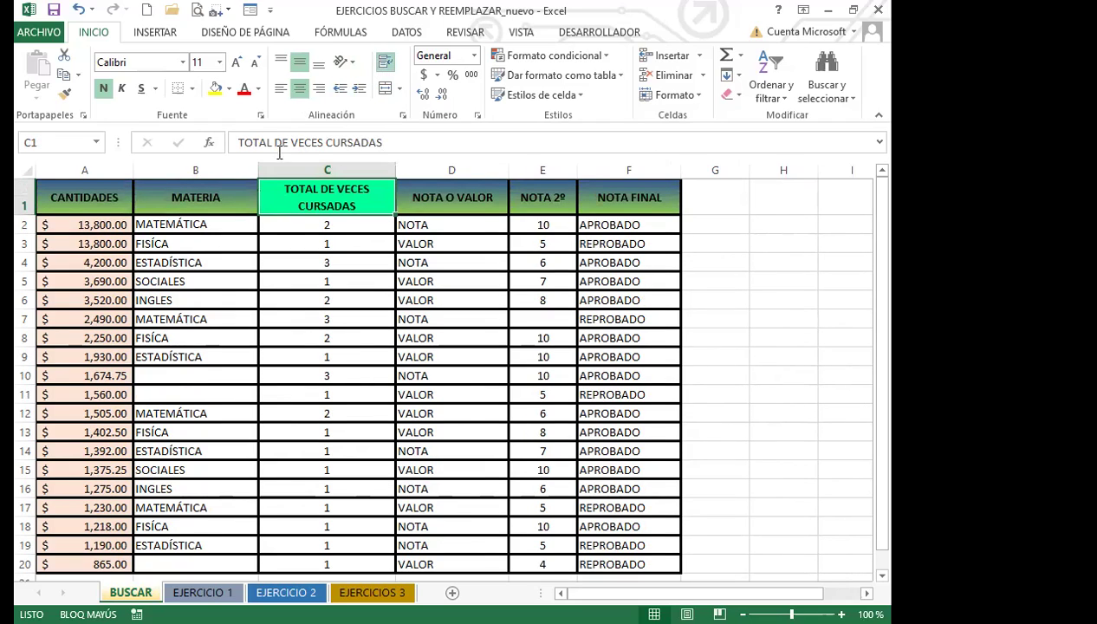
Step: Compare the text-wrapping setting of headers D1, E1, F1 and B1 with that of C1
{"action": "left_click", "coordinate": [441, 198]}
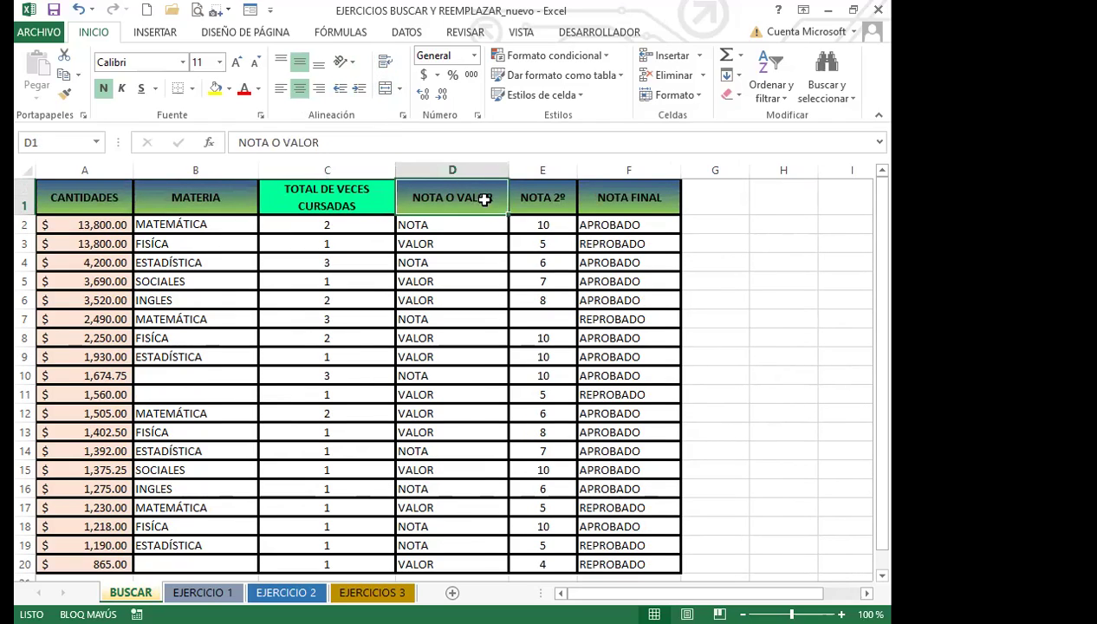
{"action": "left_click", "coordinate": [524, 199]}
{"action": "left_click", "coordinate": [650, 198]}
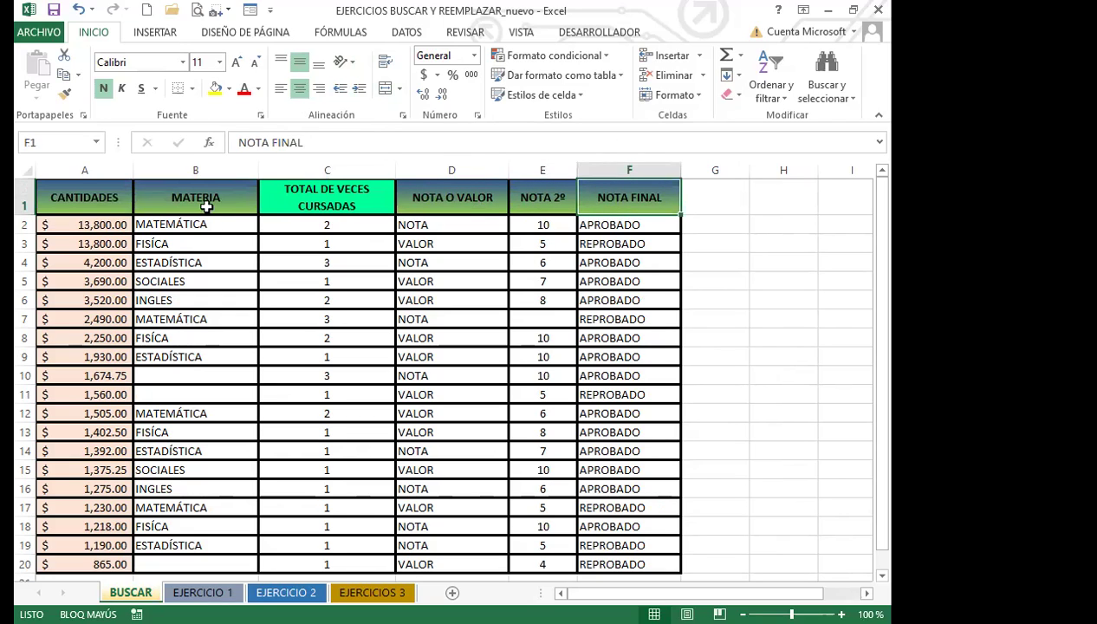
{"action": "left_click", "coordinate": [206, 206]}
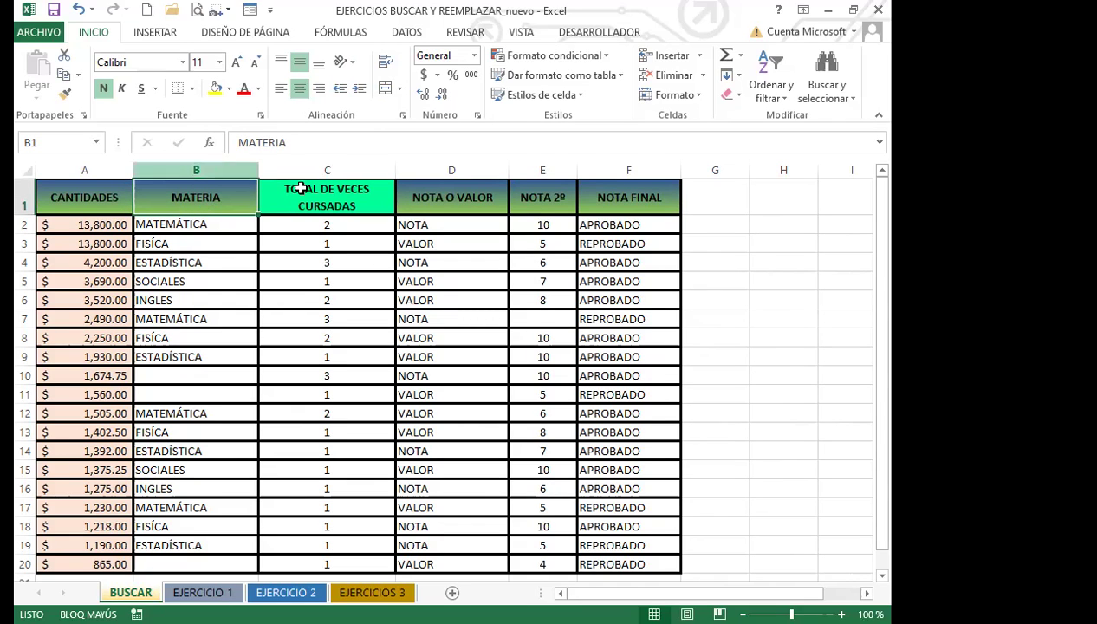
{"action": "left_click", "coordinate": [289, 201]}
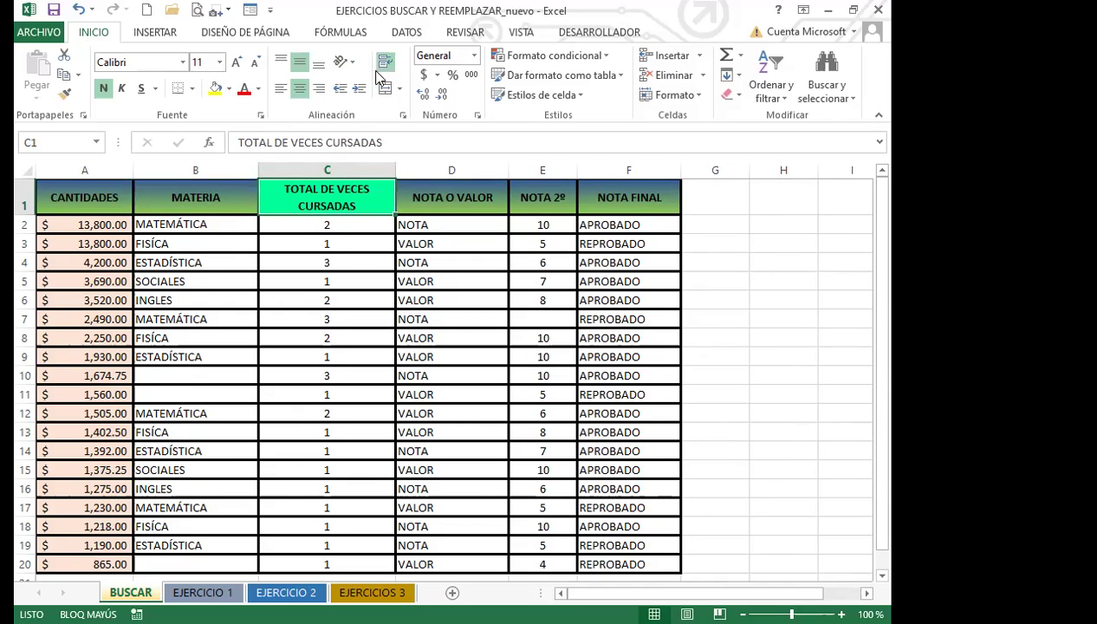
Step: Turn on text wrapping for the whole header row A1:F1 and check the setting on the individual headers
{"action": "left_click", "coordinate": [183, 191]}
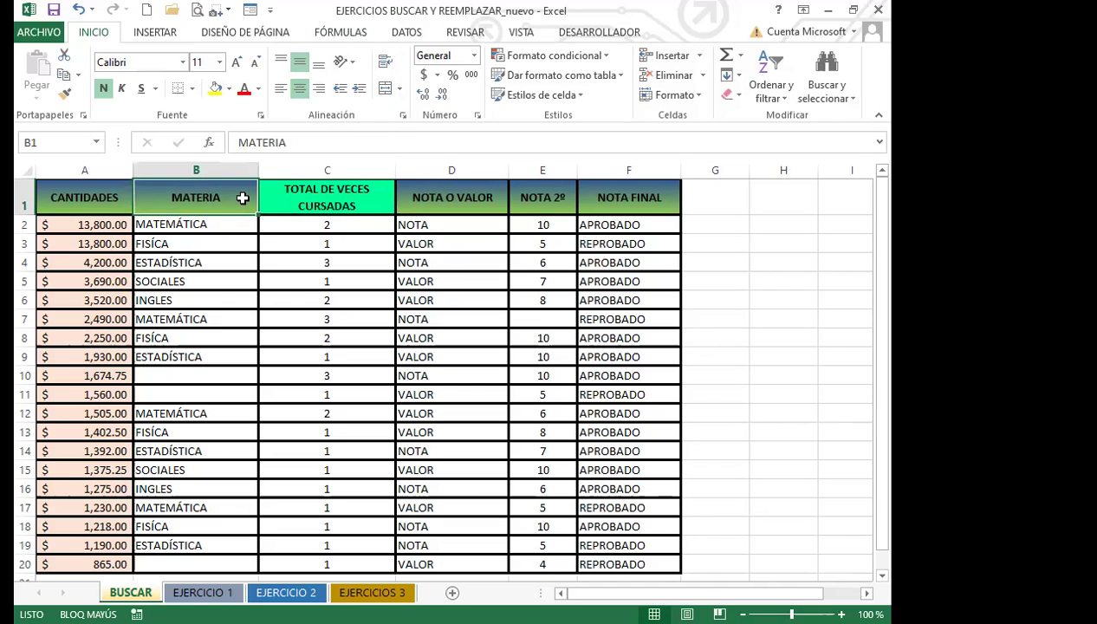
{"action": "left_click", "coordinate": [92, 207]}
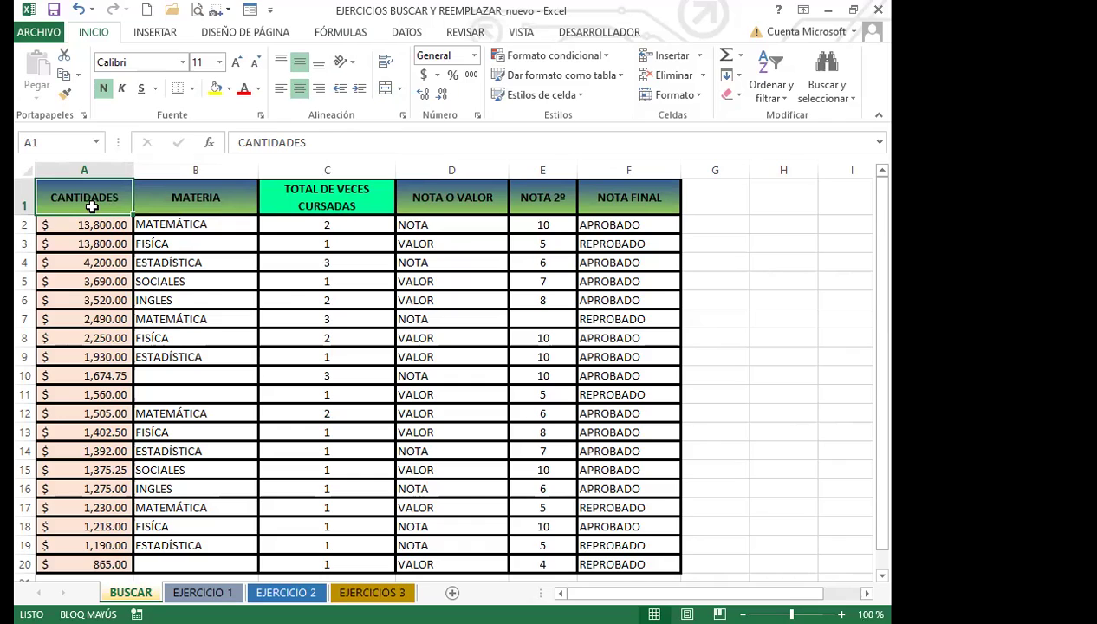
{"action": "left_click_drag", "start_coordinate": [78, 195], "coordinate": [606, 196]}
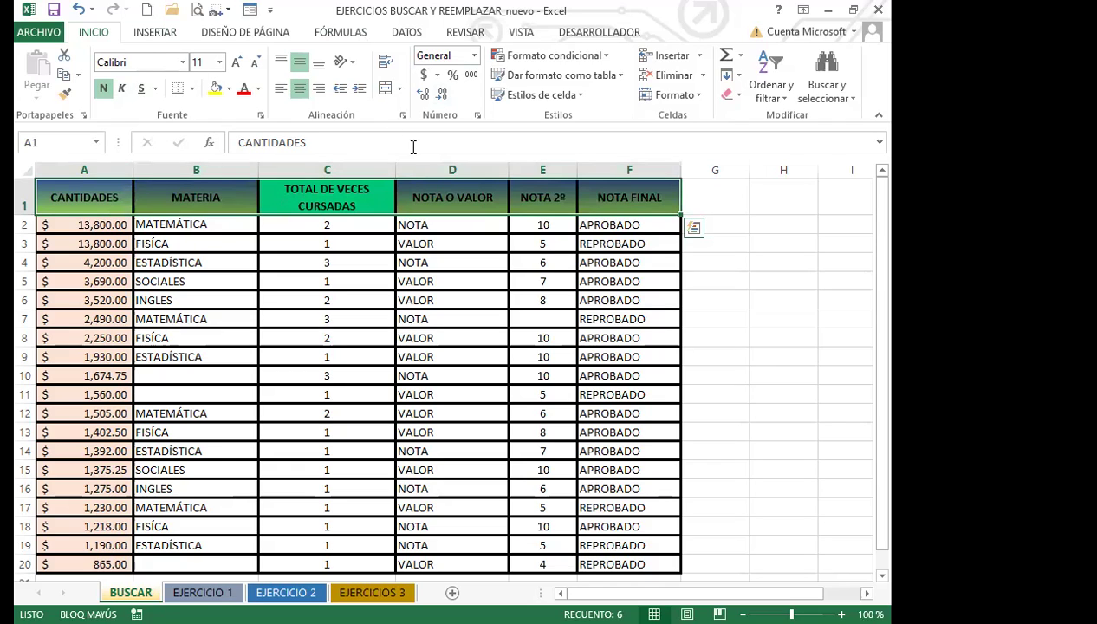
{"action": "left_click", "coordinate": [385, 64]}
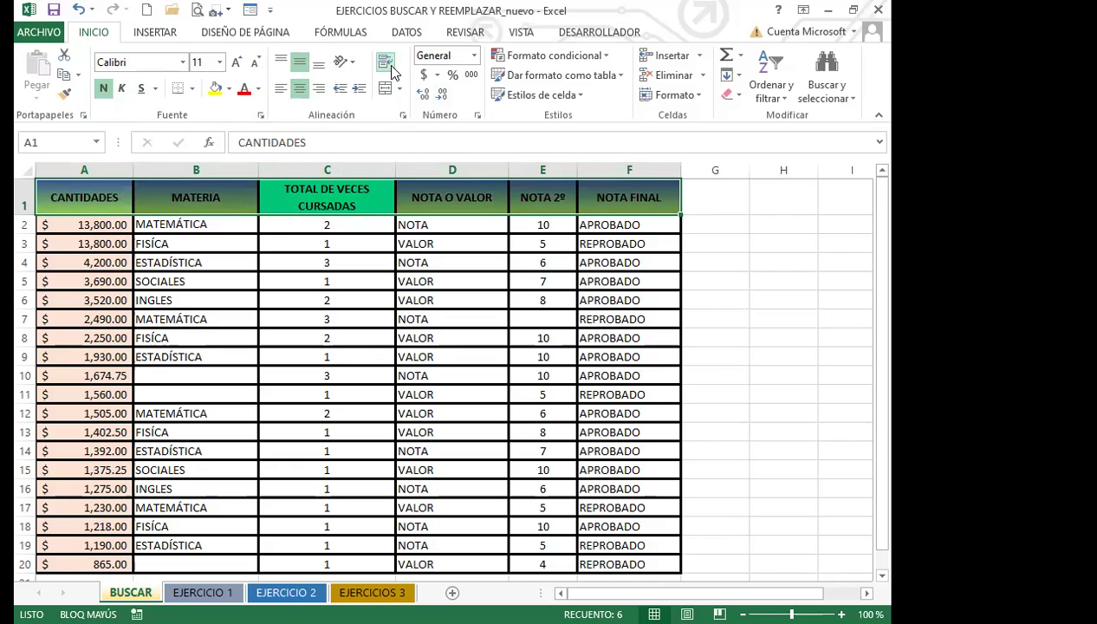
{"action": "left_click", "coordinate": [386, 70]}
{"action": "left_click", "coordinate": [386, 71]}
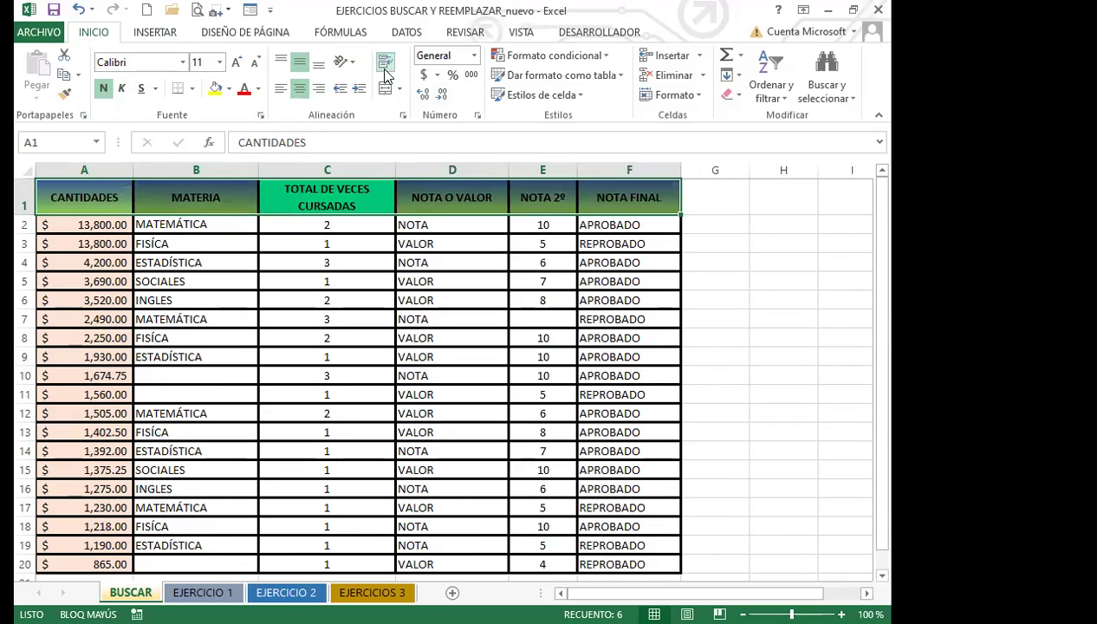
{"action": "left_click", "coordinate": [216, 199]}
{"action": "key", "text": "Left"}
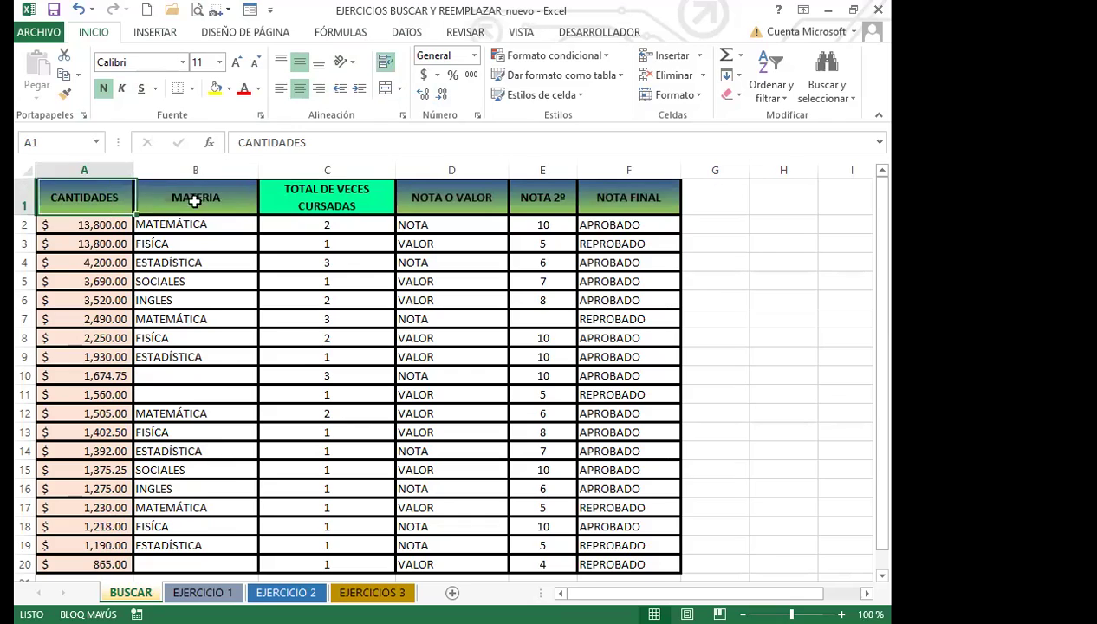
{"action": "left_click", "coordinate": [460, 194]}
{"action": "left_click", "coordinate": [541, 197]}
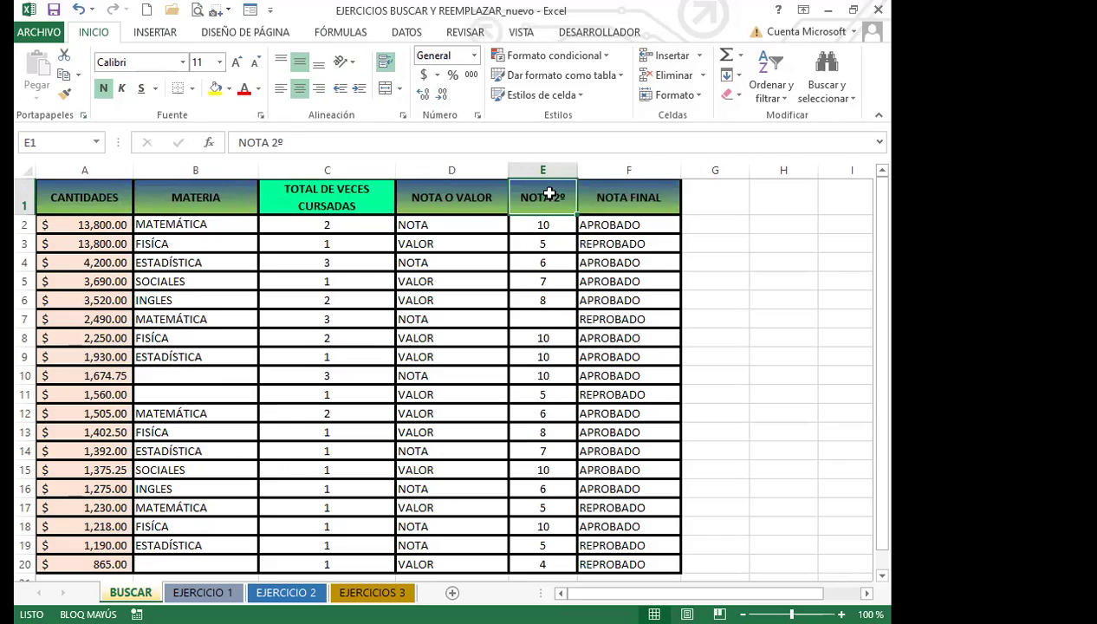
Step: Narrow column F until the NOTA FINAL header wraps, and autofit the column to its contents
{"action": "left_click", "coordinate": [619, 197]}
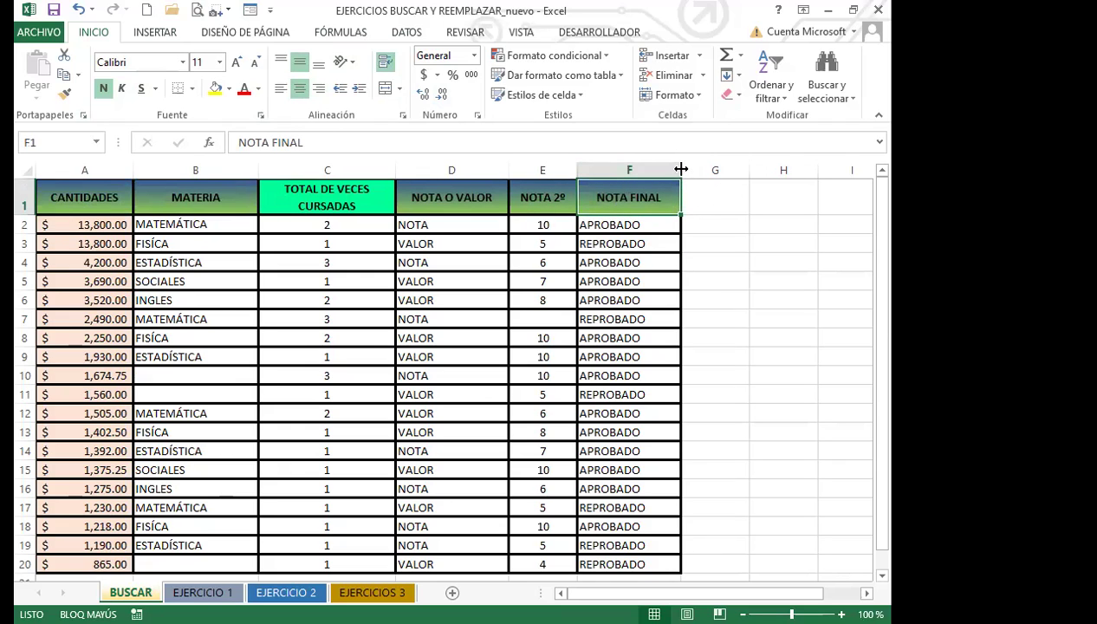
{"action": "left_click_drag", "start_coordinate": [680, 167], "coordinate": [648, 166]}
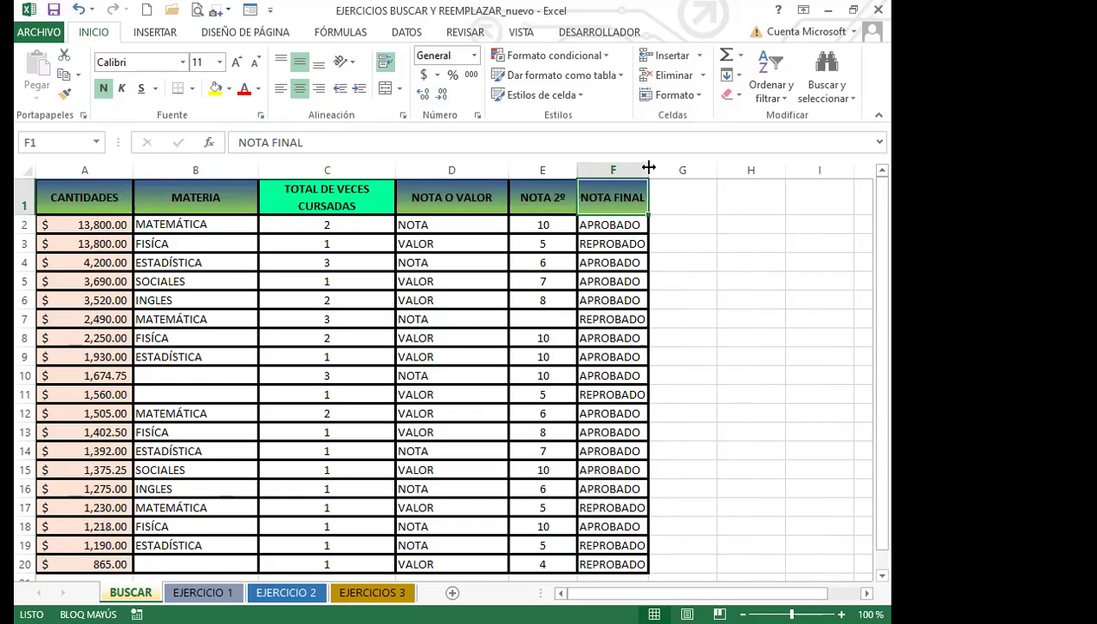
{"action": "left_click_drag", "start_coordinate": [648, 167], "coordinate": [637, 168]}
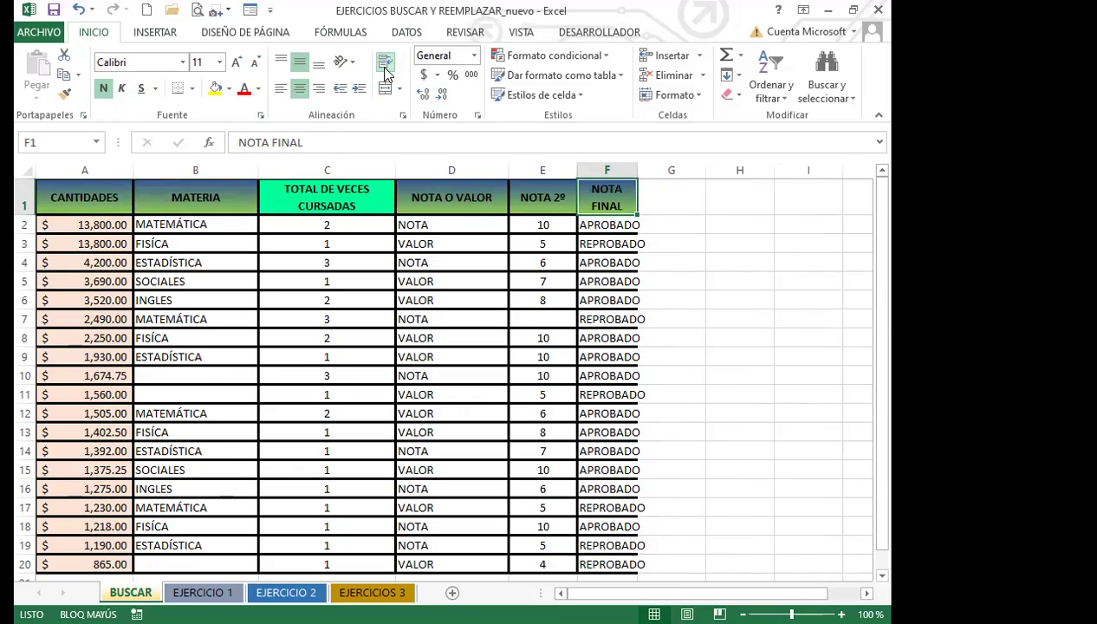
{"action": "double_click", "coordinate": [641, 169]}
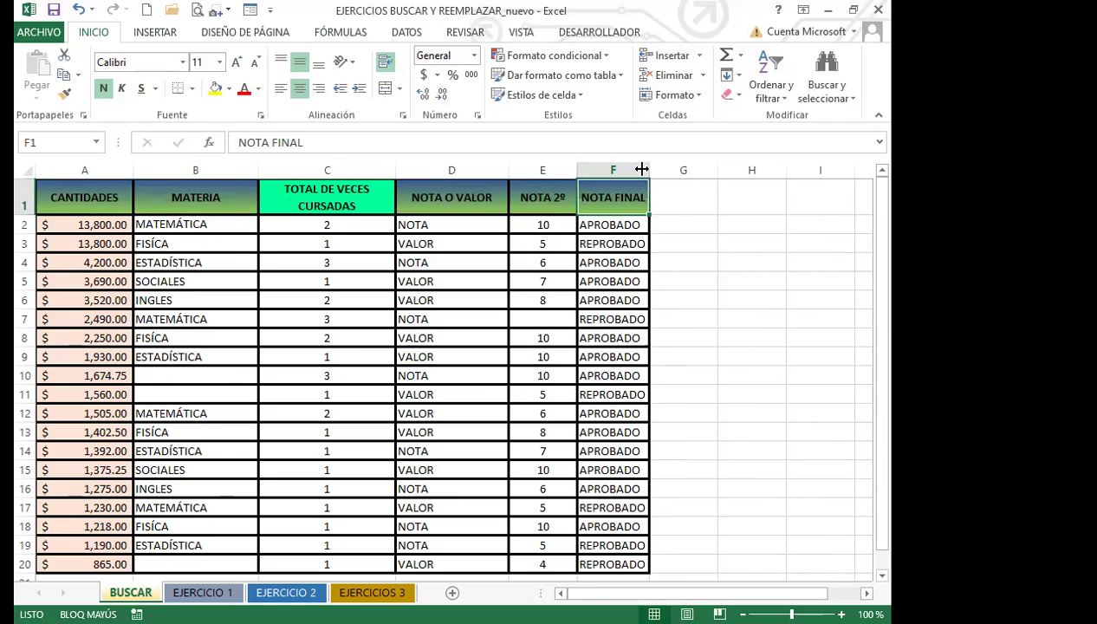
{"action": "left_click", "coordinate": [277, 203]}
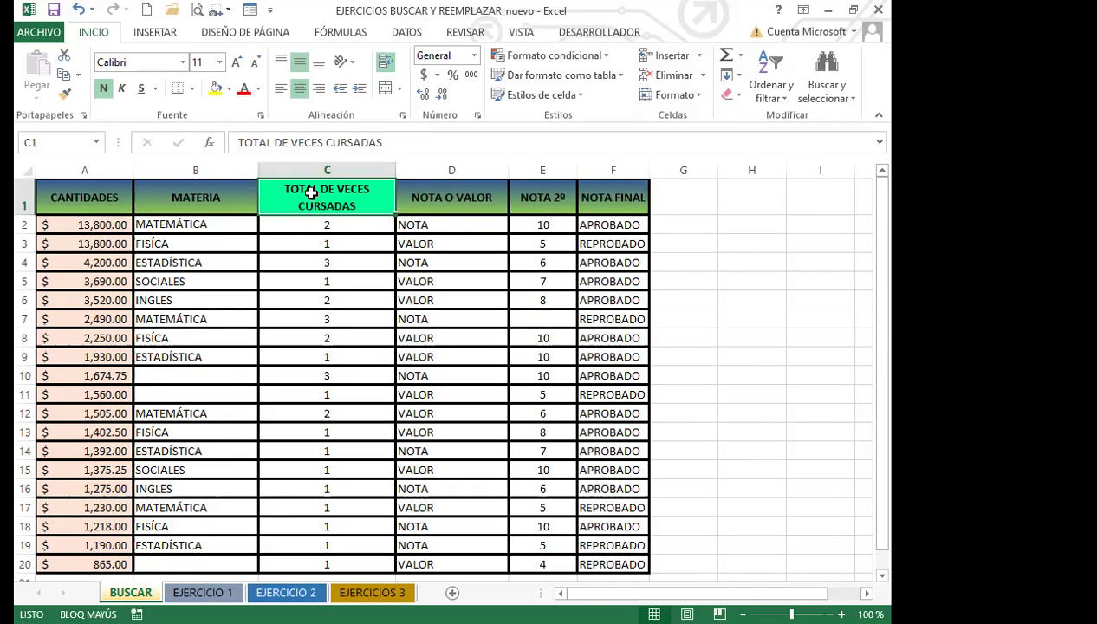
{"action": "left_click_drag", "start_coordinate": [68, 198], "coordinate": [585, 200]}
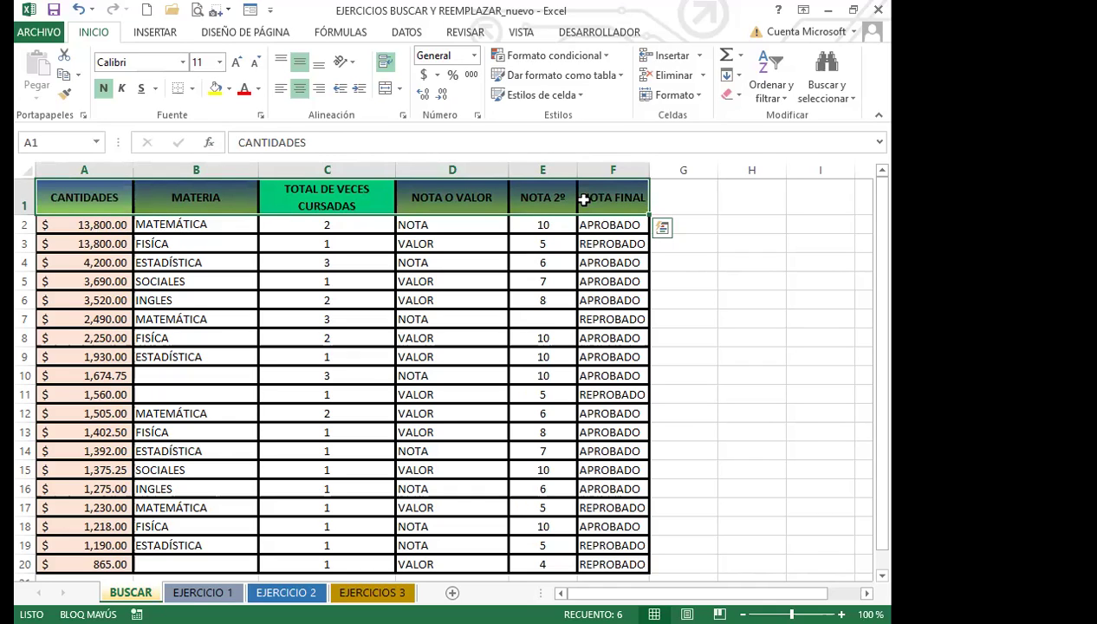
Step: Clear both the search format and the replacement format in Find and Replace
{"action": "left_click", "coordinate": [113, 317]}
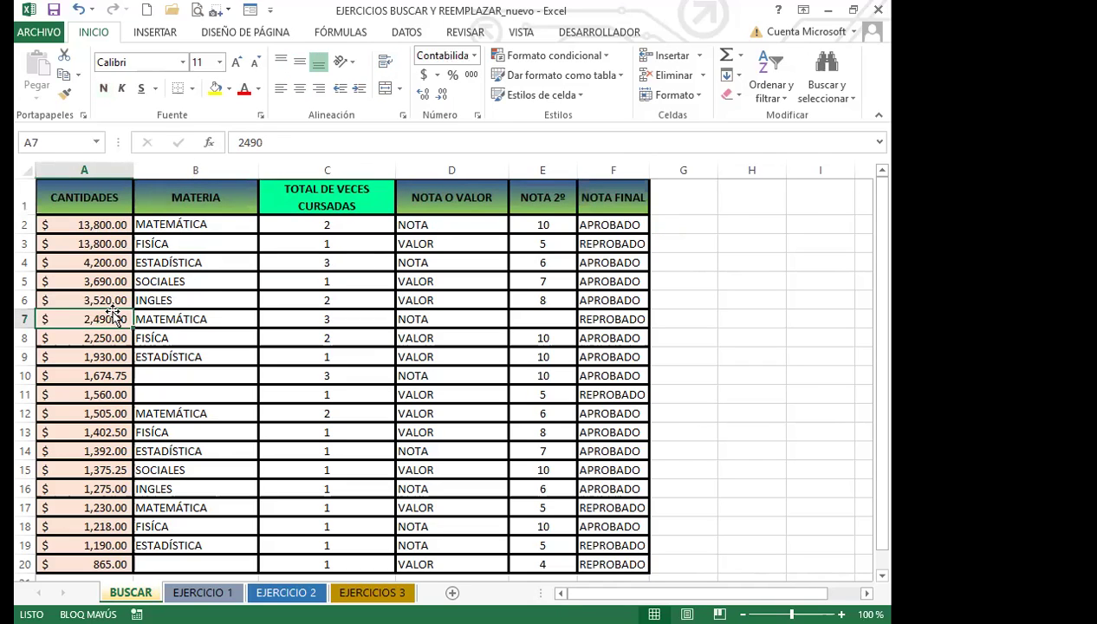
{"action": "key", "text": "ctrl+b"}
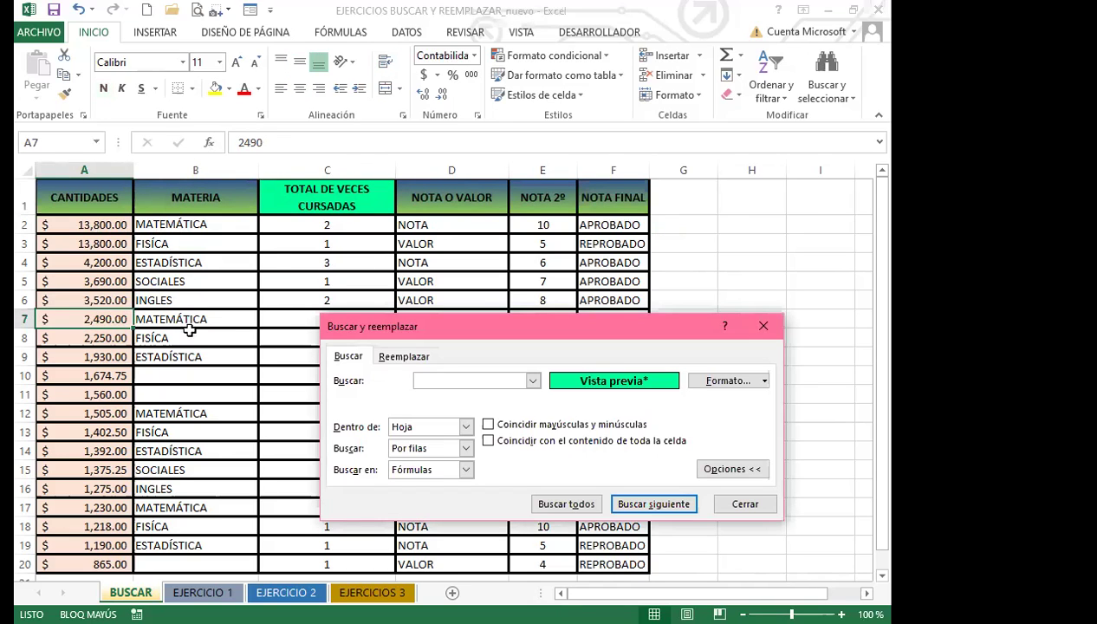
{"action": "left_click", "coordinate": [761, 381]}
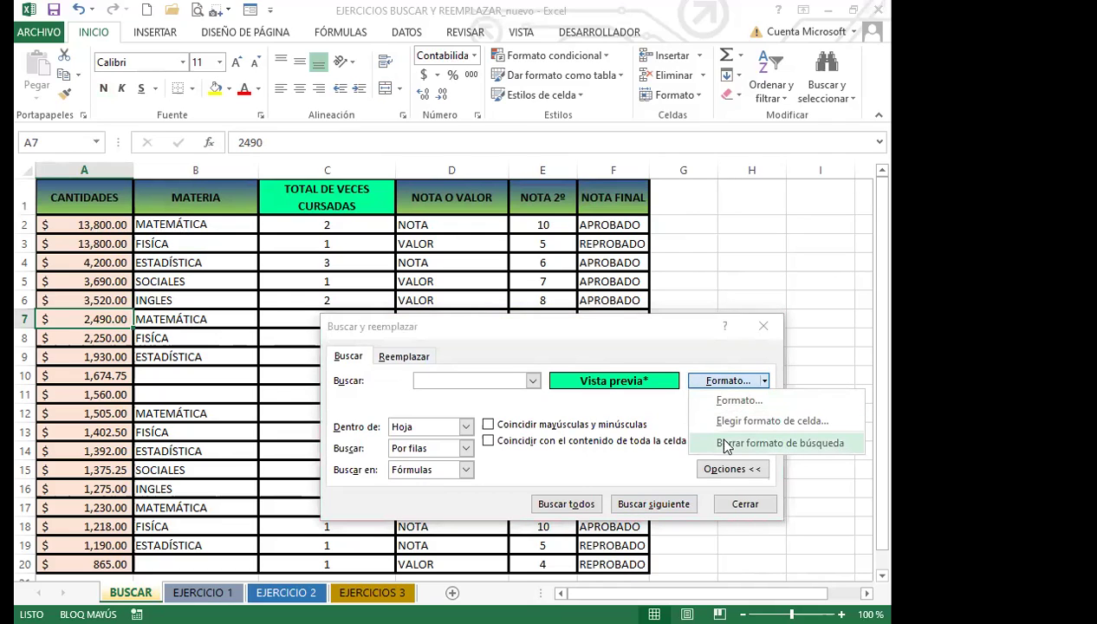
{"action": "left_click", "coordinate": [725, 443]}
{"action": "left_click", "coordinate": [404, 356]}
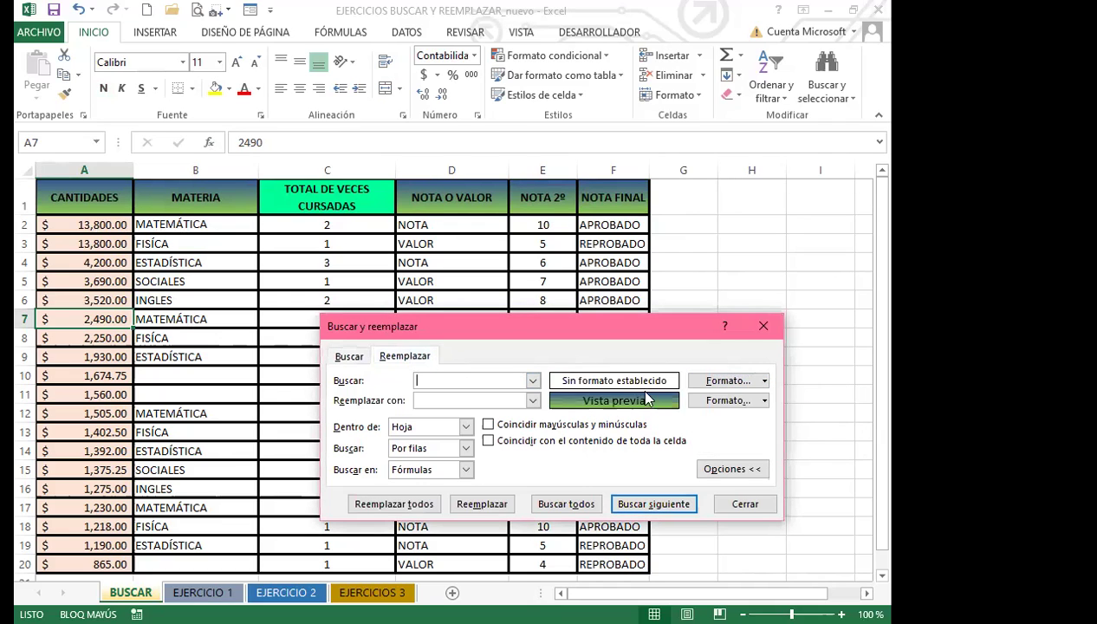
{"action": "left_click", "coordinate": [764, 400]}
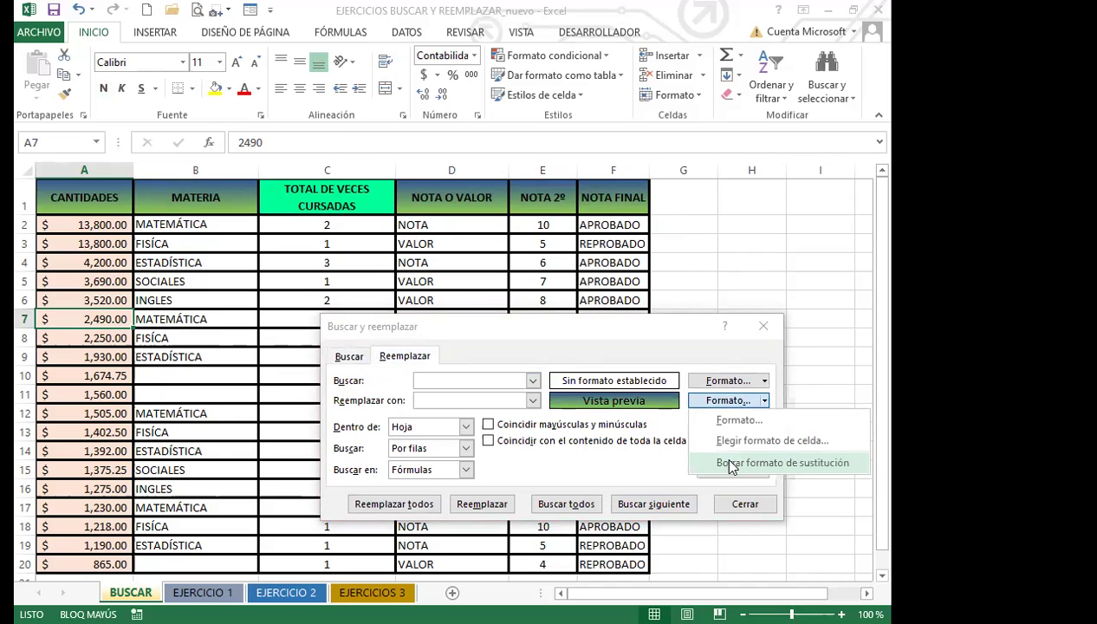
{"action": "left_click", "coordinate": [730, 465]}
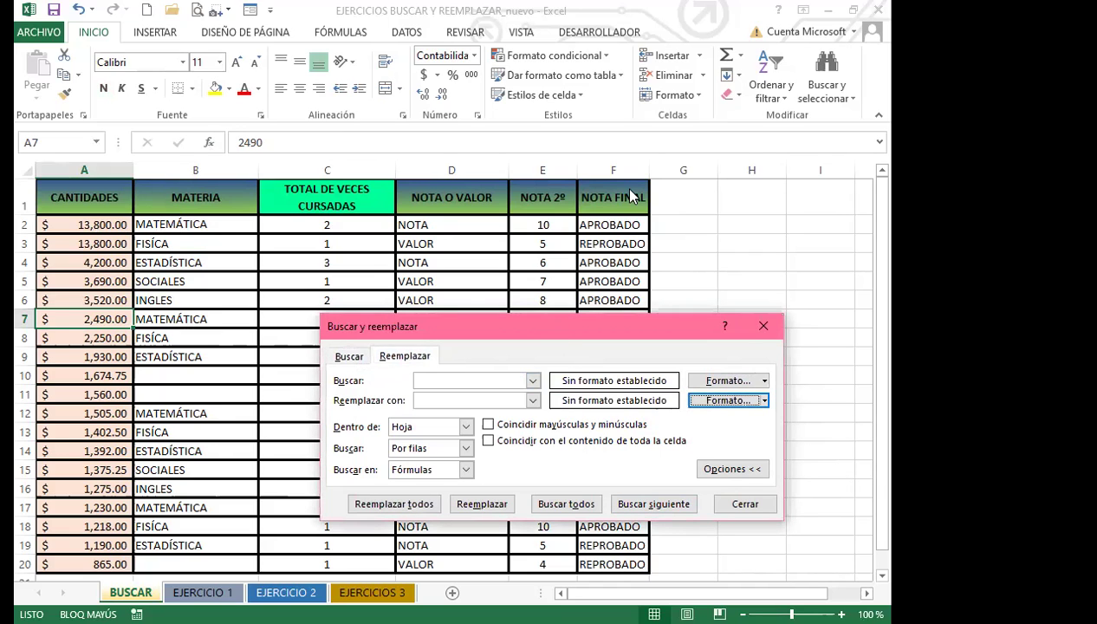
Step: Move the Find and Replace dialog off the data and take the search format from amount cell A2
{"action": "left_click_drag", "start_coordinate": [597, 321], "coordinate": [682, 179]}
{"action": "left_click", "coordinate": [430, 215]}
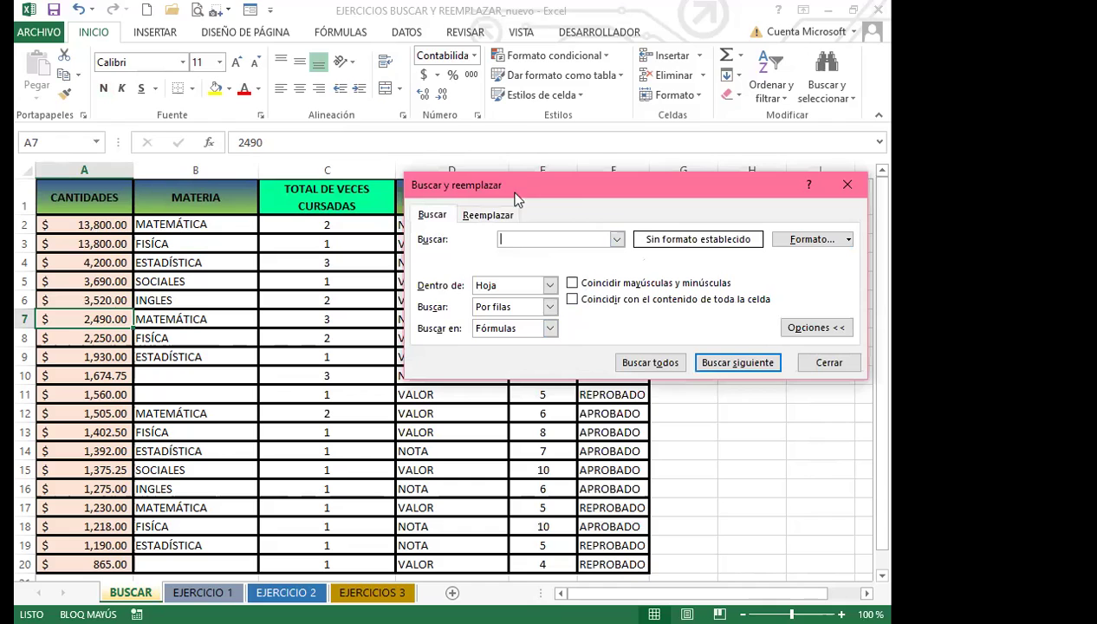
{"action": "left_click", "coordinate": [845, 240]}
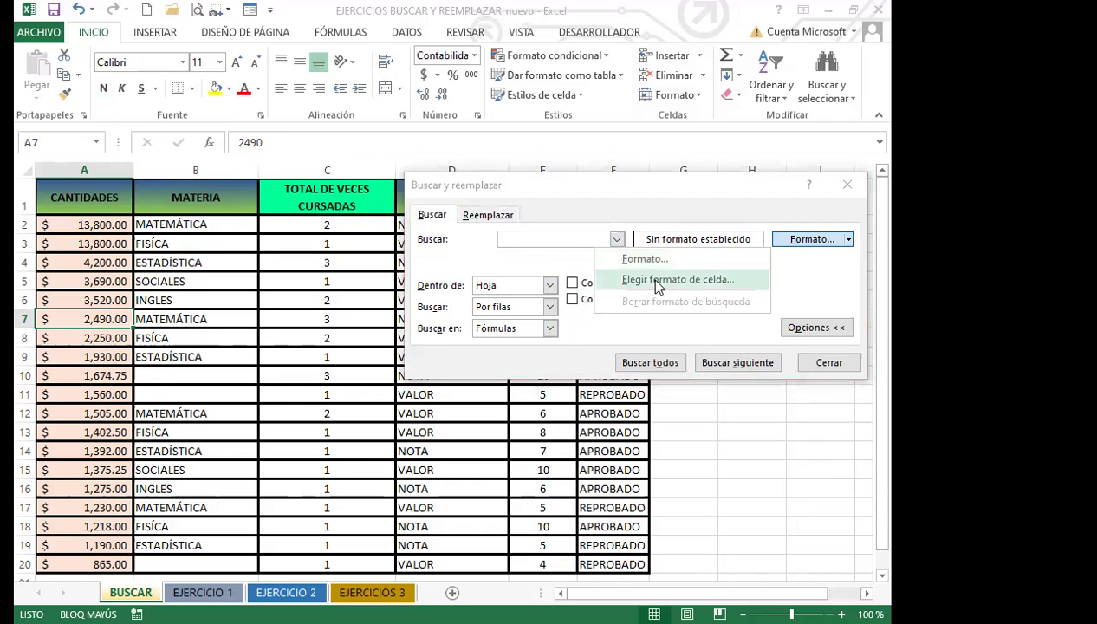
{"action": "left_click", "coordinate": [654, 279]}
{"action": "left_click", "coordinate": [90, 225]}
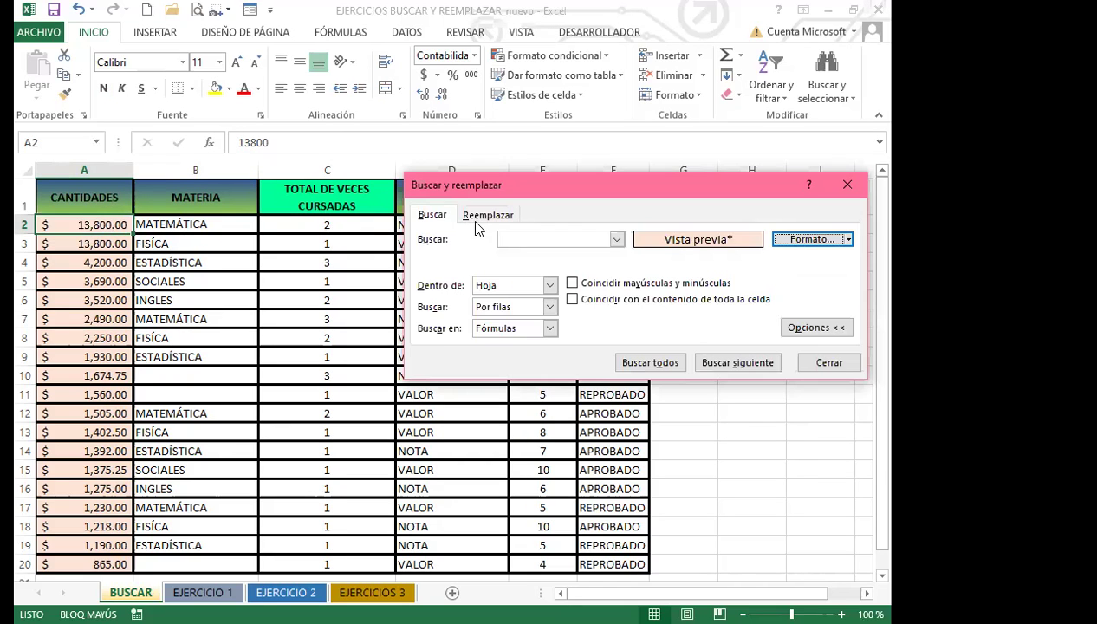
Step: Set the replacement format to a thin vertical stripe pattern fill in salmon pink with no background color
{"action": "left_click", "coordinate": [475, 216]}
{"action": "left_click", "coordinate": [823, 265]}
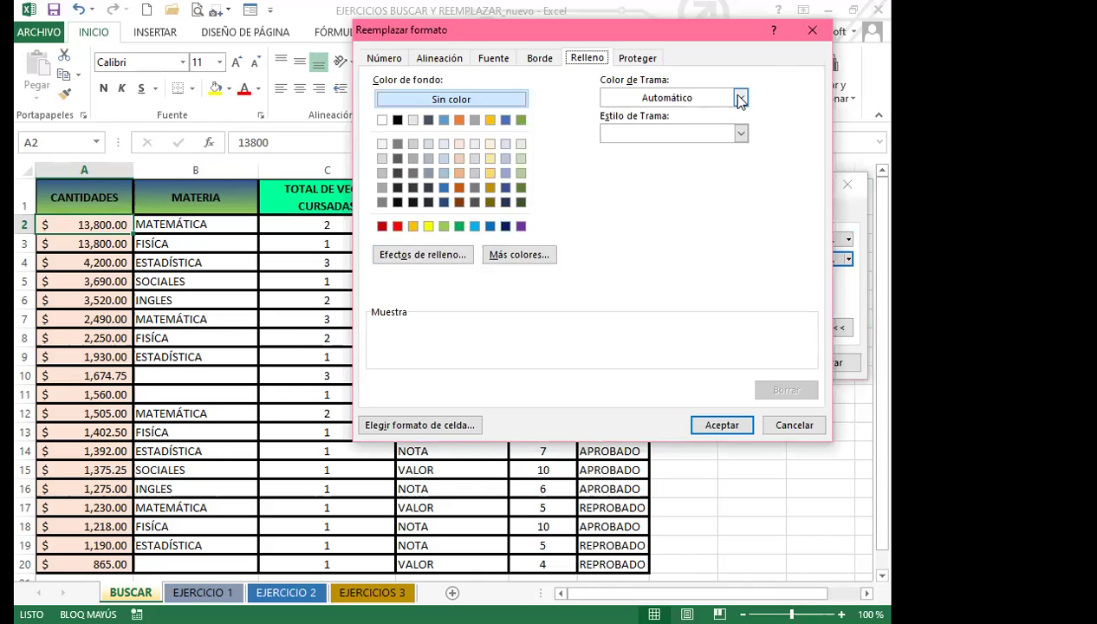
{"action": "left_click", "coordinate": [740, 98]}
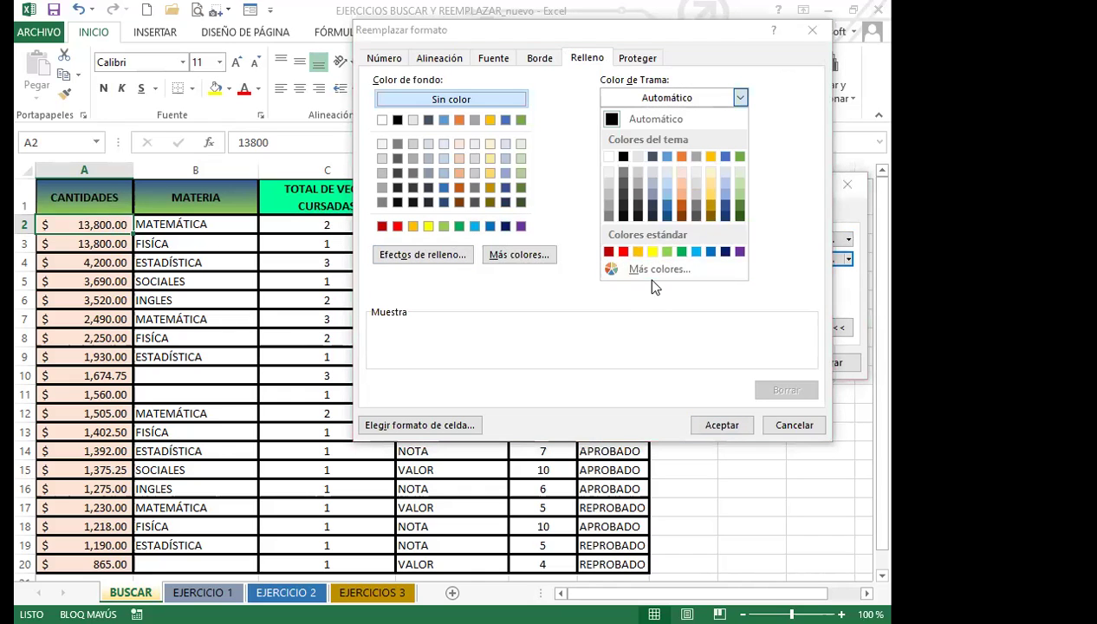
{"action": "left_click", "coordinate": [656, 270]}
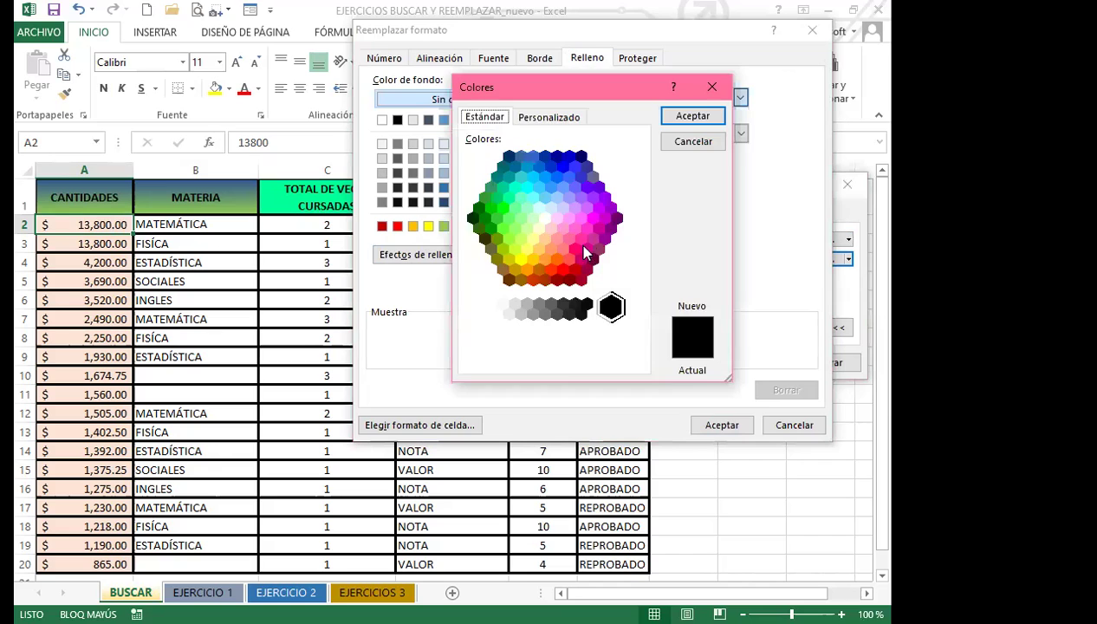
{"action": "left_click", "coordinate": [563, 253]}
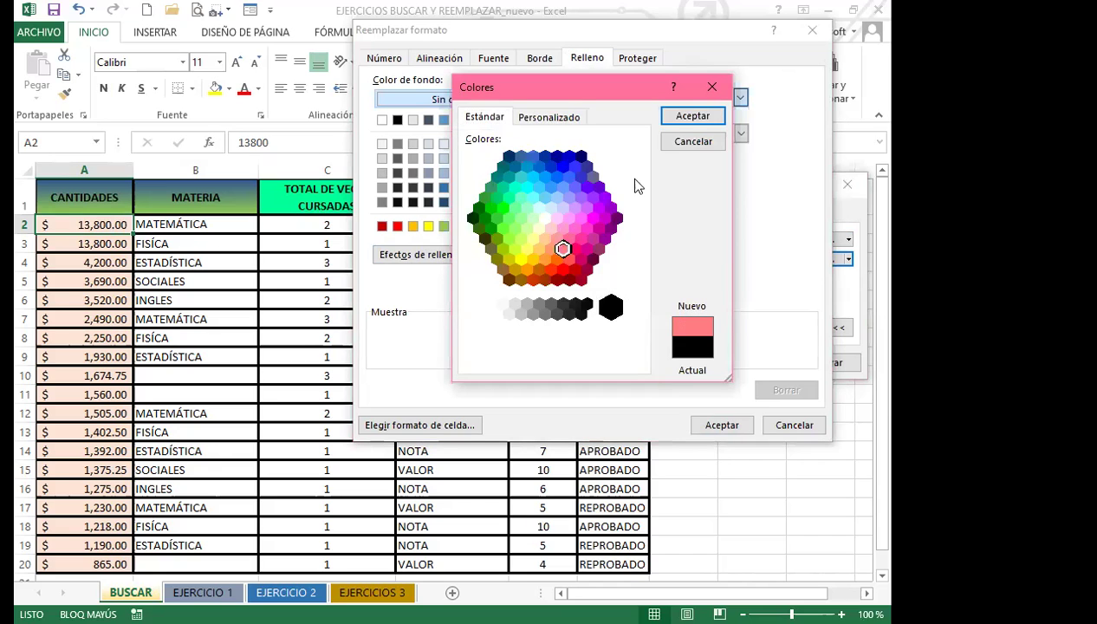
{"action": "left_click", "coordinate": [685, 117]}
{"action": "left_click", "coordinate": [741, 135]}
{"action": "left_click", "coordinate": [634, 205]}
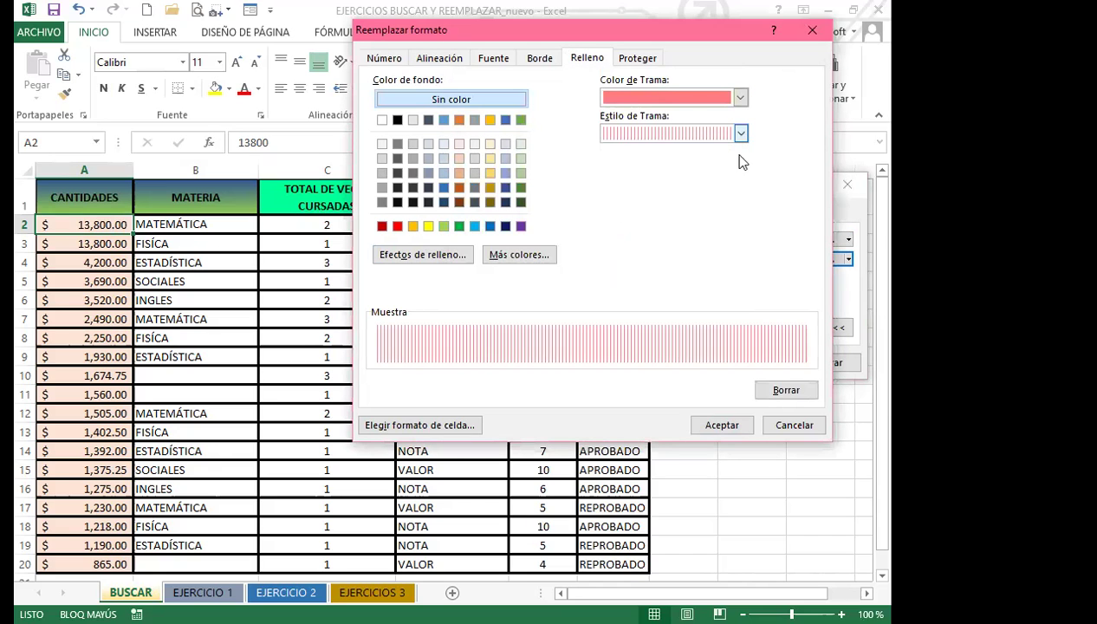
{"action": "left_click", "coordinate": [706, 424]}
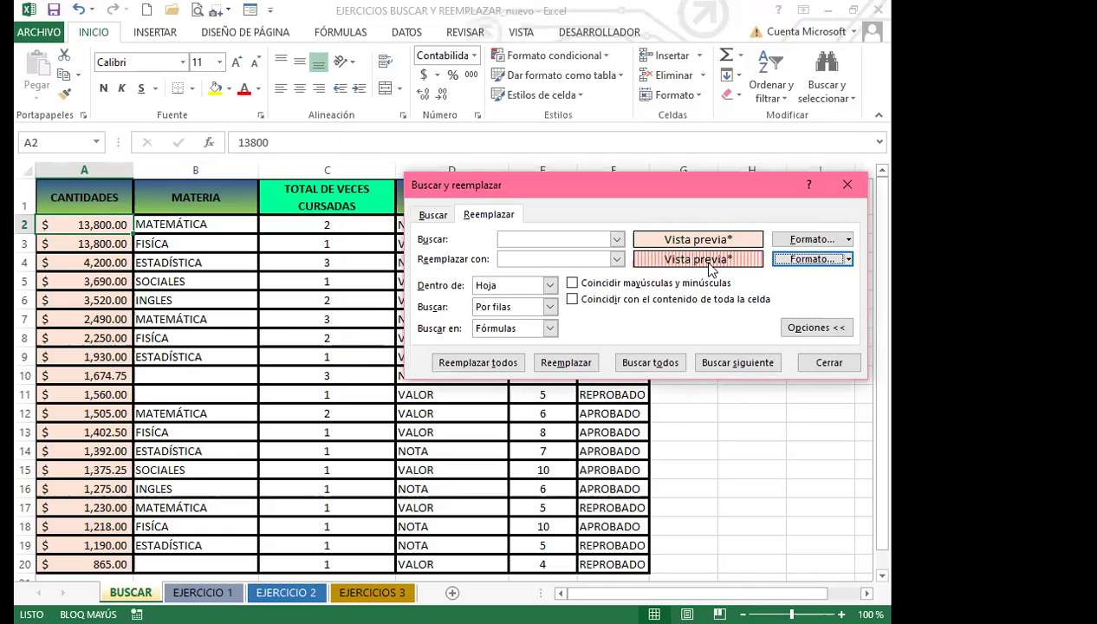
Step: Replace the peach cell format with the striped fill in all matching cells of the sheet, and close the dialog
{"action": "left_click", "coordinate": [479, 363]}
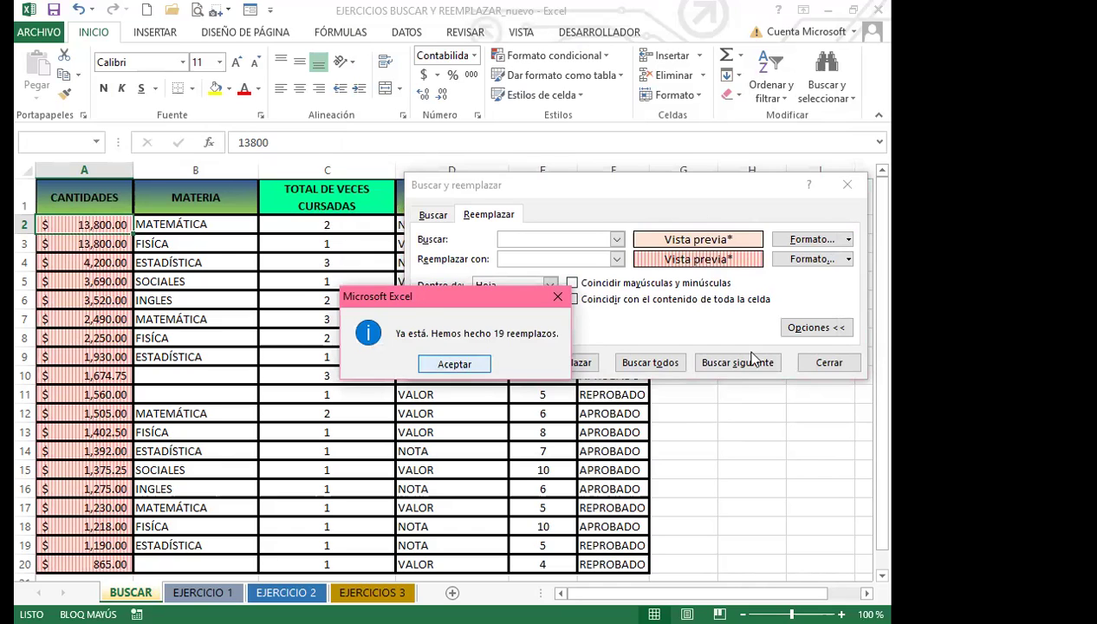
{"action": "key", "text": "Return"}
{"action": "left_click", "coordinate": [828, 362]}
Step: Examine the fill of the CANTIDADES amounts in column A from A2 down to A20
{"action": "scroll", "coordinate": [82, 364], "scroll_direction": "down", "scroll_amount": 1}
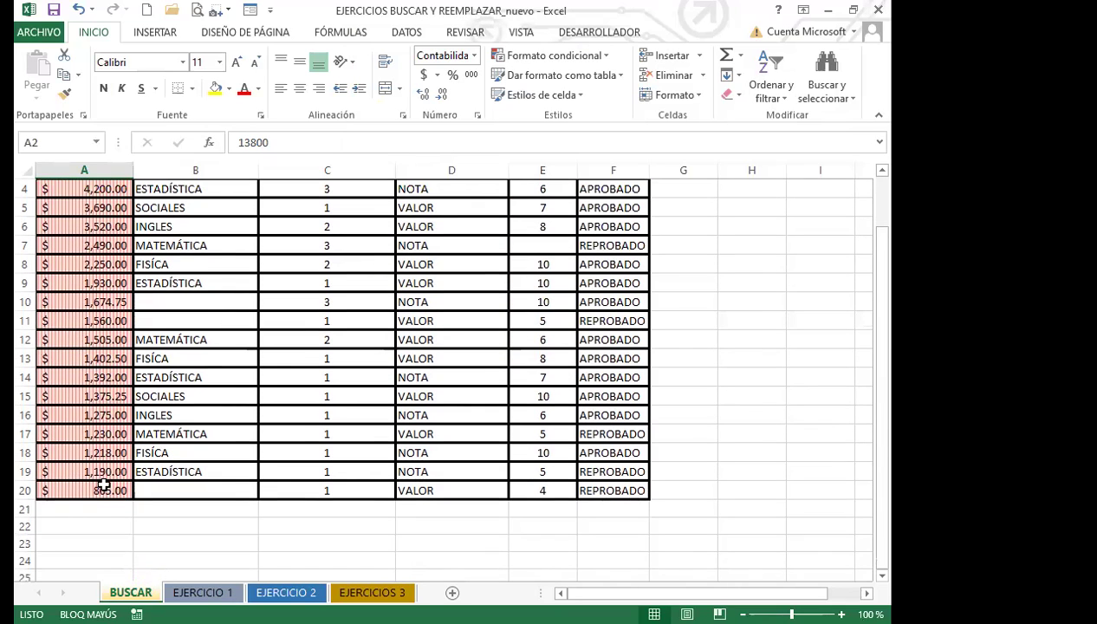
{"action": "scroll", "coordinate": [100, 351], "scroll_direction": "up", "scroll_amount": 1}
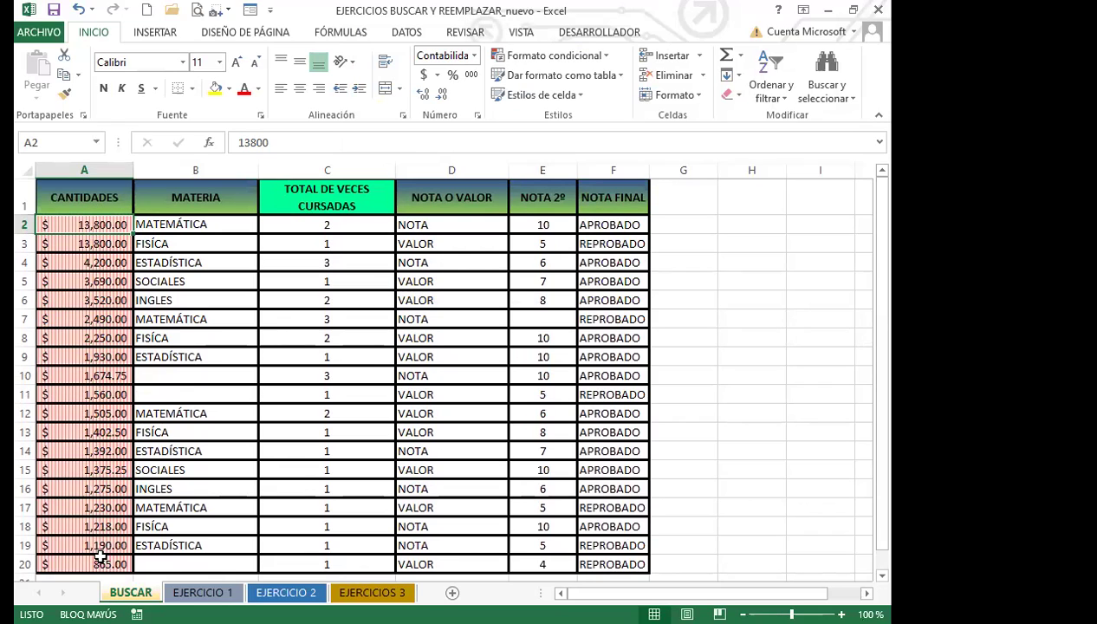
{"action": "left_click", "coordinate": [95, 564]}
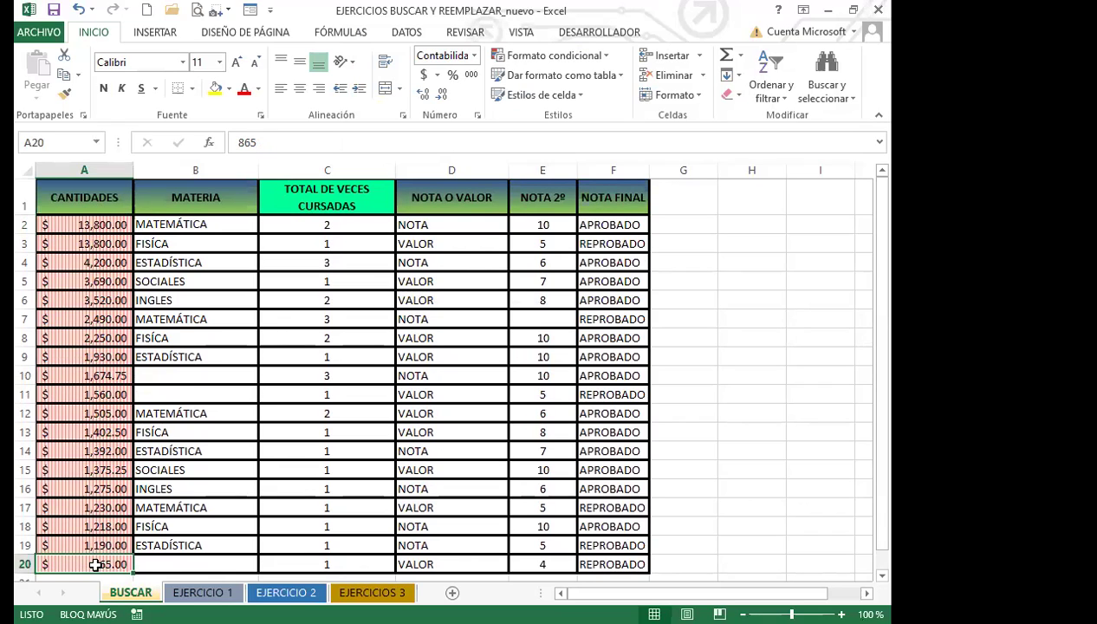
{"action": "left_click", "coordinate": [95, 225]}
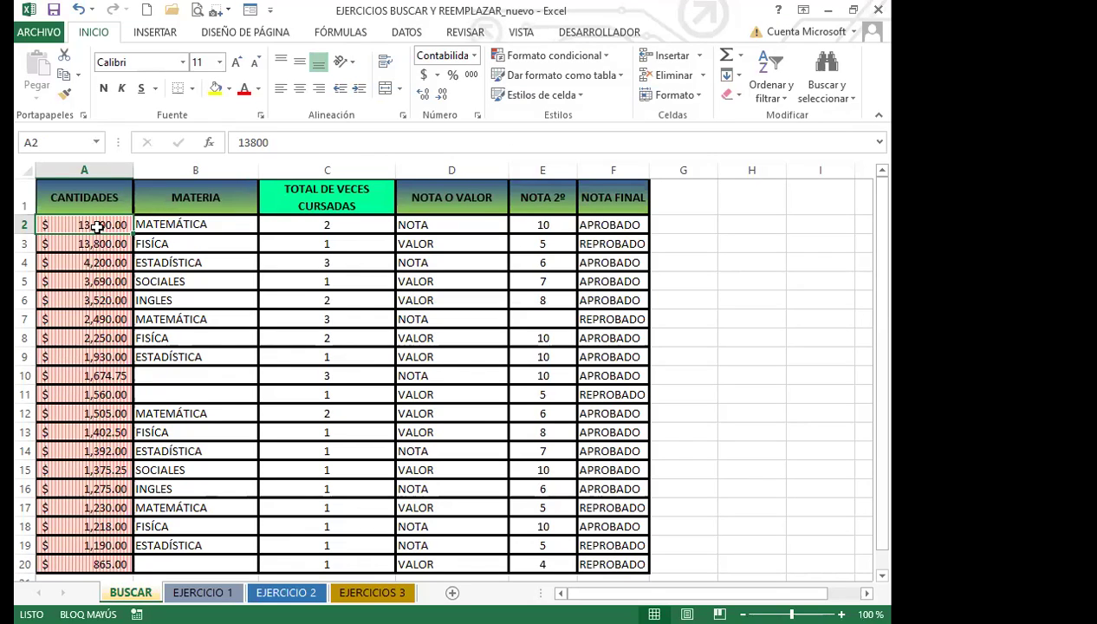
{"action": "scroll", "coordinate": [97, 226], "scroll_direction": "down", "scroll_amount": 4}
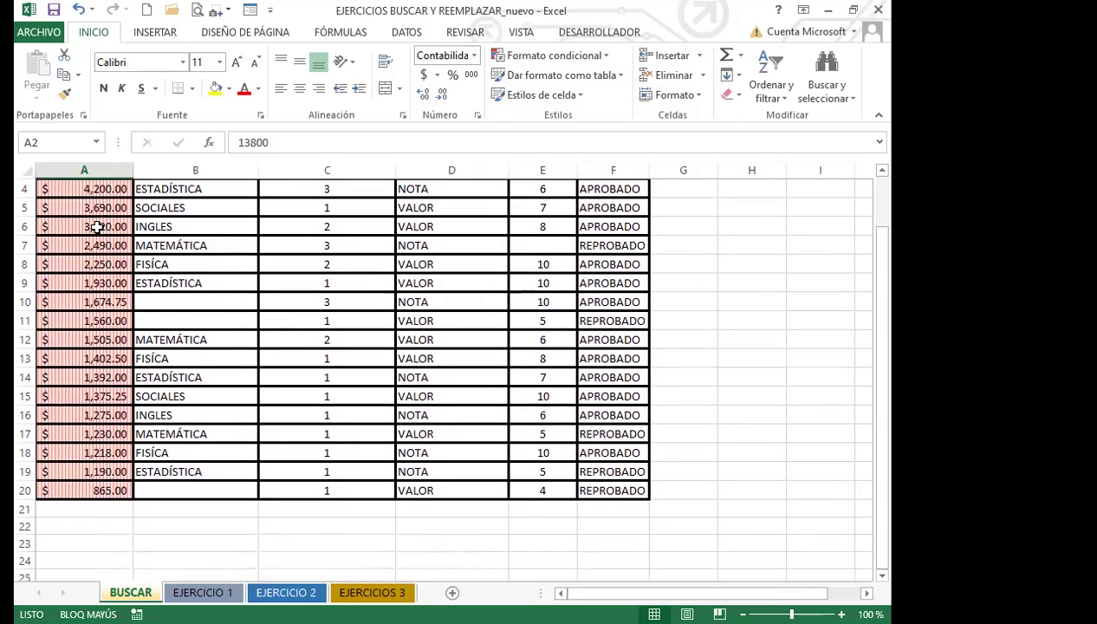
{"action": "scroll", "coordinate": [63, 317], "scroll_direction": "up", "scroll_amount": 4}
{"action": "scroll", "coordinate": [73, 320], "scroll_direction": "down", "scroll_amount": 6}
{"action": "scroll", "coordinate": [91, 322], "scroll_direction": "up", "scroll_amount": 6}
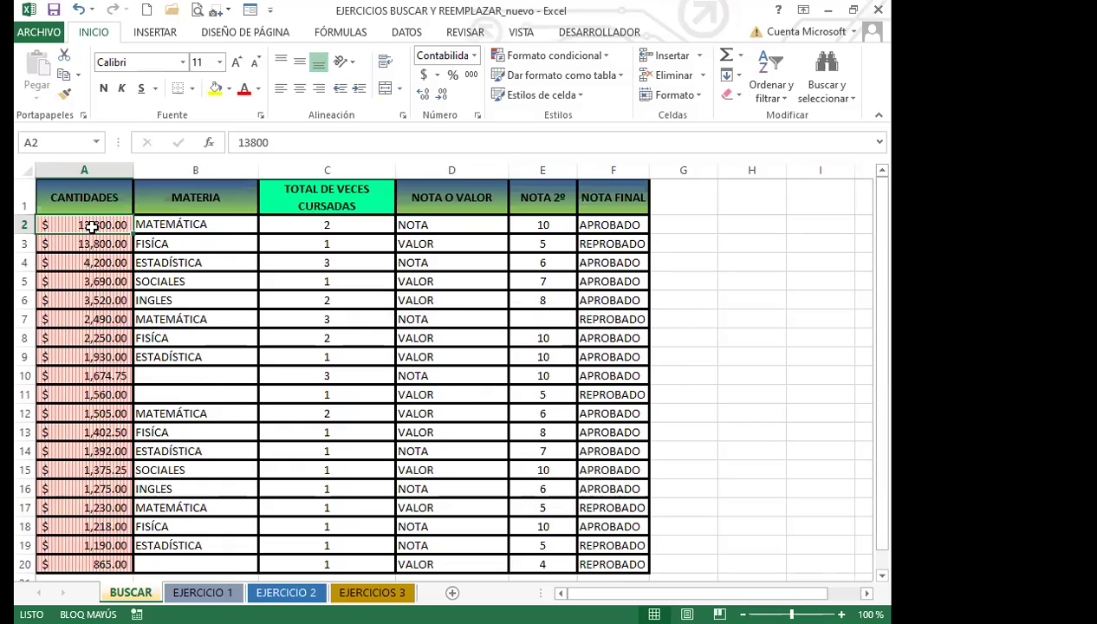
Step: Check cell by cell that the CANTIDADES amounts in column A carry the new striped fill
{"action": "scroll", "coordinate": [90, 234], "scroll_direction": "down", "scroll_amount": 1}
{"action": "scroll", "coordinate": [89, 238], "scroll_direction": "up", "scroll_amount": 1}
{"action": "key", "text": "Down"}
{"action": "key", "text": "Down"}
{"action": "key", "text": "Down"}
{"action": "key", "text": "Down"}
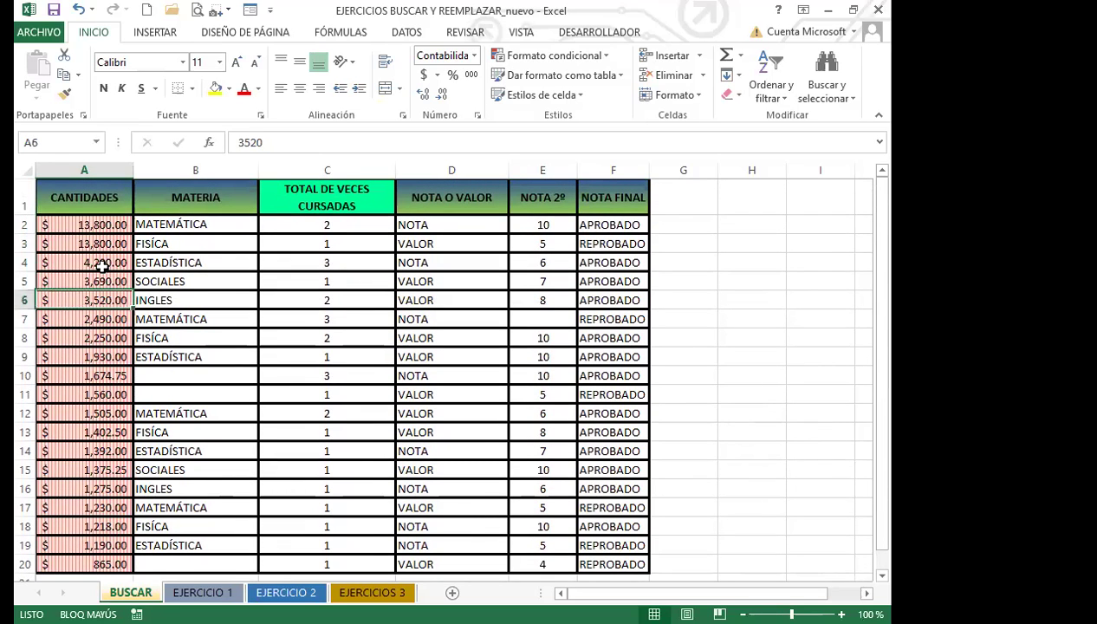
{"action": "key", "text": "Down"}
{"action": "key", "text": "Down"}
{"action": "key", "text": "Down"}
{"action": "key", "text": "Down"}
{"action": "key", "text": "Down"}
{"action": "key", "text": "Down"}
{"action": "key", "text": "Down"}
{"action": "key", "text": "Down"}
{"action": "left_click", "coordinate": [49, 284]}
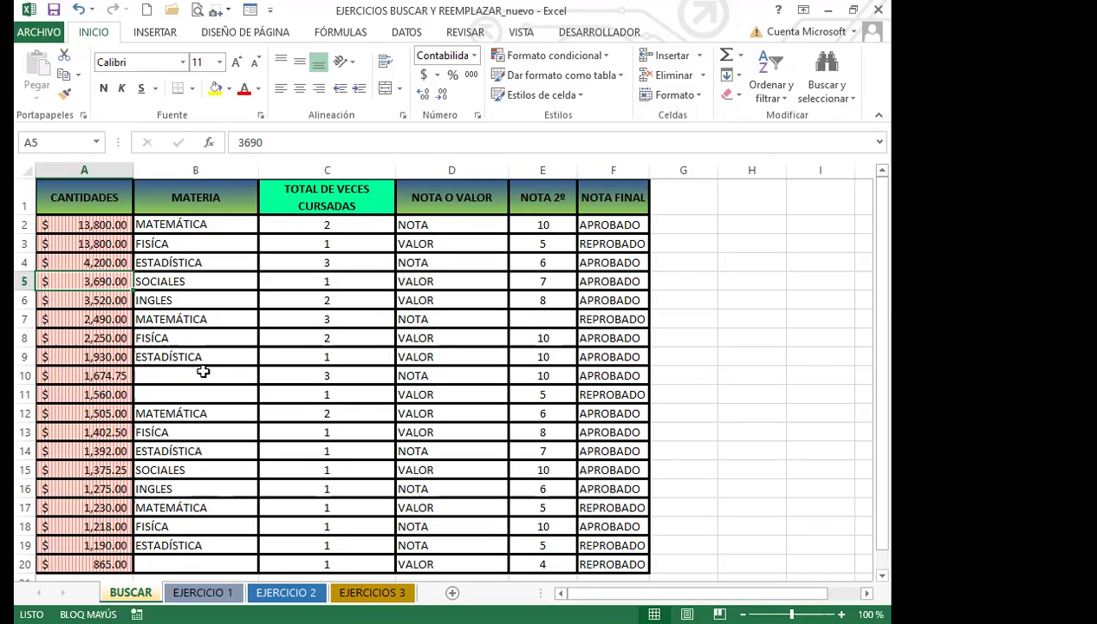
Step: Clear both the search format and the replacement format in Find and Replace
{"action": "left_click", "coordinate": [307, 336]}
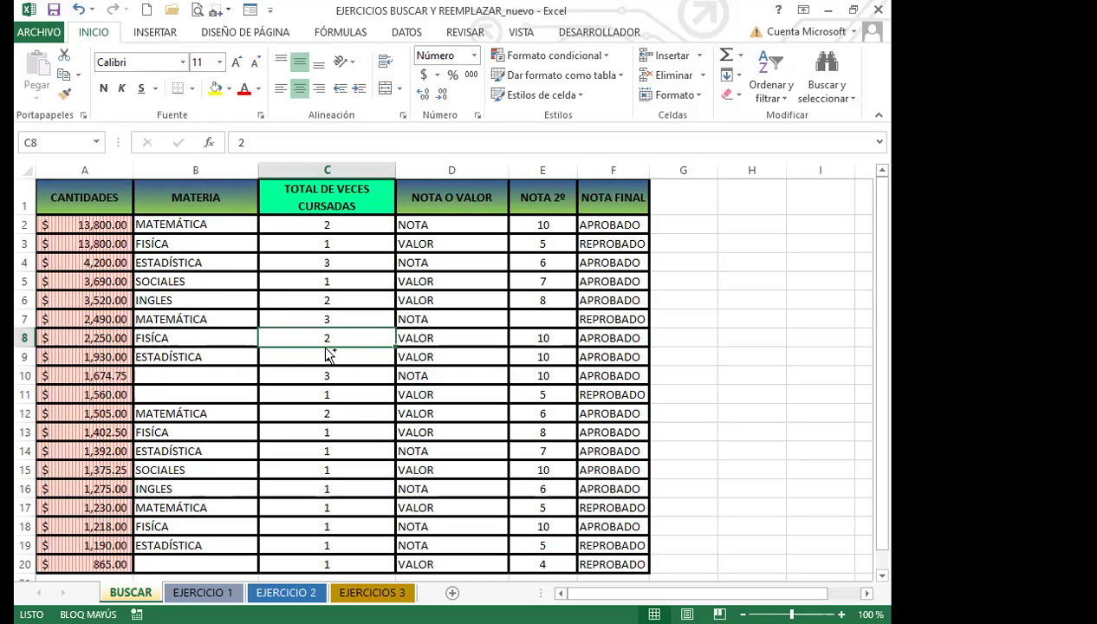
{"action": "key", "text": "ctrl+b"}
{"action": "left_click", "coordinate": [489, 237]}
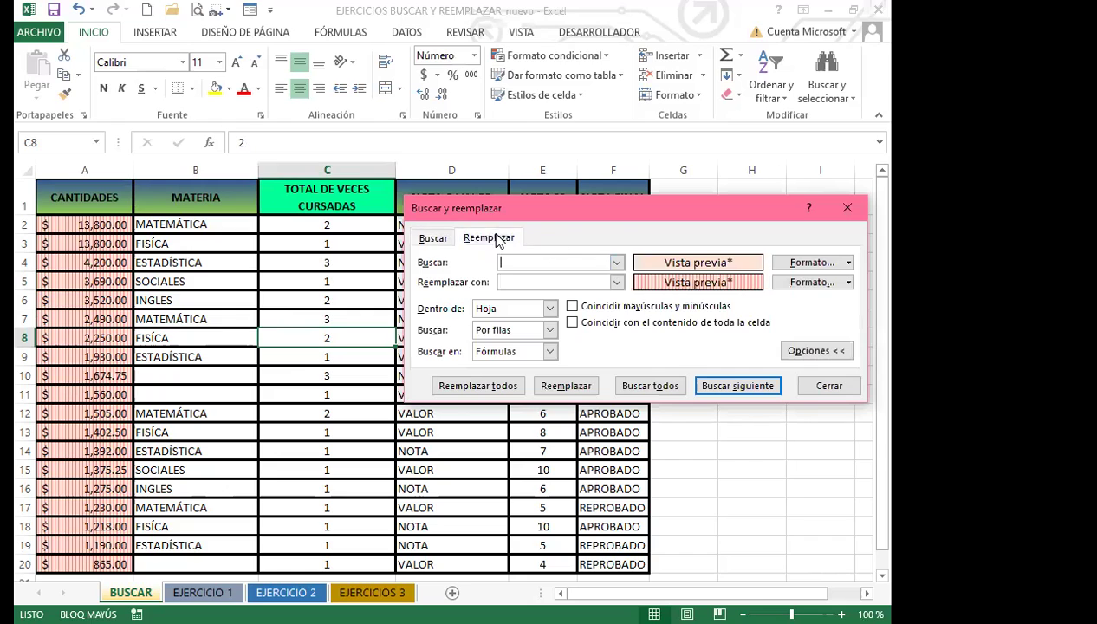
{"action": "left_click", "coordinate": [852, 262]}
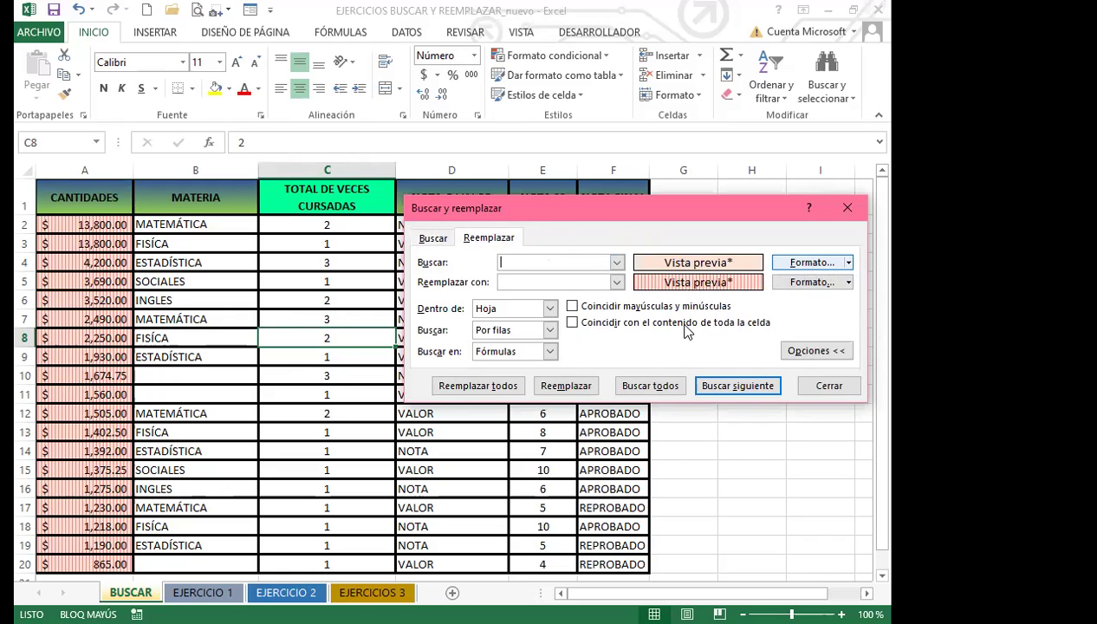
{"action": "left_click", "coordinate": [684, 327]}
{"action": "left_click", "coordinate": [849, 282]}
{"action": "left_click", "coordinate": [700, 327]}
Step: Find all blank cells on the sheet with an empty search term and select every result
{"action": "left_click", "coordinate": [430, 237]}
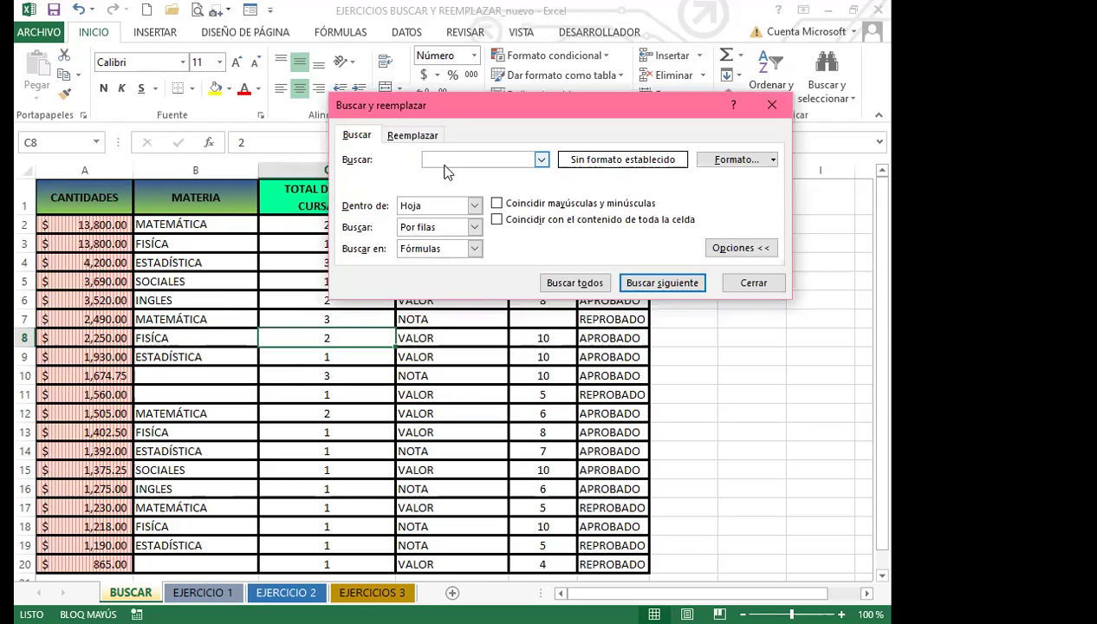
{"action": "left_click", "coordinate": [578, 285]}
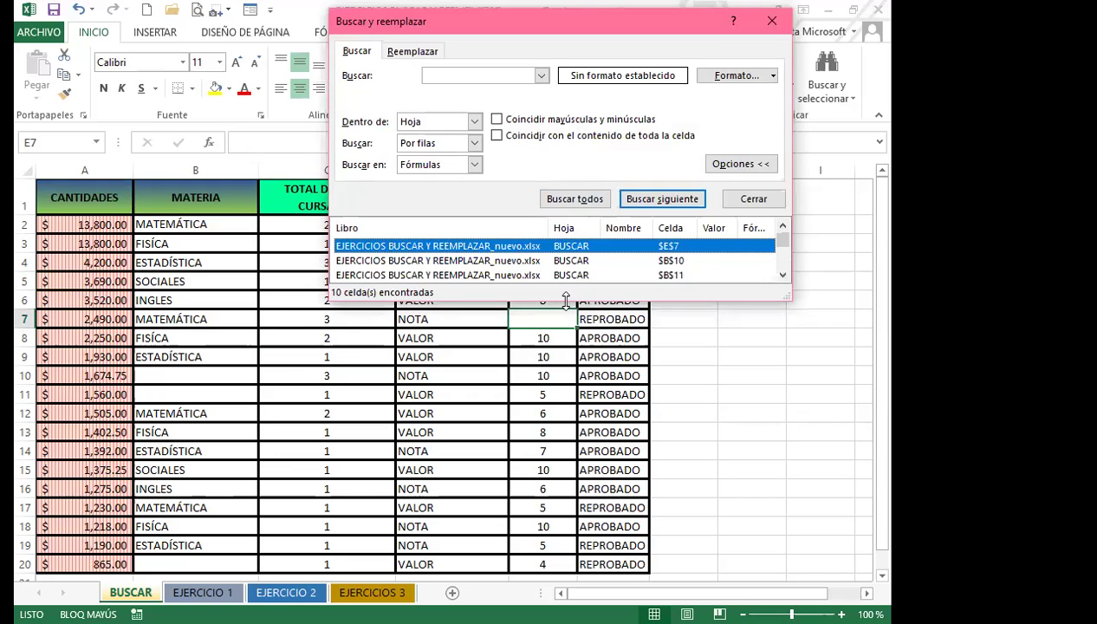
{"action": "left_click_drag", "start_coordinate": [565, 300], "coordinate": [553, 472]}
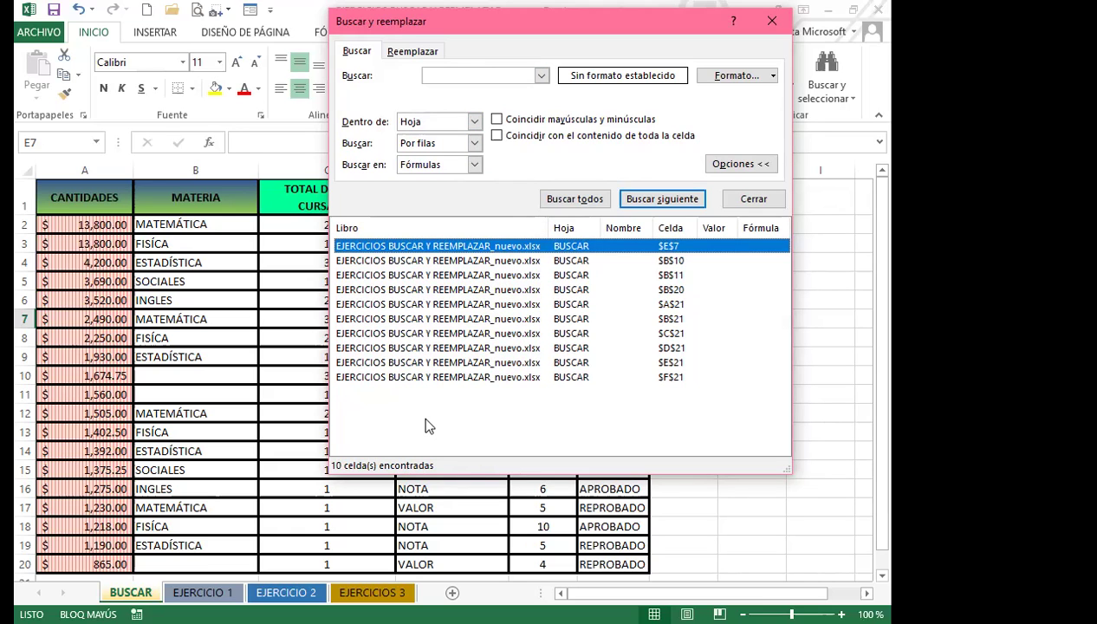
{"action": "key", "text": "ctrl+a"}
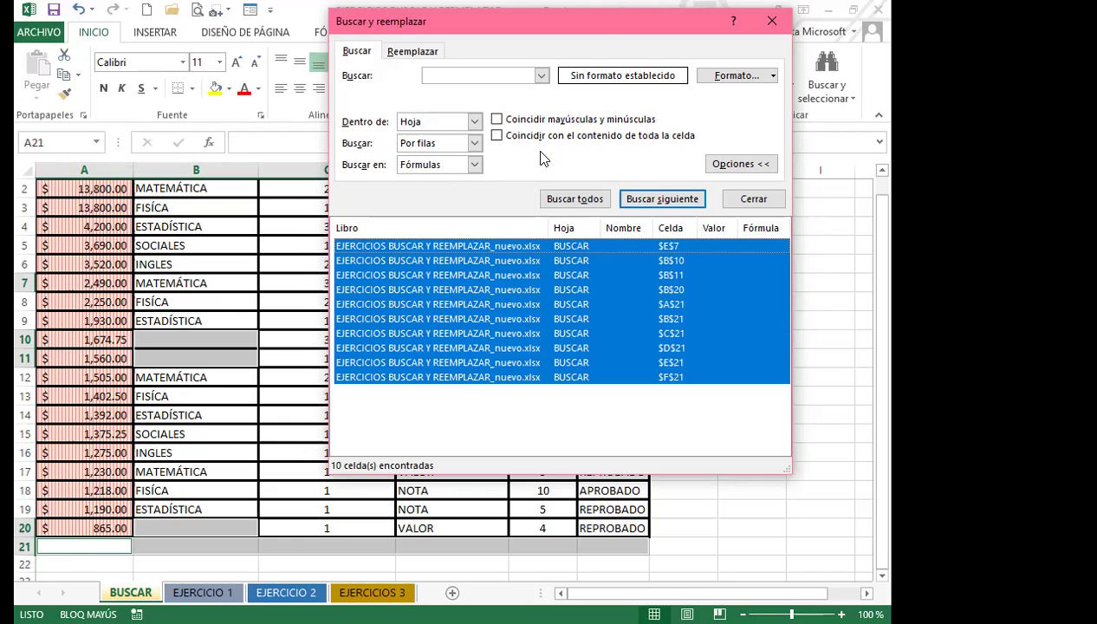
Step: Close the dialog and fill all the selected blank cells at once with NO HAY INFORMACIÓN
{"action": "left_click", "coordinate": [771, 21]}
{"action": "scroll", "coordinate": [124, 474], "scroll_direction": "down", "scroll_amount": 3}
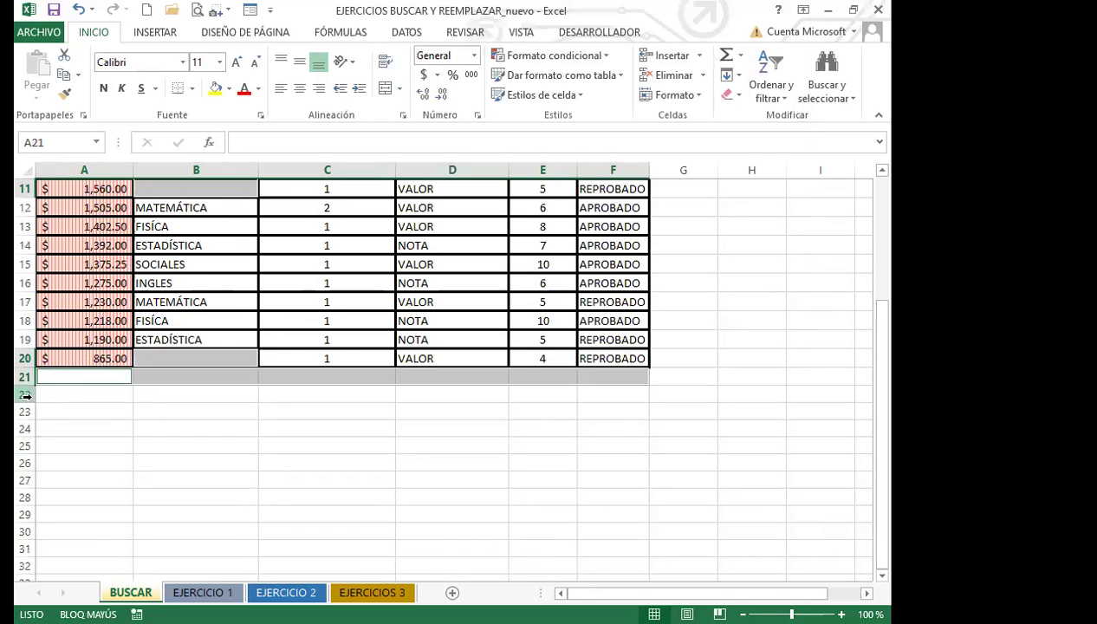
{"action": "scroll", "coordinate": [85, 393], "scroll_direction": "up", "scroll_amount": 4}
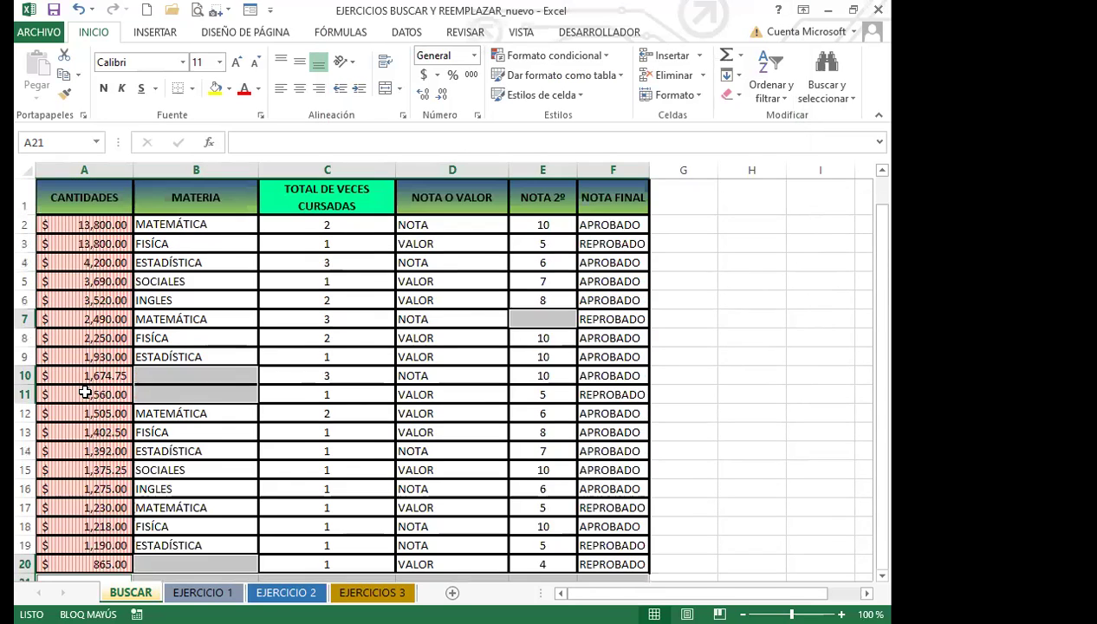
{"action": "scroll", "coordinate": [83, 399], "scroll_direction": "down", "scroll_amount": 2}
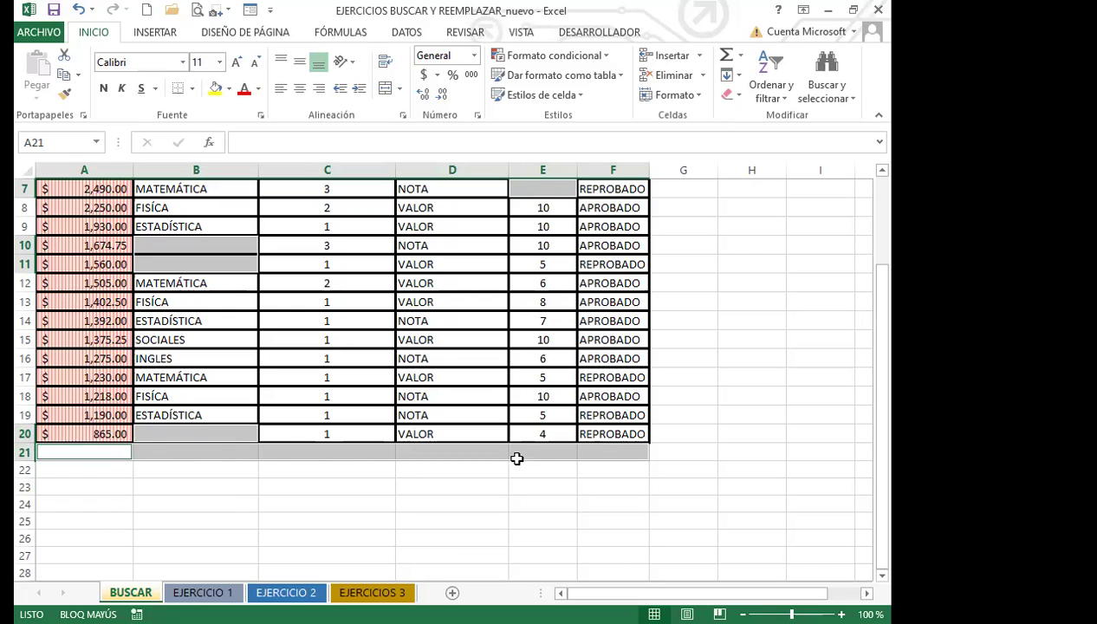
{"action": "scroll", "coordinate": [685, 295], "scroll_direction": "up", "scroll_amount": 2}
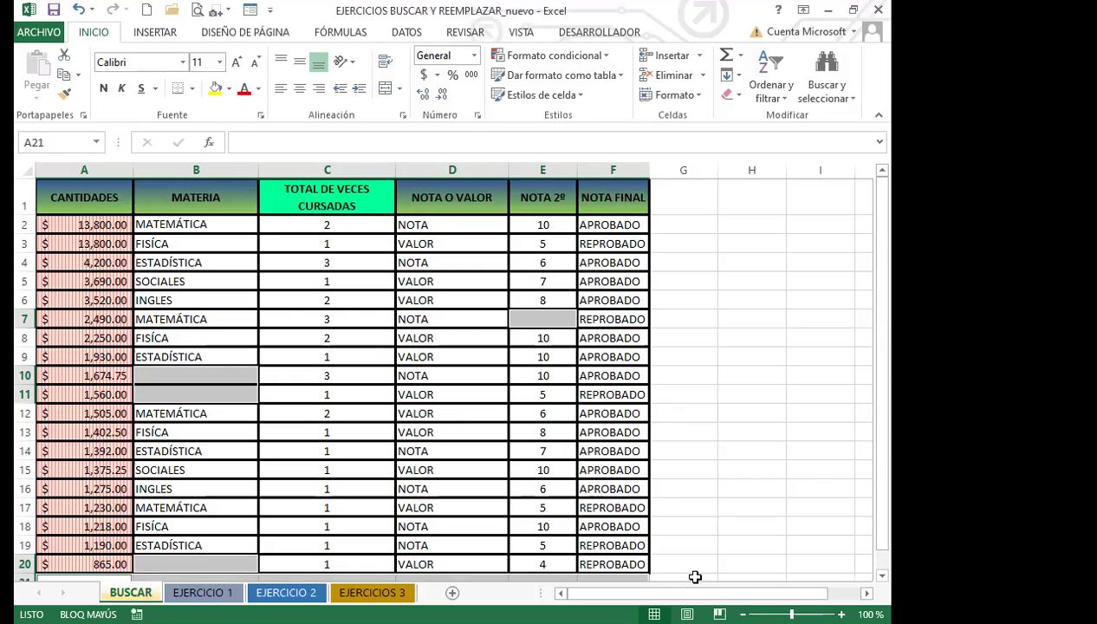
{"action": "scroll", "coordinate": [209, 474], "scroll_direction": "down", "scroll_amount": 1}
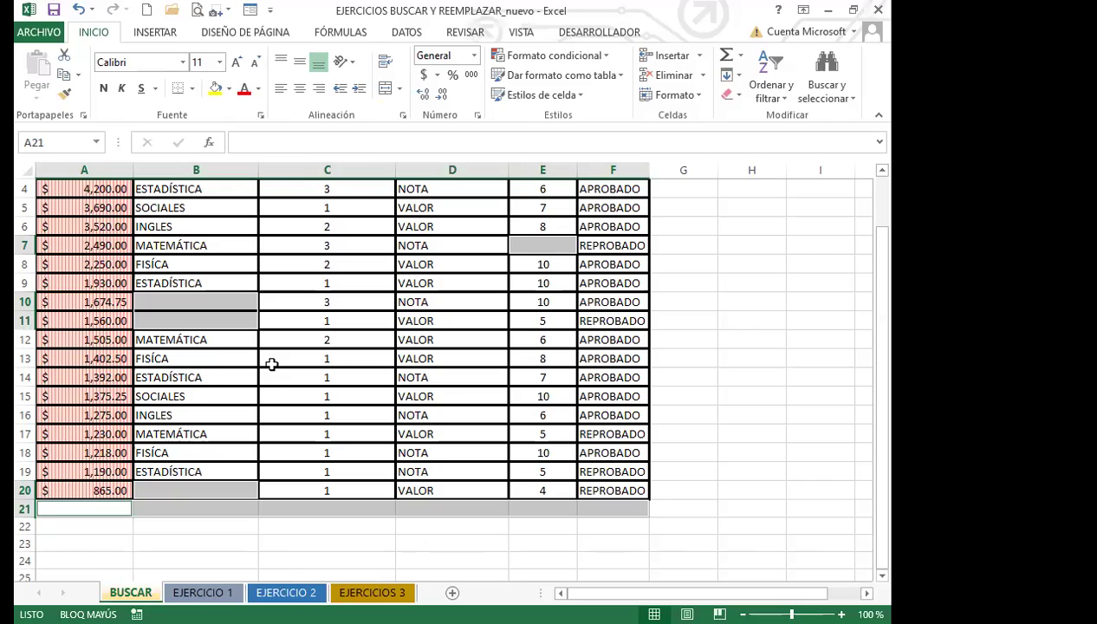
{"action": "type", "text": "NO H"}
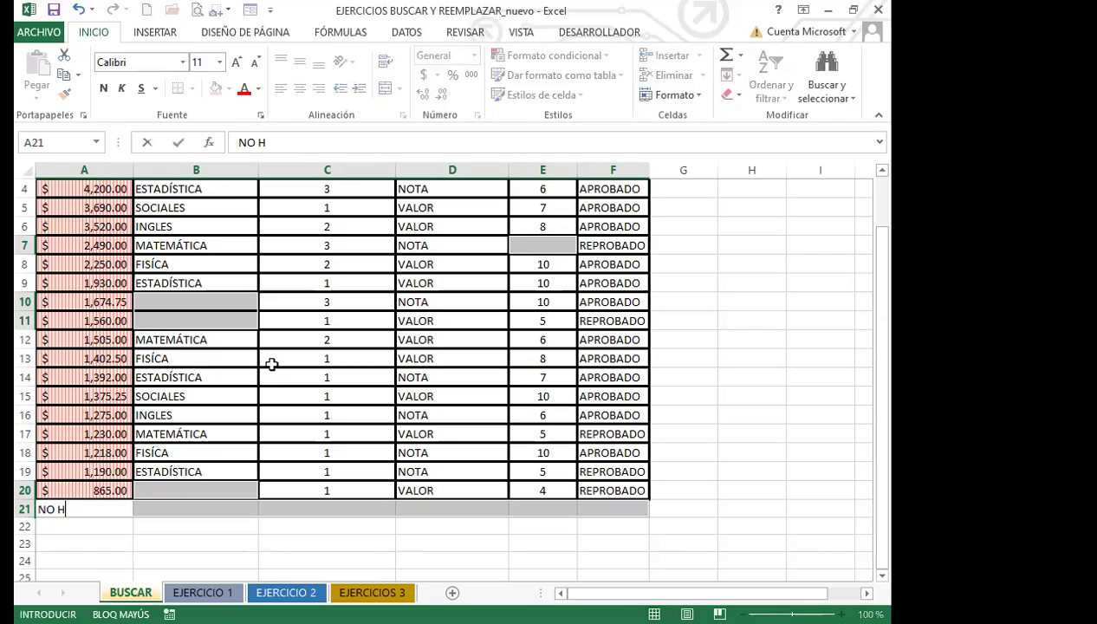
{"action": "type", "text": "AY INFORM"}
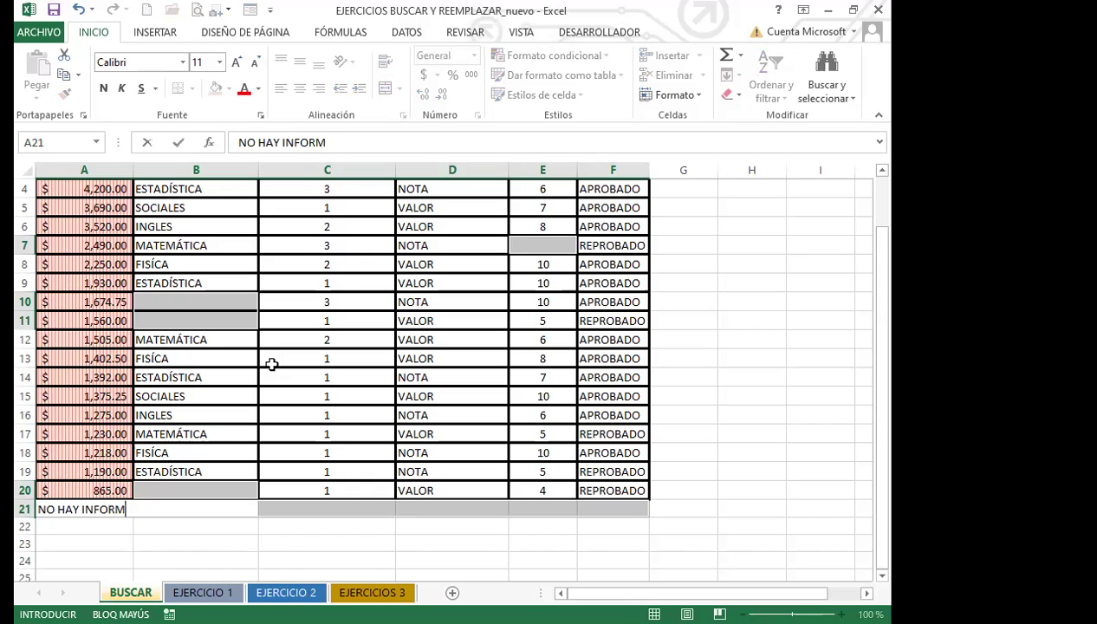
{"action": "type", "text": "ACIÓN"}
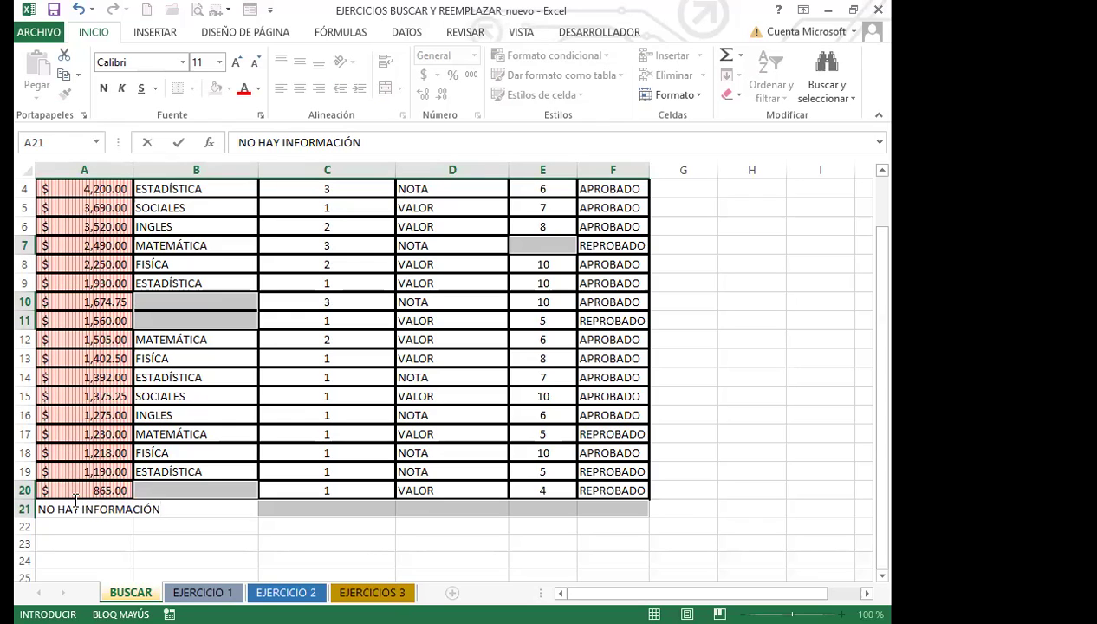
{"action": "key", "text": "ctrl+Return"}
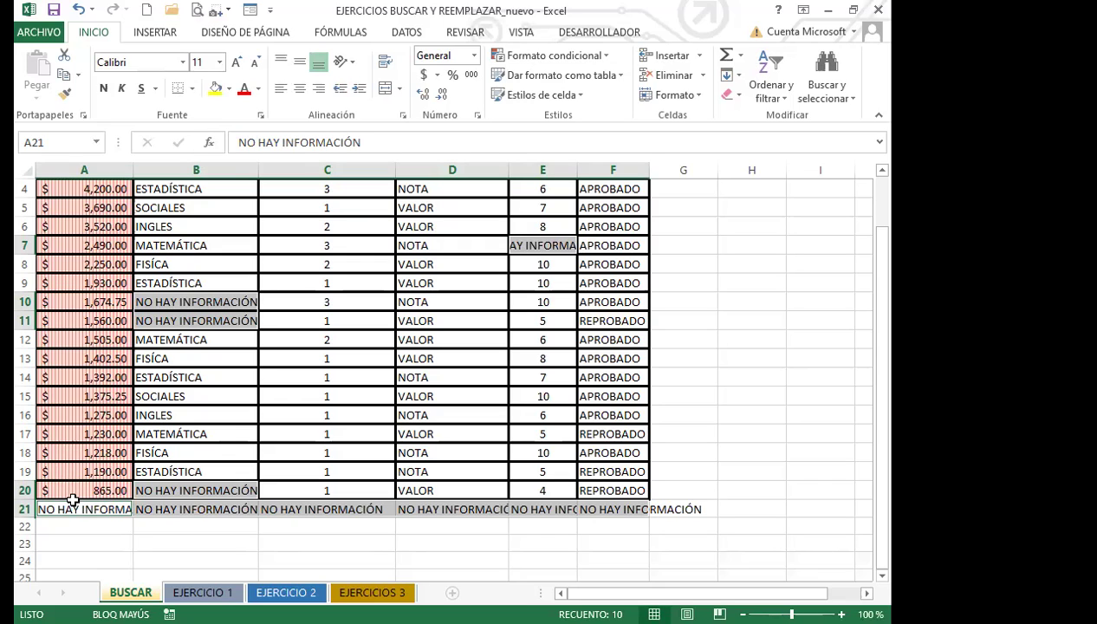
Step: Search the sheet again for any remaining blank cells
{"action": "key", "text": "ctrl+b"}
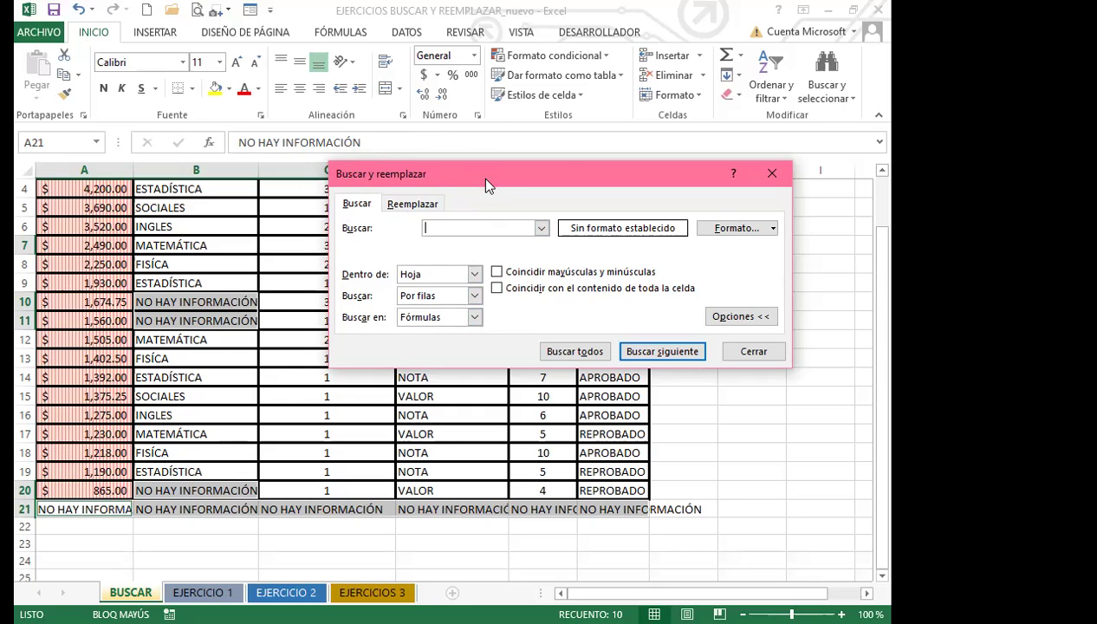
{"action": "left_click", "coordinate": [564, 351]}
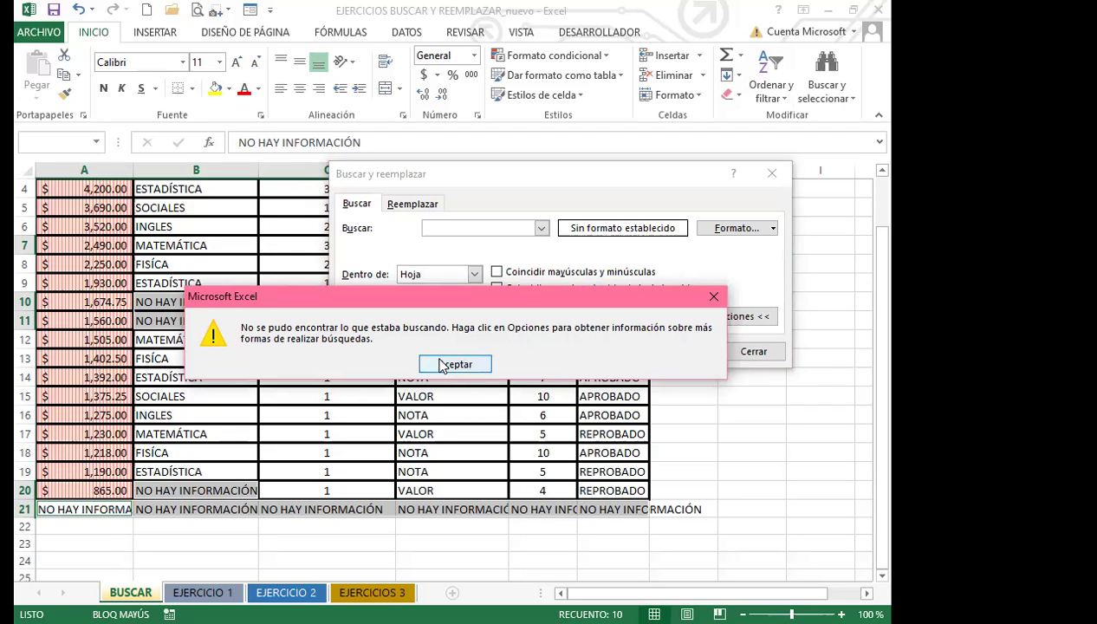
{"action": "key", "text": "Return"}
{"action": "left_click", "coordinate": [399, 205]}
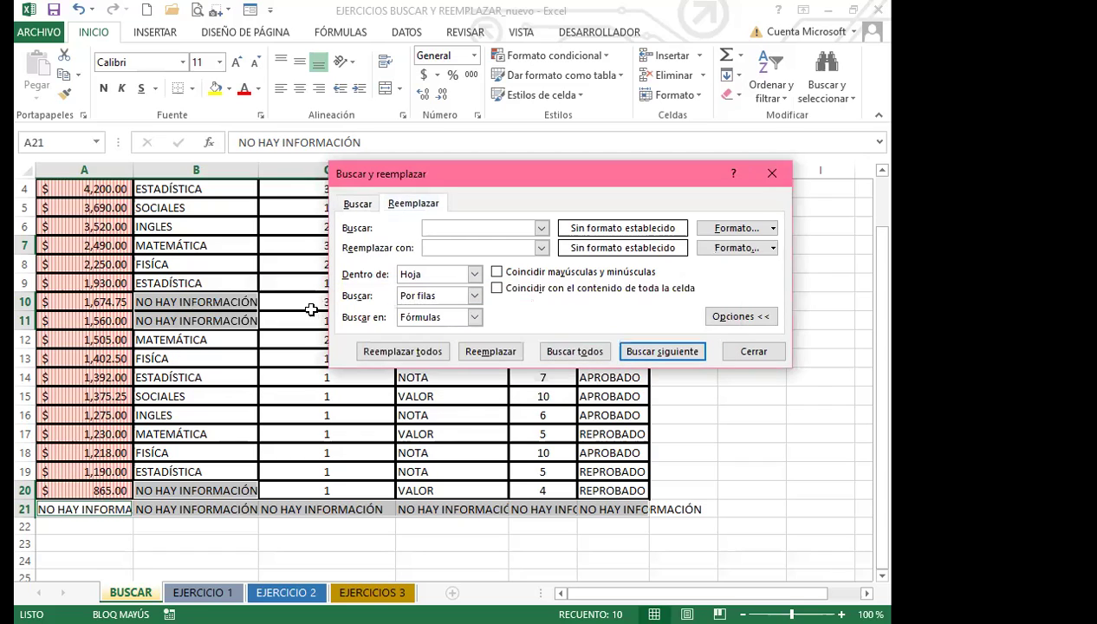
Step: Find all cells on the sheet containing APROBADO, with the search looking in formulas
{"action": "left_click", "coordinate": [228, 299]}
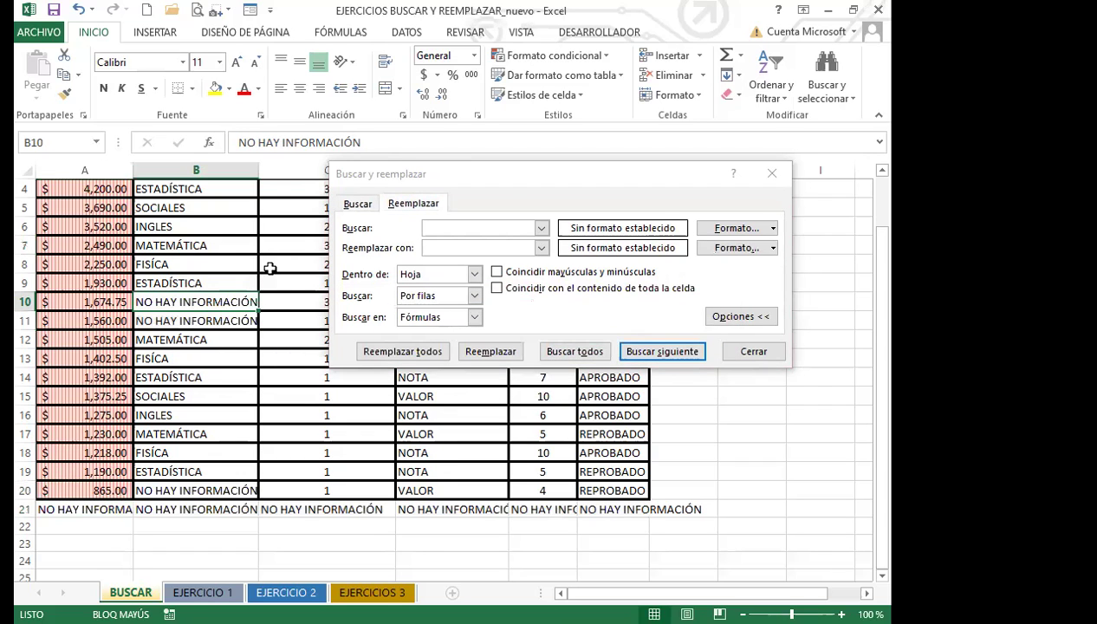
{"action": "left_click", "coordinate": [286, 265]}
{"action": "scroll", "coordinate": [304, 262], "scroll_direction": "up", "scroll_amount": 1}
{"action": "left_click", "coordinate": [342, 266]}
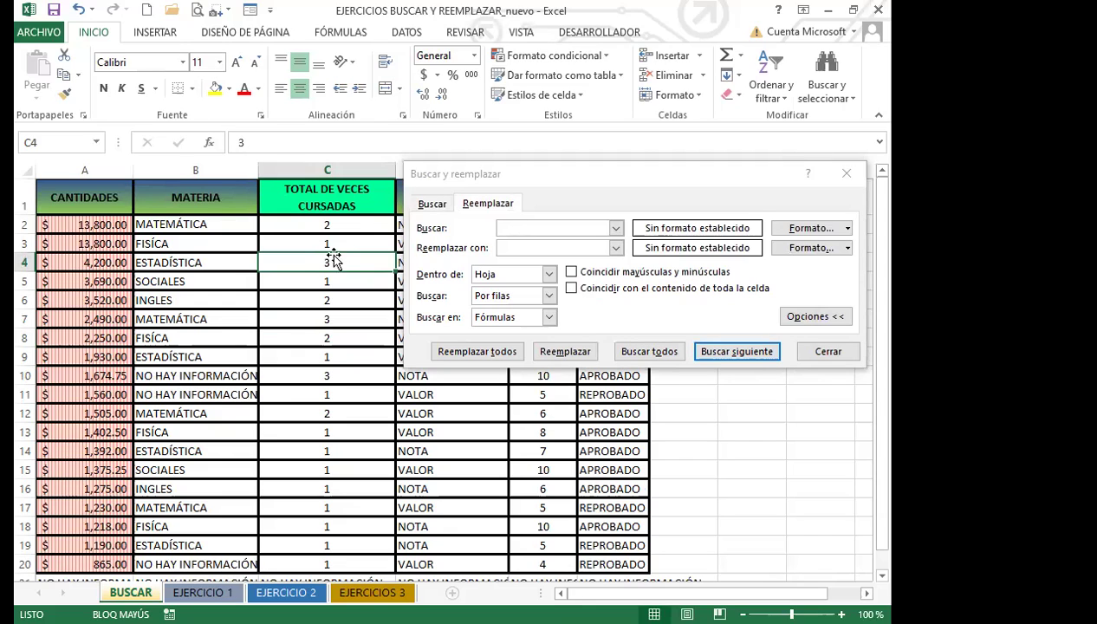
{"action": "left_click", "coordinate": [432, 203]}
{"action": "left_click_drag", "start_coordinate": [610, 182], "coordinate": [544, 339]}
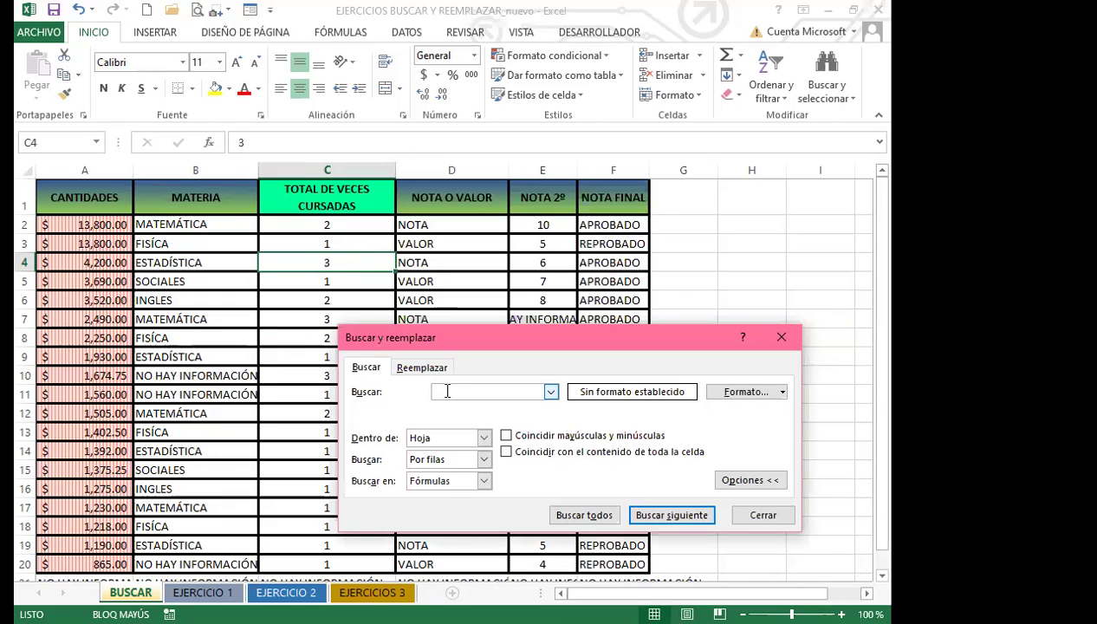
{"action": "type", "text": "APROBADO"}
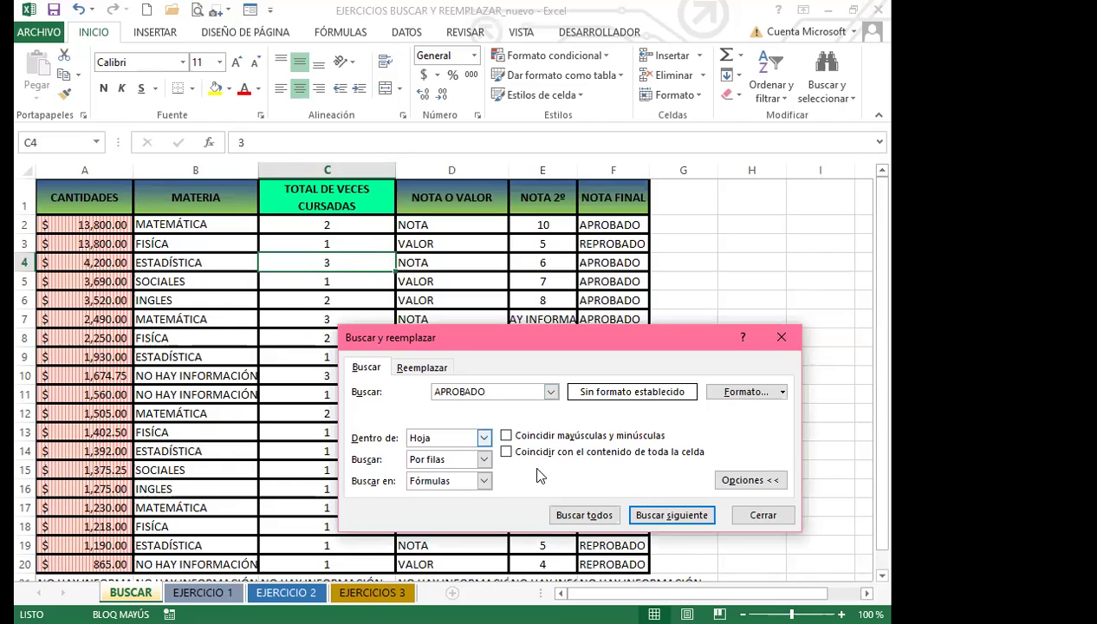
{"action": "left_click", "coordinate": [578, 516]}
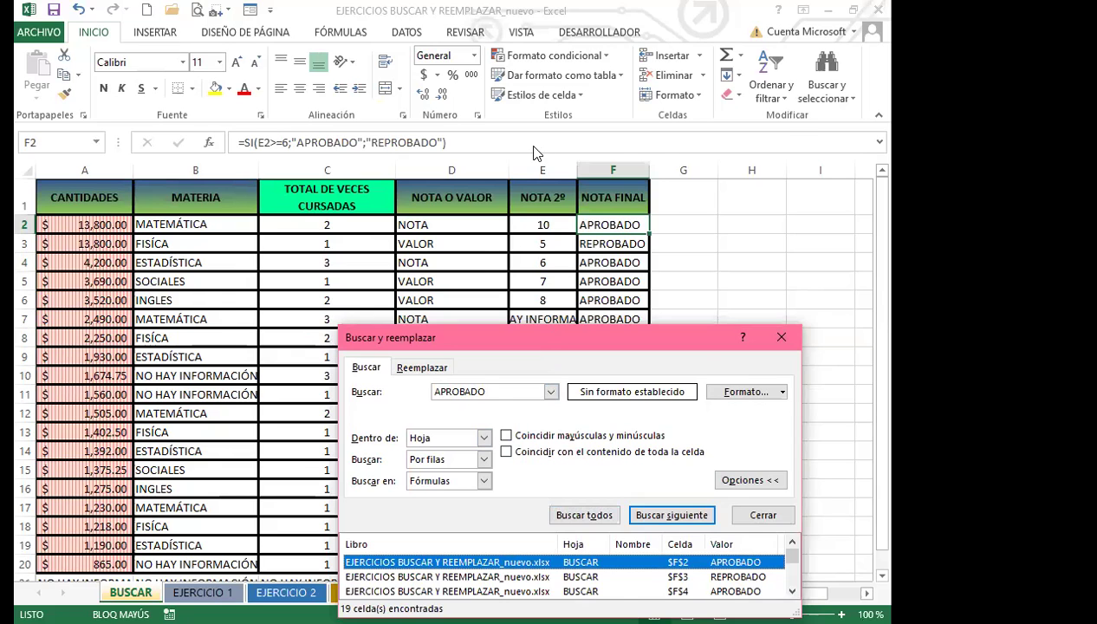
Step: Enlarge the results list to review every APROBADO match, and close the dialog
{"action": "left_click_drag", "start_coordinate": [717, 337], "coordinate": [700, 147]}
{"action": "left_click_drag", "start_coordinate": [622, 156], "coordinate": [588, 76]}
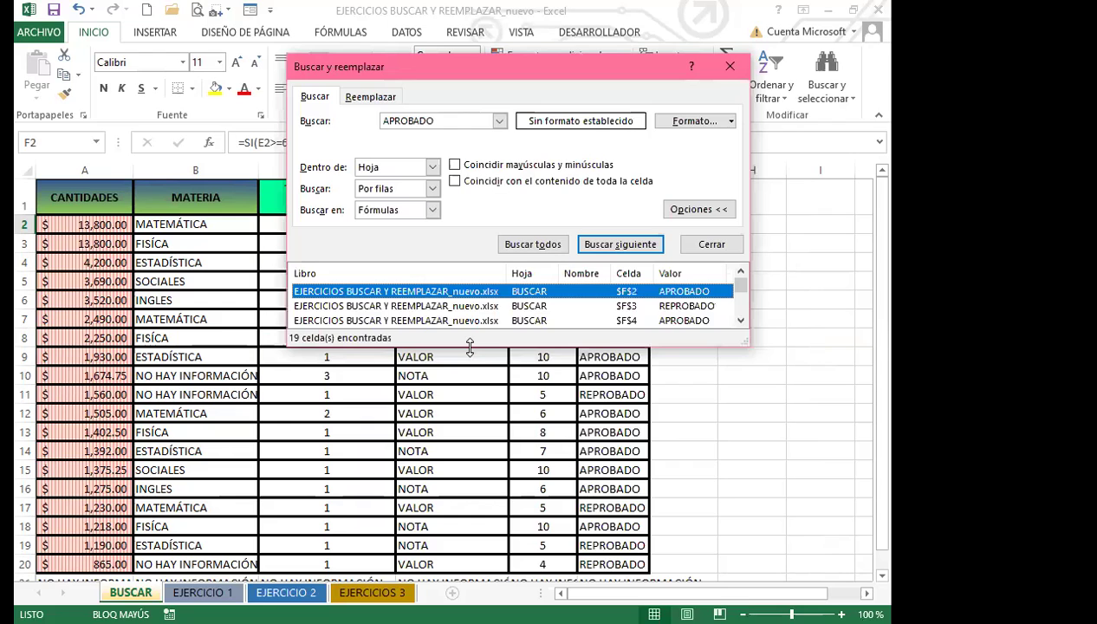
{"action": "left_click_drag", "start_coordinate": [470, 346], "coordinate": [472, 607]}
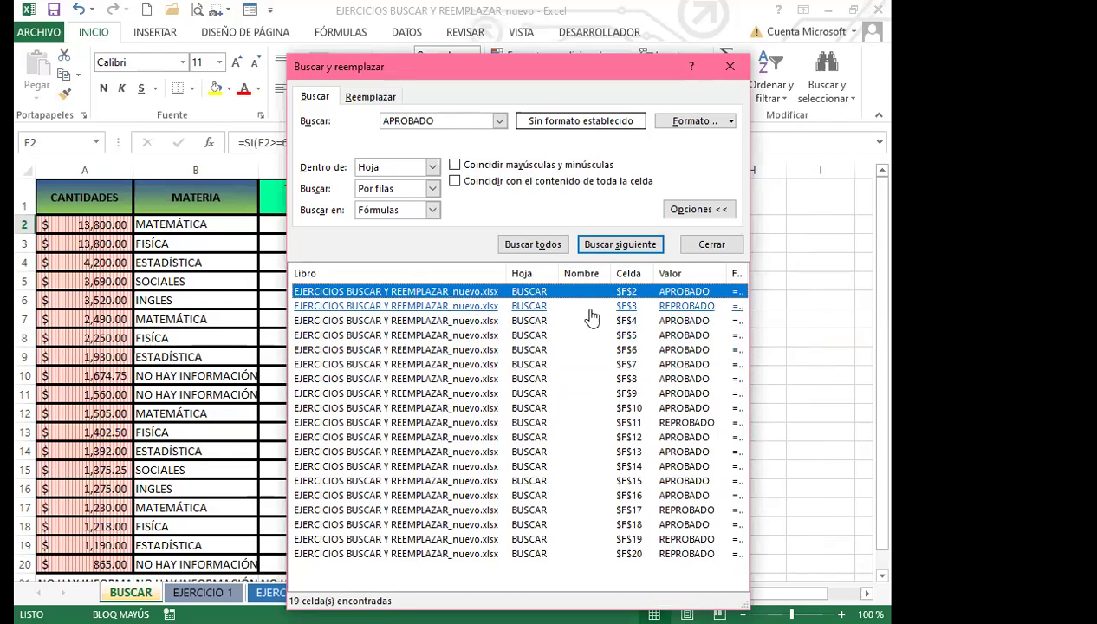
{"action": "left_click", "coordinate": [732, 68]}
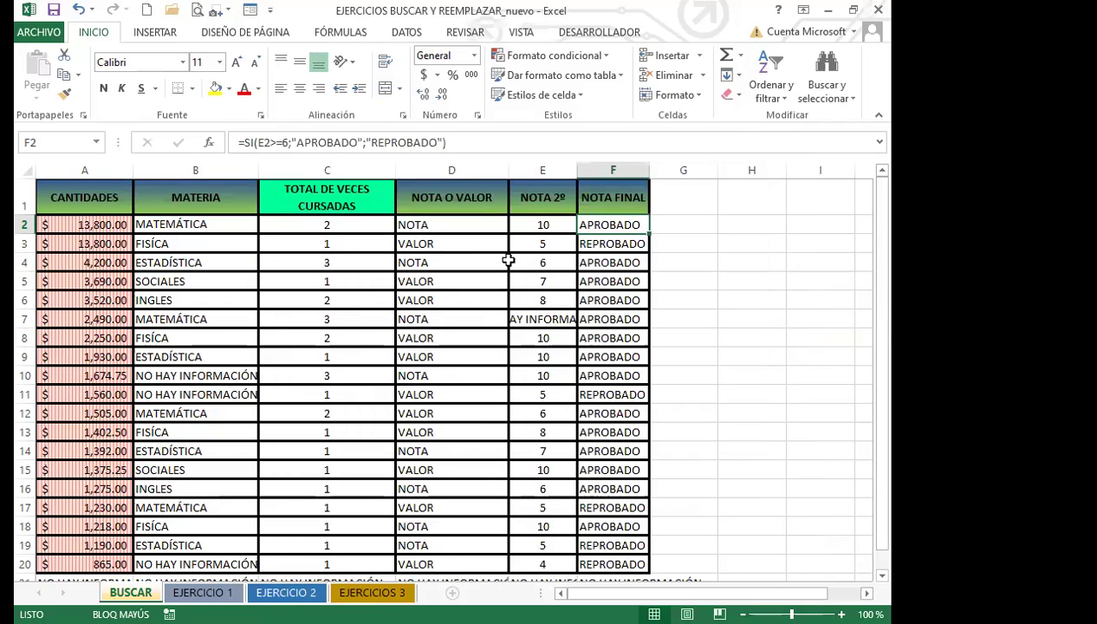
Step: Check the formula in F2 and auto-fit the width of the NOTA FINAL column
{"action": "left_click", "coordinate": [524, 260]}
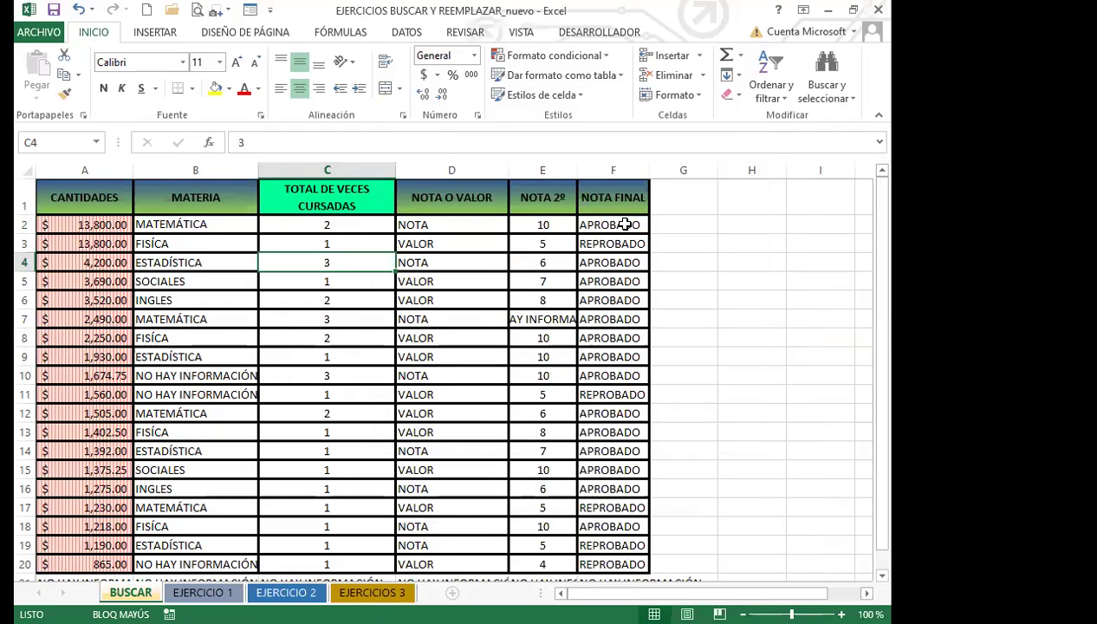
{"action": "left_click", "coordinate": [624, 224]}
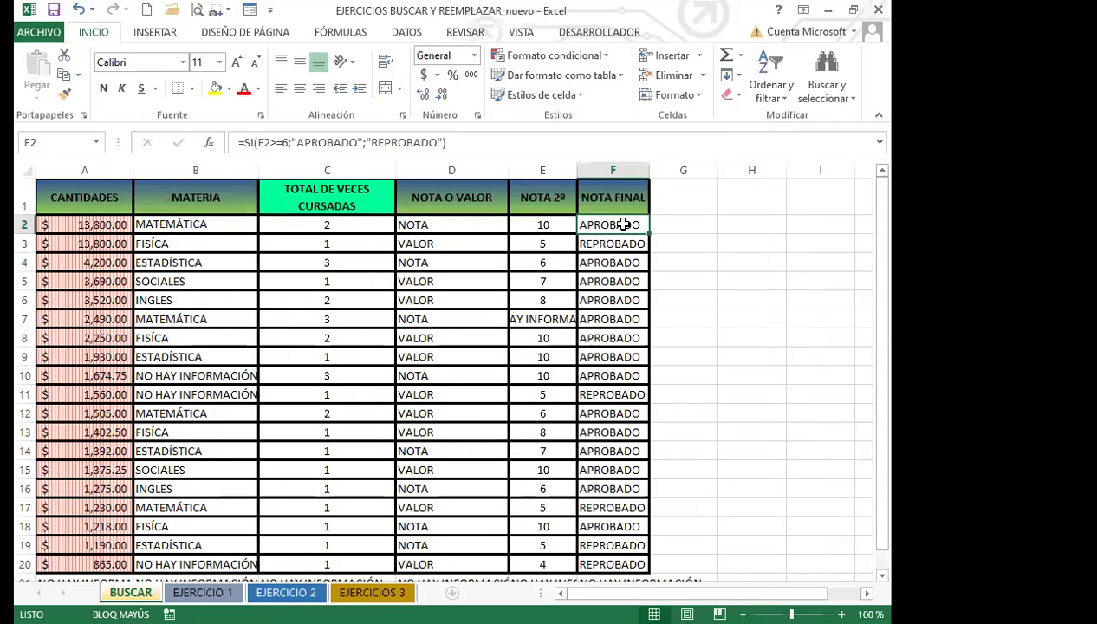
{"action": "double_click", "coordinate": [648, 170]}
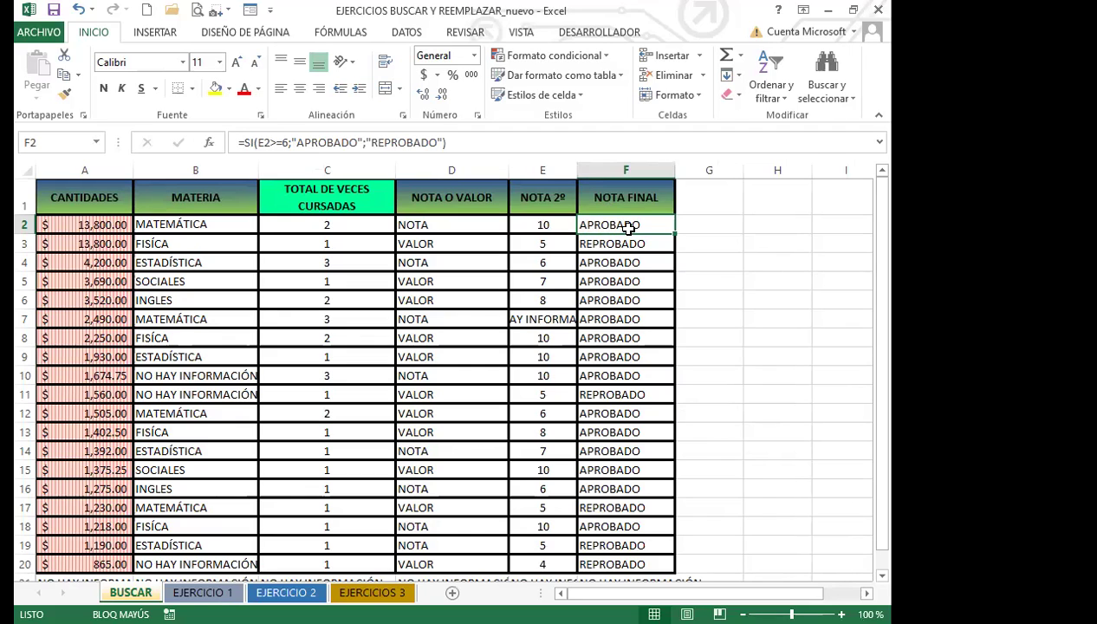
{"action": "left_click", "coordinate": [369, 349]}
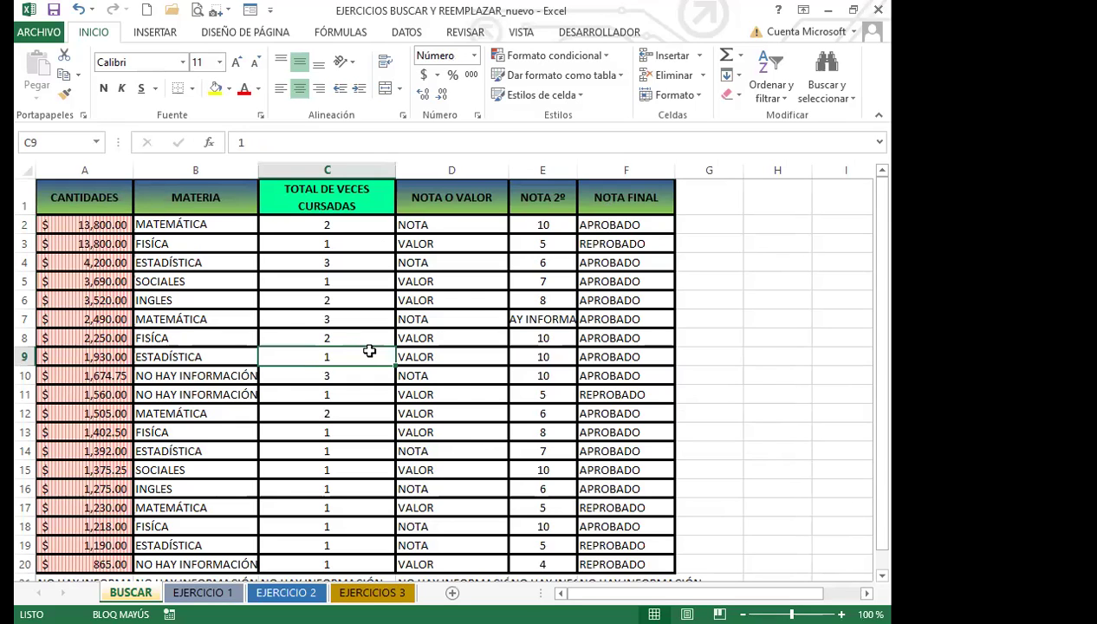
{"action": "key", "text": "ctrl+b"}
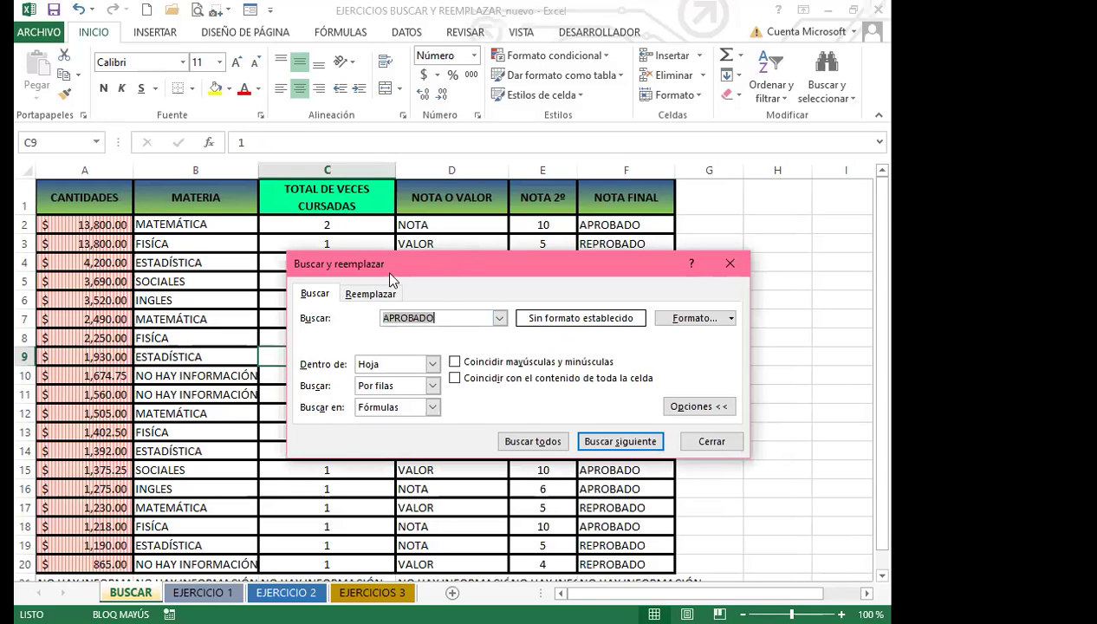
{"action": "left_click_drag", "start_coordinate": [385, 269], "coordinate": [319, 269]}
{"action": "left_click", "coordinate": [675, 269]}
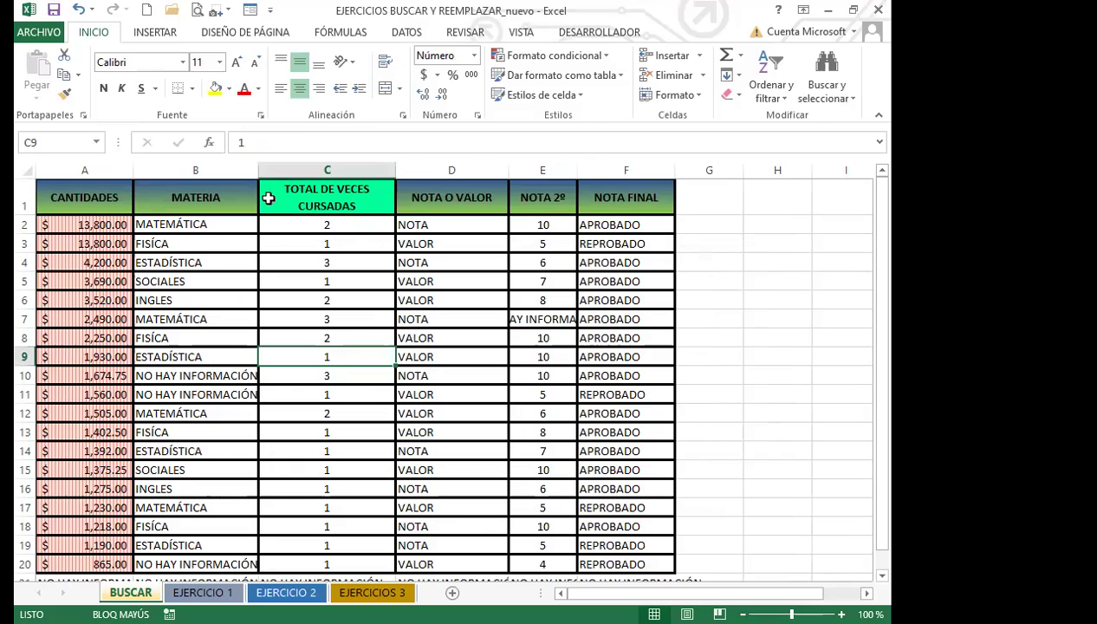
Step: Find all cells containing REPROBADO with the search looking in formulas, enlarge the results list to review the matches, and close the dialog
{"action": "left_click", "coordinate": [219, 244]}
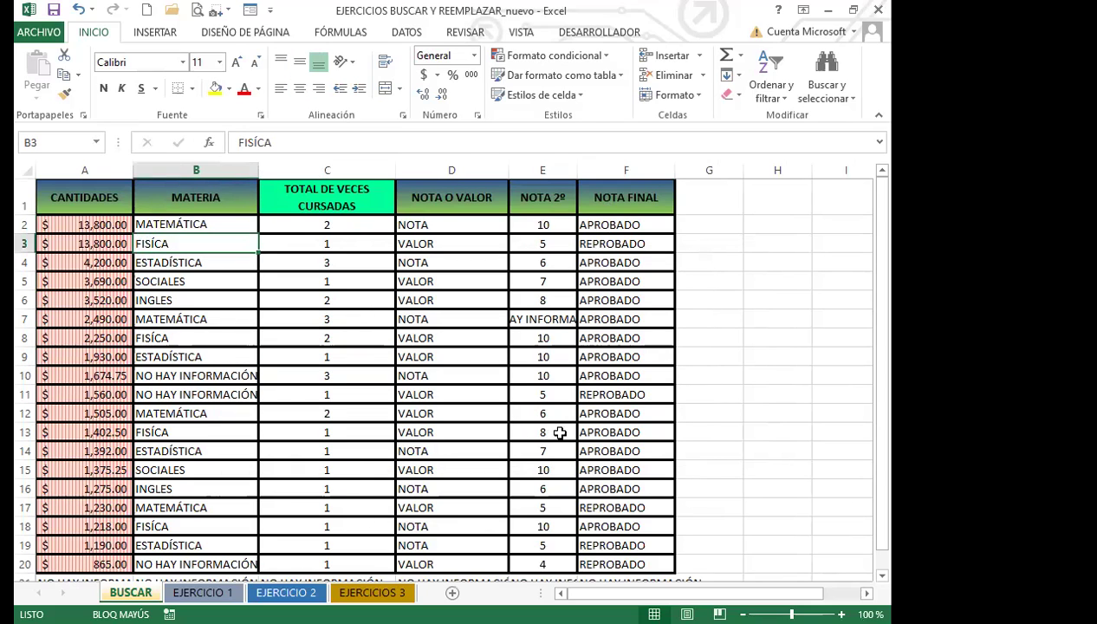
{"action": "key", "text": "ctrl+b"}
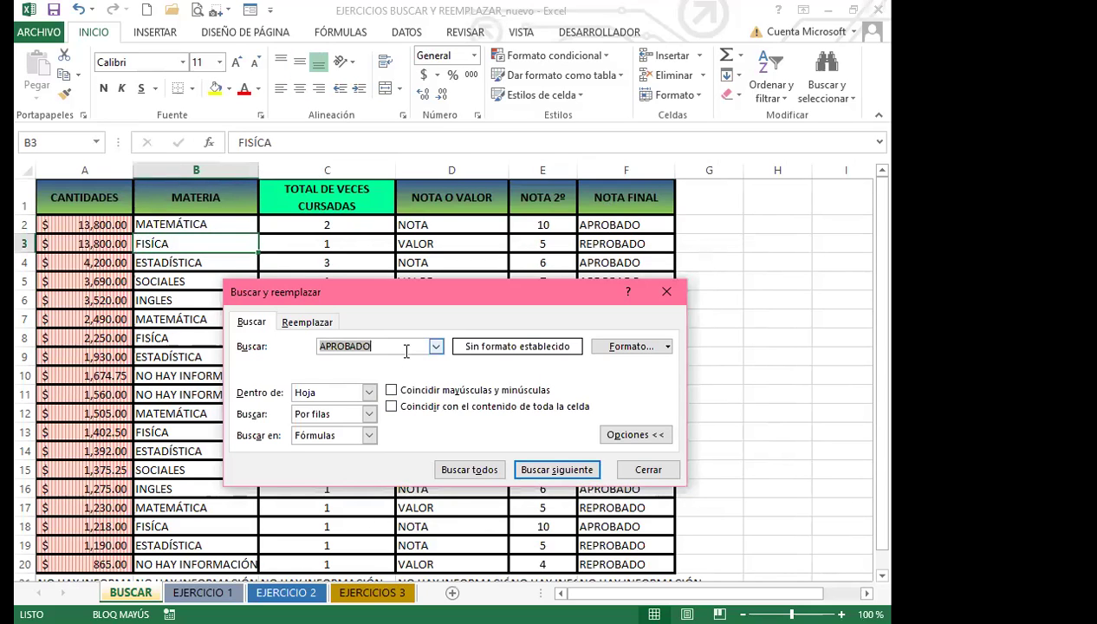
{"action": "type", "text": "REPROBADO"}
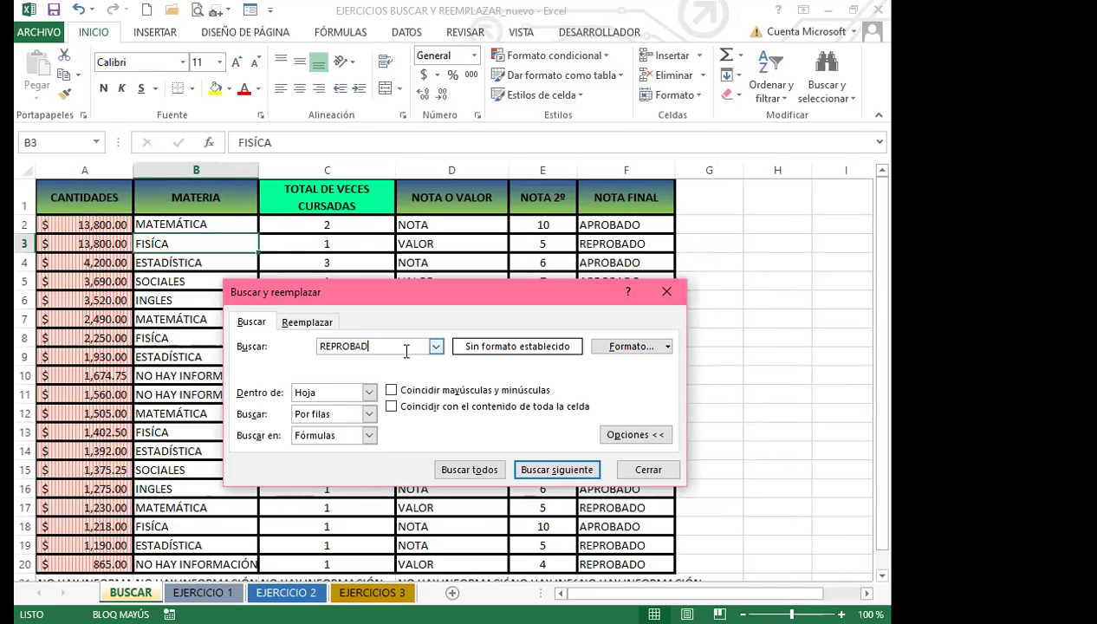
{"action": "left_click", "coordinate": [463, 474]}
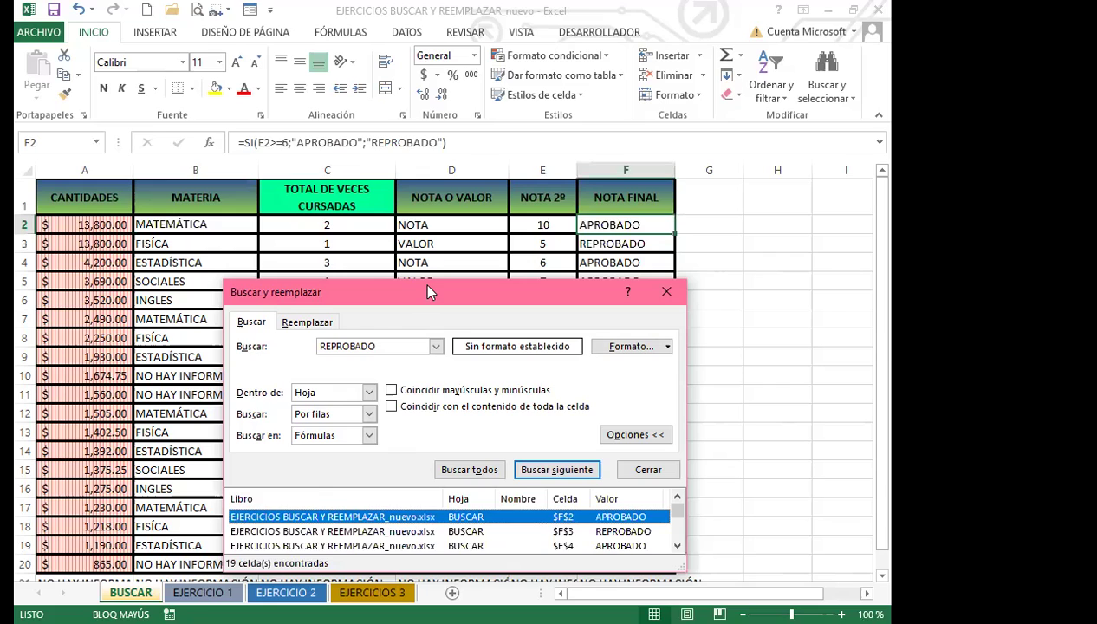
{"action": "left_click_drag", "start_coordinate": [427, 292], "coordinate": [371, 120]}
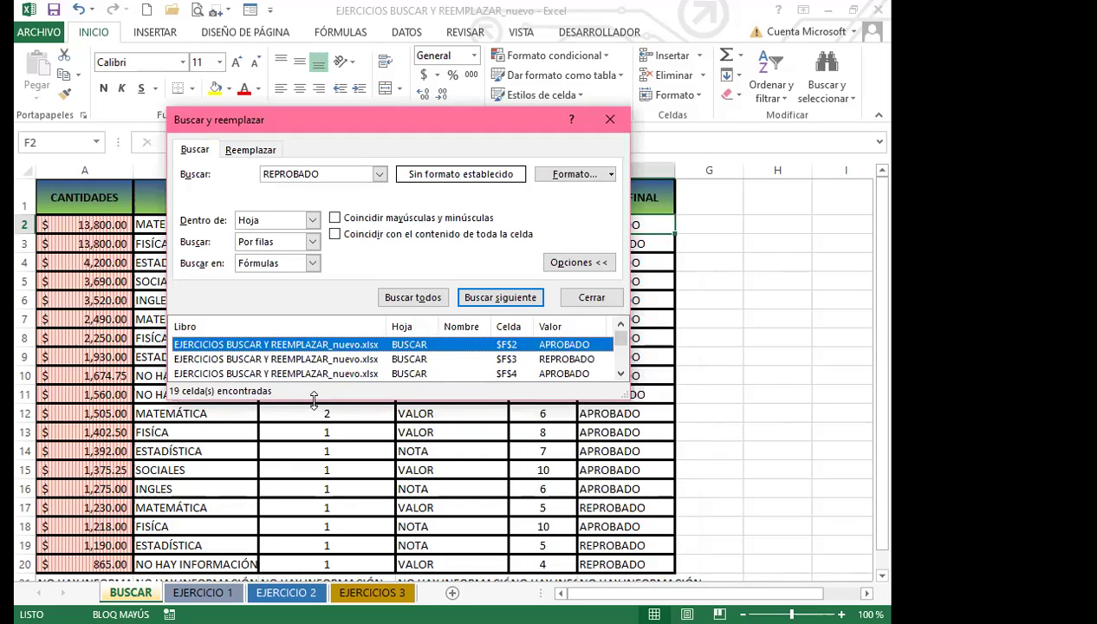
{"action": "left_click_drag", "start_coordinate": [313, 399], "coordinate": [314, 617]}
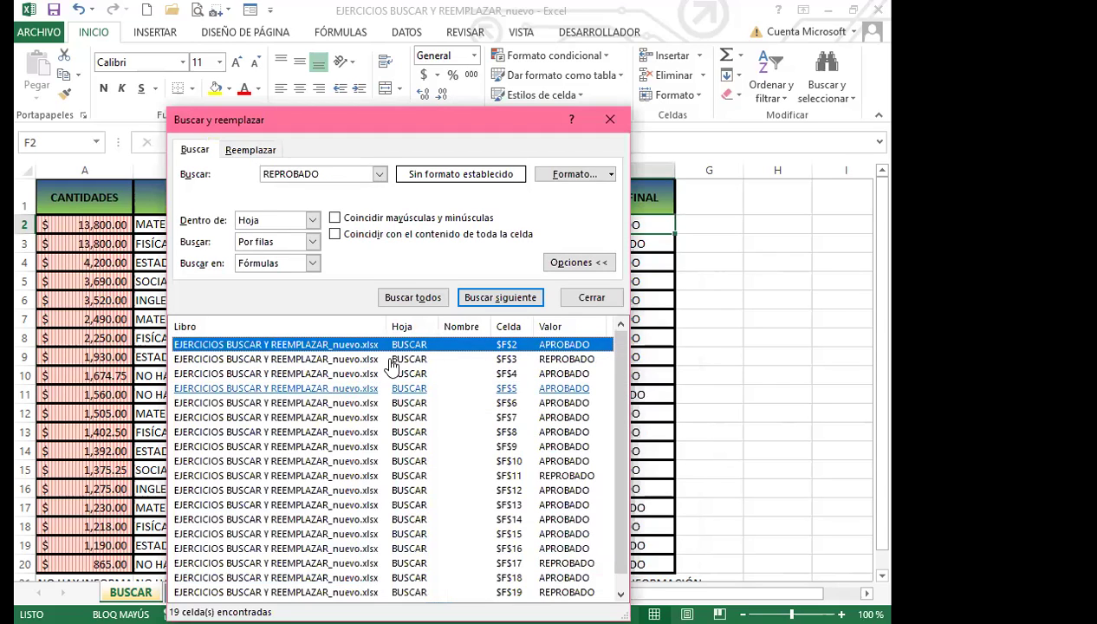
{"action": "left_click", "coordinate": [609, 122]}
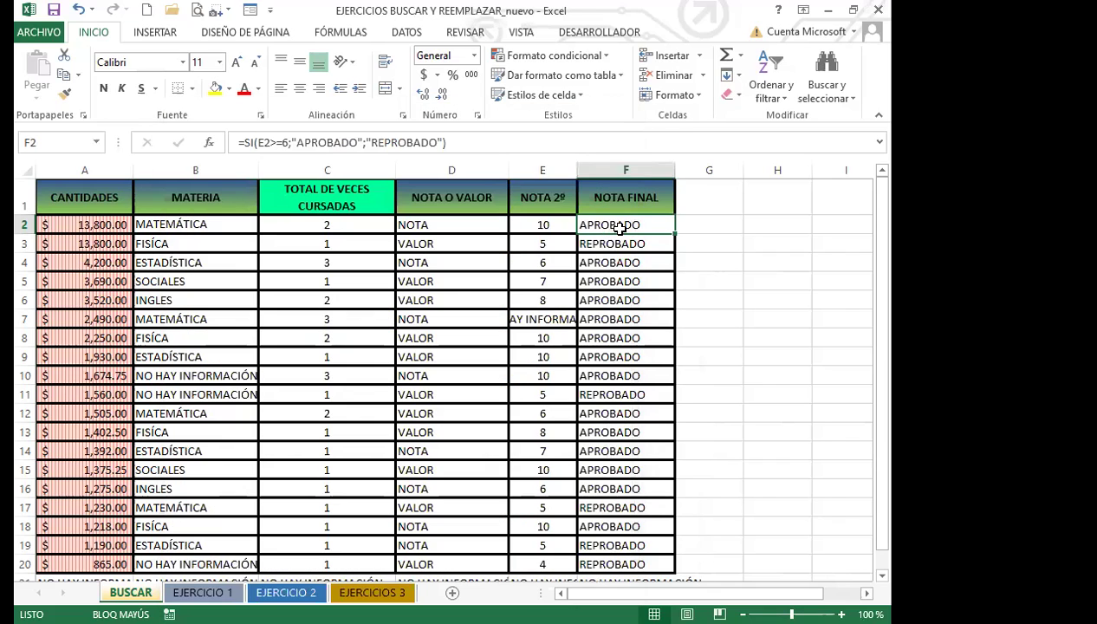
Step: Find all cells containing APROBADO with the search looking in formulas, and enlarge the results list to compare the matches' values
{"action": "left_click", "coordinate": [624, 258]}
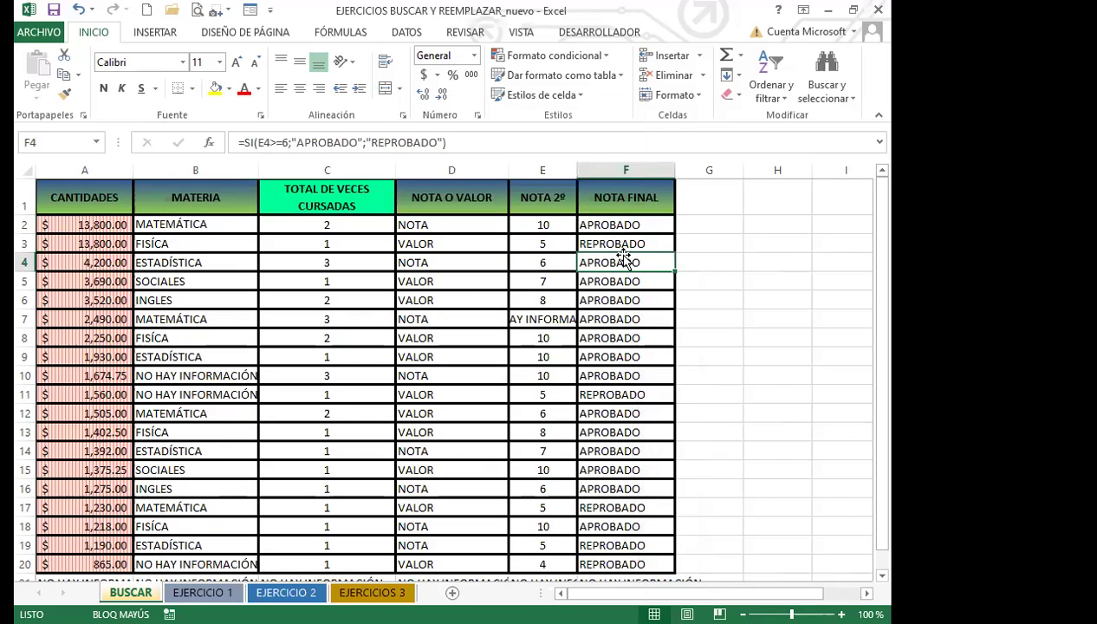
{"action": "key", "text": "ctrl+b"}
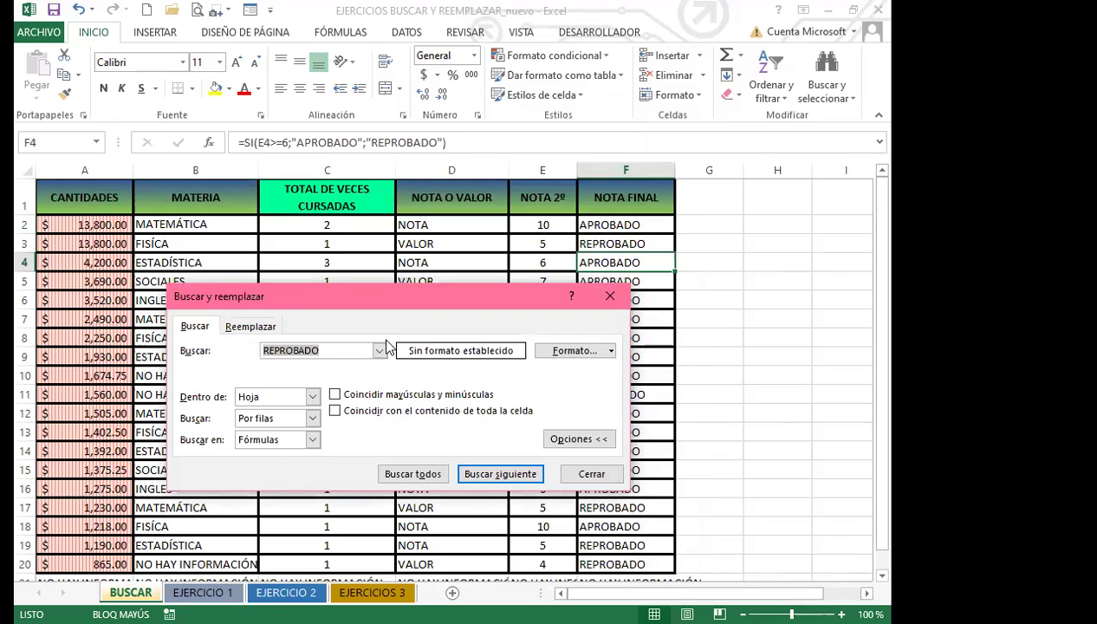
{"action": "type", "text": "APROBADO"}
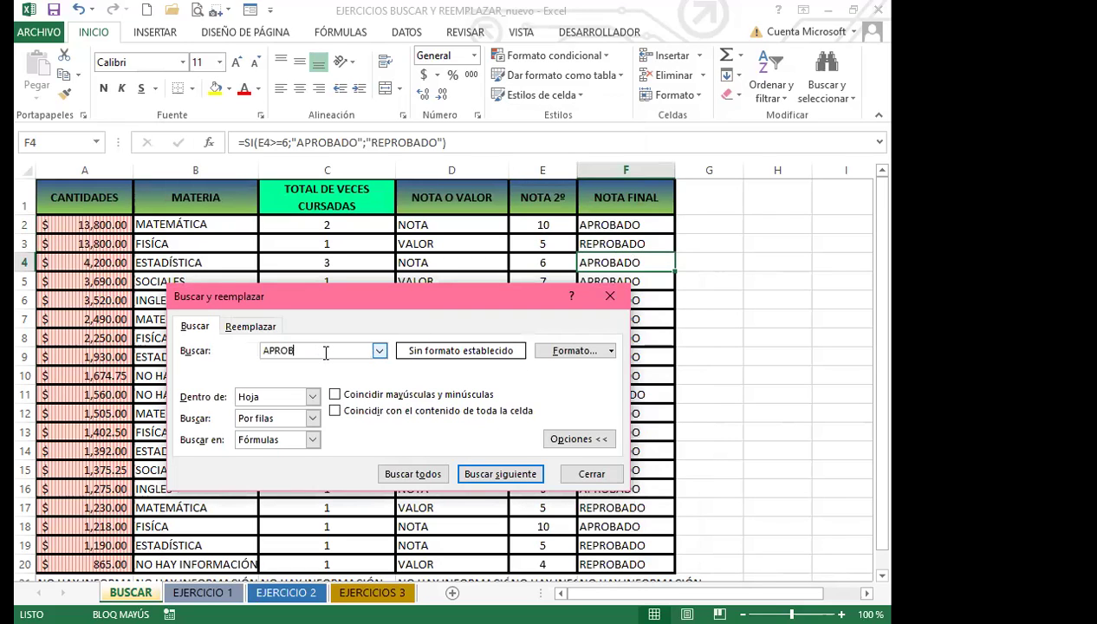
{"action": "left_click", "coordinate": [414, 473]}
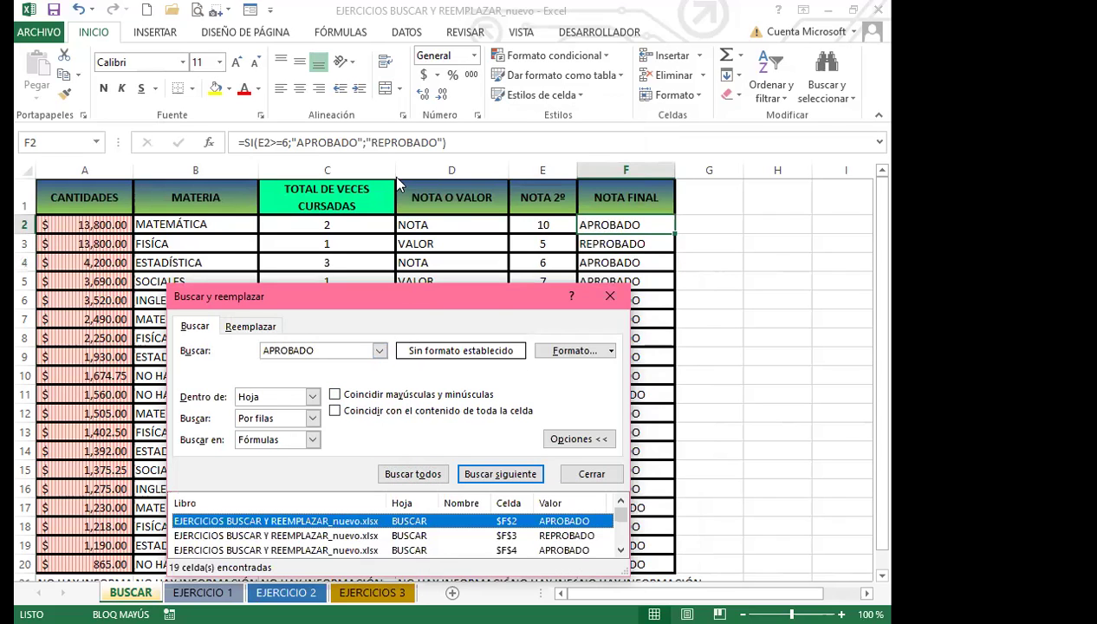
{"action": "left_click_drag", "start_coordinate": [419, 310], "coordinate": [434, 154]}
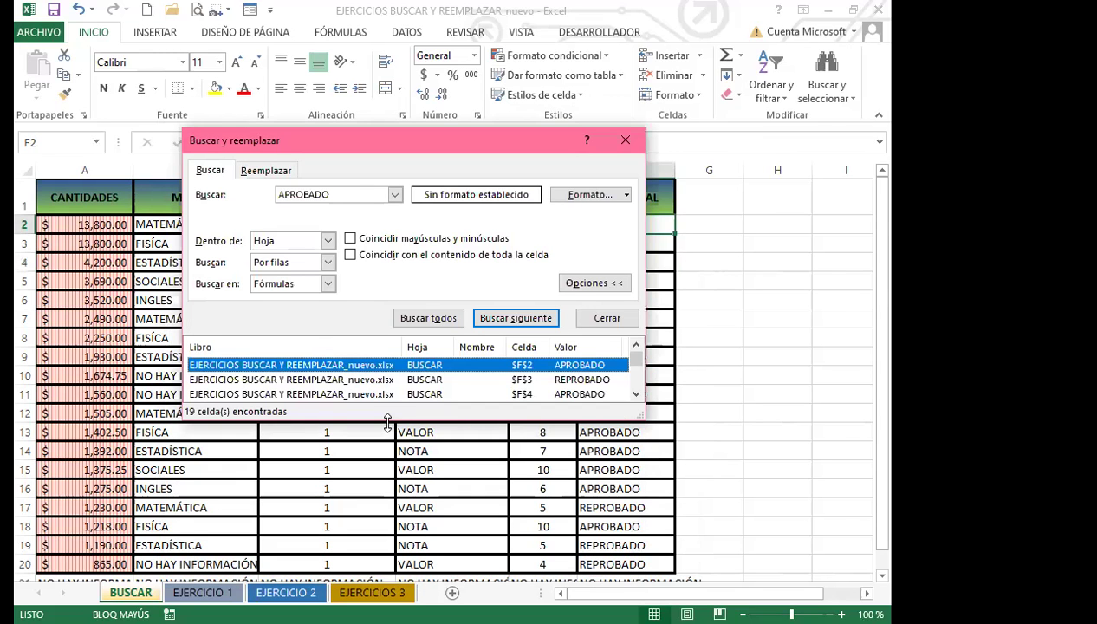
{"action": "left_click_drag", "start_coordinate": [387, 422], "coordinate": [387, 609]}
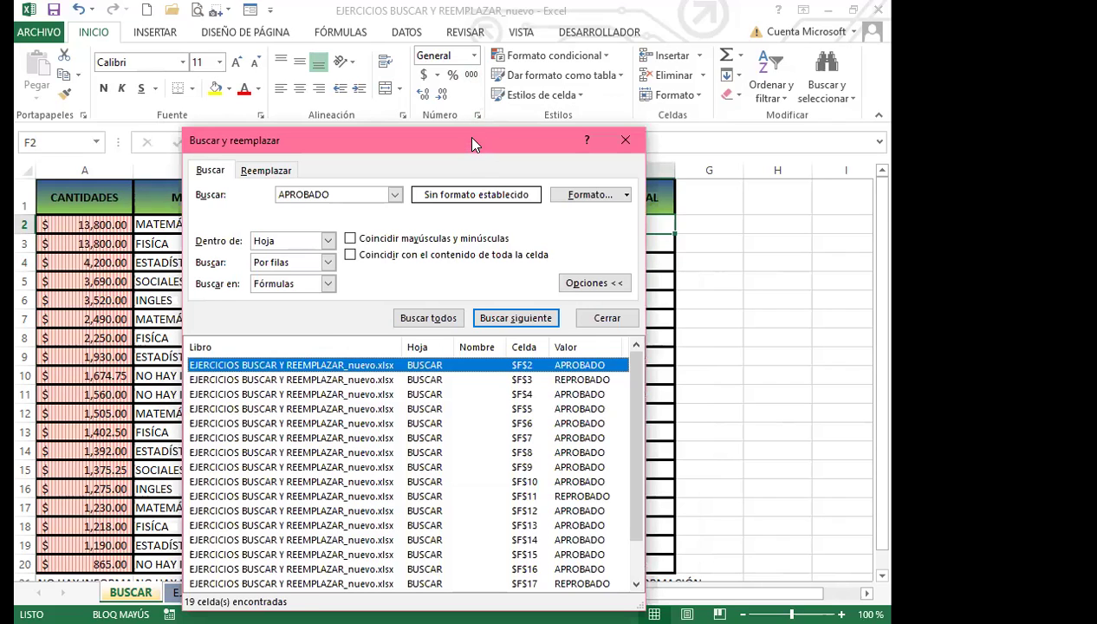
{"action": "left_click_drag", "start_coordinate": [472, 143], "coordinate": [472, 52]}
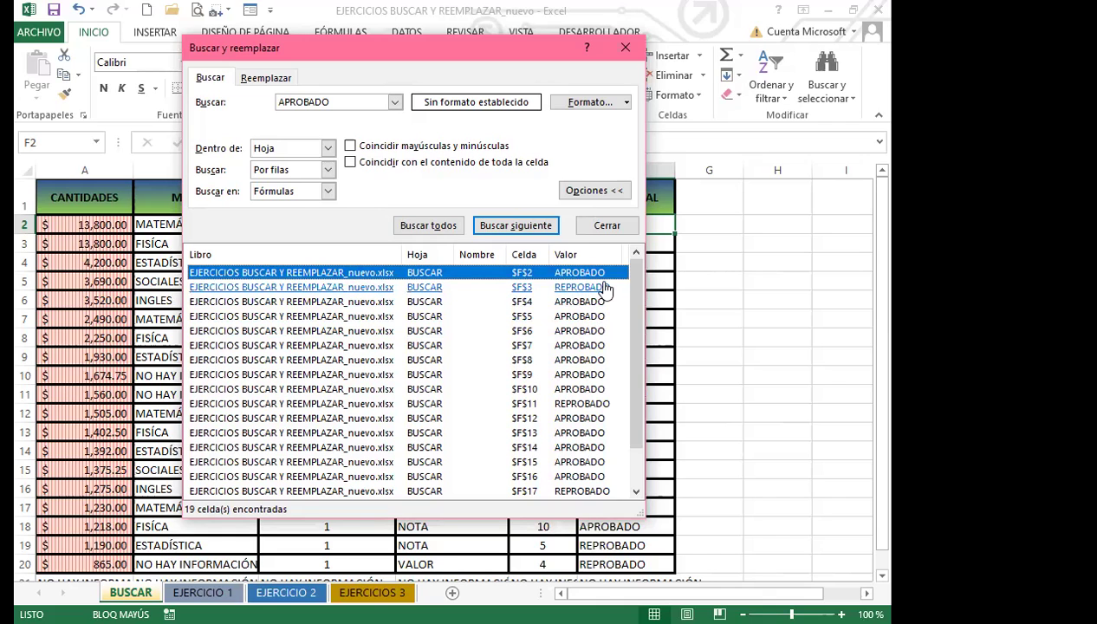
{"action": "left_click_drag", "start_coordinate": [636, 292], "coordinate": [643, 271]}
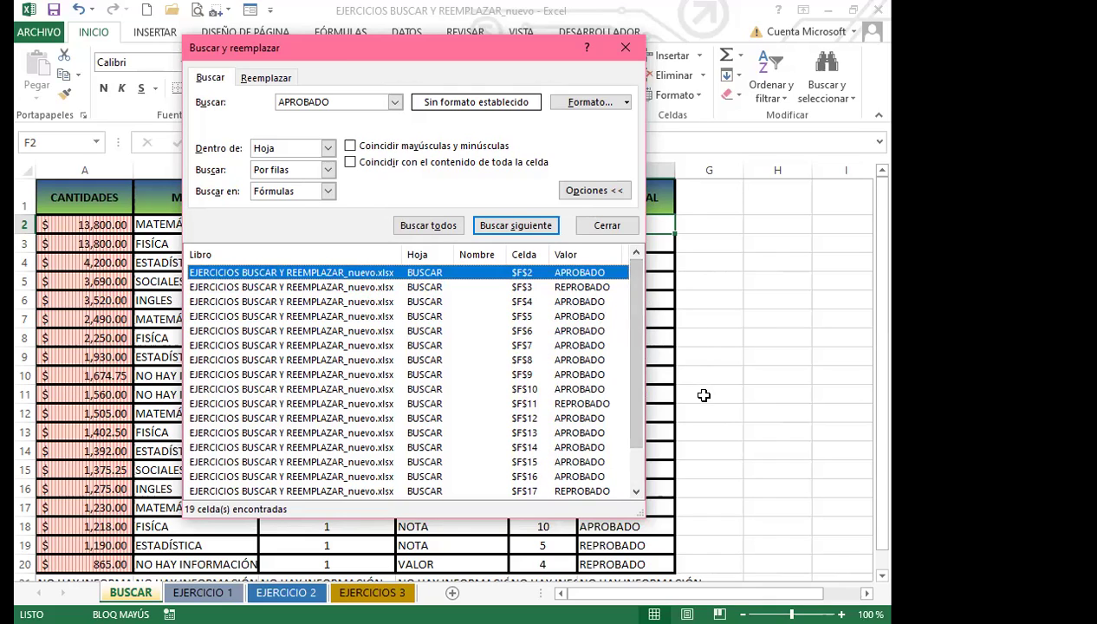
Step: Switch the search to look in Valores, find all APROBADO cells, and widen the dialog to show each match's full formula
{"action": "left_click", "coordinate": [328, 192]}
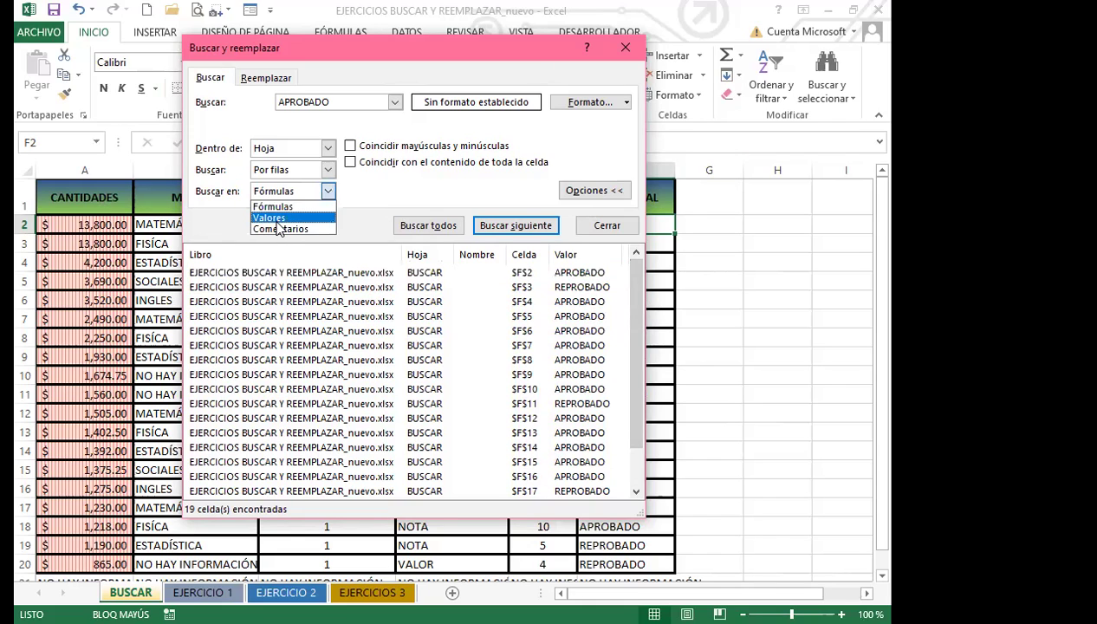
{"action": "left_click", "coordinate": [276, 218]}
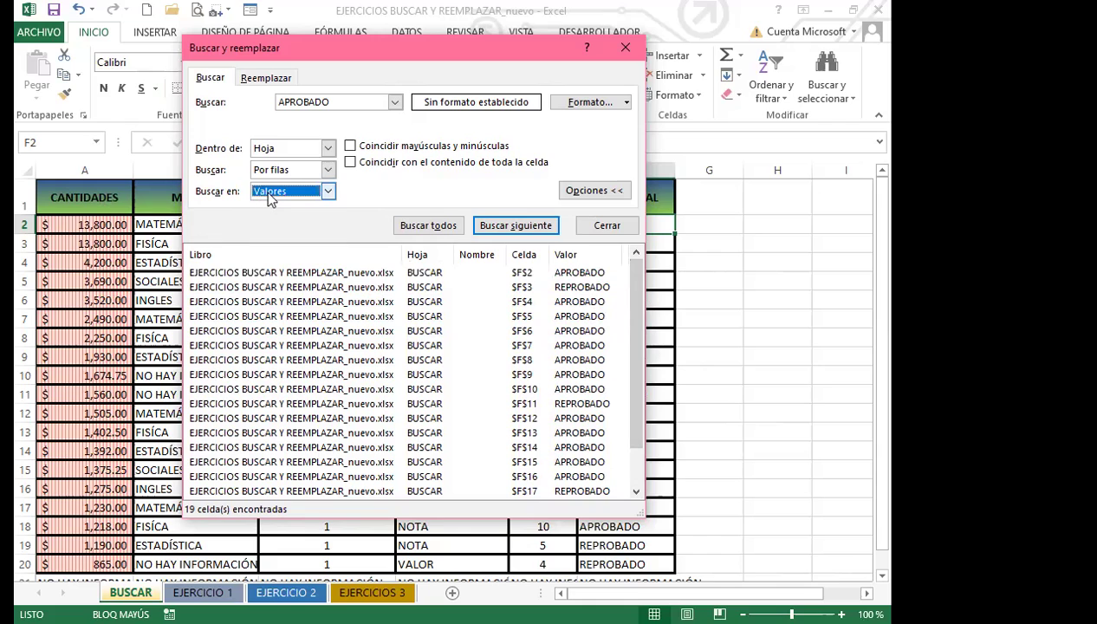
{"action": "left_click", "coordinate": [419, 225]}
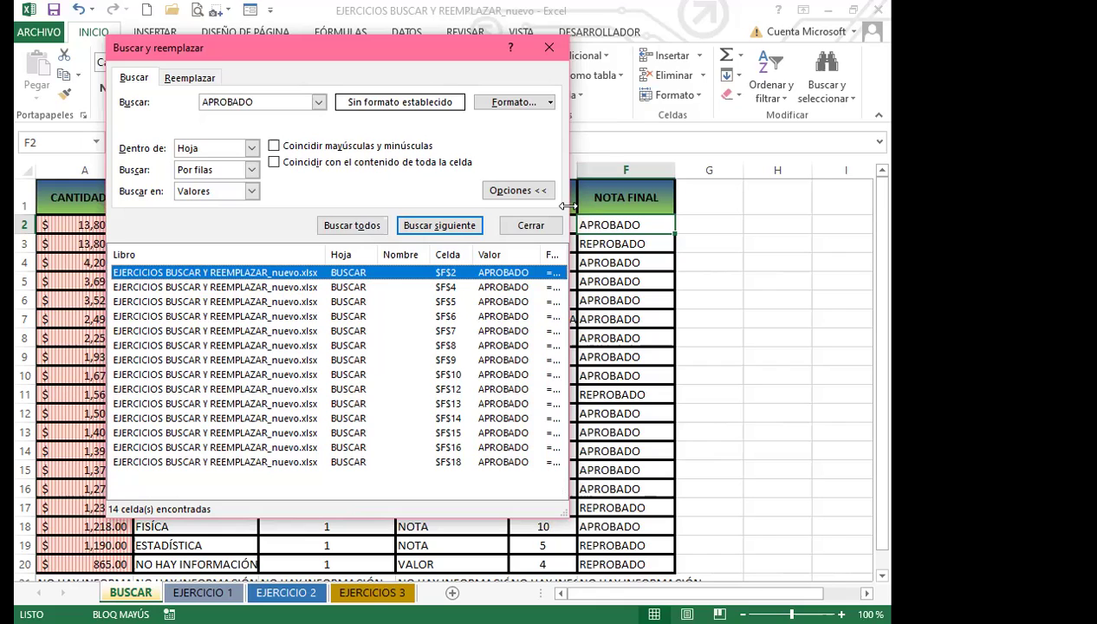
{"action": "left_click_drag", "start_coordinate": [568, 206], "coordinate": [854, 205]}
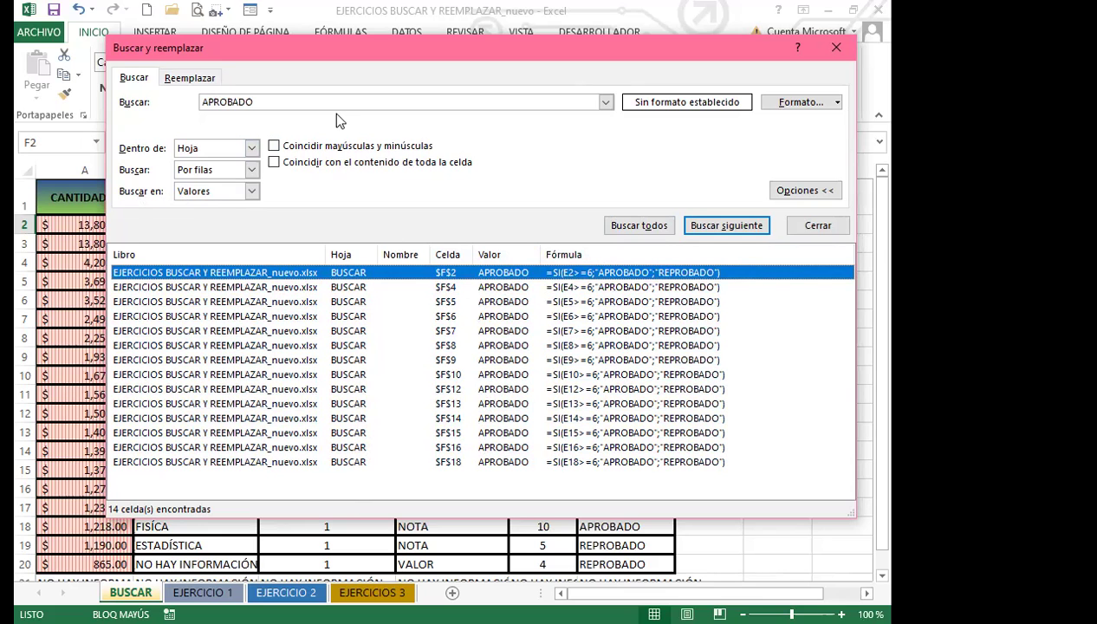
Step: Find all cells on the sheet whose value contains REPROBADO, keeping the search in Valores, and review the results
{"action": "left_click", "coordinate": [159, 96]}
{"action": "type", "text": "RE"}
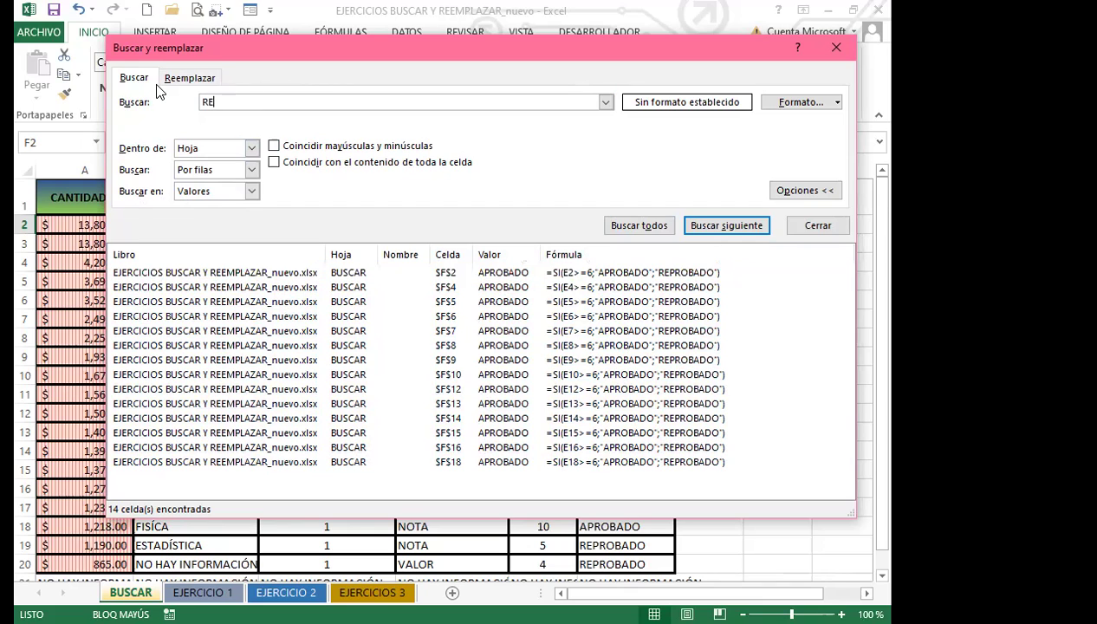
{"action": "type", "text": "PROBADO"}
{"action": "left_click", "coordinate": [638, 225]}
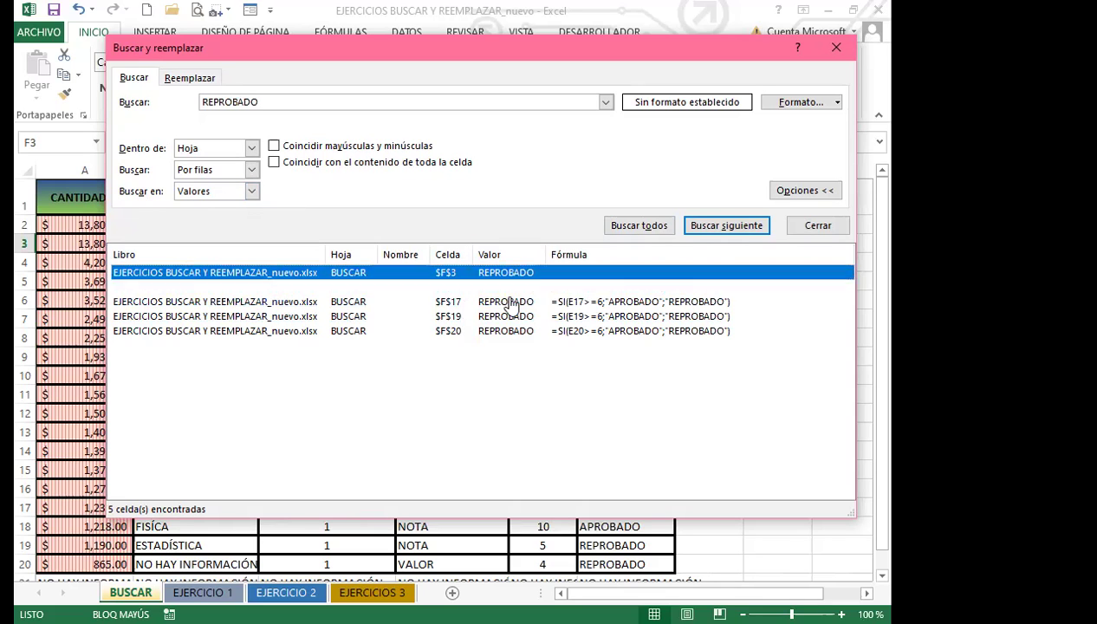
{"action": "left_click", "coordinate": [506, 375]}
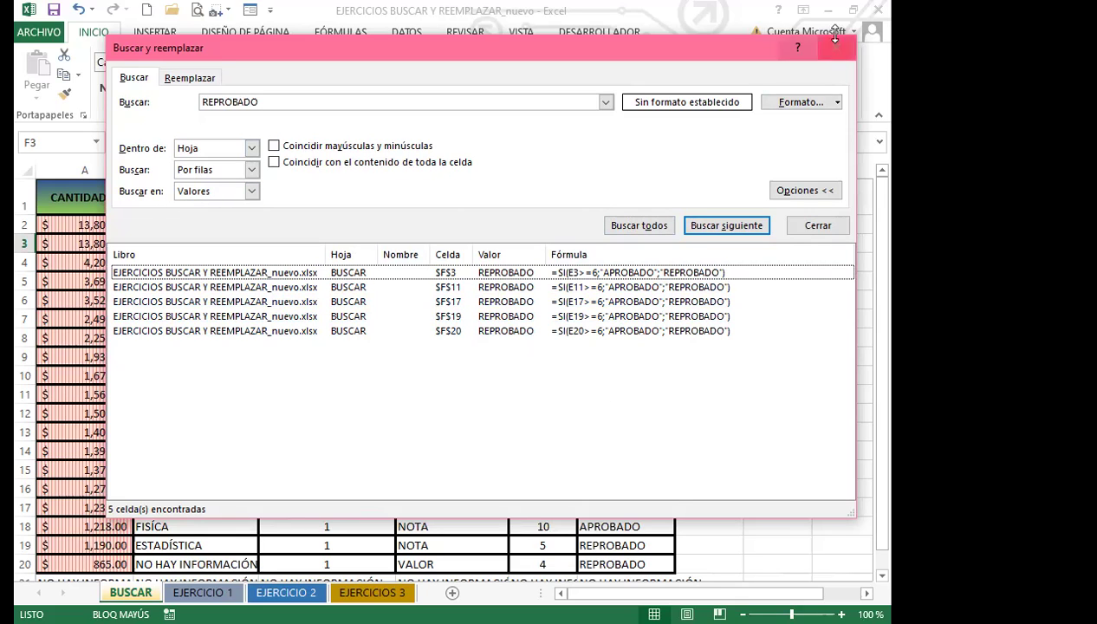
Step: Clear the search text, search the sheet's values for blank cells, and close the search dialog
{"action": "double_click", "coordinate": [259, 102]}
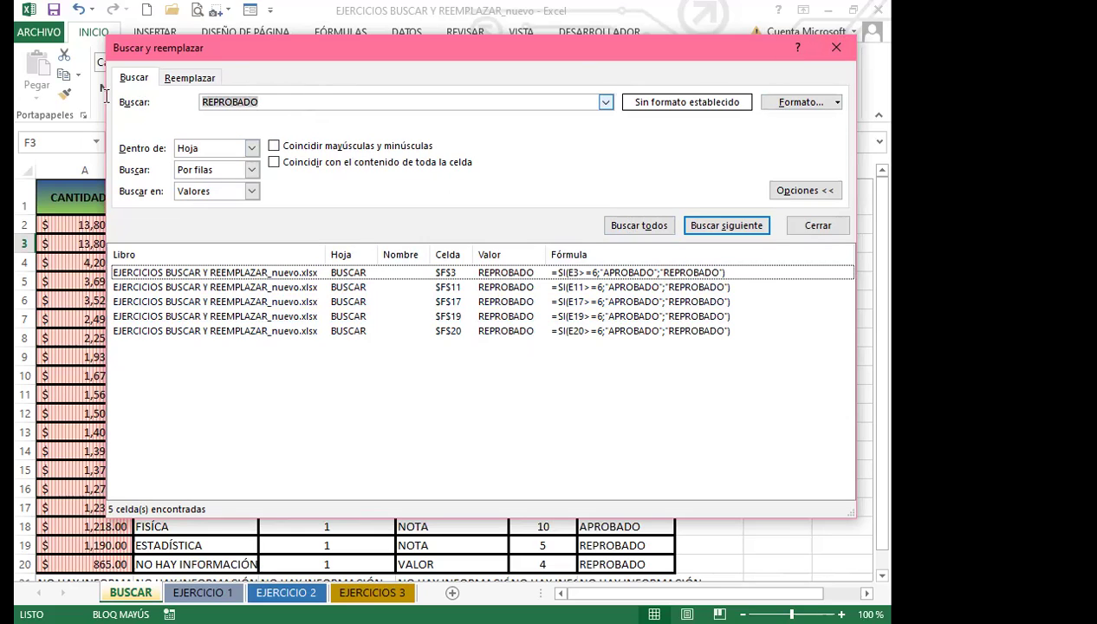
{"action": "key", "text": "BackSpace"}
{"action": "left_click", "coordinate": [629, 223]}
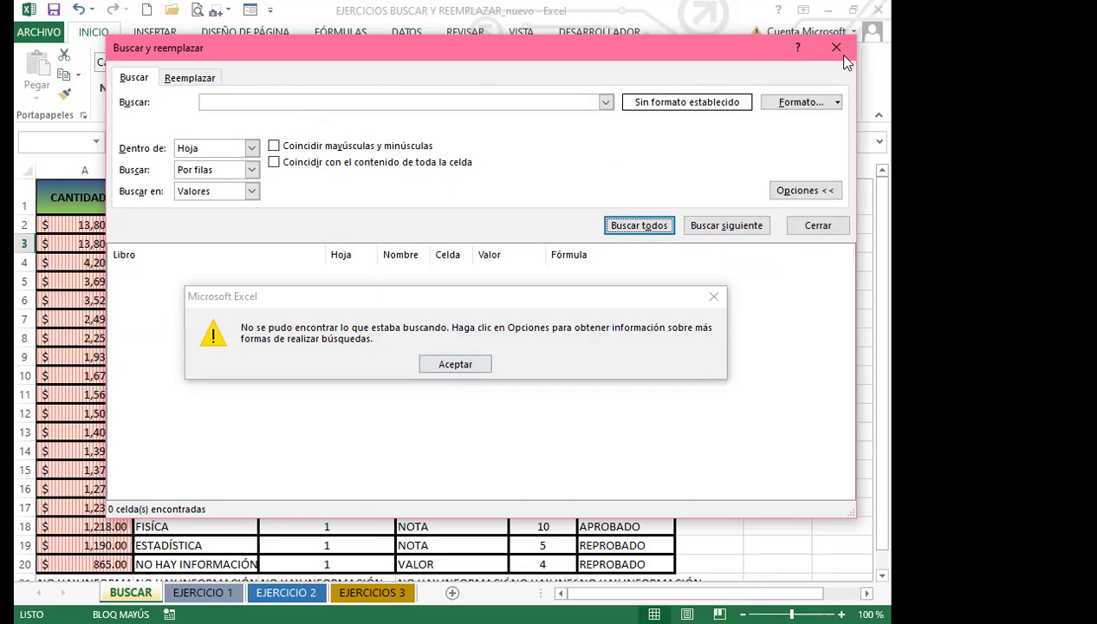
{"action": "key", "text": "Escape"}
{"action": "key", "text": "Escape"}
Step: Look over the tables on the BUSCAR, EJERCICIO 1, EJERCICIO 2 and EJERCICIOS 3 sheets, and return to BUSCAR
{"action": "left_click", "coordinate": [452, 356]}
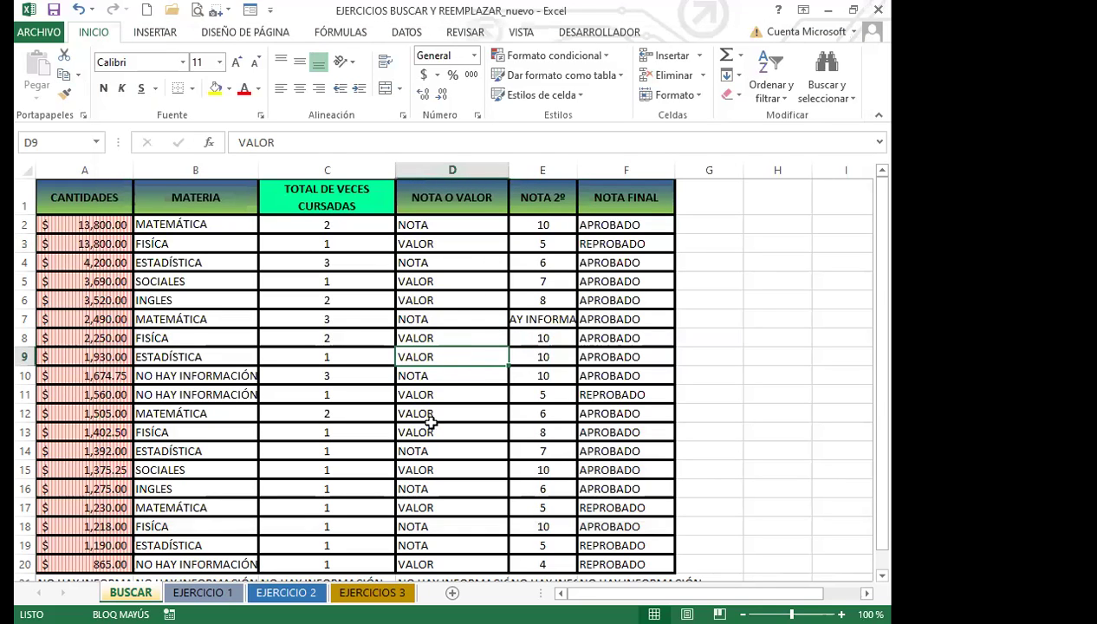
{"action": "scroll", "coordinate": [429, 441], "scroll_direction": "down", "scroll_amount": 1}
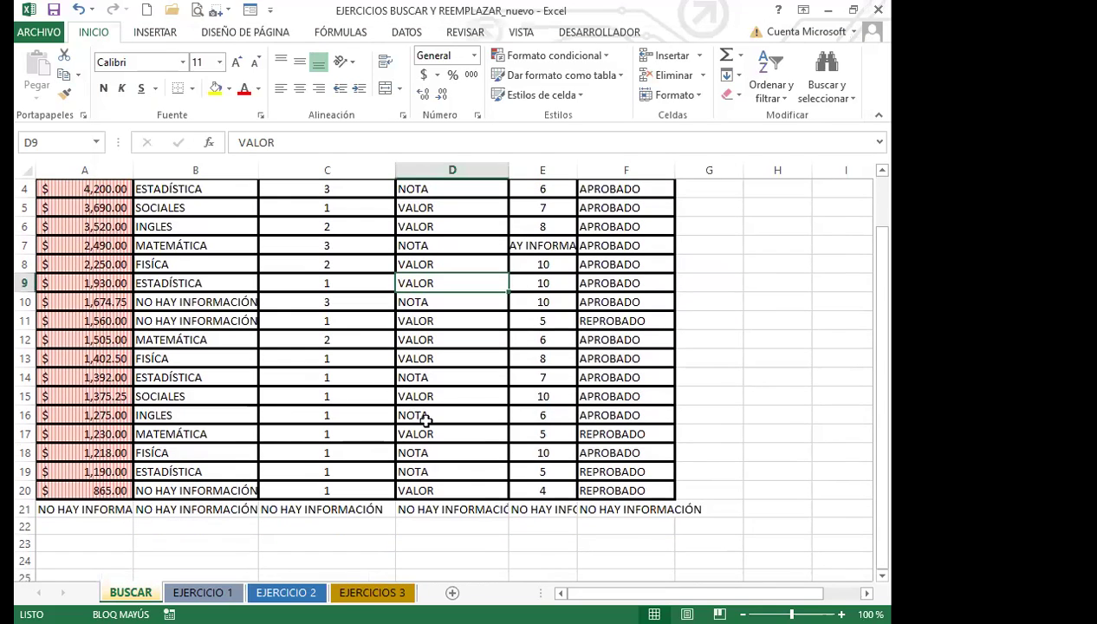
{"action": "scroll", "coordinate": [260, 414], "scroll_direction": "up", "scroll_amount": 1}
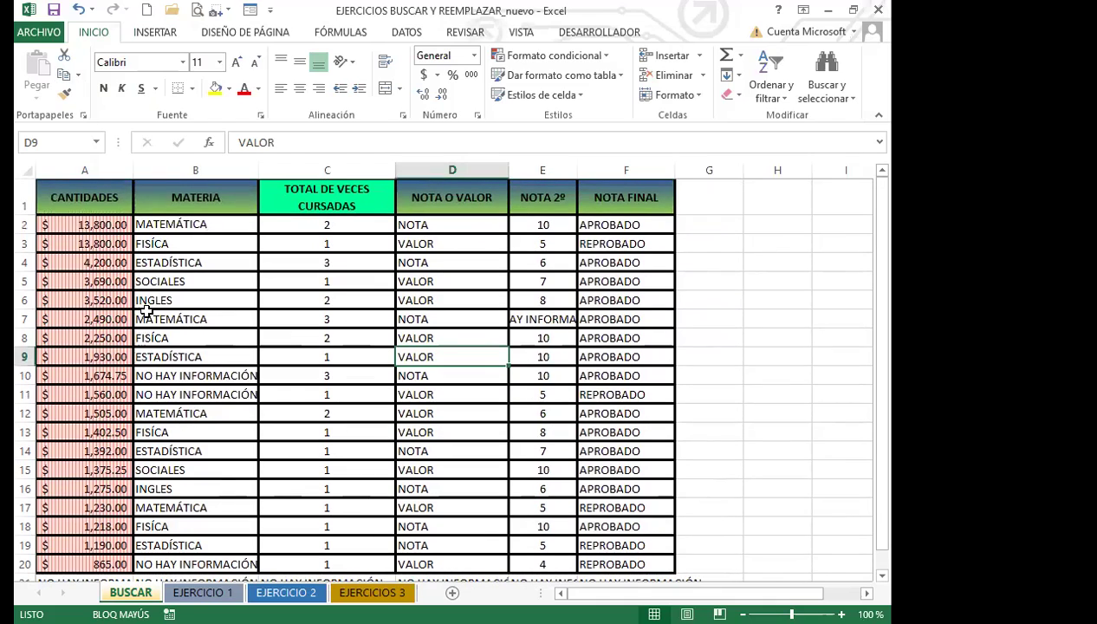
{"action": "left_click", "coordinate": [459, 316]}
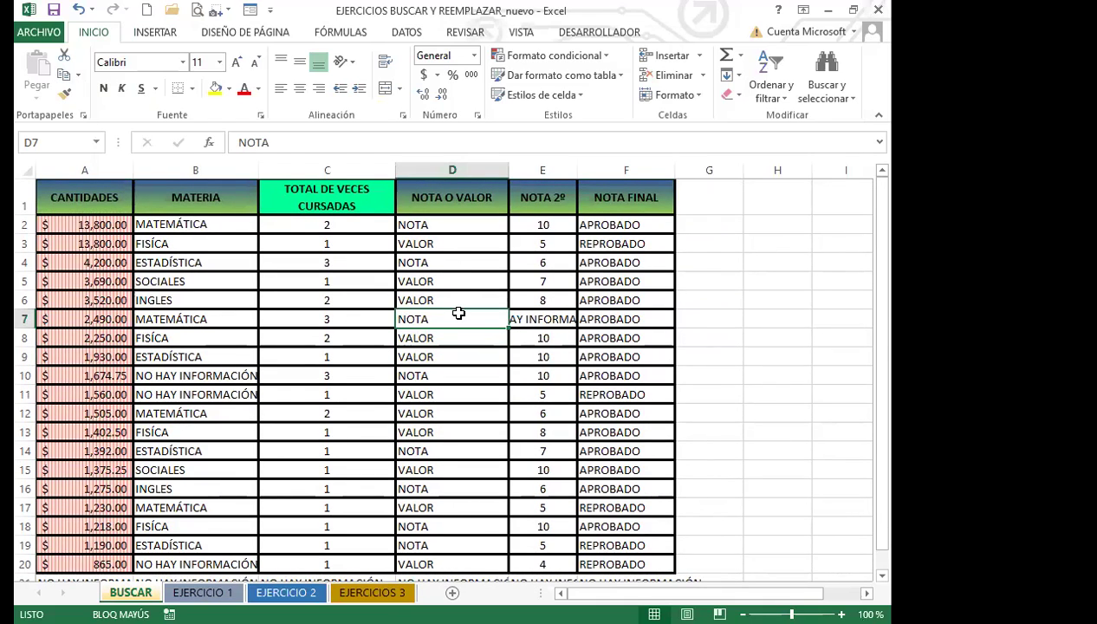
{"action": "left_click", "coordinate": [208, 592]}
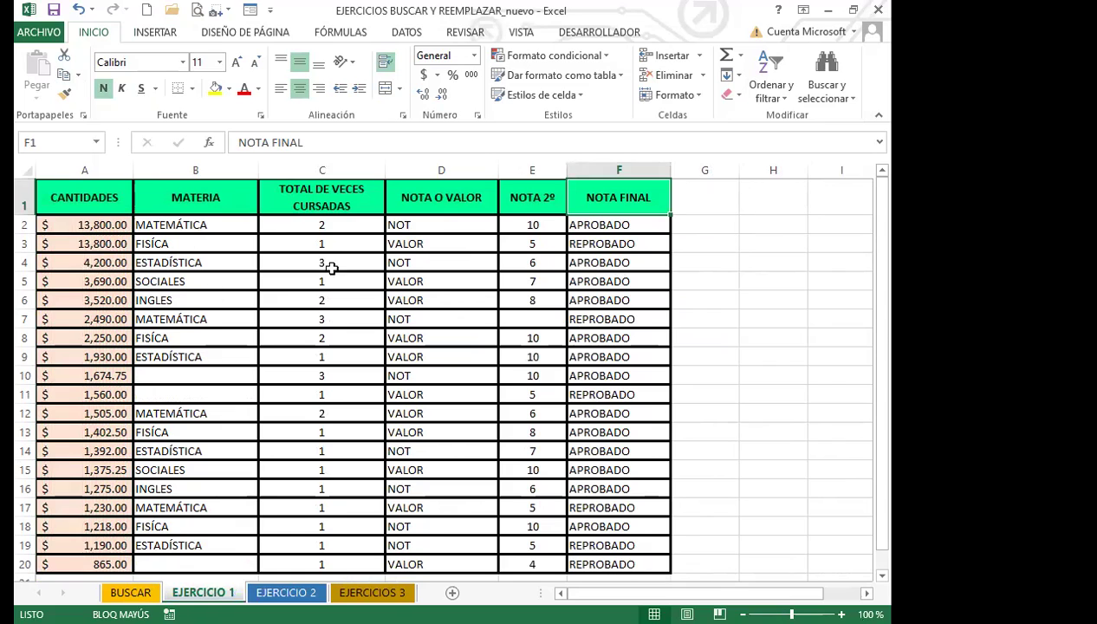
{"action": "scroll", "coordinate": [186, 434], "scroll_direction": "down", "scroll_amount": 2}
{"action": "scroll", "coordinate": [292, 478], "scroll_direction": "up", "scroll_amount": 2}
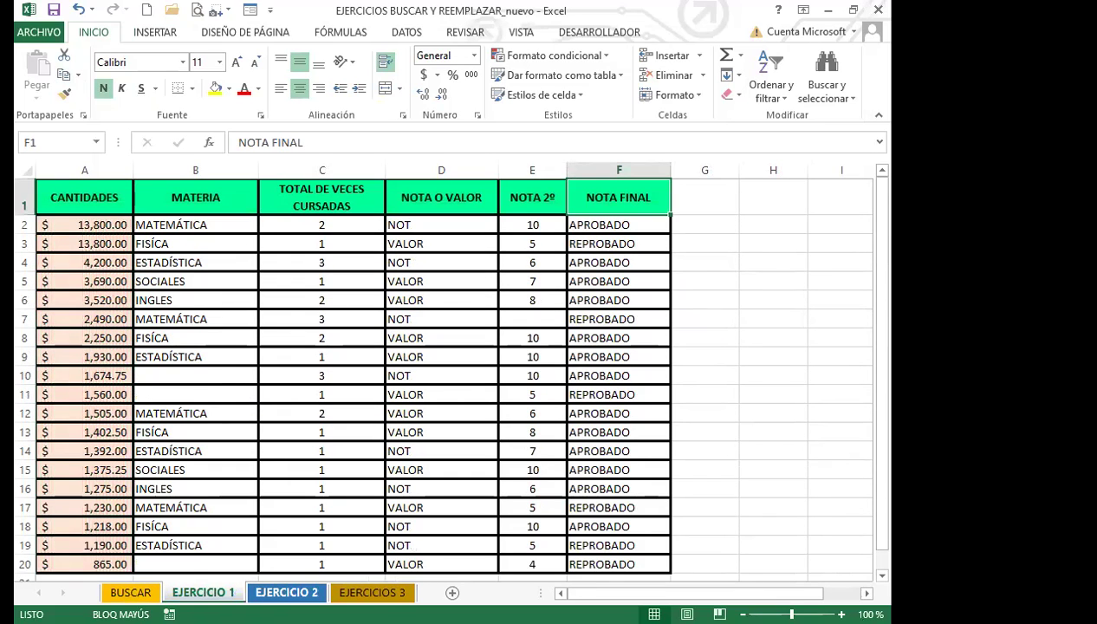
{"action": "left_click", "coordinate": [286, 592]}
{"action": "left_click", "coordinate": [97, 300]}
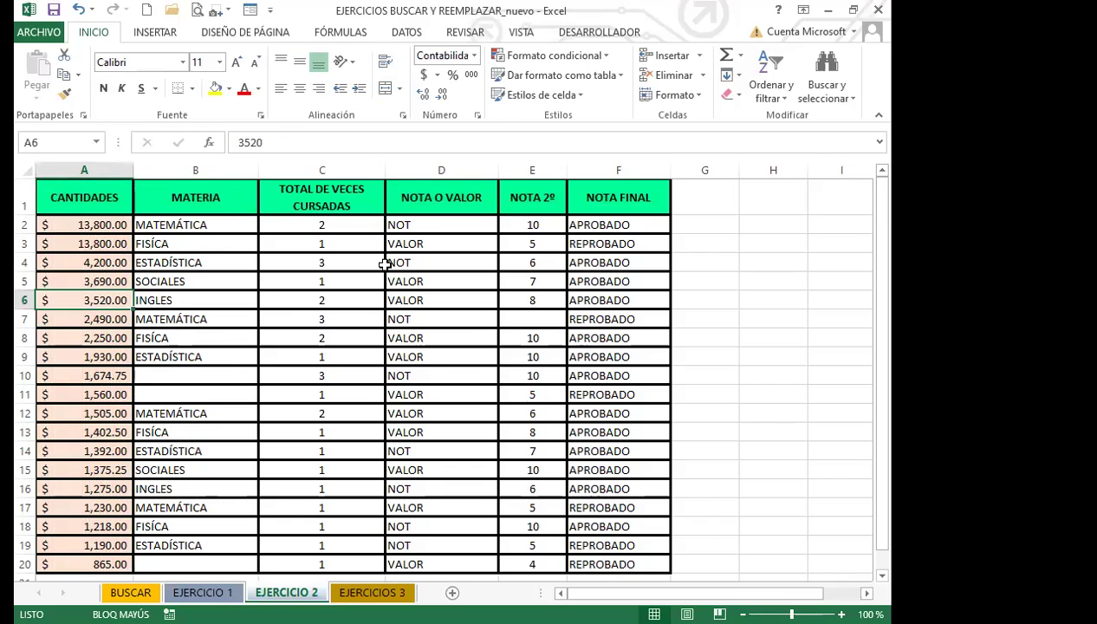
{"action": "scroll", "coordinate": [479, 423], "scroll_direction": "down", "scroll_amount": 1}
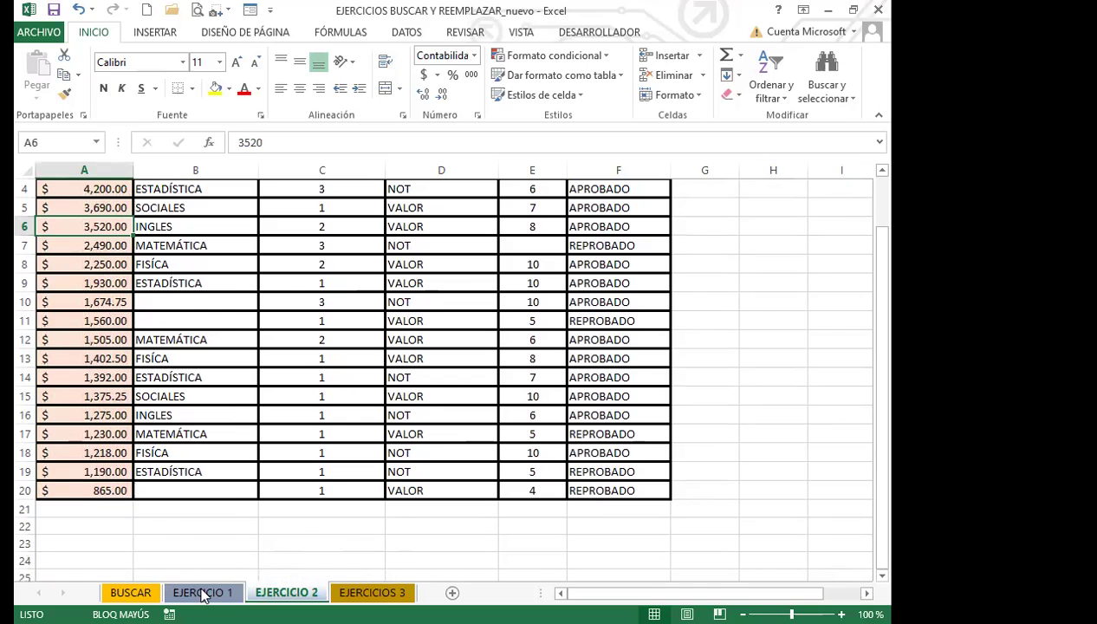
{"action": "left_click", "coordinate": [374, 592]}
{"action": "left_click", "coordinate": [192, 436]}
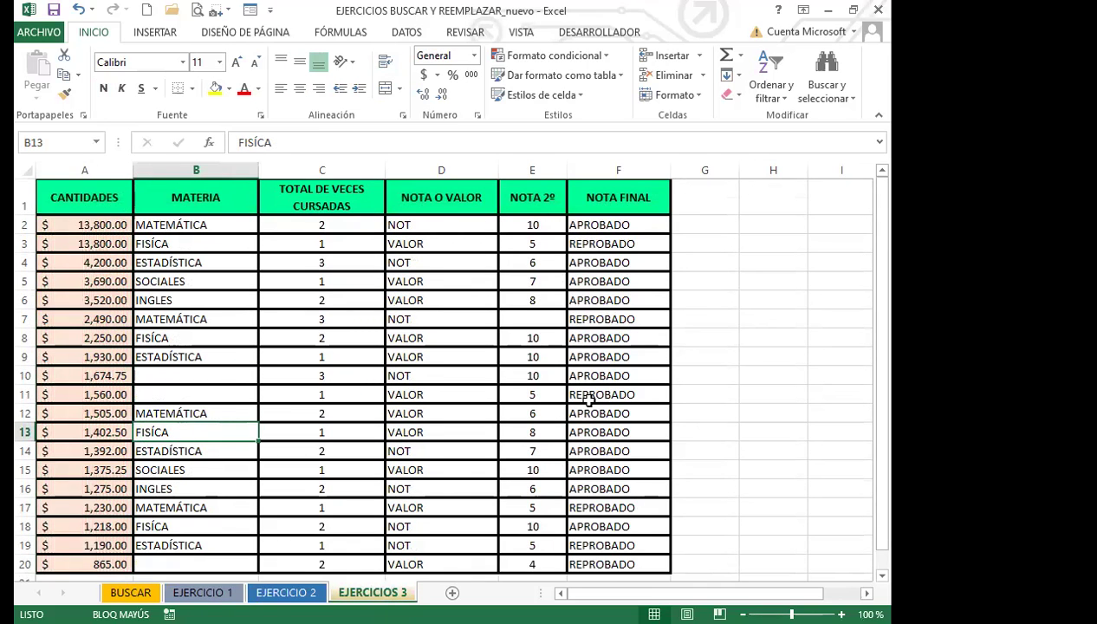
{"action": "scroll", "coordinate": [588, 399], "scroll_direction": "down", "scroll_amount": 4}
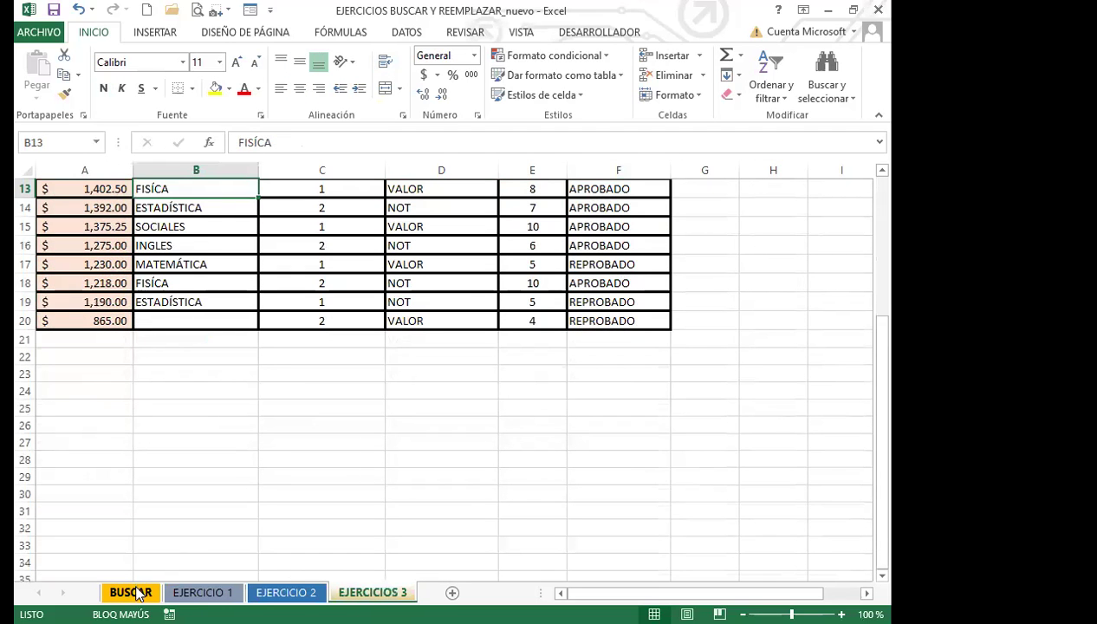
{"action": "left_click", "coordinate": [136, 591]}
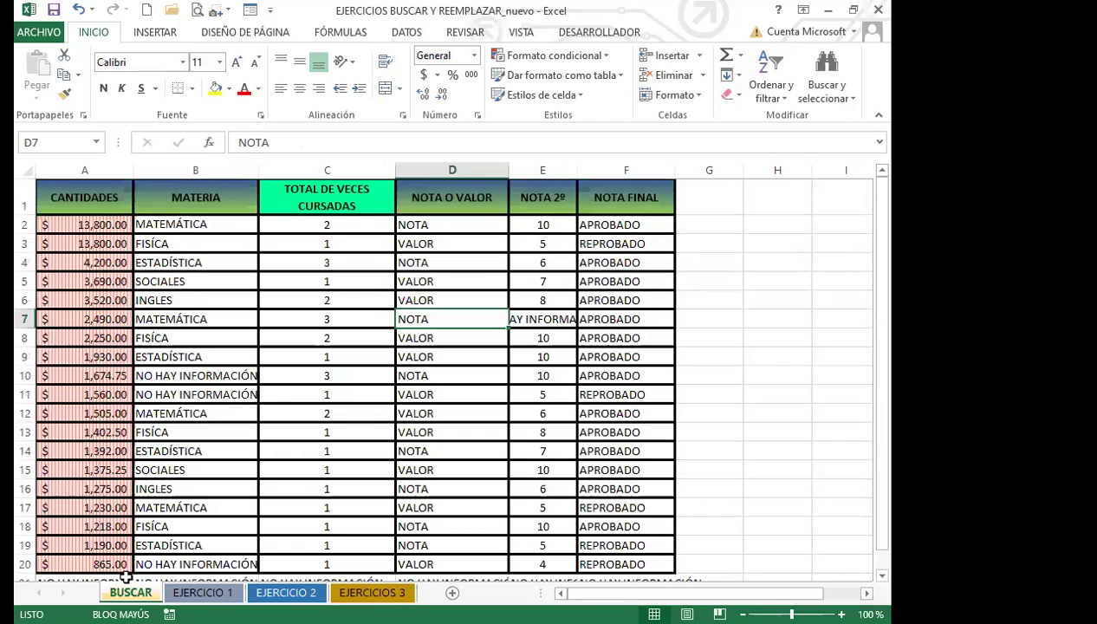
Step: Look over the tables on the EJERCICIO 1, EJERCICIO 2 and EJERCICIOS 3 sheets, ending on EJERCICIOS 3
{"action": "left_click", "coordinate": [199, 501]}
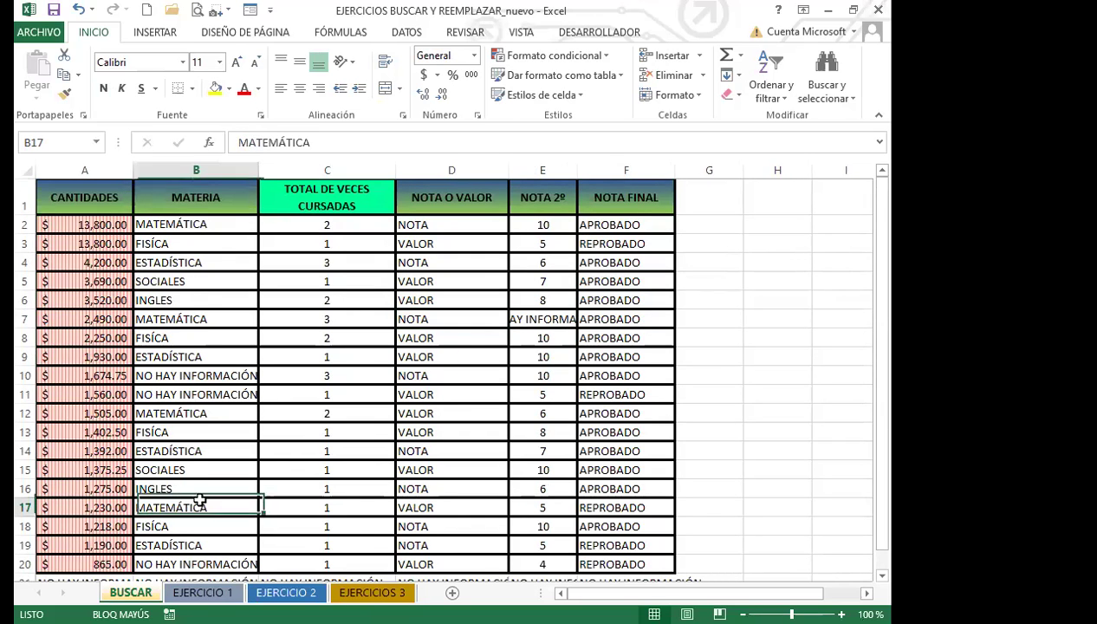
{"action": "left_click", "coordinate": [222, 592]}
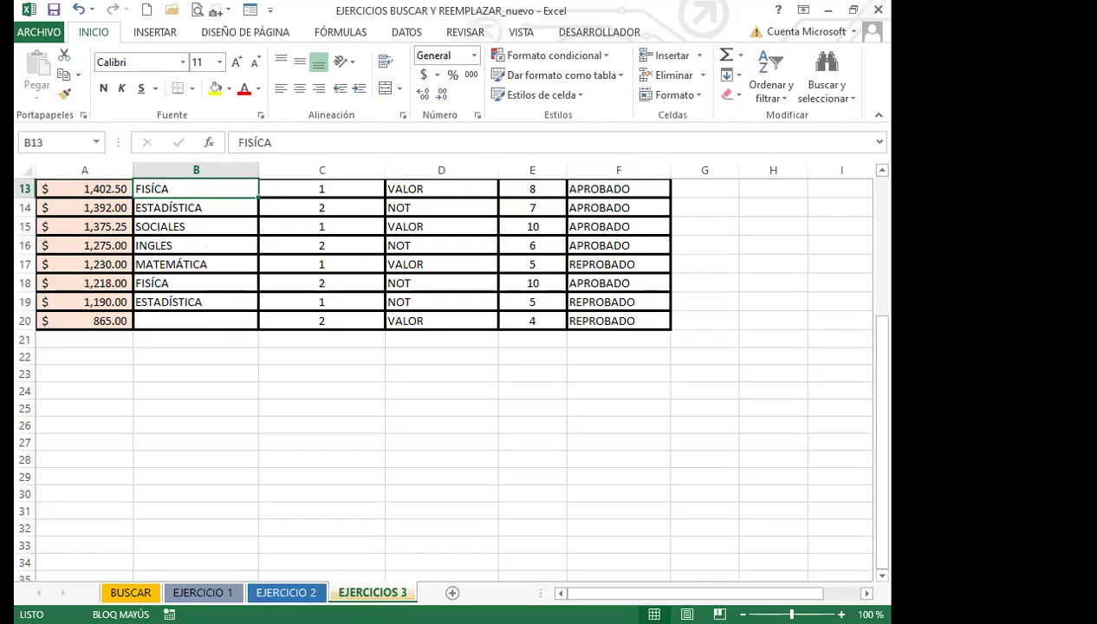
{"action": "left_click", "coordinate": [344, 407]}
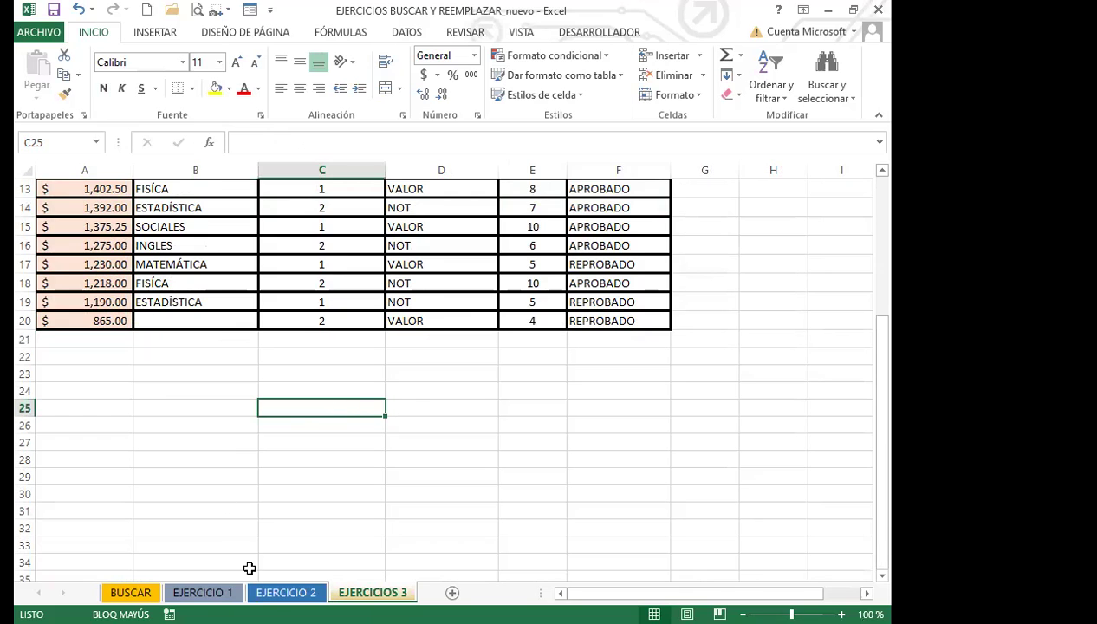
{"action": "left_click", "coordinate": [202, 592]}
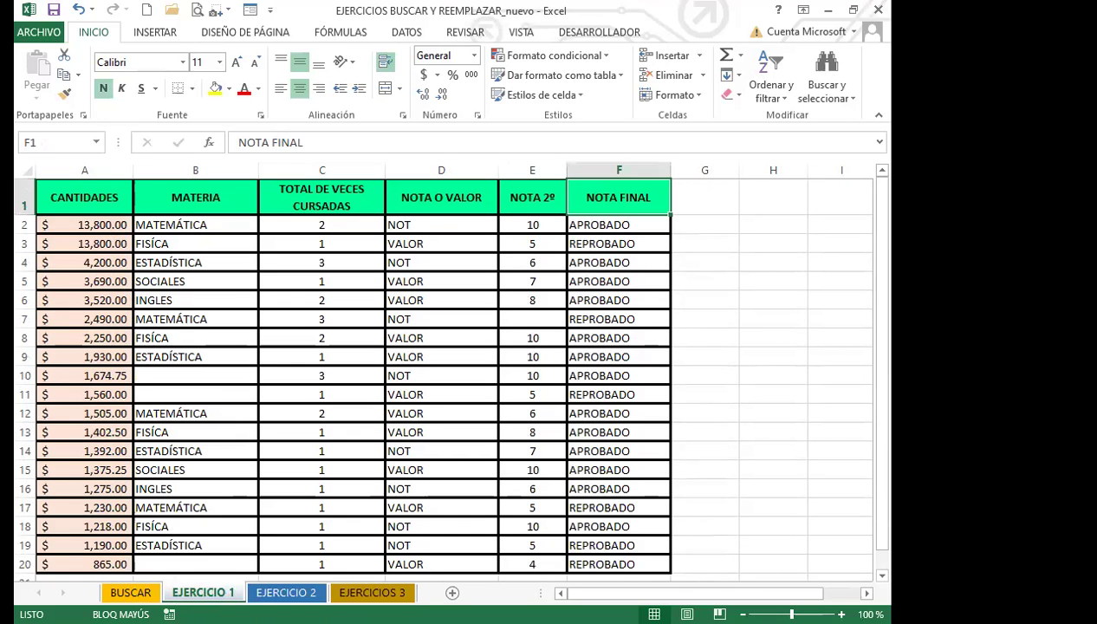
{"action": "left_click", "coordinate": [286, 592]}
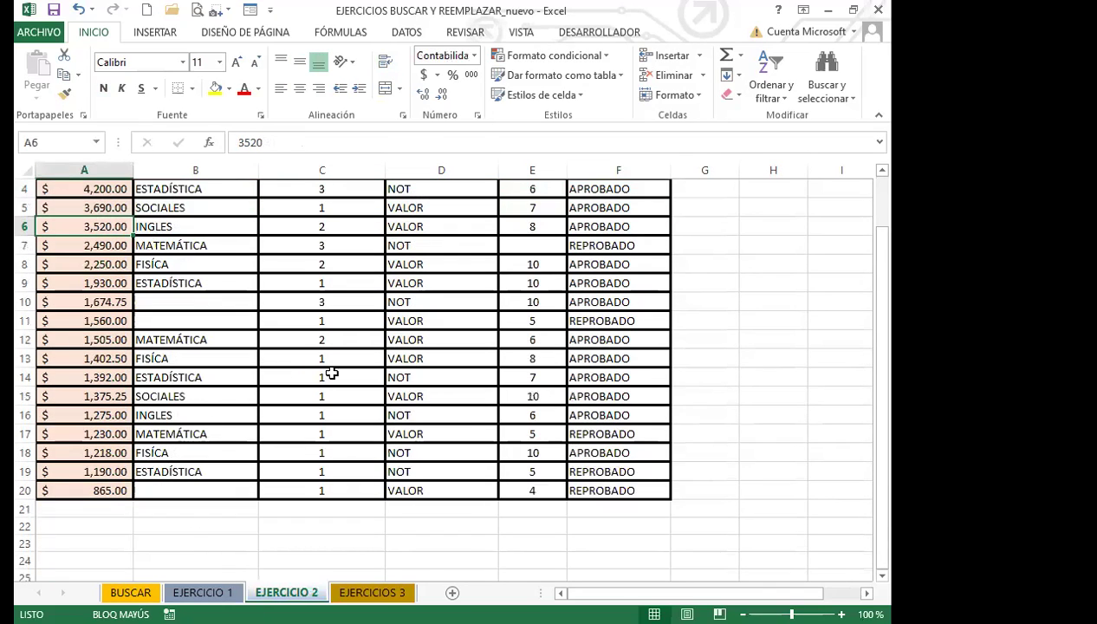
{"action": "left_click", "coordinate": [372, 591]}
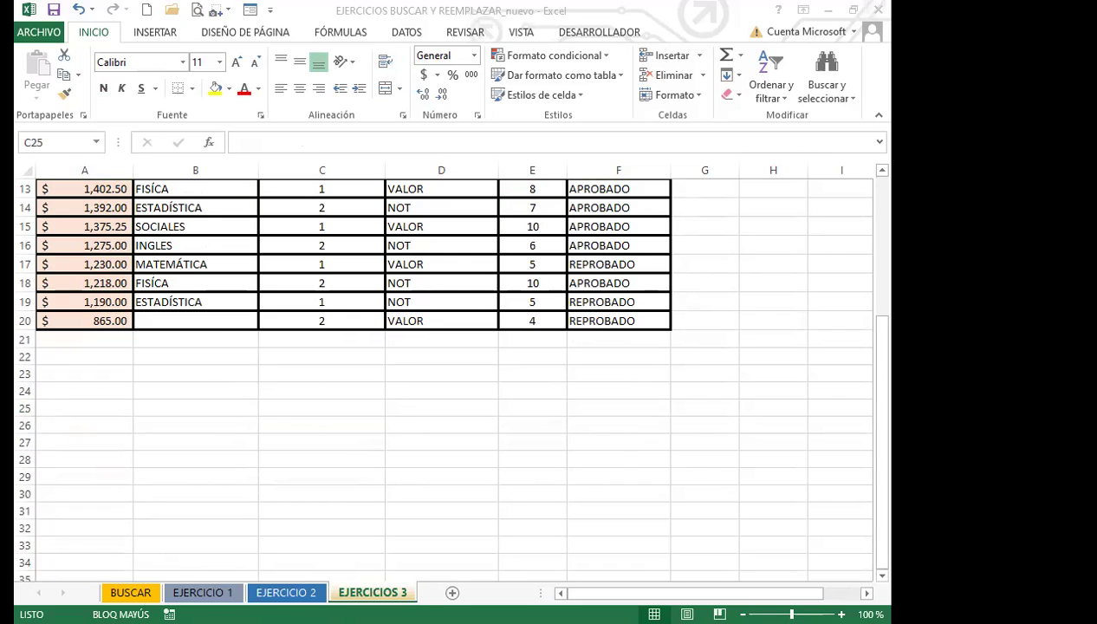
{"action": "scroll", "coordinate": [429, 421], "scroll_direction": "up", "scroll_amount": 4}
{"action": "left_click", "coordinate": [453, 337]}
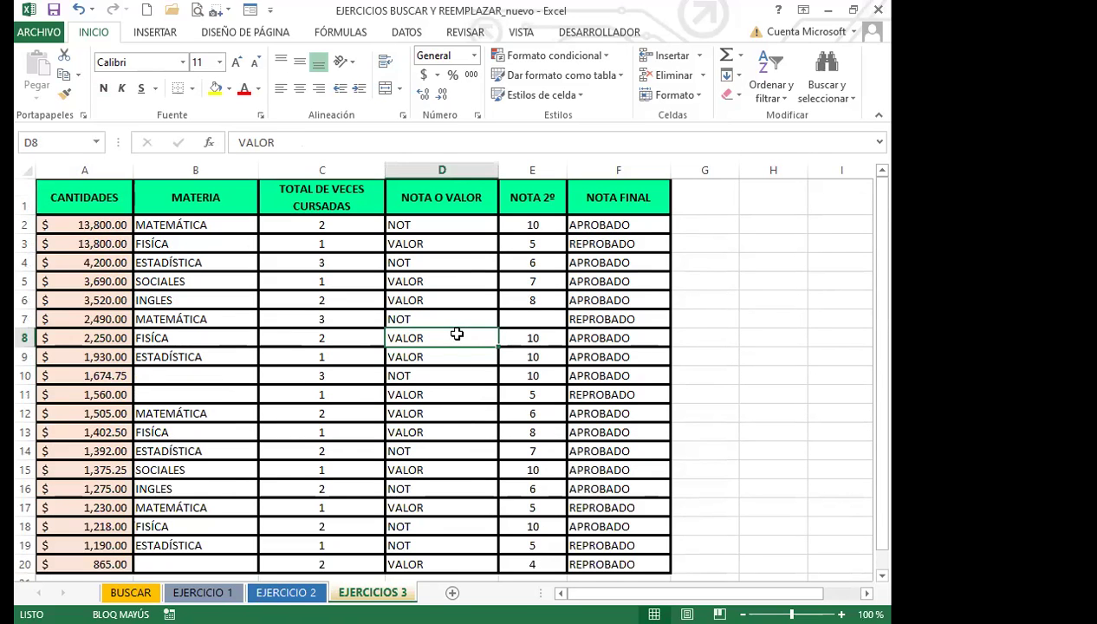
Step: Search the whole workbook (Libro) for all cells whose values contain NOT
{"action": "key", "text": "ctrl+b"}
{"action": "left_click_drag", "start_coordinate": [465, 212], "coordinate": [751, 209]}
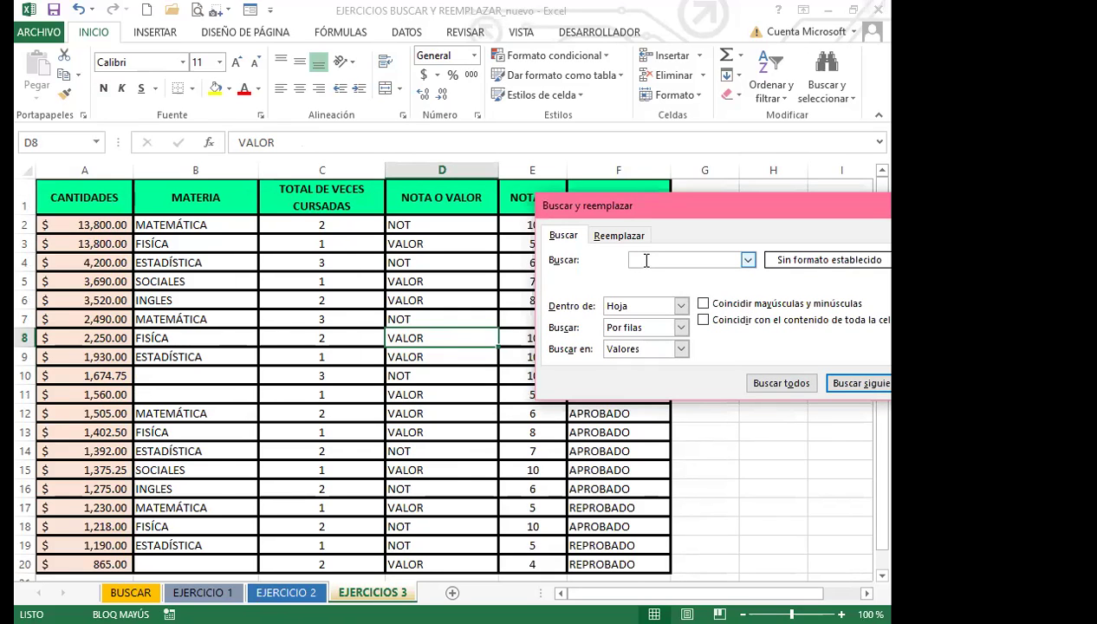
{"action": "type", "text": "NOT"}
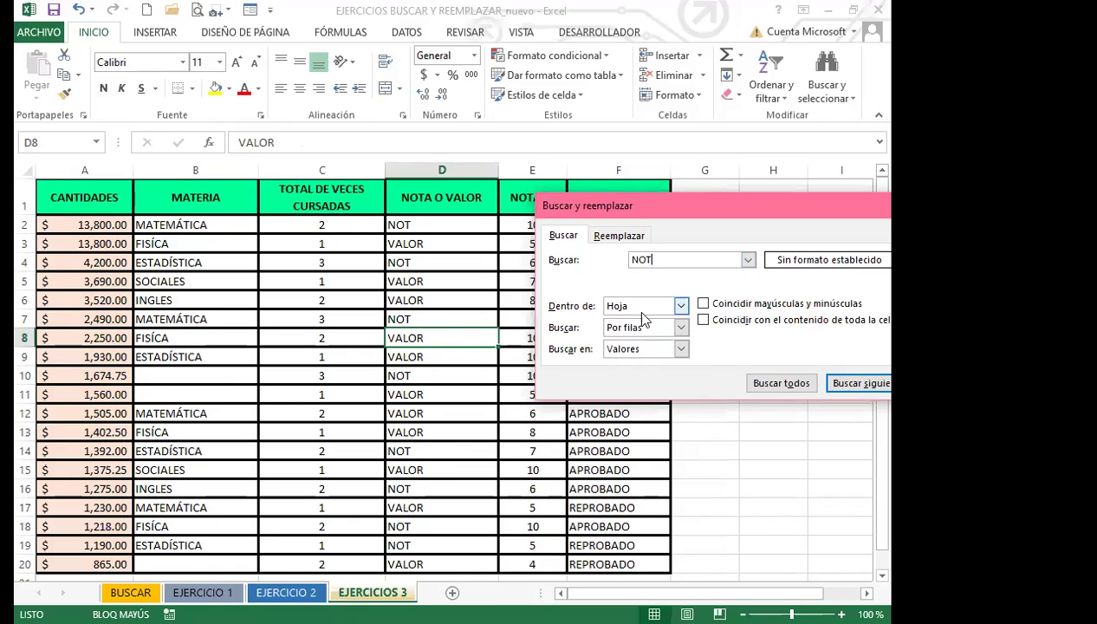
{"action": "left_click", "coordinate": [683, 306]}
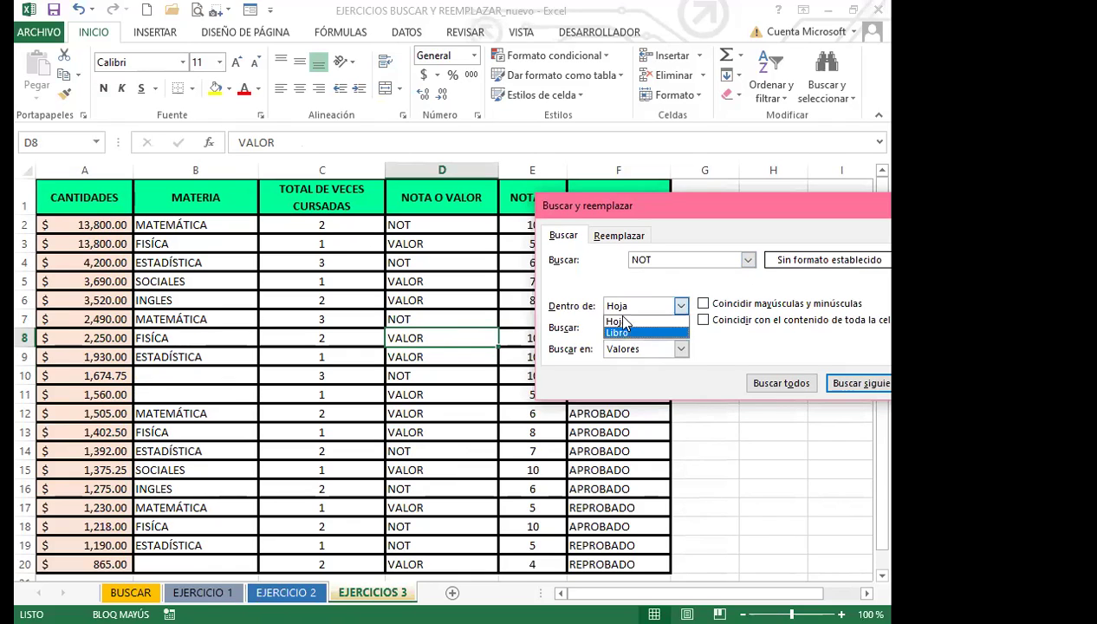
{"action": "left_click", "coordinate": [620, 333]}
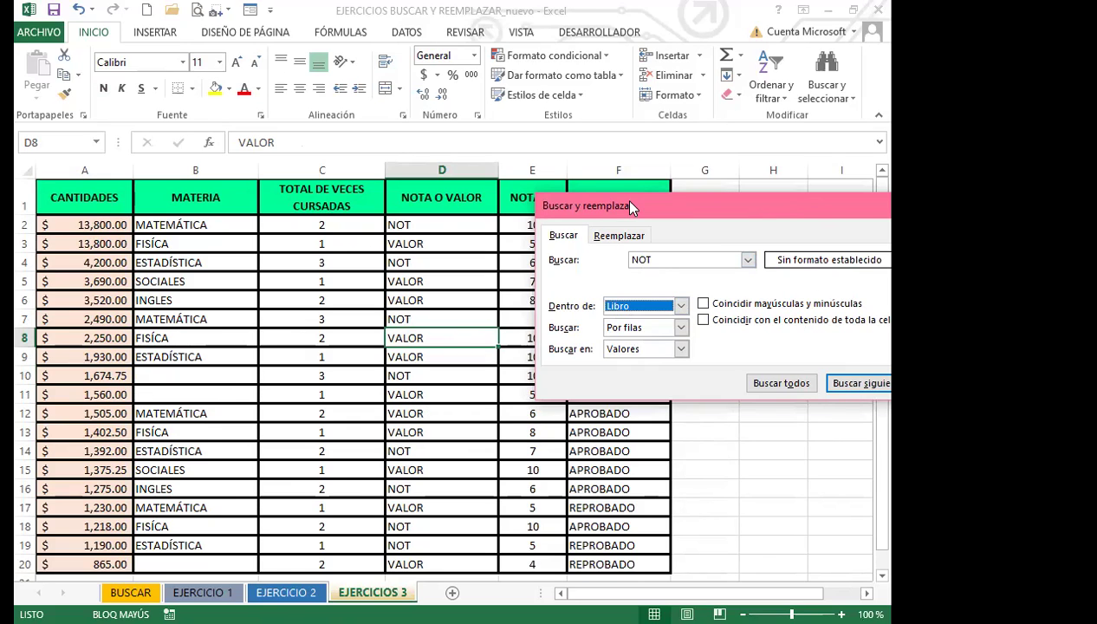
{"action": "left_click_drag", "start_coordinate": [631, 208], "coordinate": [589, 185]}
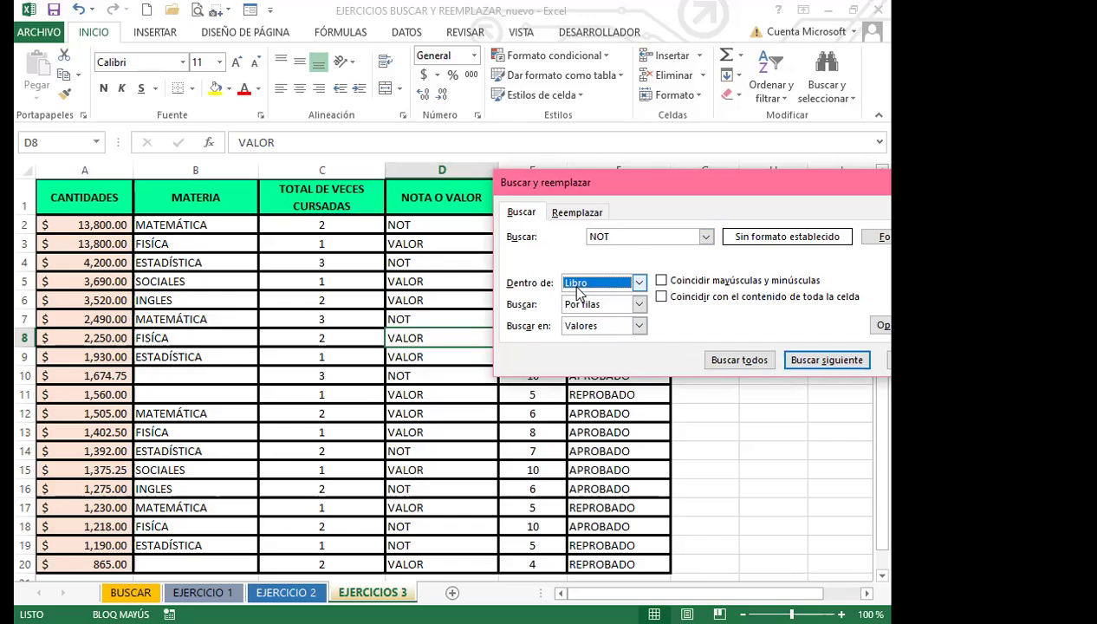
{"action": "left_click", "coordinate": [753, 370]}
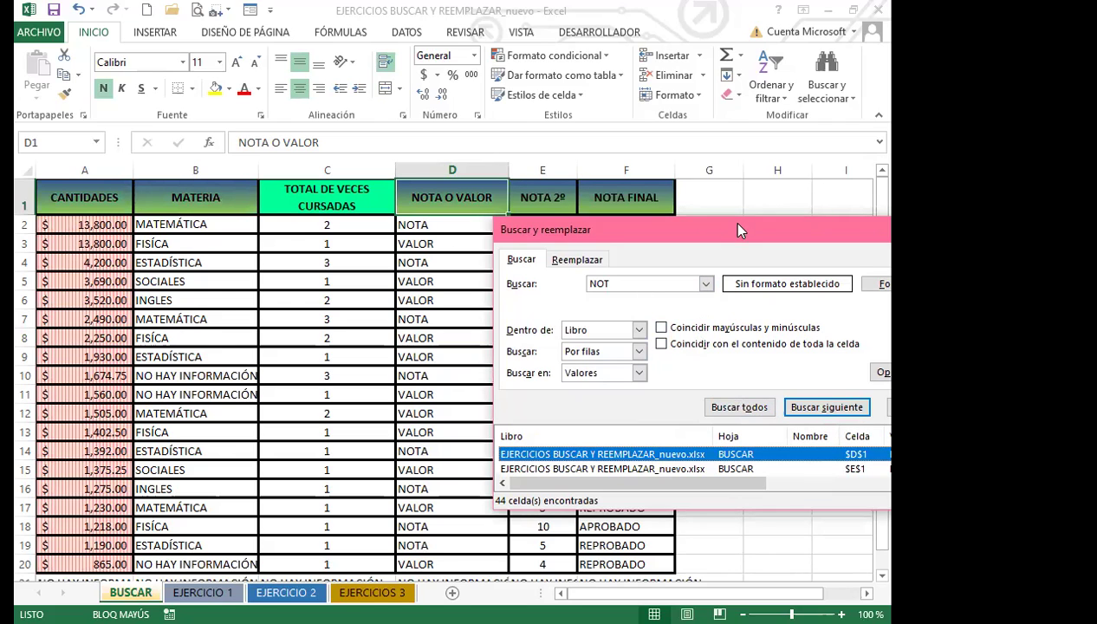
Step: Enlarge the search dialog to show more matches and go to the match in cell E1 of EJERCICIO 1
{"action": "left_click_drag", "start_coordinate": [734, 228], "coordinate": [466, 13]}
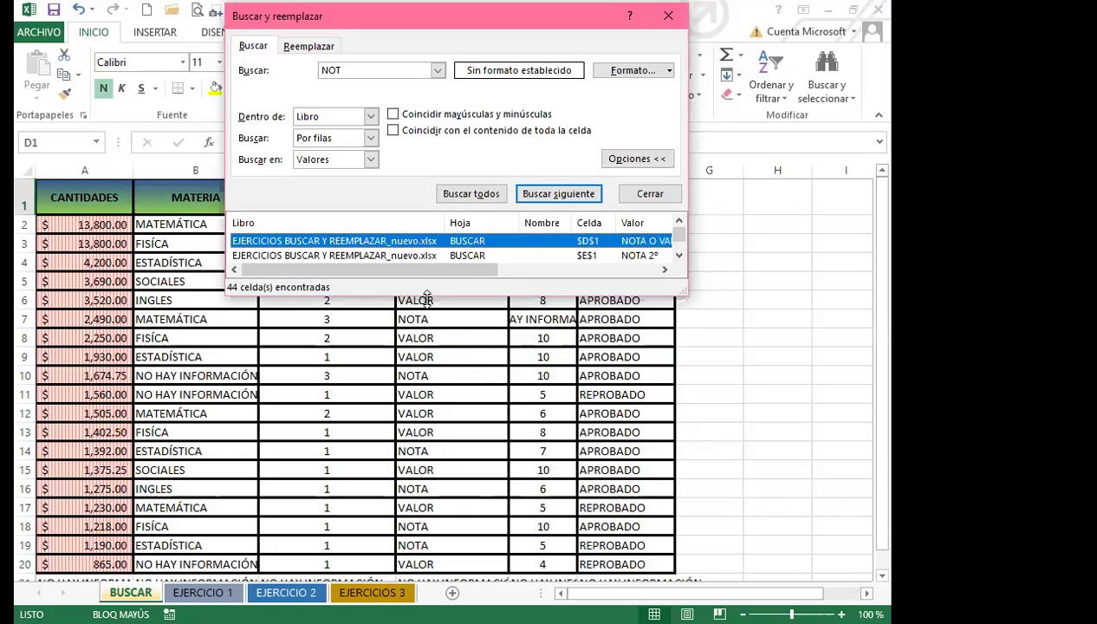
{"action": "left_click_drag", "start_coordinate": [427, 297], "coordinate": [427, 567]}
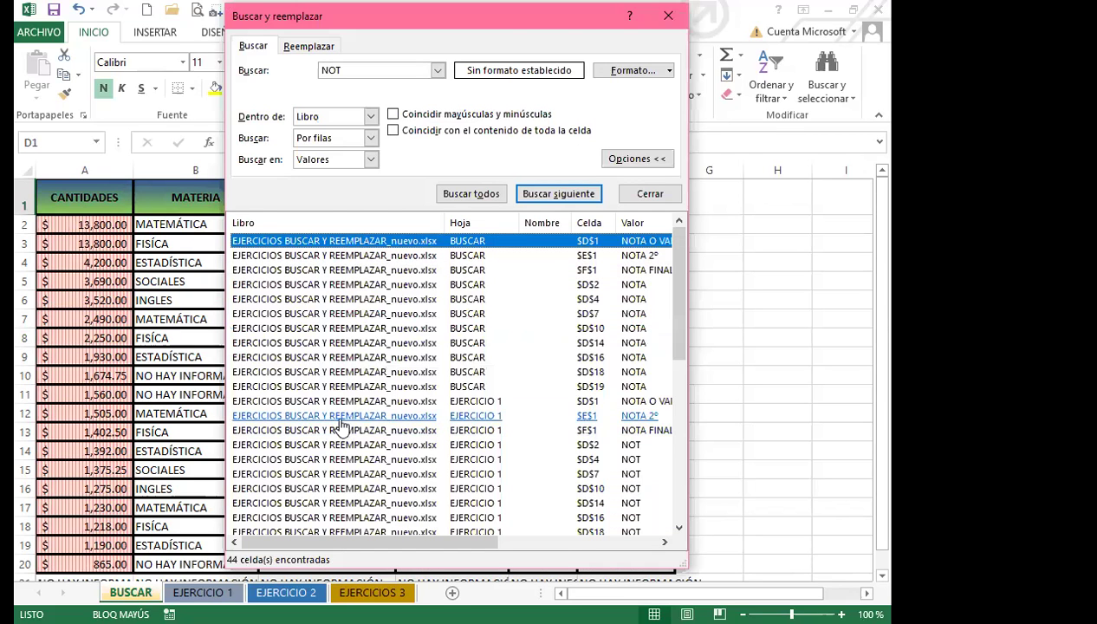
{"action": "left_click", "coordinate": [342, 415]}
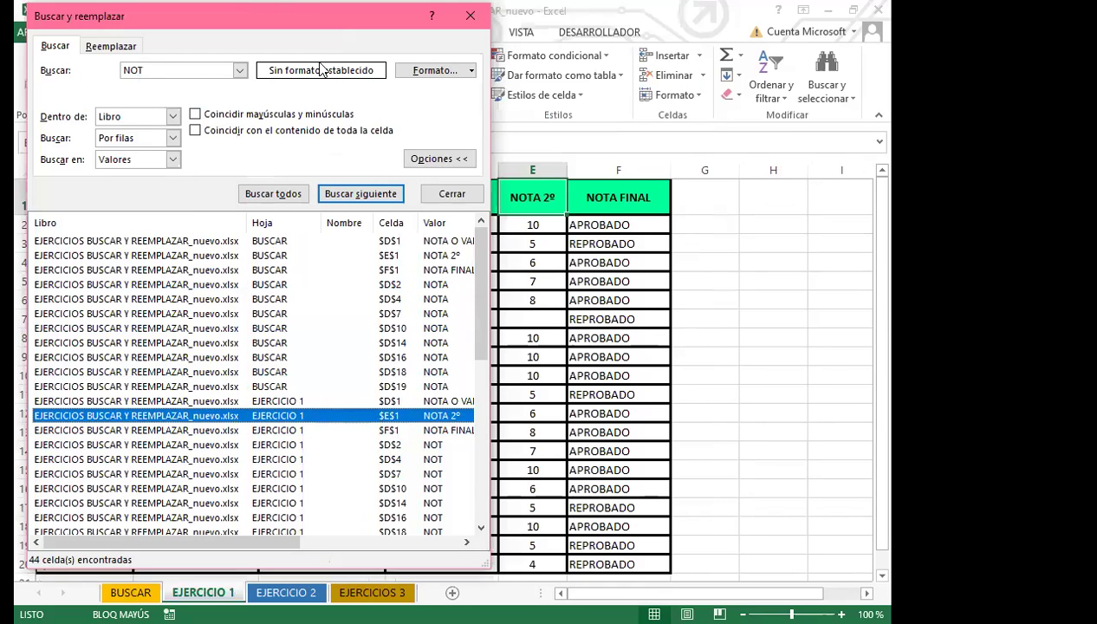
{"action": "left_click_drag", "start_coordinate": [322, 19], "coordinate": [499, 16]}
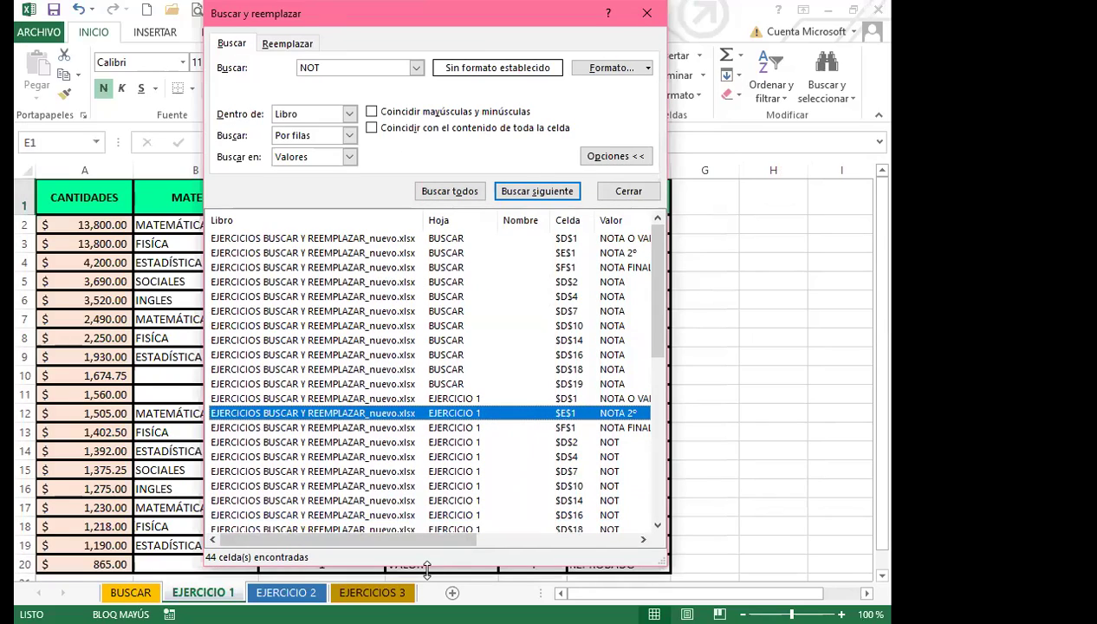
{"action": "left_click_drag", "start_coordinate": [427, 567], "coordinate": [427, 597]}
Step: Review the remaining NOT matches with their values and formulas, visiting E1 on EJERCICIO 2 and D10 on EJERCICIOS 3
{"action": "scroll", "coordinate": [429, 445], "scroll_direction": "down", "scroll_amount": 1}
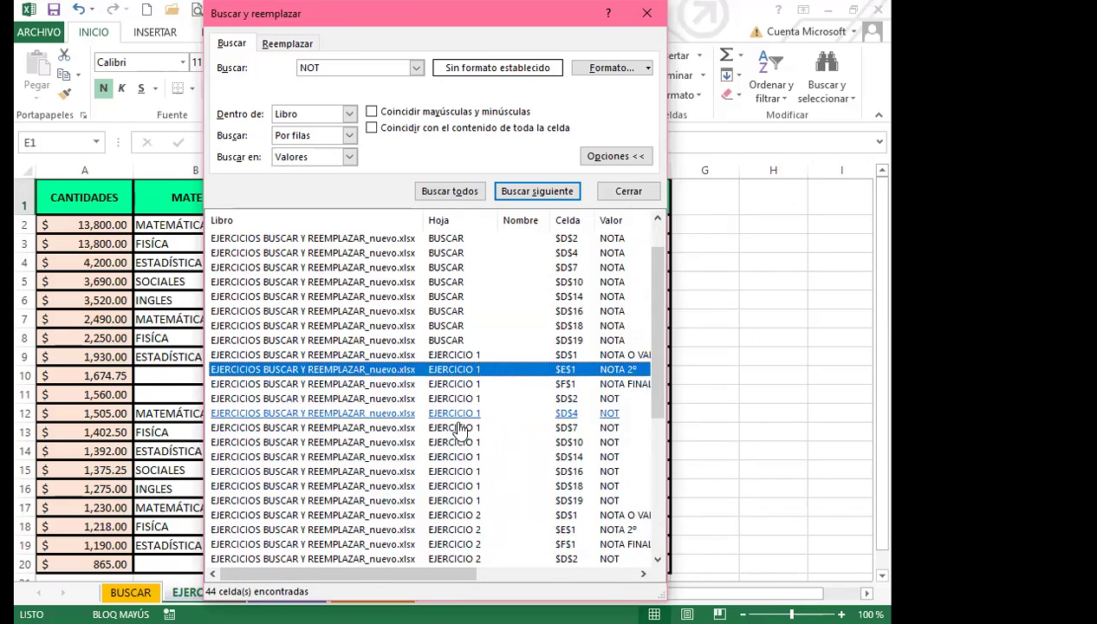
{"action": "scroll", "coordinate": [452, 441], "scroll_direction": "down", "scroll_amount": 3}
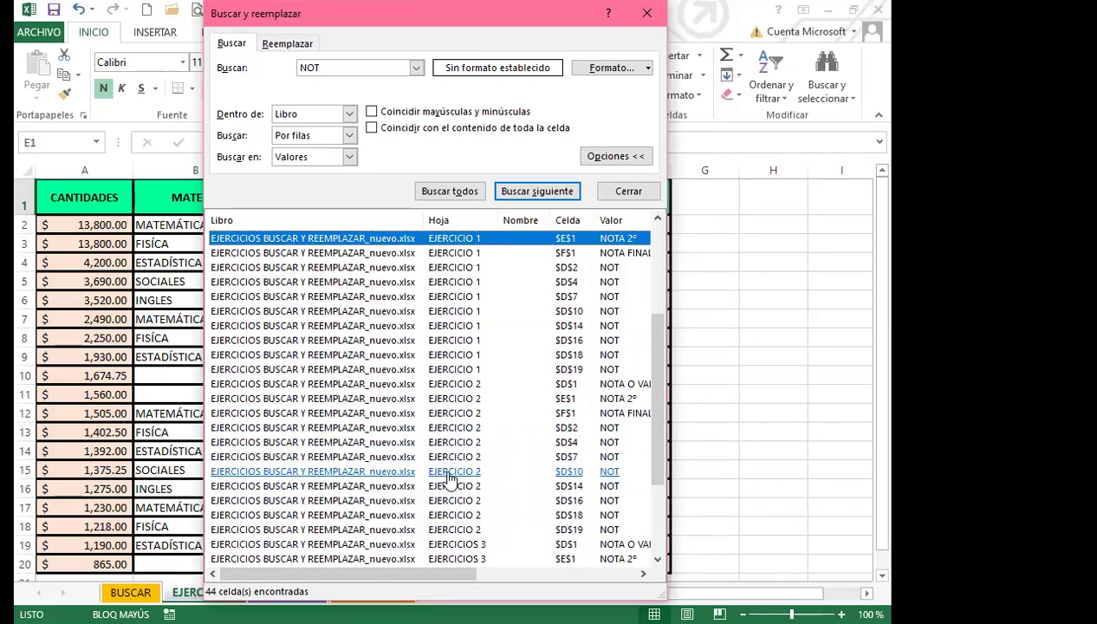
{"action": "left_click", "coordinate": [292, 399]}
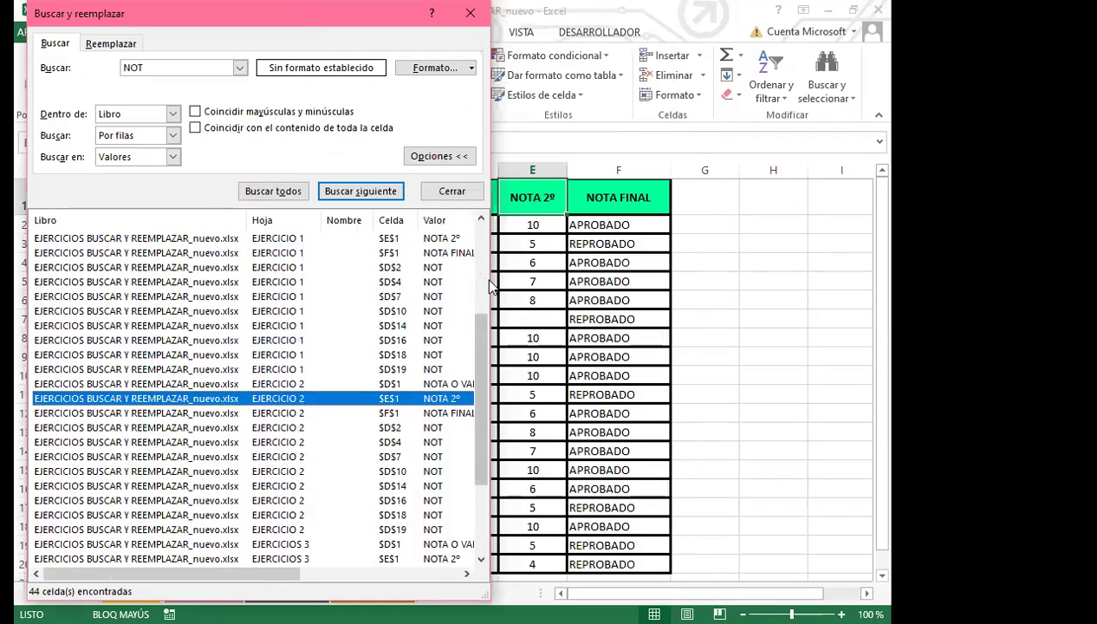
{"action": "left_click_drag", "start_coordinate": [488, 279], "coordinate": [744, 279]}
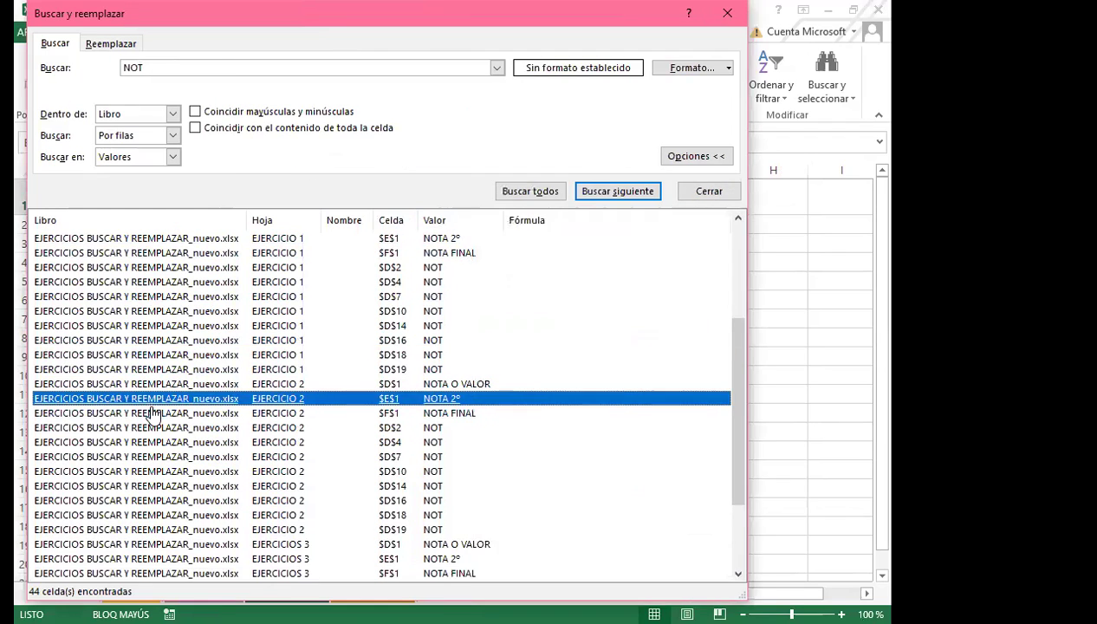
{"action": "scroll", "coordinate": [151, 452], "scroll_direction": "down", "scroll_amount": 3}
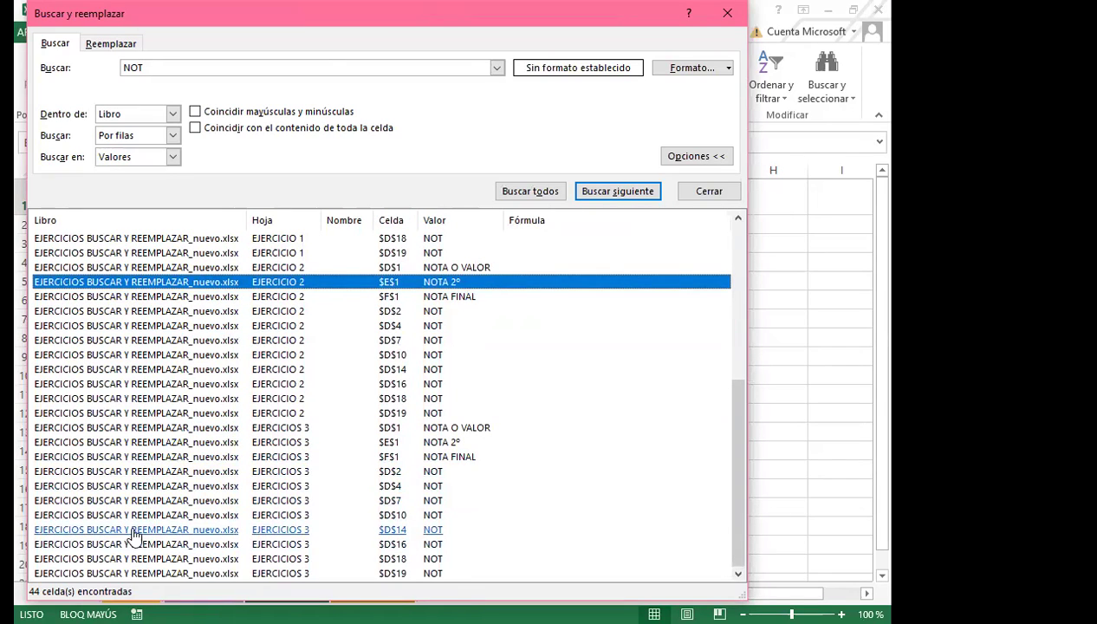
{"action": "left_click", "coordinate": [104, 515]}
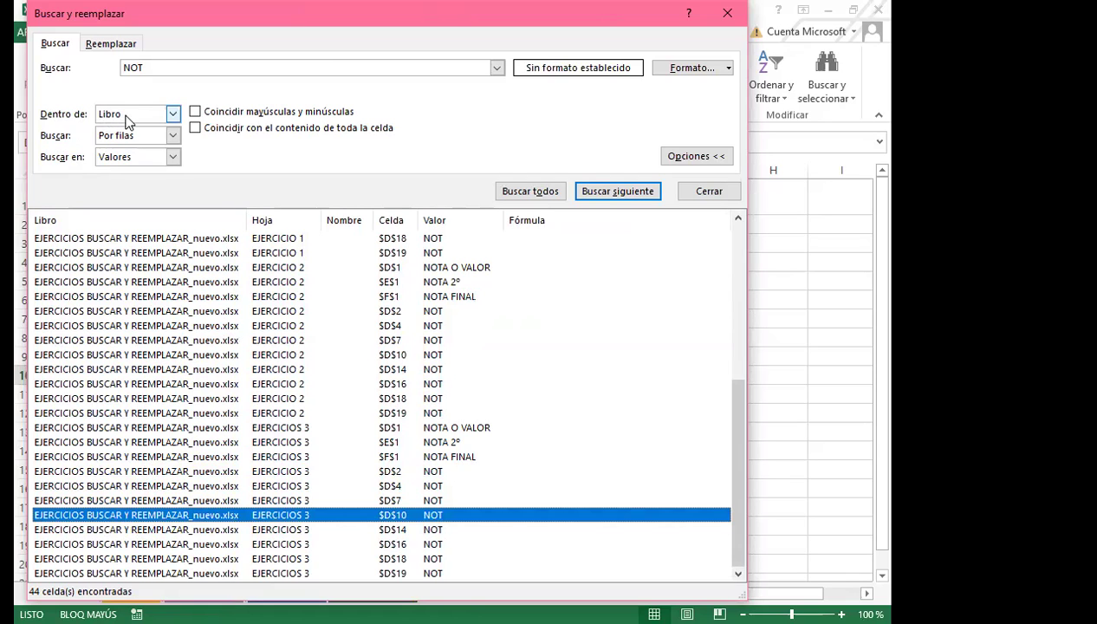
{"action": "scroll", "coordinate": [147, 511], "scroll_direction": "up", "scroll_amount": 4}
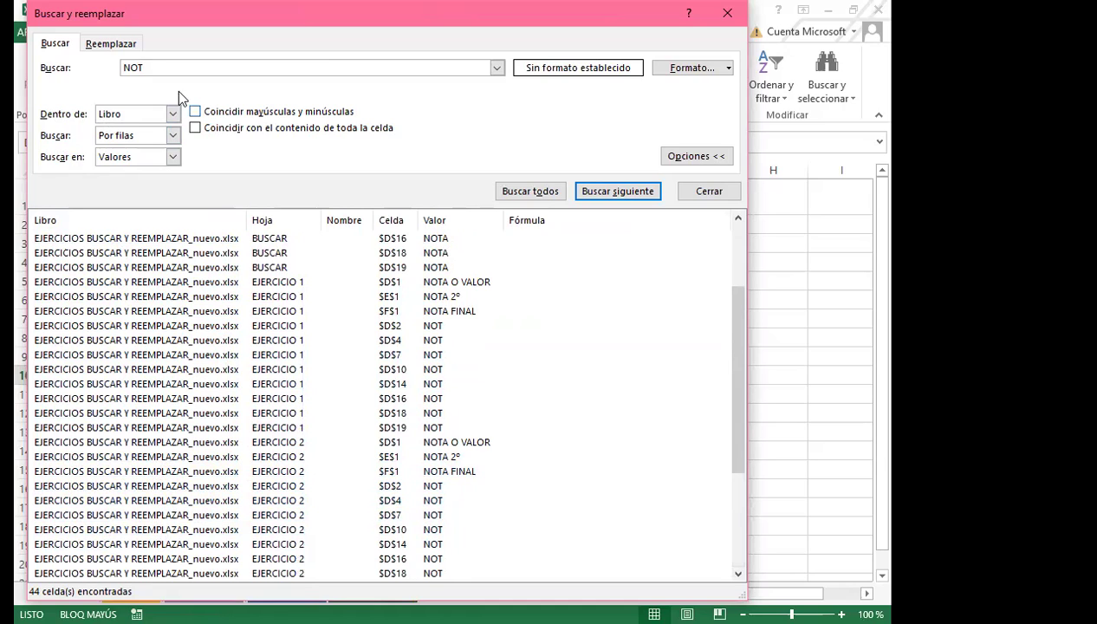
Step: Replace every NOT with NOTA throughout the workbook and check the changed cells on EJERCICIO 2 and EJERCICIOS 3
{"action": "left_click", "coordinate": [98, 43]}
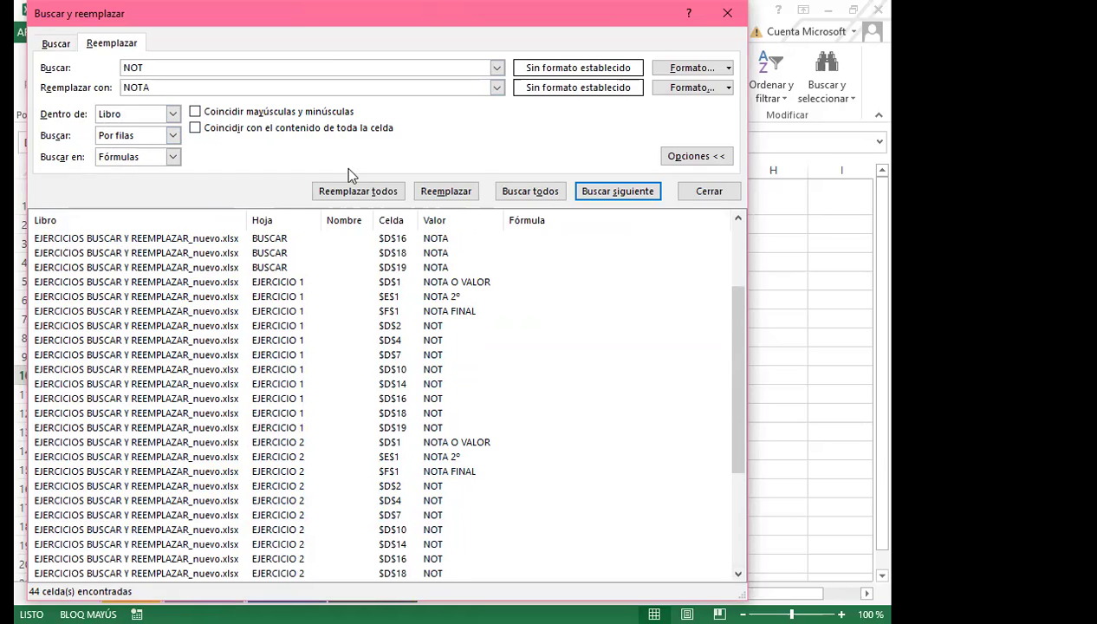
{"action": "left_click", "coordinate": [334, 192]}
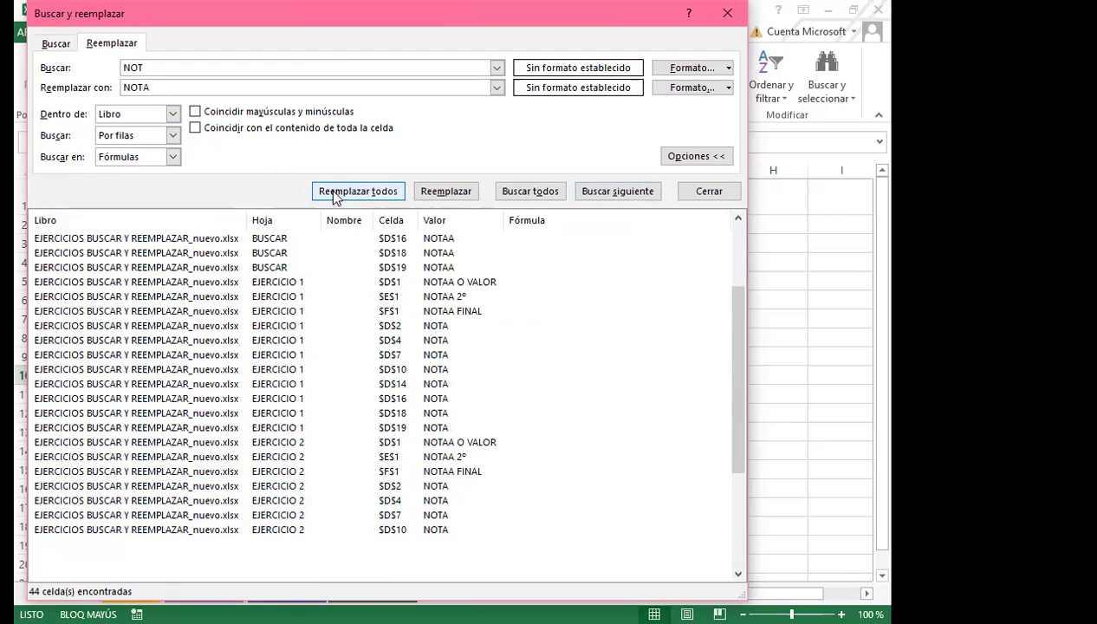
{"action": "left_click", "coordinate": [452, 363]}
{"action": "left_click", "coordinate": [132, 456]}
{"action": "scroll", "coordinate": [134, 469], "scroll_direction": "down", "scroll_amount": 3}
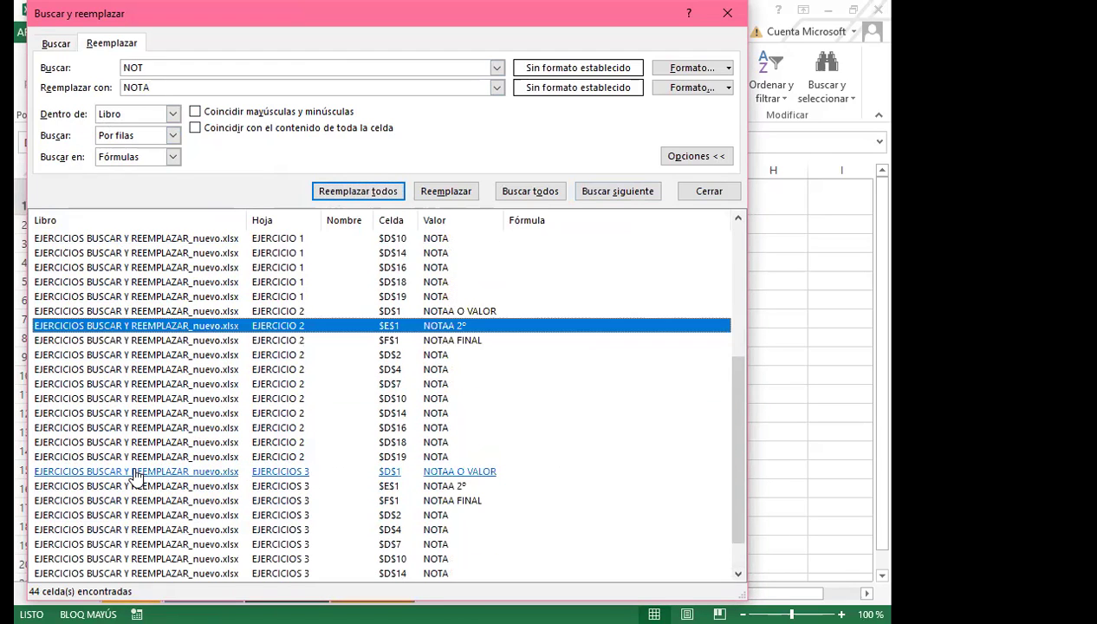
{"action": "scroll", "coordinate": [135, 472], "scroll_direction": "down", "scroll_amount": 1}
{"action": "left_click", "coordinate": [121, 516]}
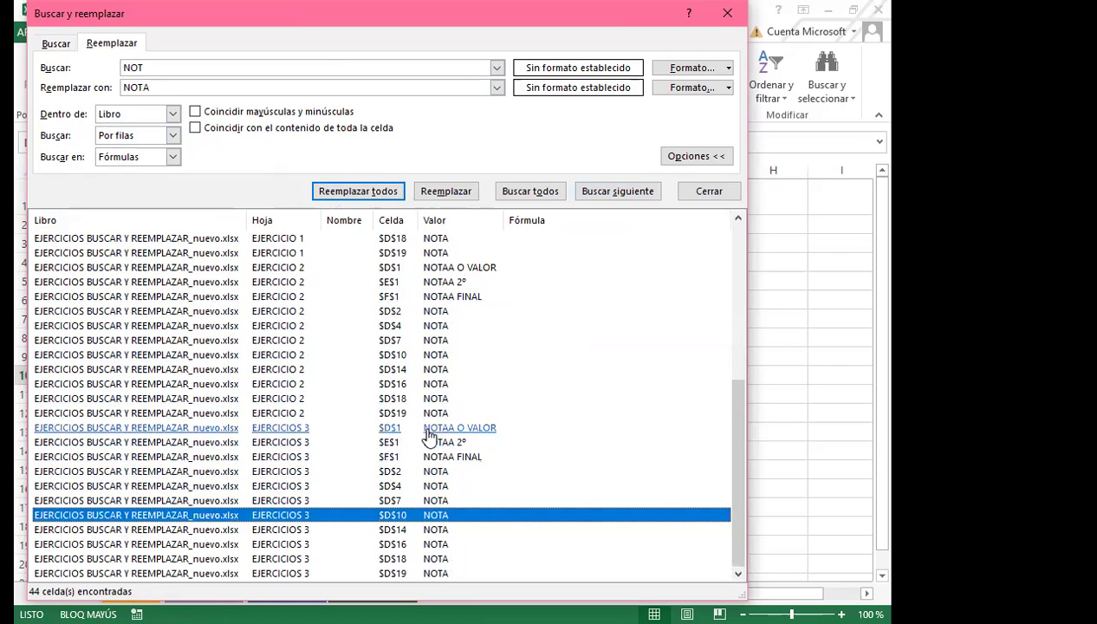
Step: Replace every NOTAA with NOTA throughout the workbook and check the values from the start of the results list
{"action": "left_click", "coordinate": [149, 66]}
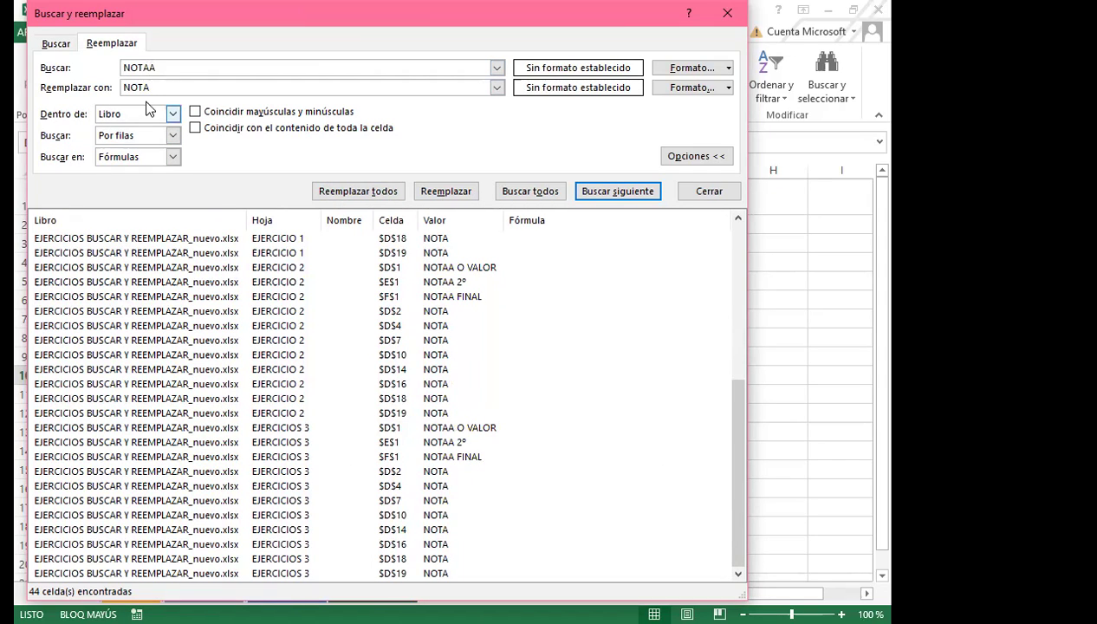
{"action": "left_click", "coordinate": [346, 192]}
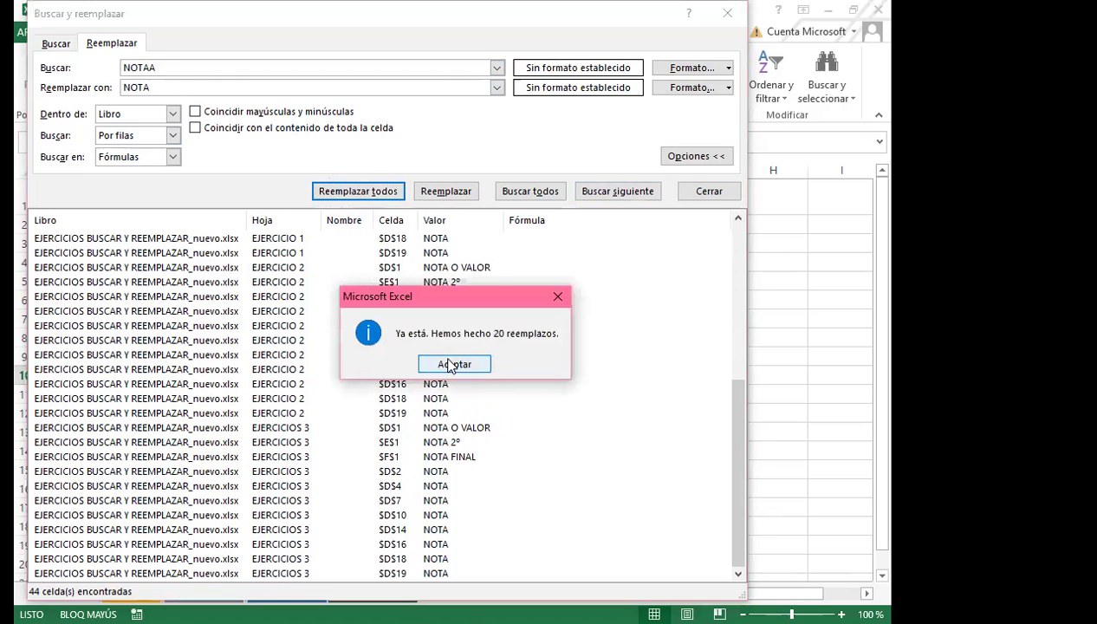
{"action": "key", "text": "Return"}
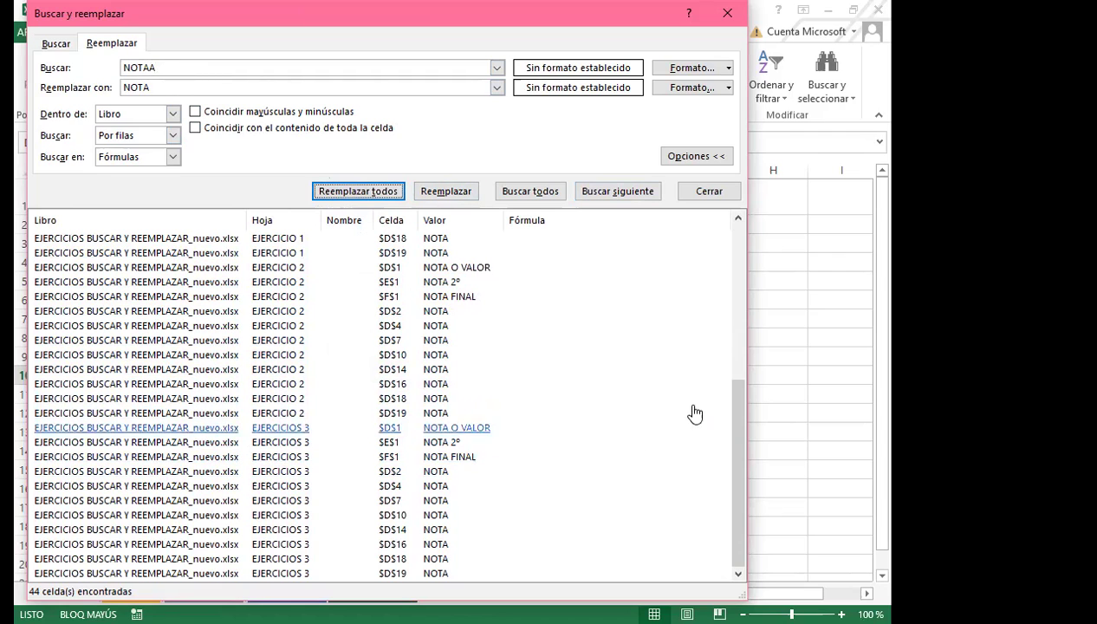
{"action": "left_click_drag", "start_coordinate": [741, 431], "coordinate": [738, 251]}
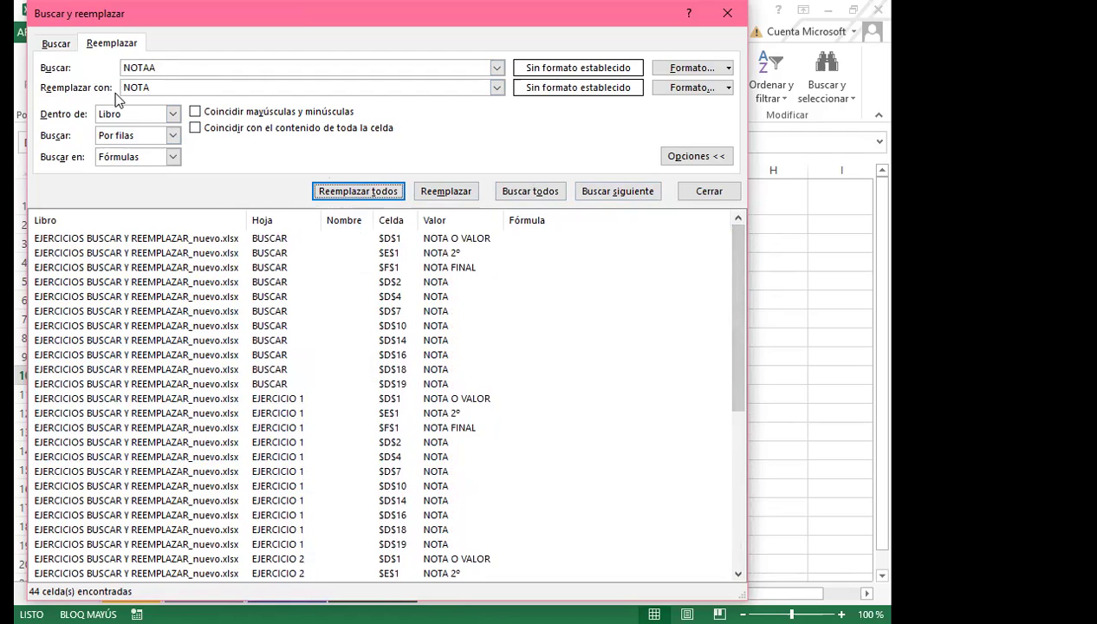
Step: Clear the search text NOTAA and the replacement text NOTA
{"action": "left_click", "coordinate": [166, 88]}
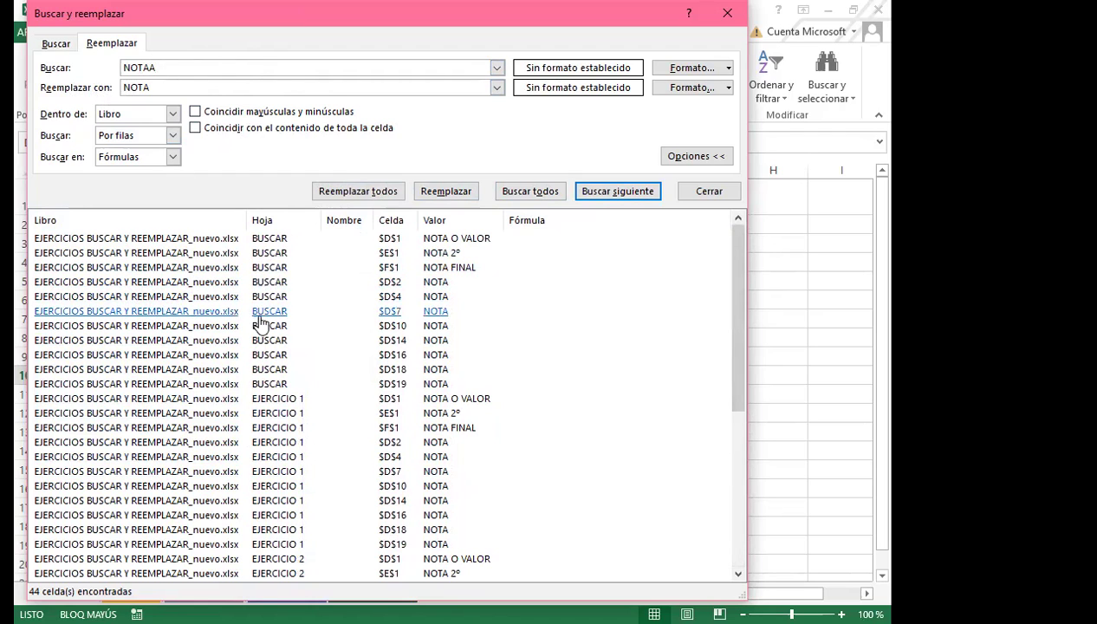
{"action": "mouse_move", "coordinate": [735, 326]}
{"action": "left_mouse_down"}
{"action": "mouse_move", "coordinate": [732, 526]}
{"action": "mouse_move", "coordinate": [733, 430]}
{"action": "mouse_move", "coordinate": [754, 322]}
{"action": "left_mouse_up"}
{"action": "left_click_drag", "start_coordinate": [169, 67], "coordinate": [59, 59]}
{"action": "key", "text": "BackSpace"}
{"action": "left_click_drag", "start_coordinate": [170, 87], "coordinate": [95, 87]}
{"action": "key", "text": "BackSpace"}
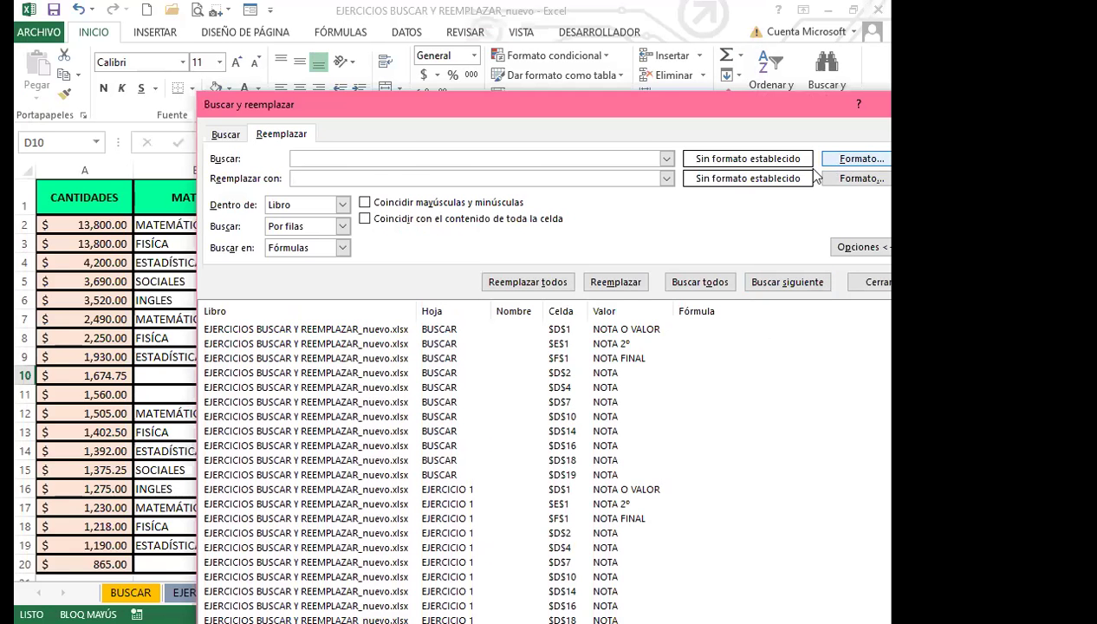
Step: Pick the format of the CANTIDADES header in cell A1 on EJERCICIOS 3 as the format to find
{"action": "left_click", "coordinate": [818, 159]}
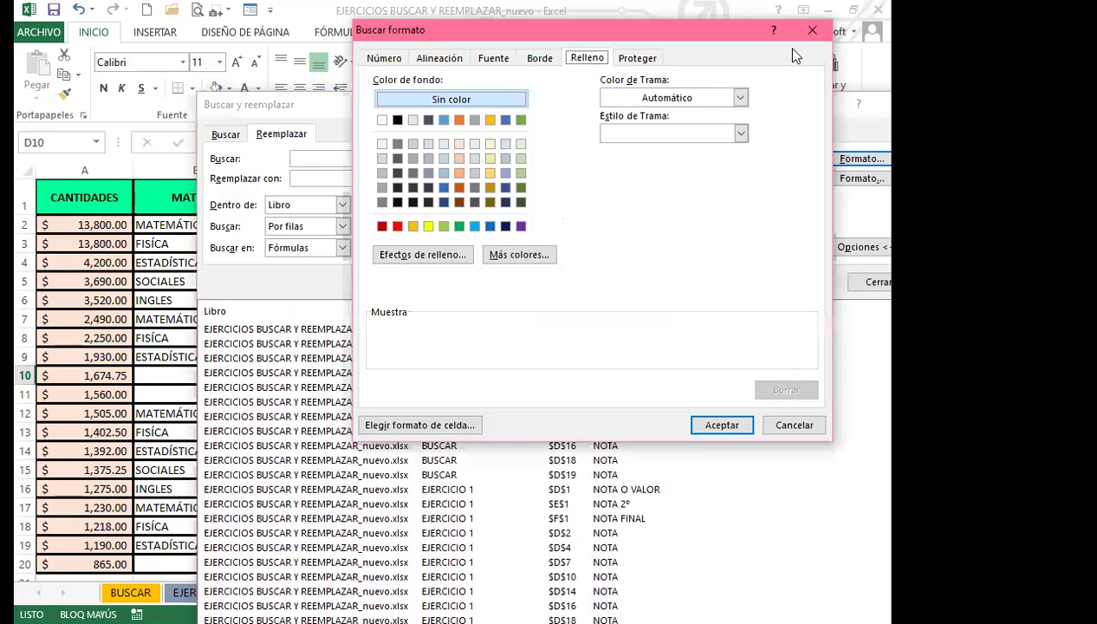
{"action": "left_click", "coordinate": [810, 33]}
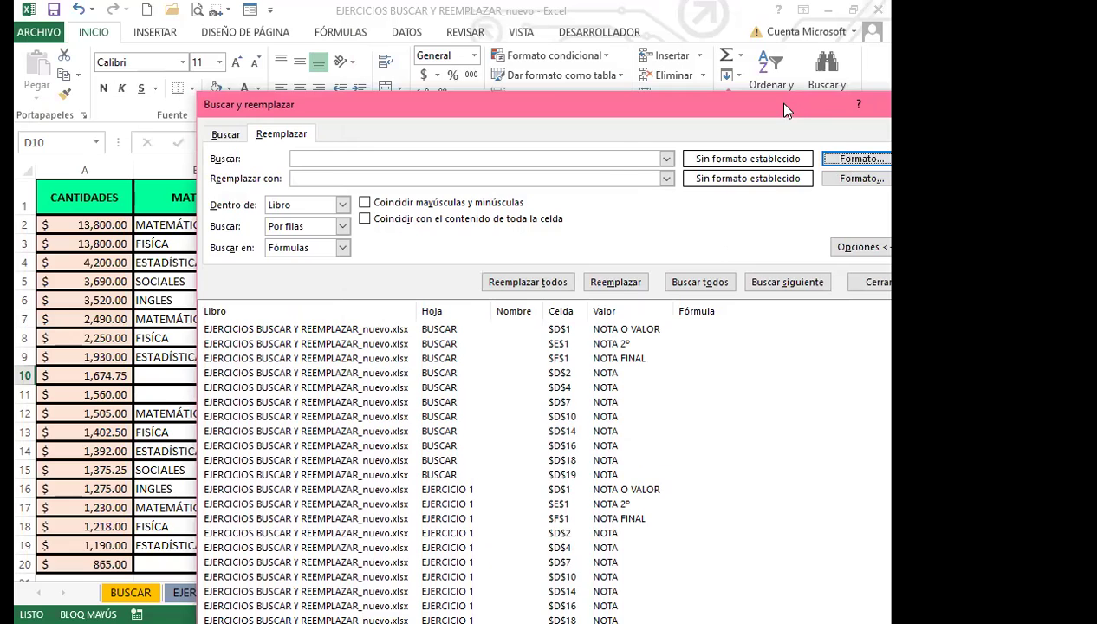
{"action": "left_click_drag", "start_coordinate": [786, 108], "coordinate": [700, 105]}
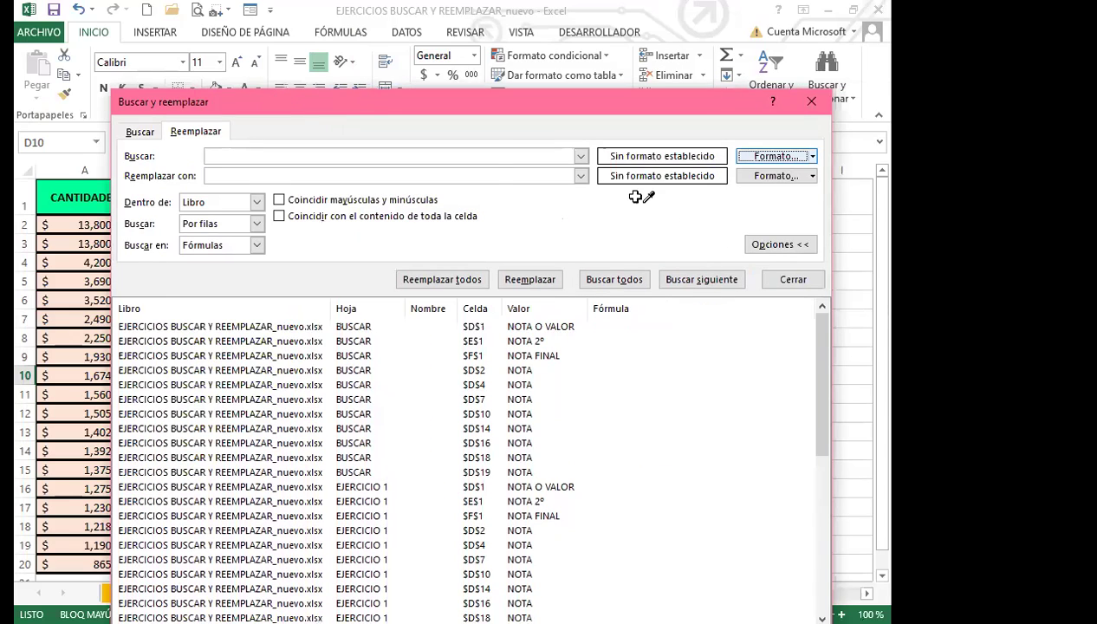
{"action": "key", "text": "Escape"}
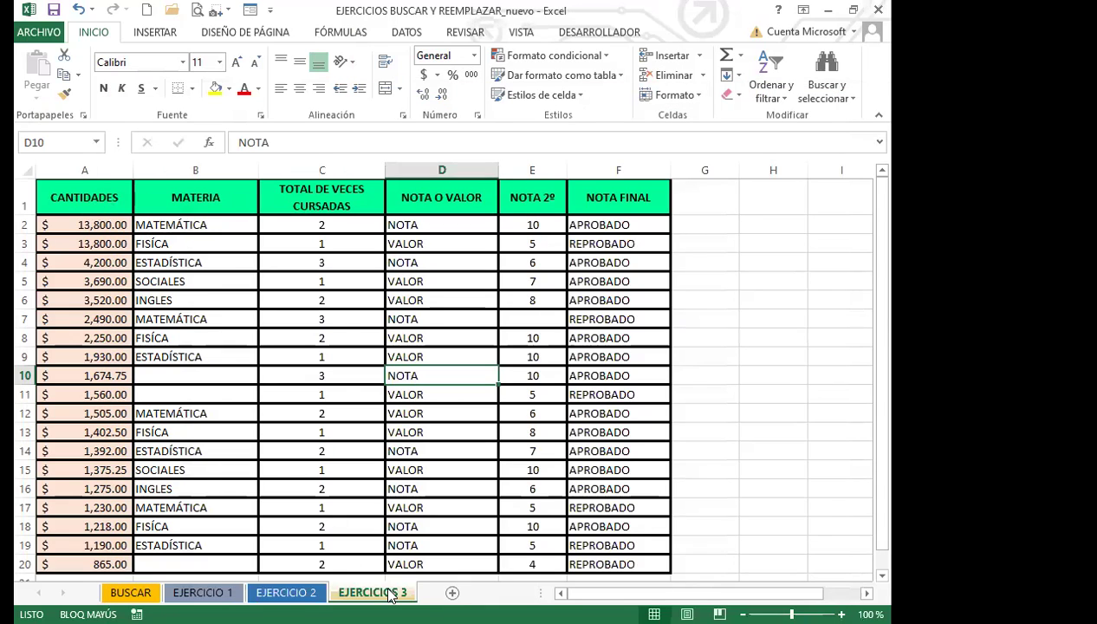
{"action": "left_click", "coordinate": [80, 199]}
{"action": "key", "text": "ctrl+l"}
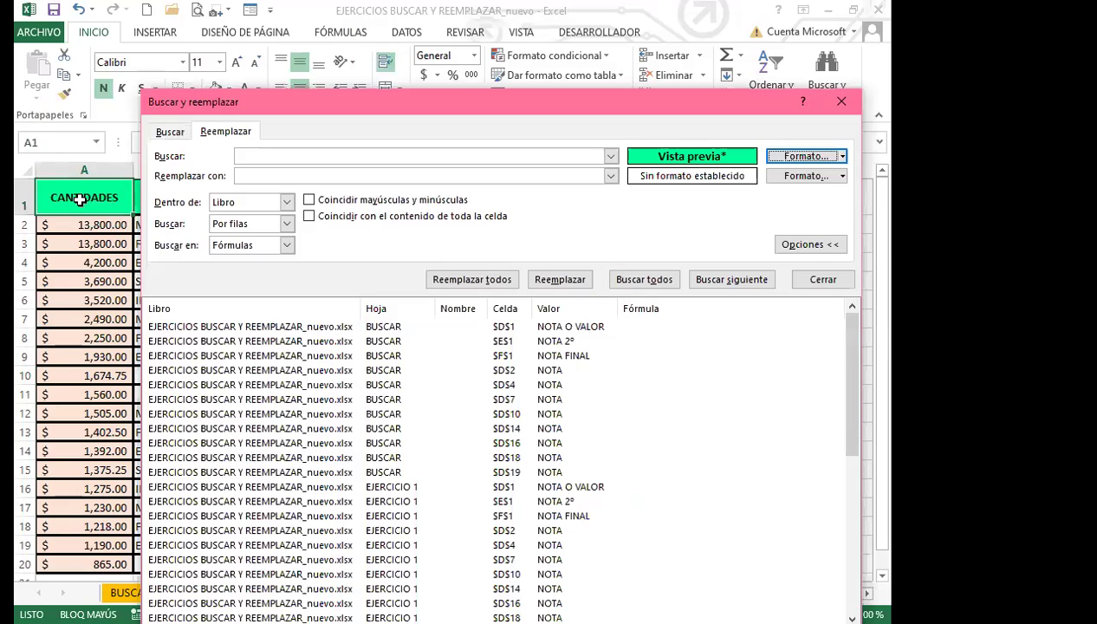
{"action": "left_click", "coordinate": [227, 134]}
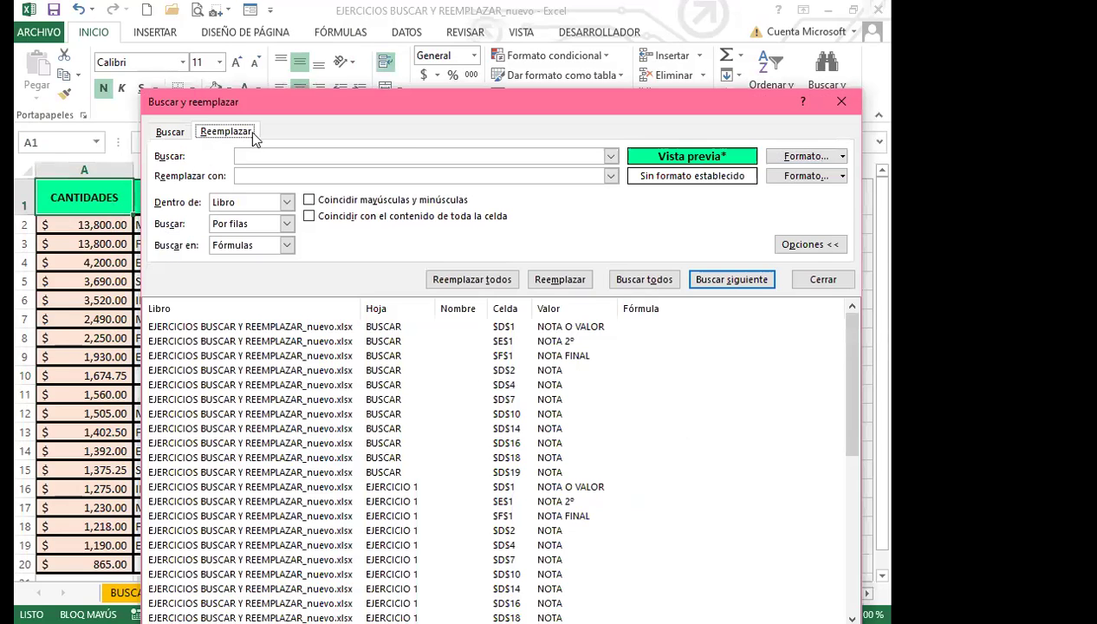
Step: Set the replacement format to a two-color horizontal gradient fill from the recent pink to yellow
{"action": "left_click", "coordinate": [837, 176]}
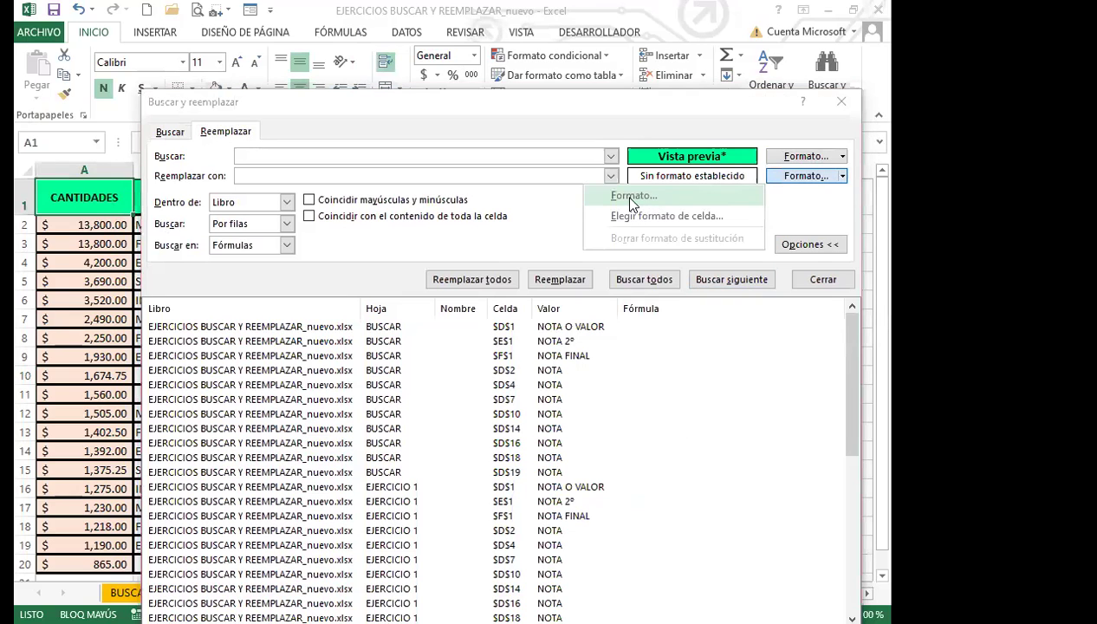
{"action": "left_click", "coordinate": [630, 197]}
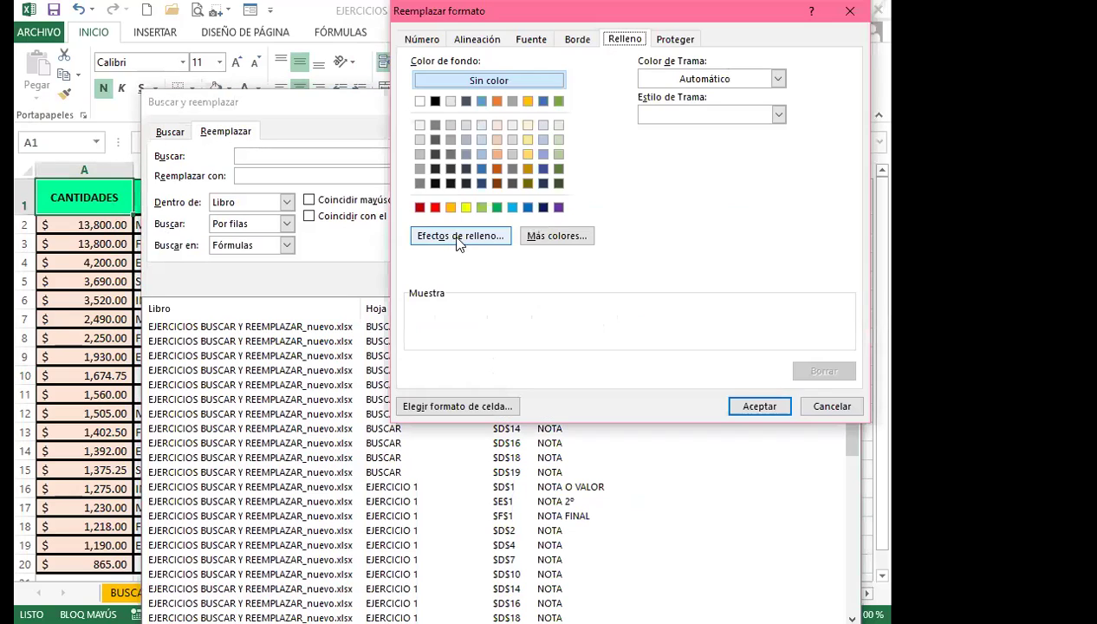
{"action": "left_click", "coordinate": [447, 243]}
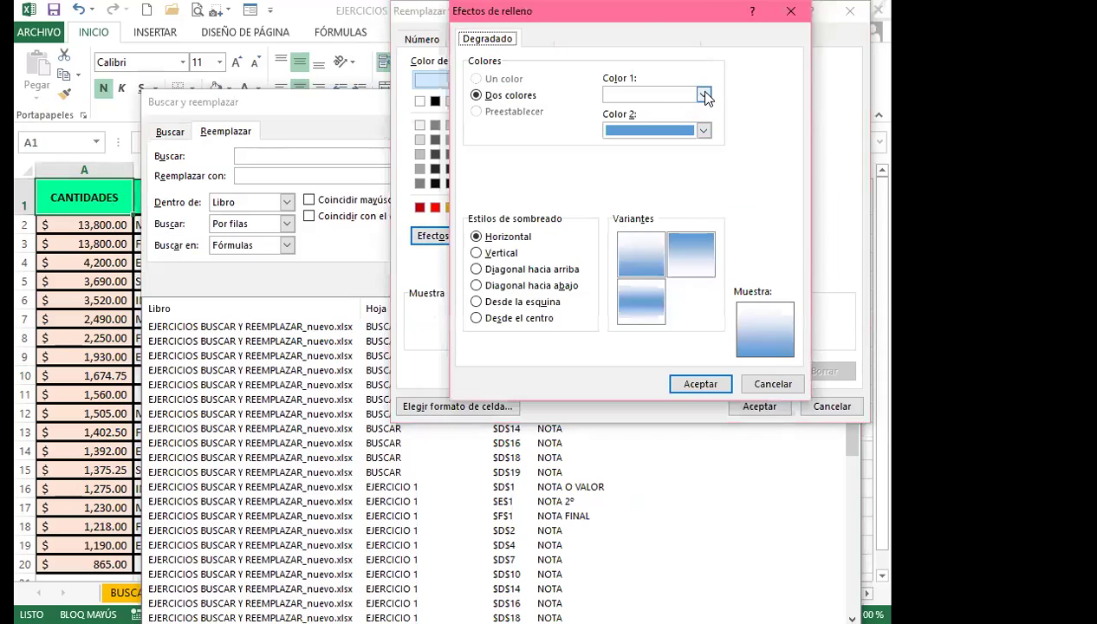
{"action": "left_click", "coordinate": [632, 97]}
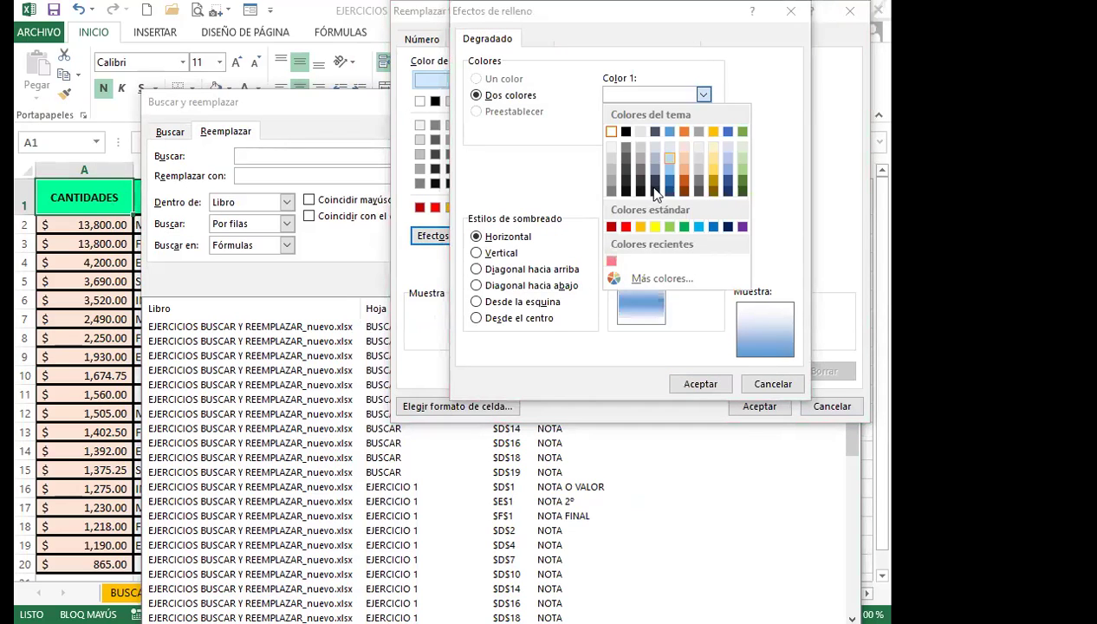
{"action": "left_click", "coordinate": [611, 261]}
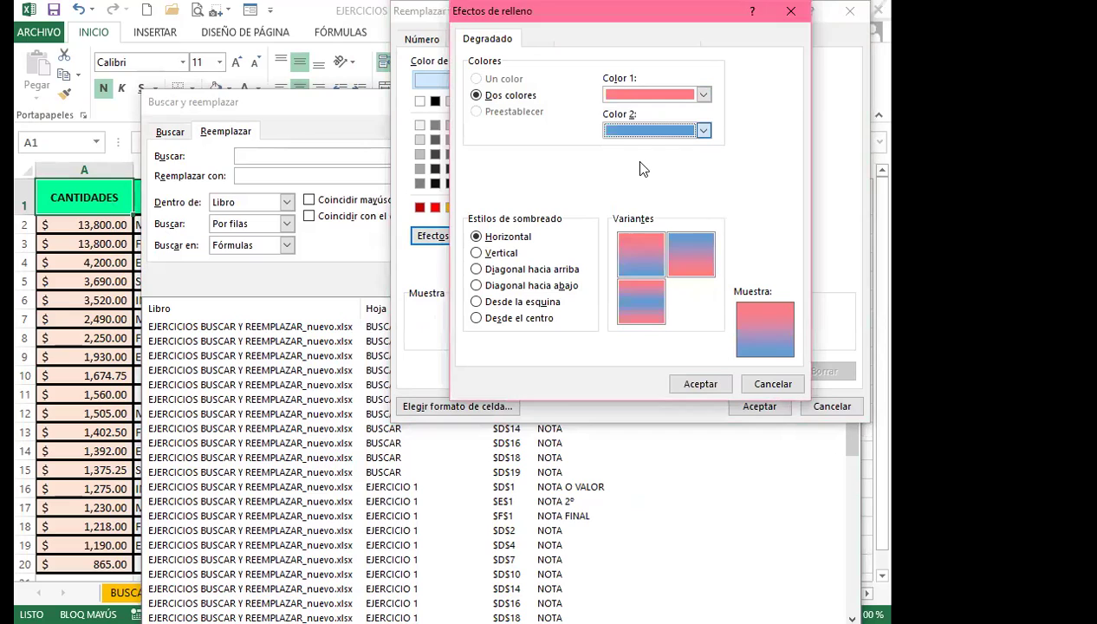
{"action": "left_click", "coordinate": [641, 130]}
{"action": "left_click", "coordinate": [654, 262]}
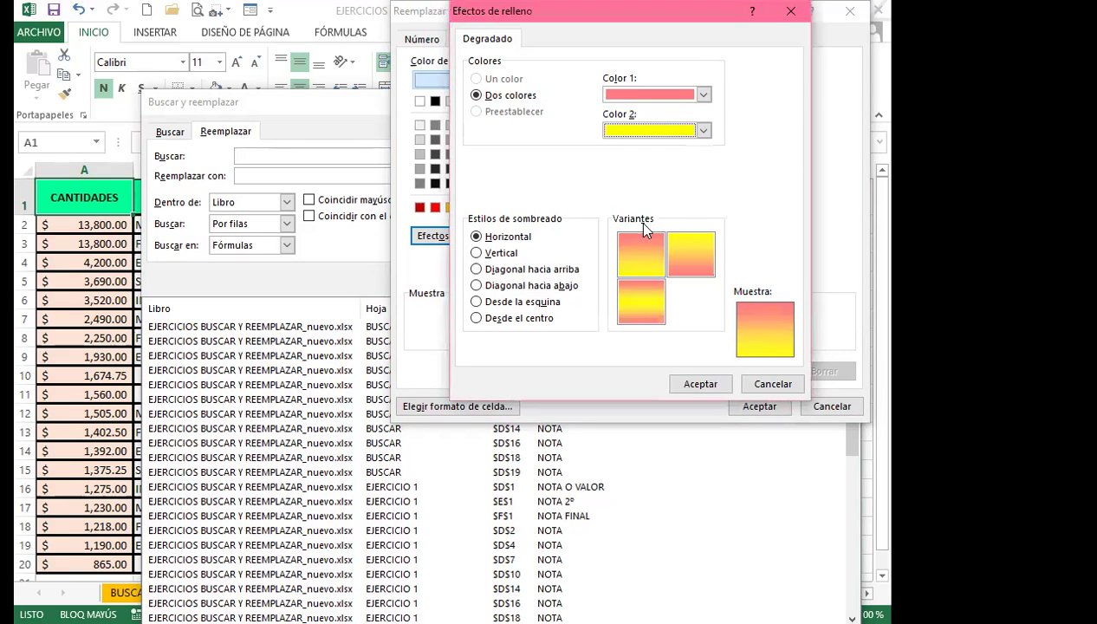
{"action": "left_click", "coordinate": [700, 386]}
{"action": "left_click", "coordinate": [723, 407]}
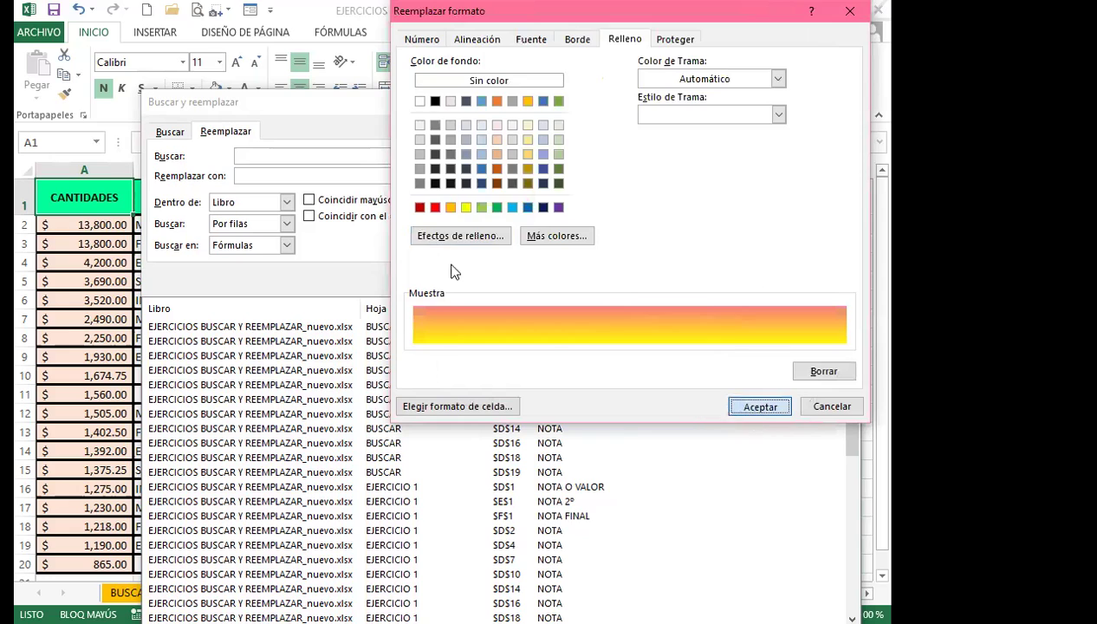
Step: Replace the green header format with the gradient format throughout the workbook and close the search dialog
{"action": "left_click", "coordinate": [481, 282]}
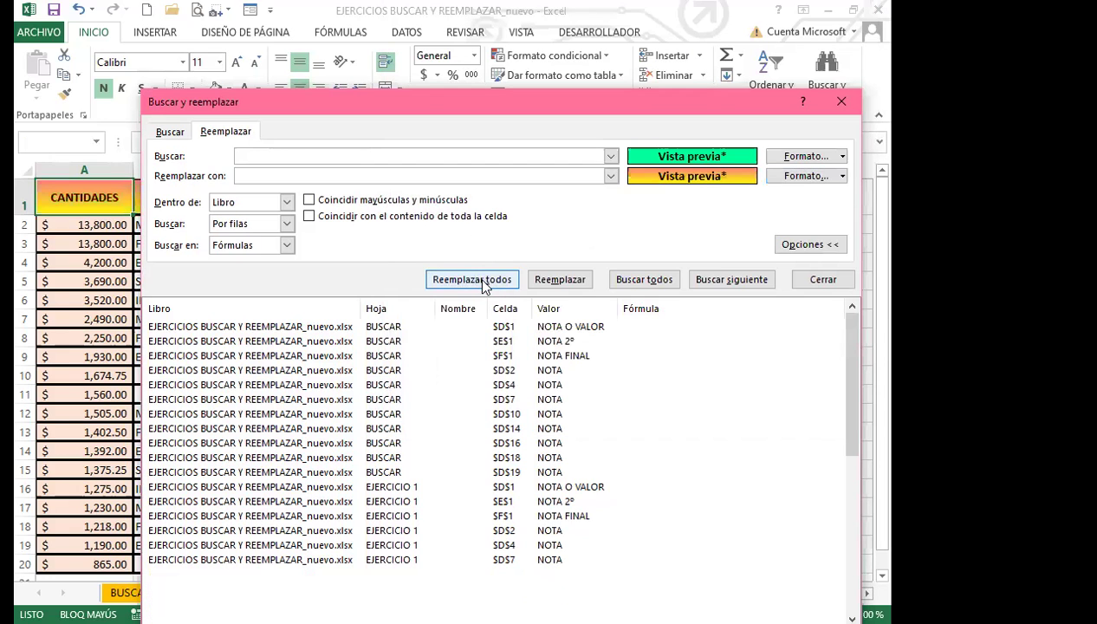
{"action": "left_click", "coordinate": [455, 365]}
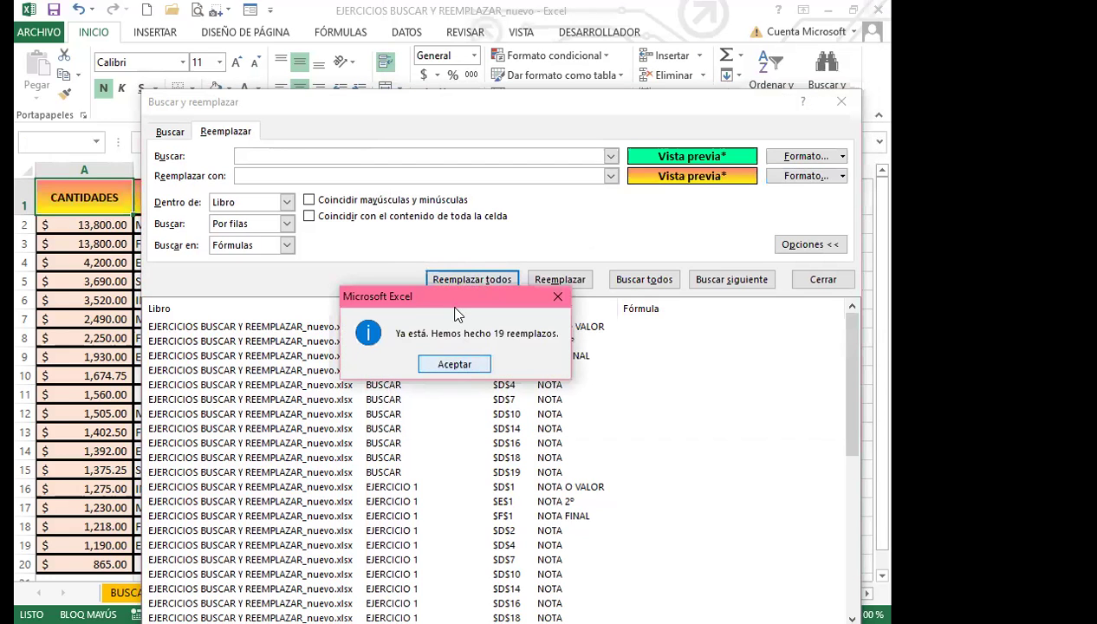
{"action": "key", "text": "Escape"}
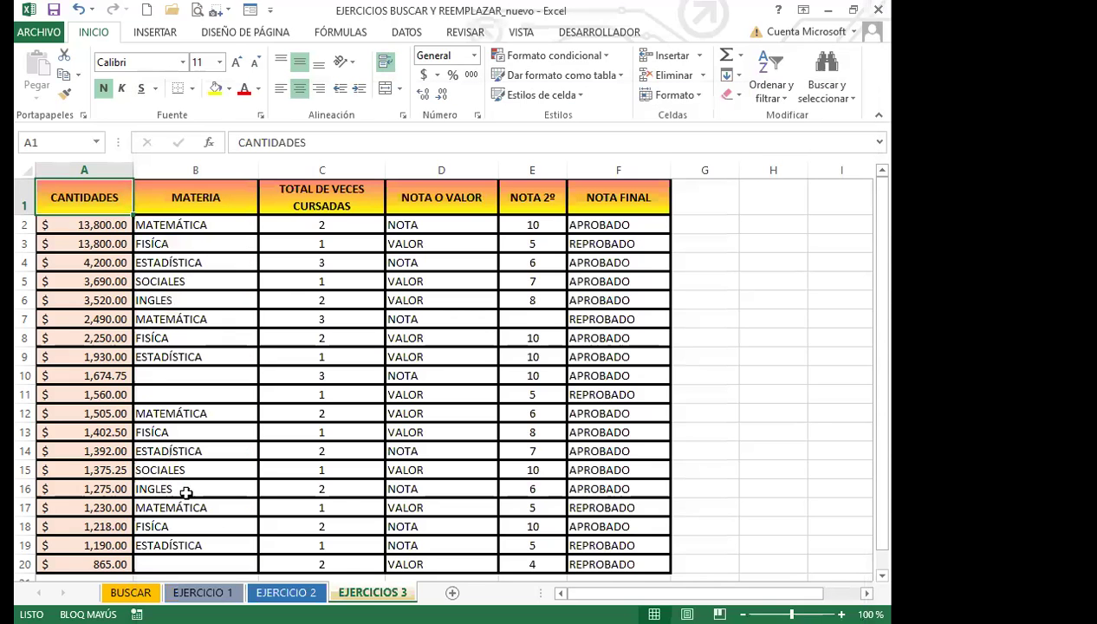
Step: Examine the header row fills on BUSCAR, EJERCICIO 1, EJERCICIO 2 and EJERCICIOS 3, comparing the individual header cells on BUSCAR
{"action": "left_click", "coordinate": [147, 593]}
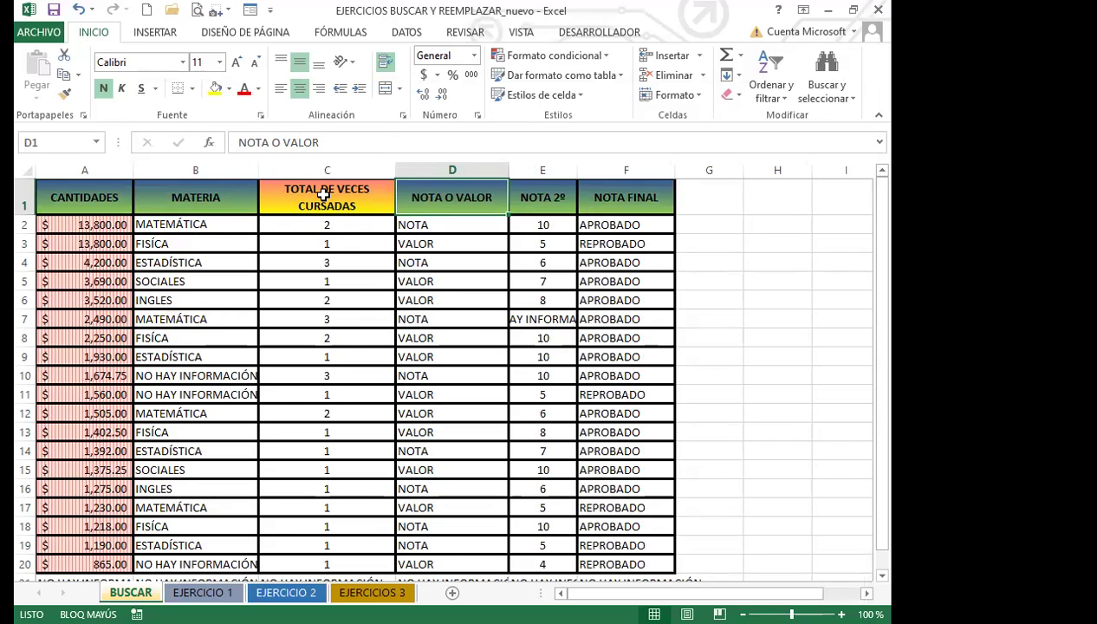
{"action": "left_click", "coordinate": [223, 591]}
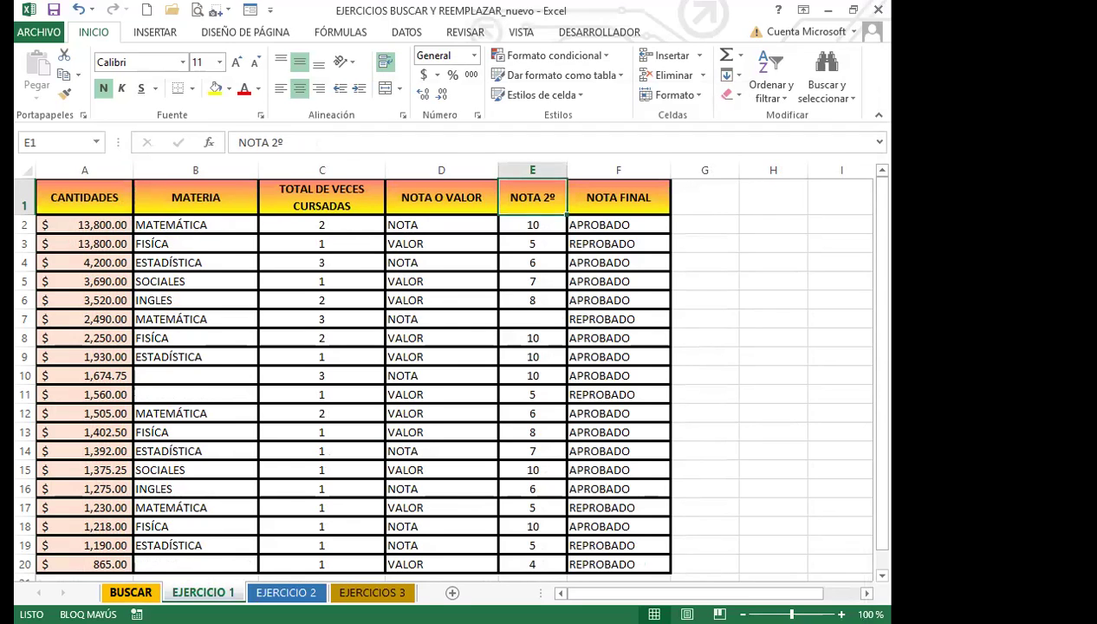
{"action": "left_click", "coordinate": [130, 591]}
{"action": "left_click", "coordinate": [325, 204]}
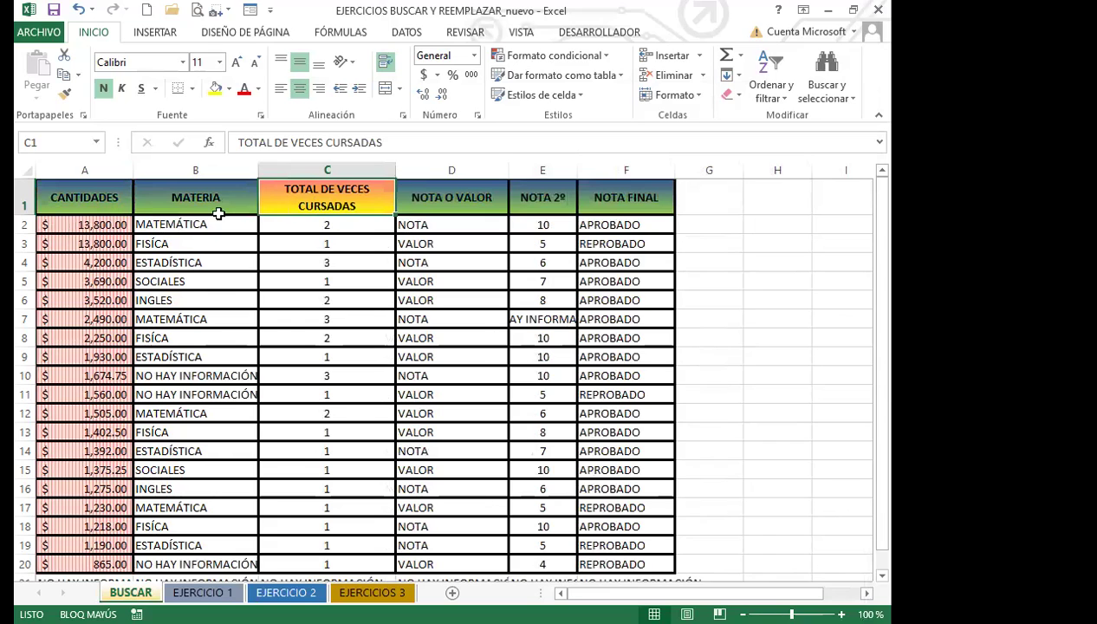
{"action": "left_click", "coordinate": [218, 208]}
{"action": "left_click", "coordinate": [456, 205]}
{"action": "left_click", "coordinate": [543, 199]}
{"action": "left_click", "coordinate": [589, 197]}
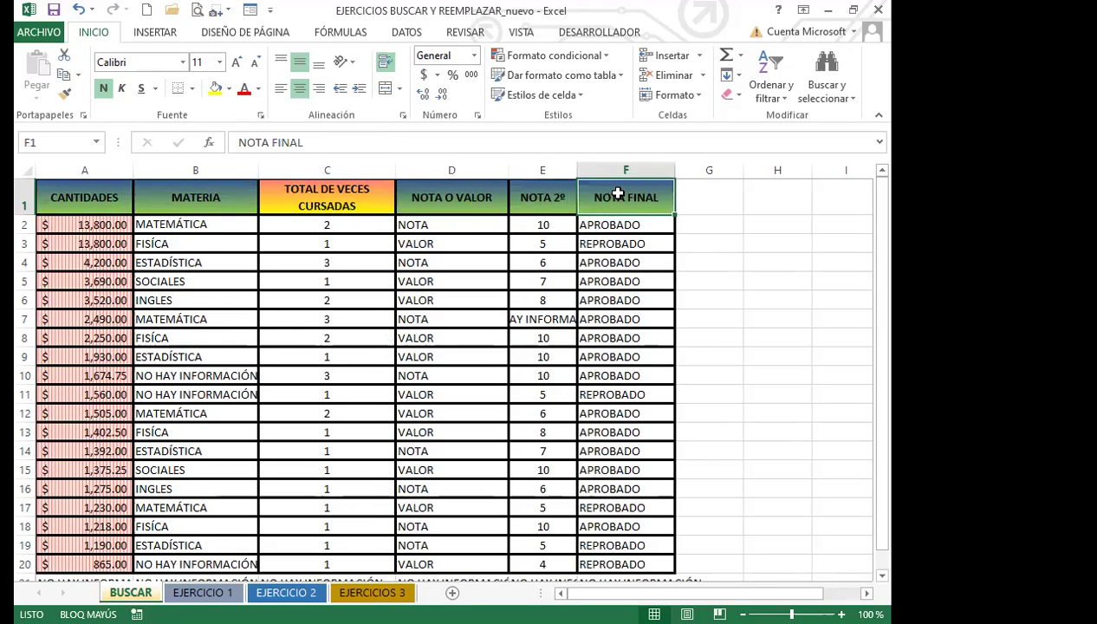
{"action": "left_click", "coordinate": [203, 592]}
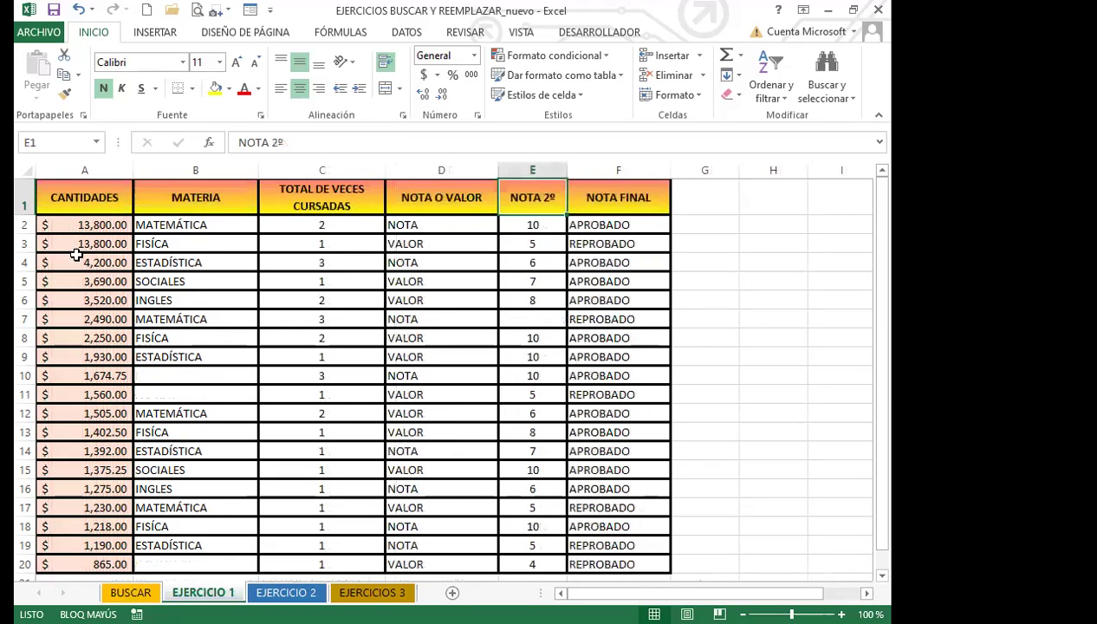
{"action": "left_click", "coordinate": [293, 591]}
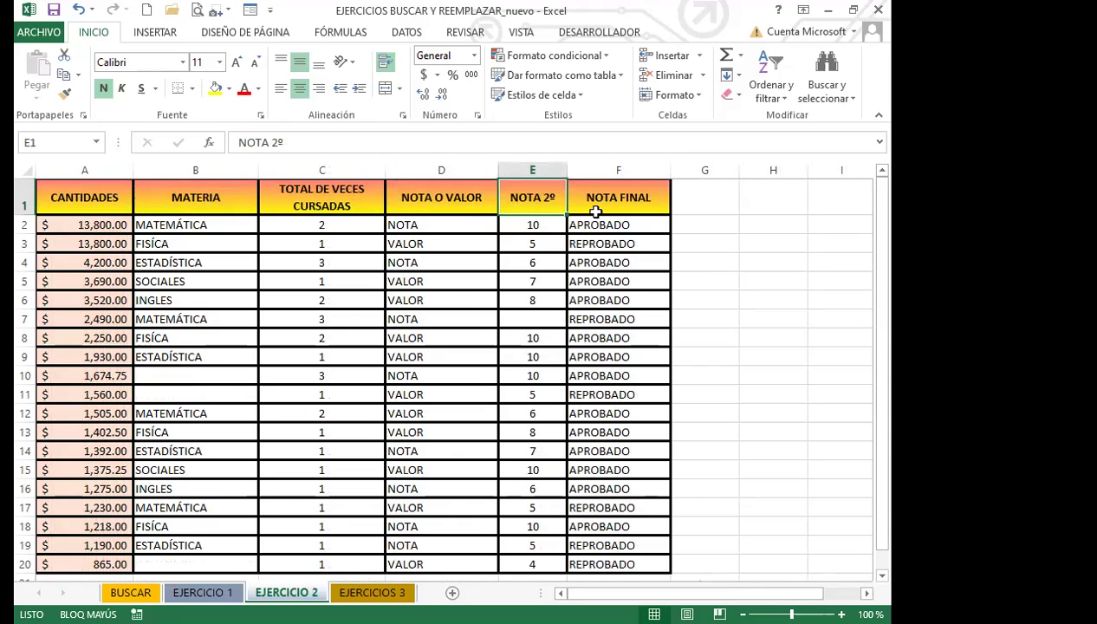
{"action": "left_click", "coordinate": [372, 592]}
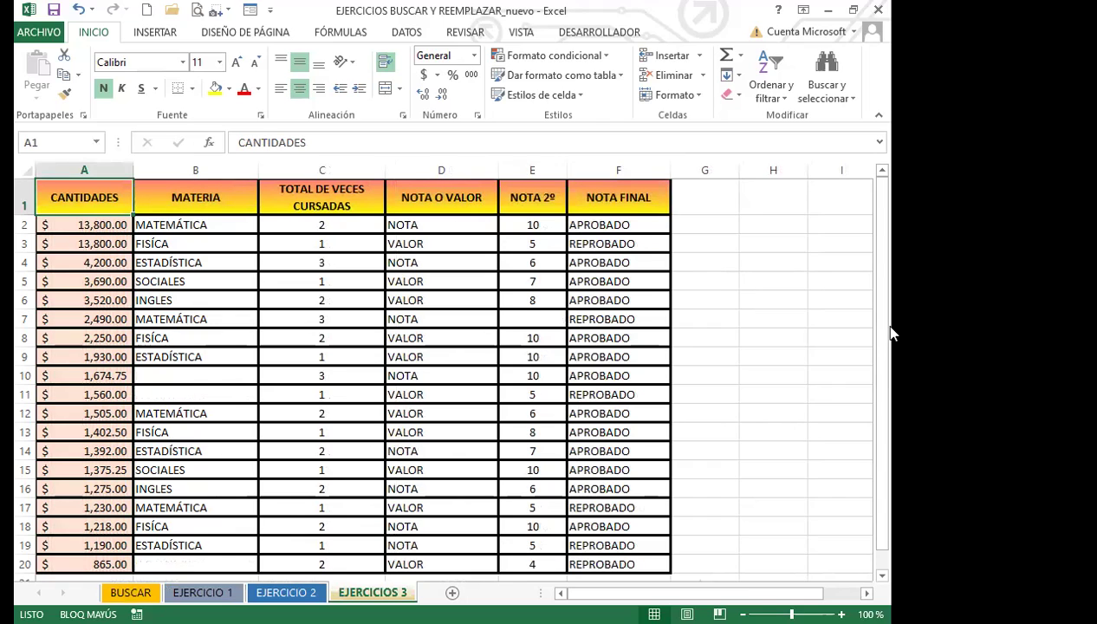
Step: Reopen Find and Replace and clear both the replacement format and the search format
{"action": "key", "text": "ctrl+b"}
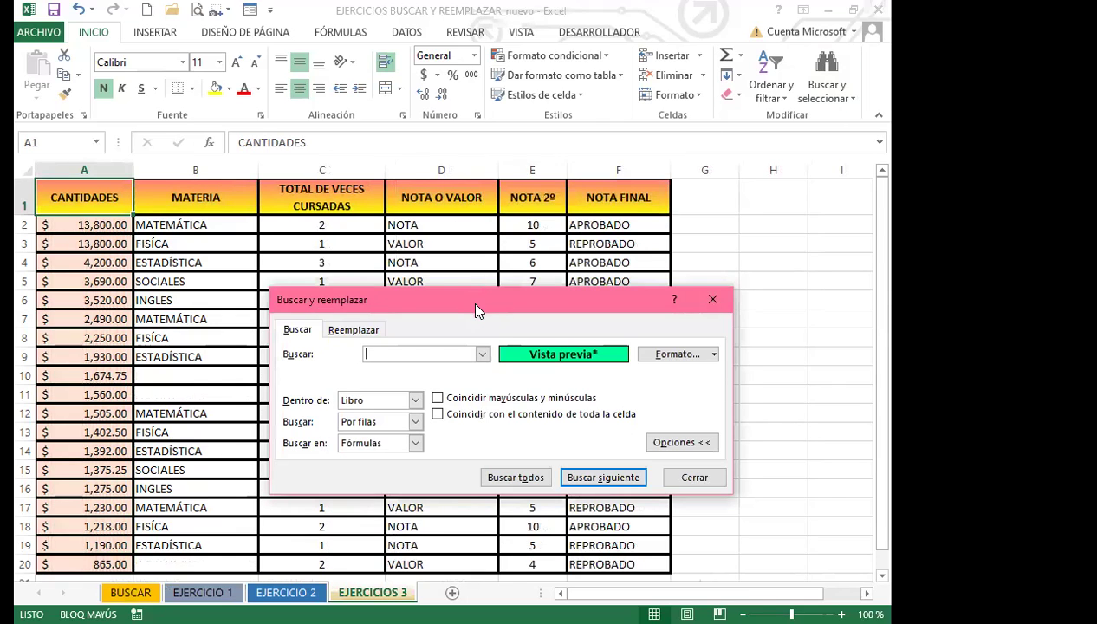
{"action": "key", "text": "ctrl+l"}
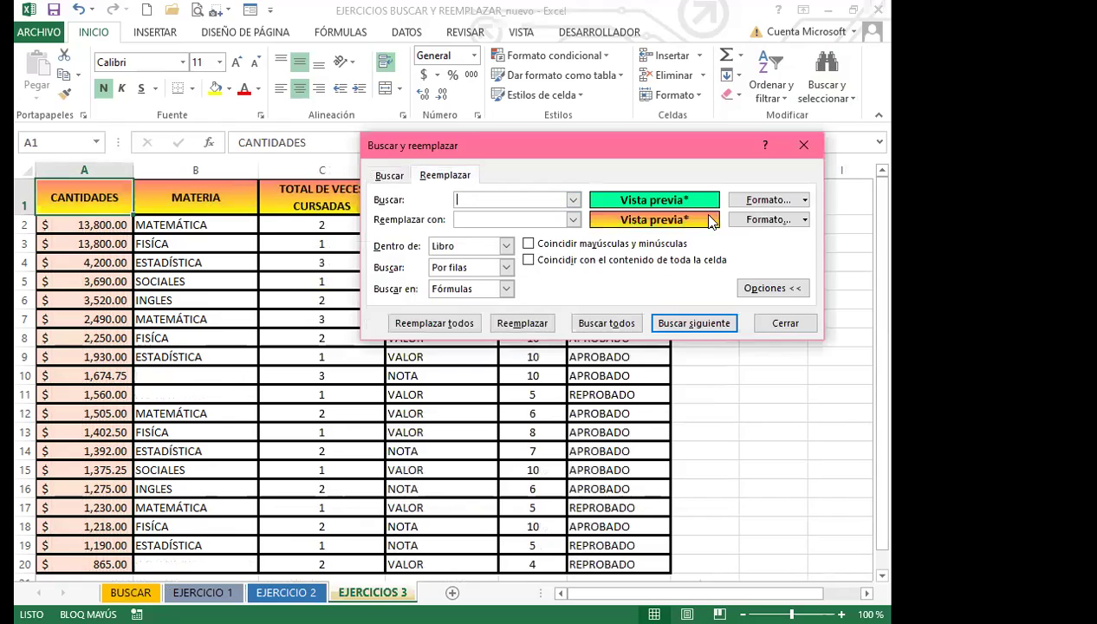
{"action": "left_click", "coordinate": [805, 220]}
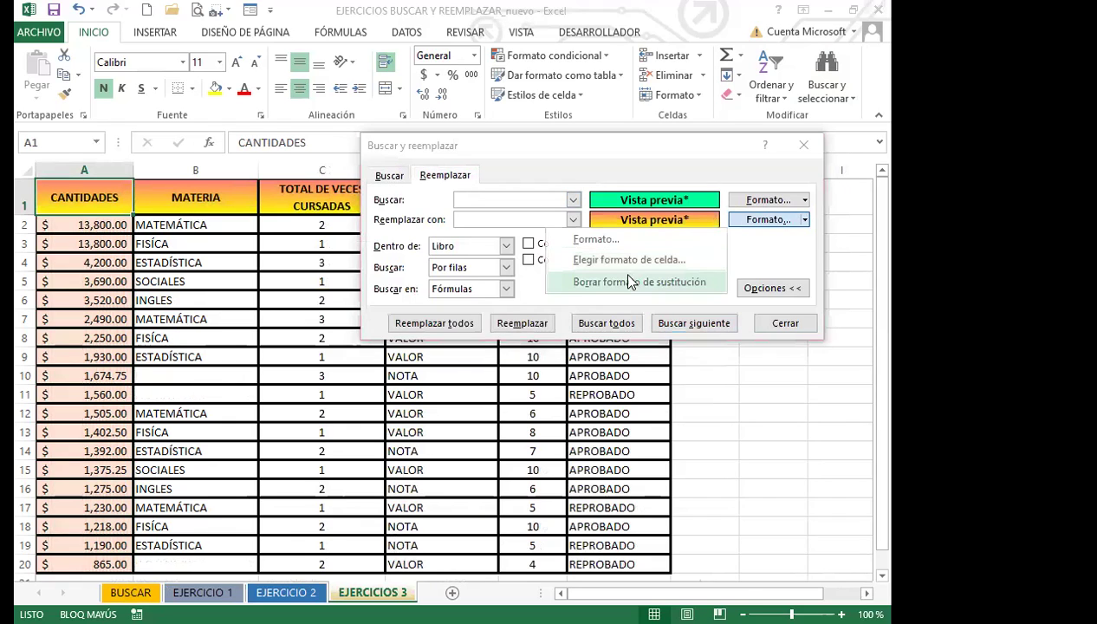
{"action": "left_click", "coordinate": [658, 282]}
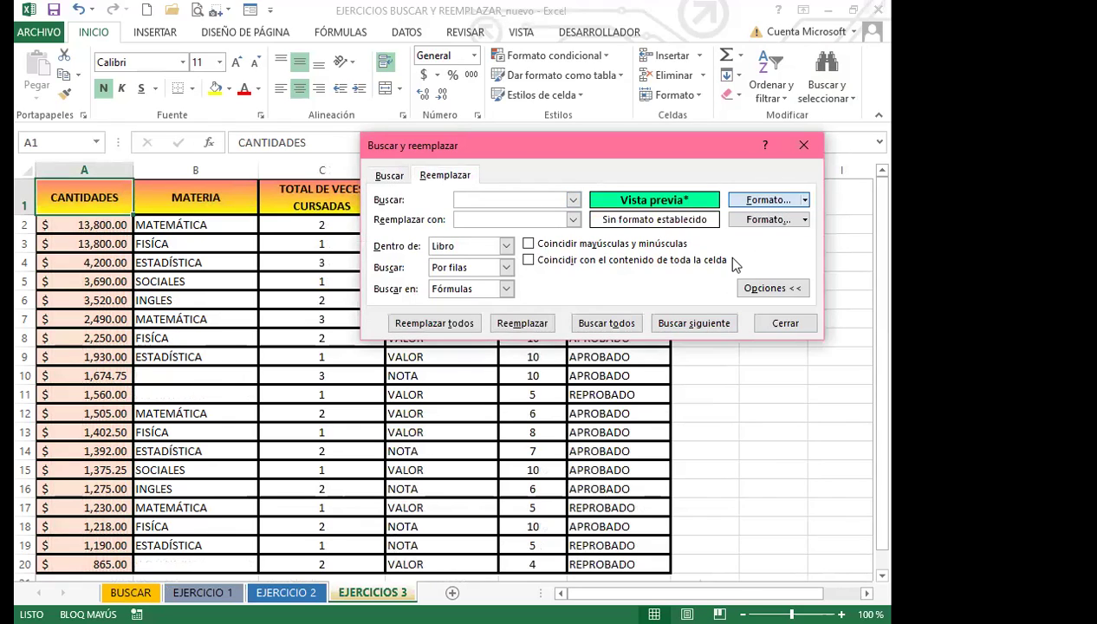
{"action": "left_click", "coordinate": [805, 200]}
{"action": "key", "text": "Return"}
Step: Pick the format of amount cell A2 on EJERCICIOS 3 as the format to find
{"action": "left_click", "coordinate": [386, 176]}
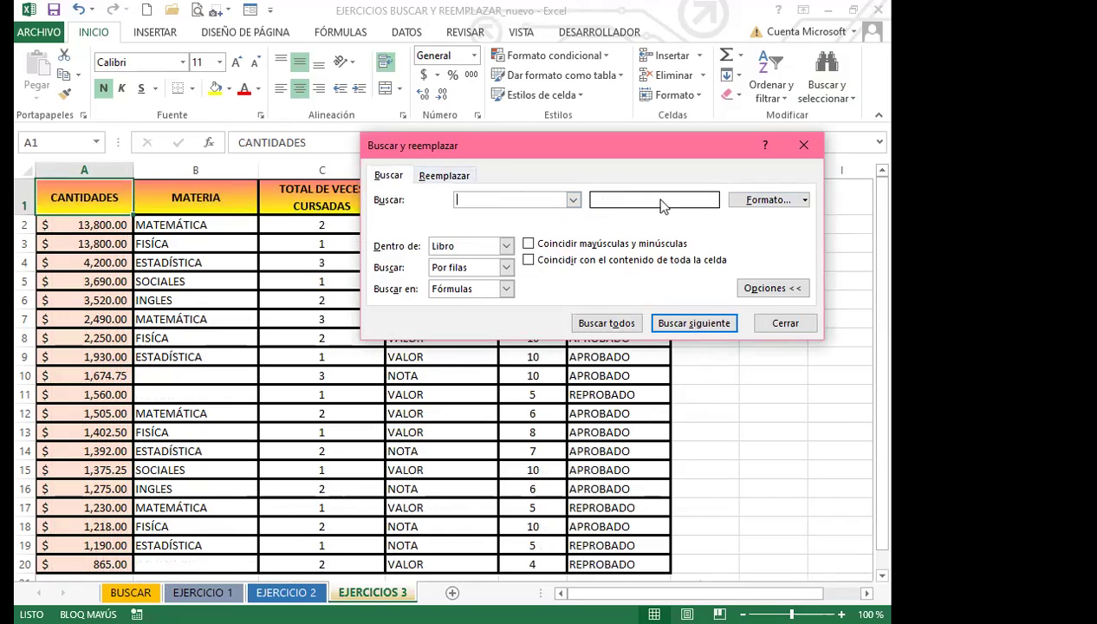
{"action": "left_click", "coordinate": [804, 200]}
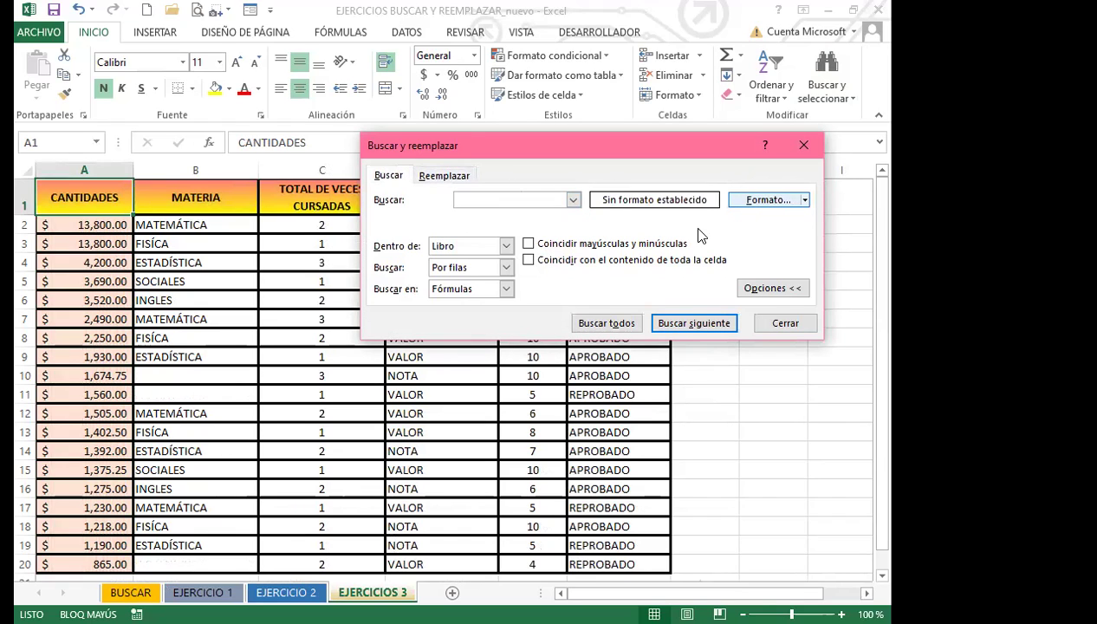
{"action": "left_click", "coordinate": [553, 235]}
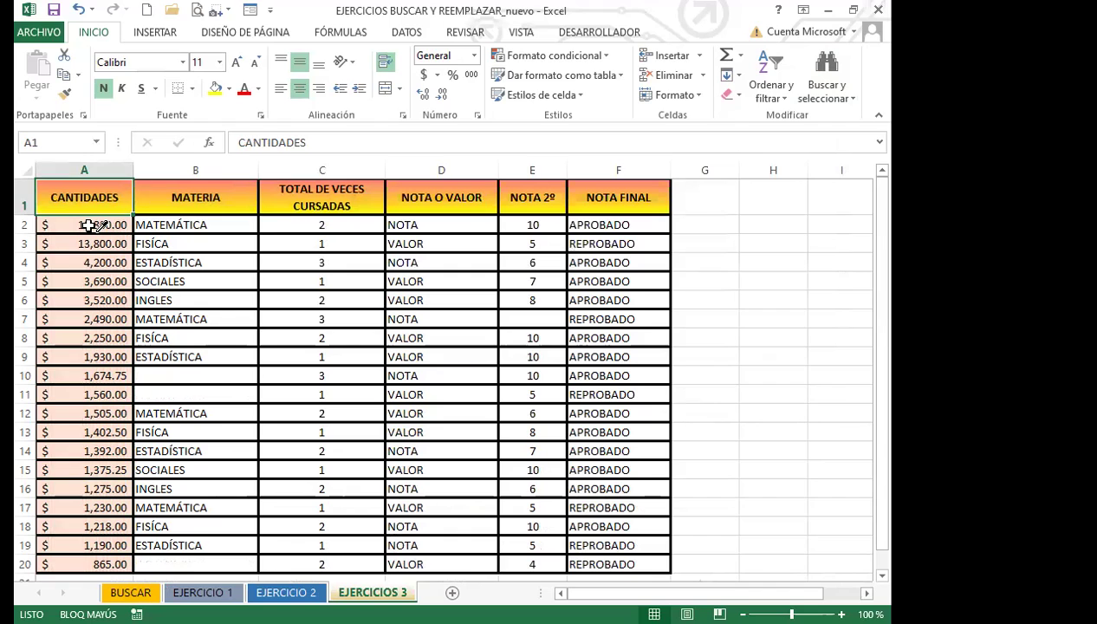
{"action": "left_click", "coordinate": [90, 225]}
Step: Define the replacement format as a light-blue thin vertical-stripe pattern fill
{"action": "left_click", "coordinate": [444, 175]}
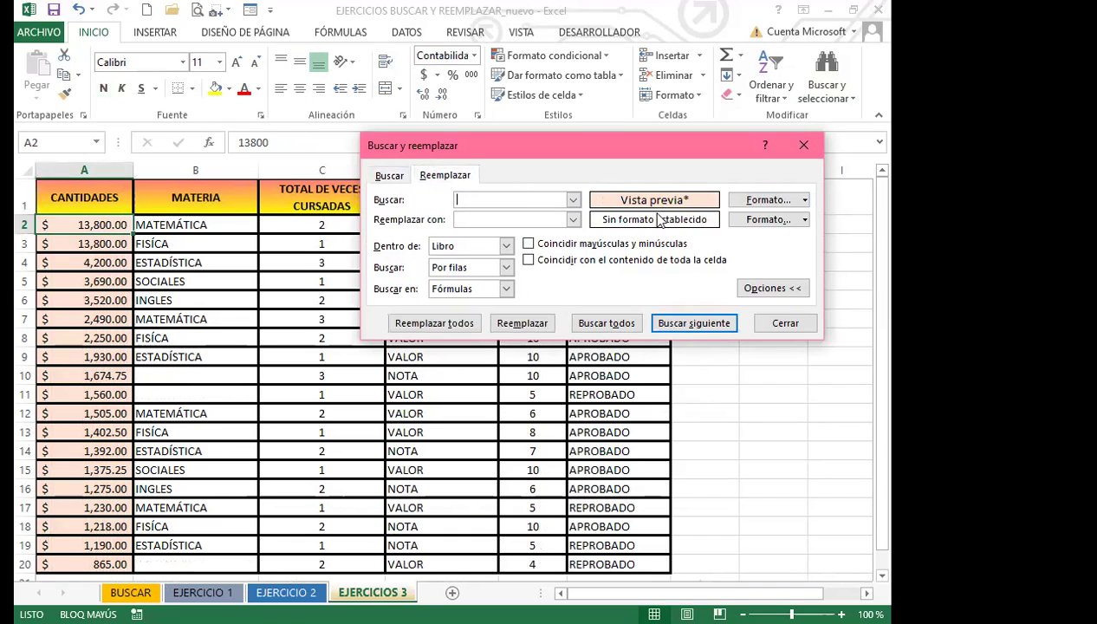
{"action": "left_click", "coordinate": [768, 224]}
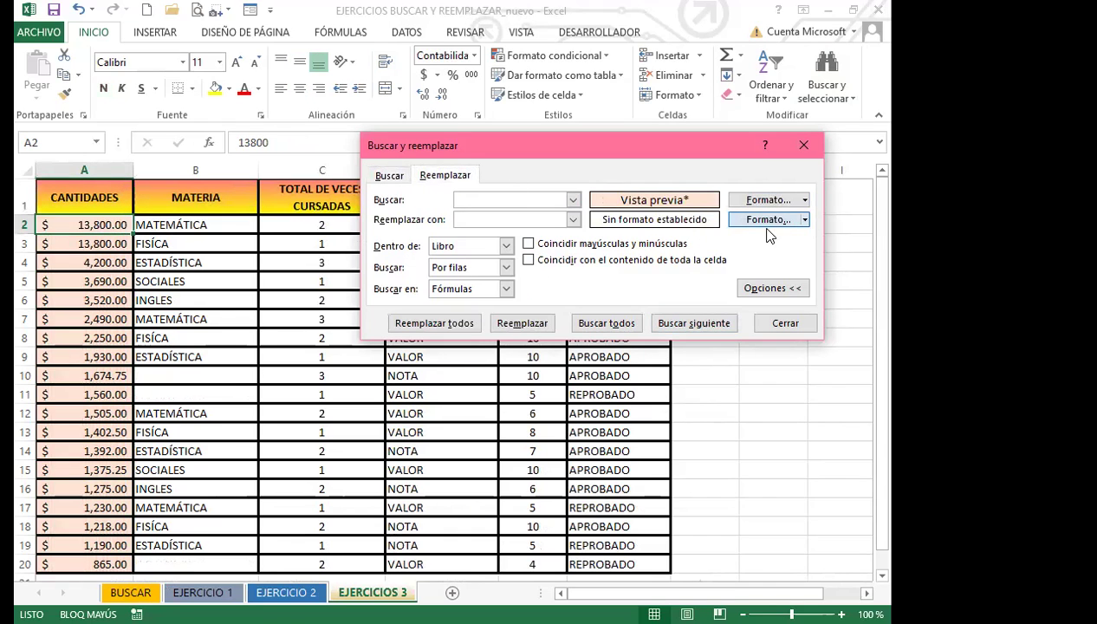
{"action": "left_click", "coordinate": [768, 227]}
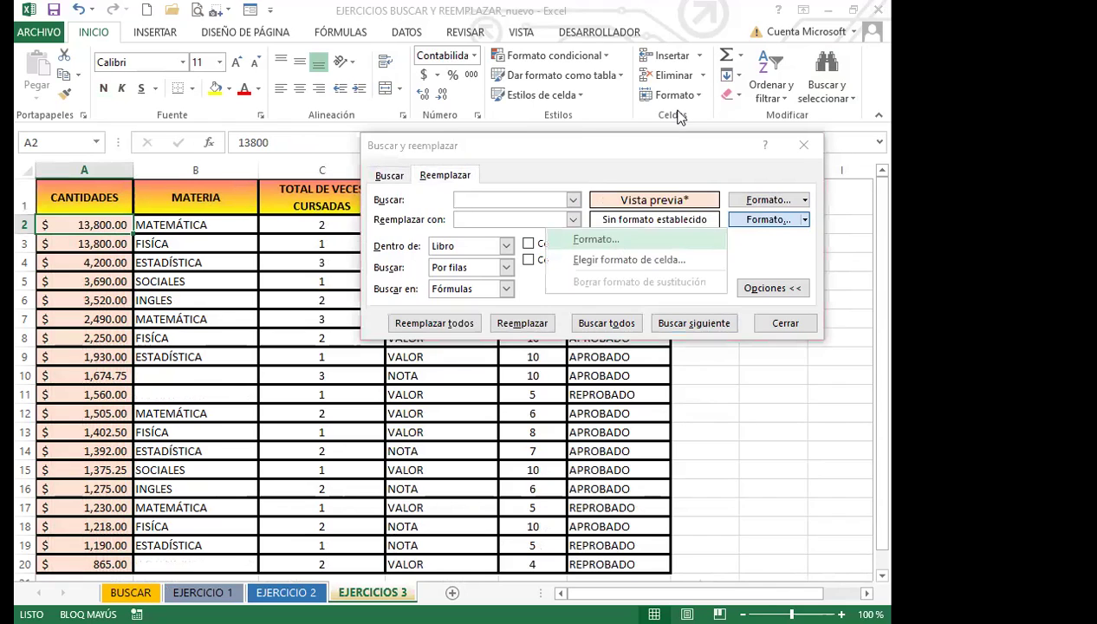
{"action": "key", "text": "Return"}
{"action": "left_click", "coordinate": [736, 91]}
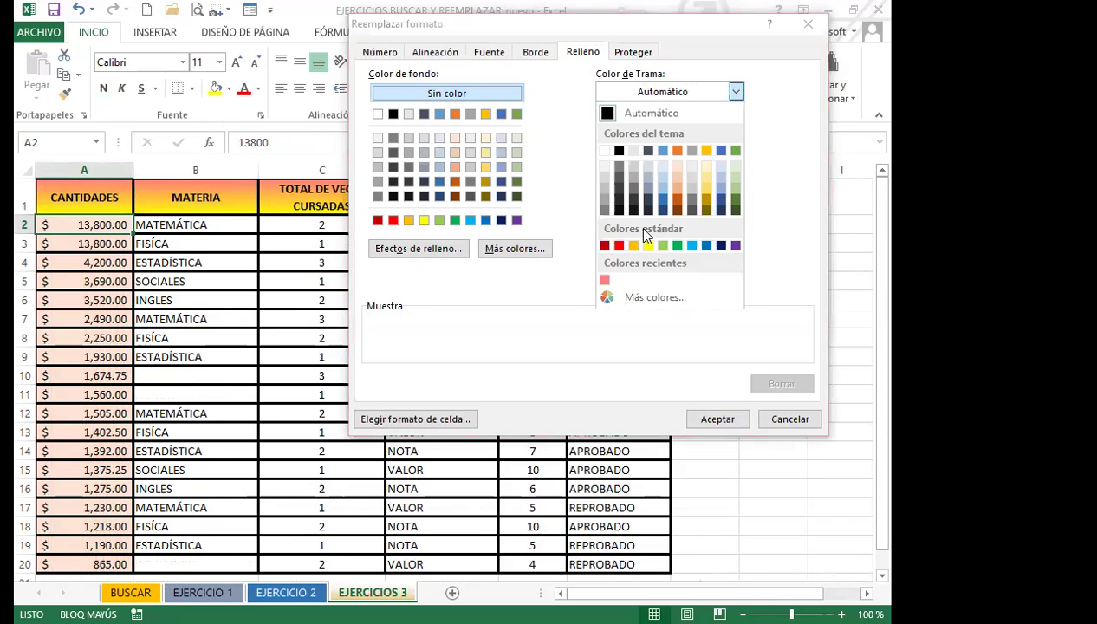
{"action": "left_click", "coordinate": [691, 246]}
{"action": "left_click", "coordinate": [735, 127]}
{"action": "left_click", "coordinate": [621, 187]}
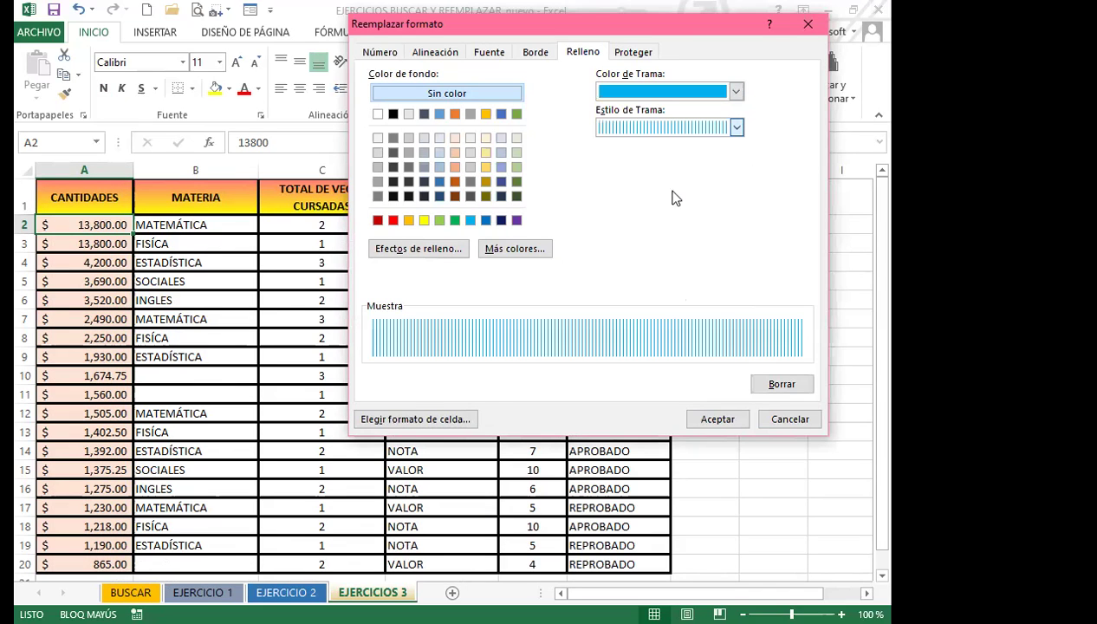
{"action": "left_click", "coordinate": [718, 419]}
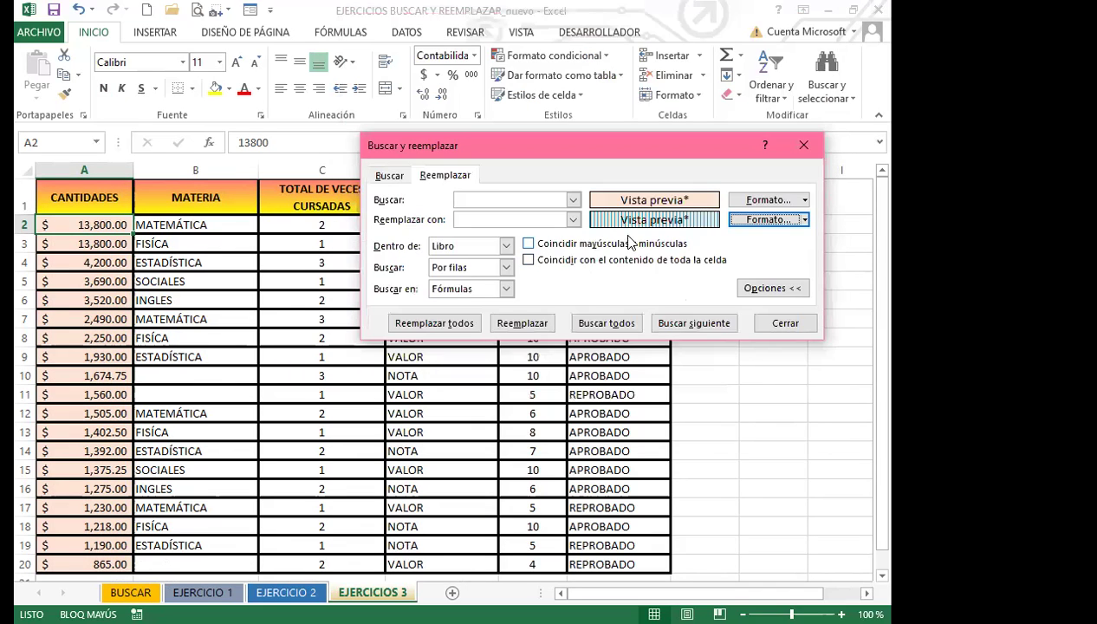
Step: Replace the peach amount-cell format with the striped format throughout the workbook and close the search dialog
{"action": "left_click", "coordinate": [438, 325]}
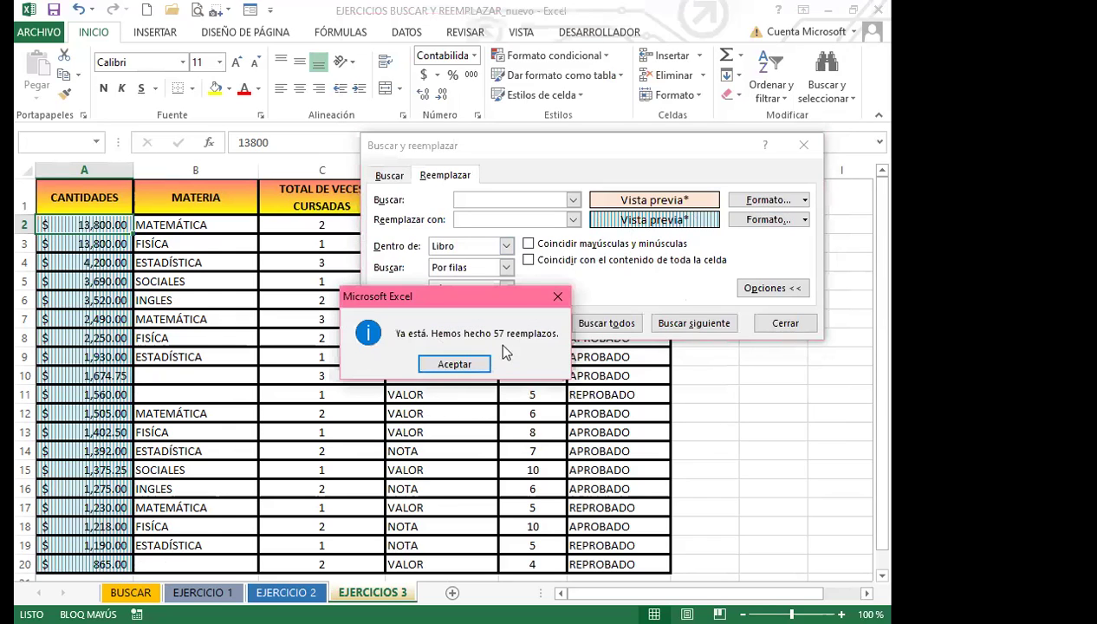
{"action": "left_click", "coordinate": [450, 365]}
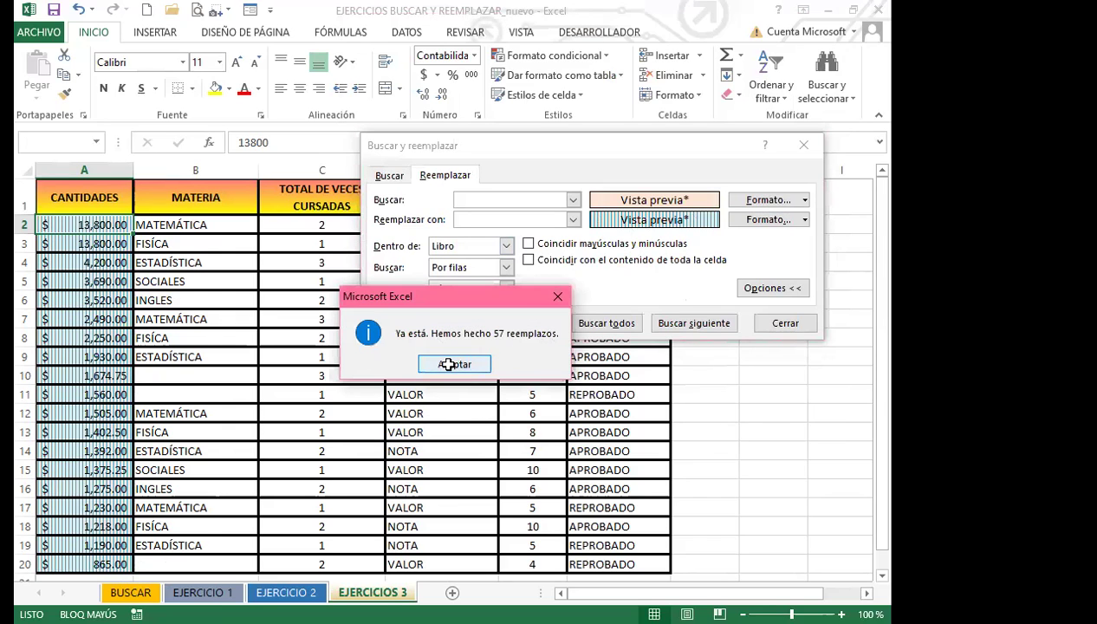
{"action": "left_click", "coordinate": [785, 324]}
Step: Compare the fill patterns of the CANTIDADES column on BUSCAR, EJERCICIO 1, EJERCICIO 2 and EJERCICIOS 3
{"action": "left_click", "coordinate": [204, 591]}
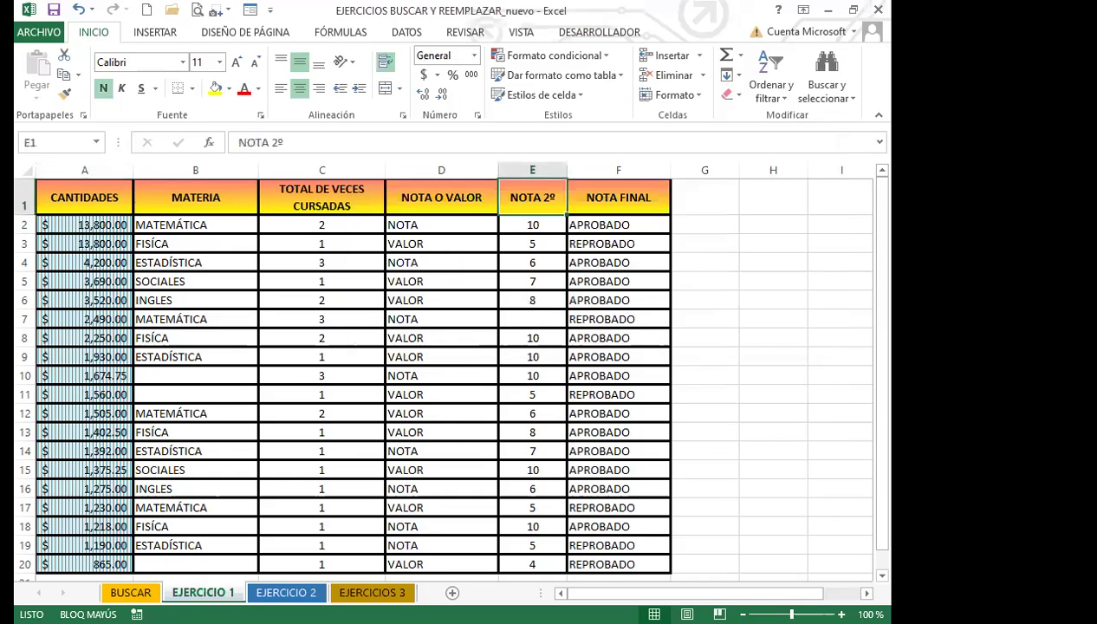
{"action": "left_click", "coordinate": [130, 591]}
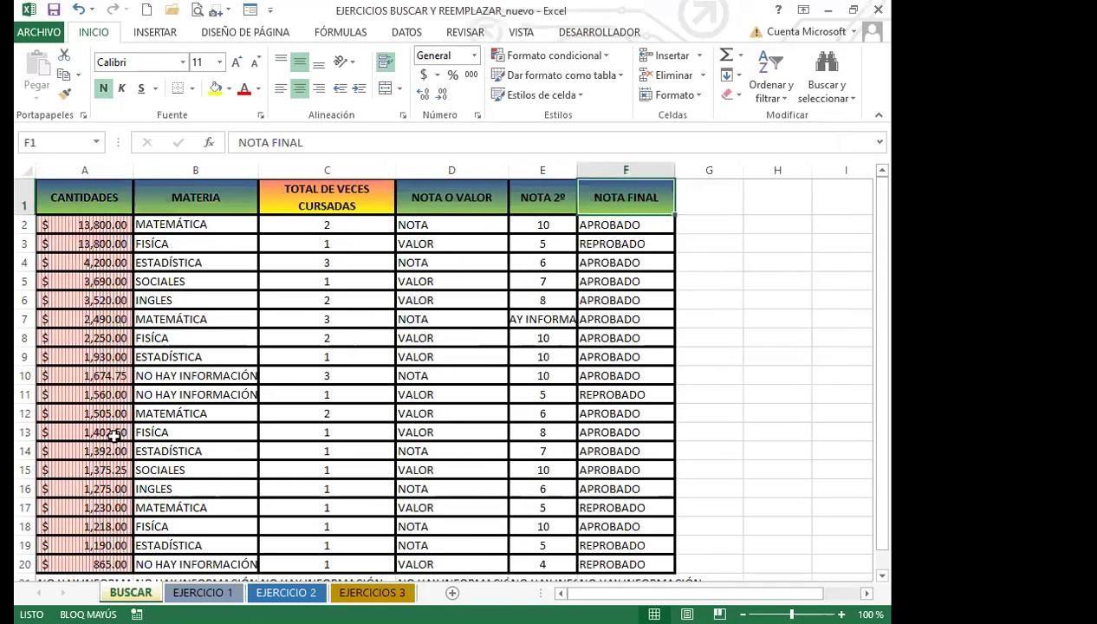
{"action": "left_click", "coordinate": [116, 266]}
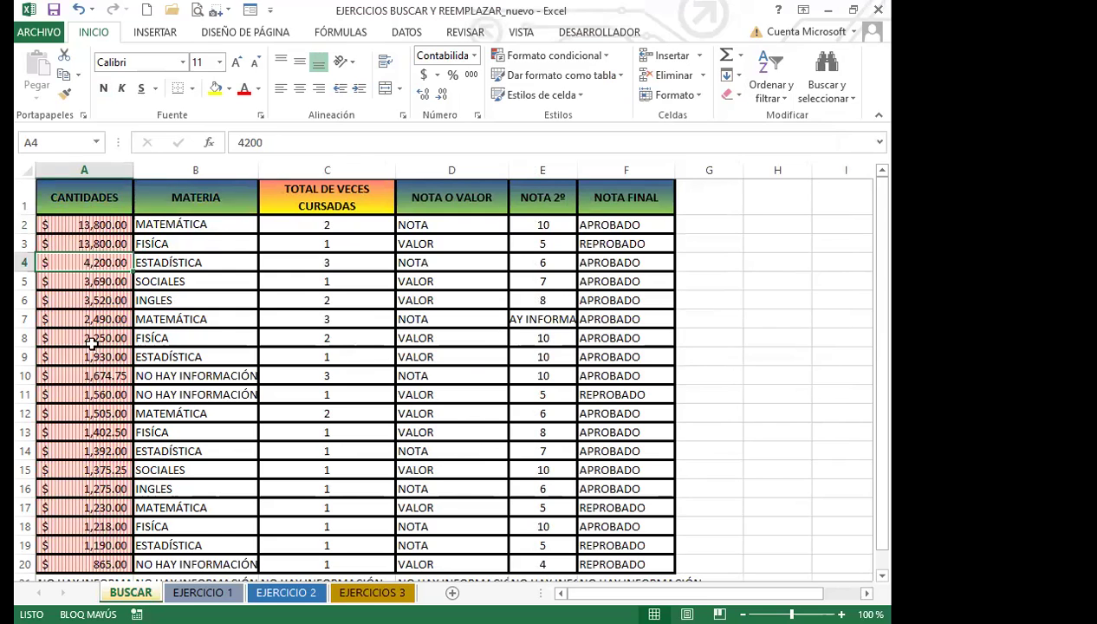
{"action": "left_click", "coordinate": [203, 592]}
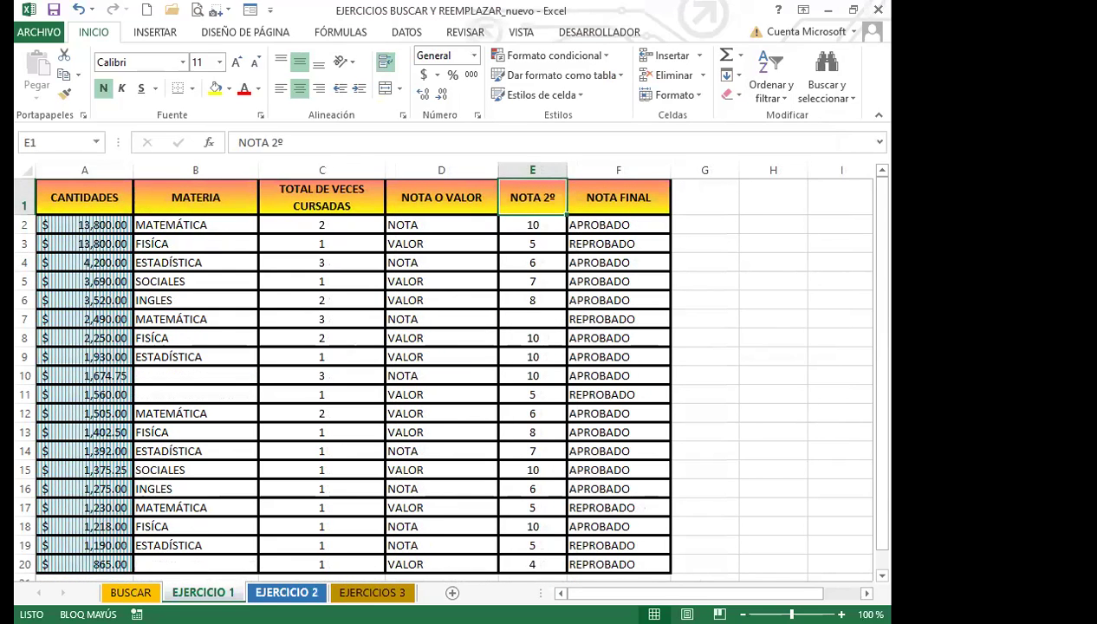
{"action": "left_click", "coordinate": [285, 592]}
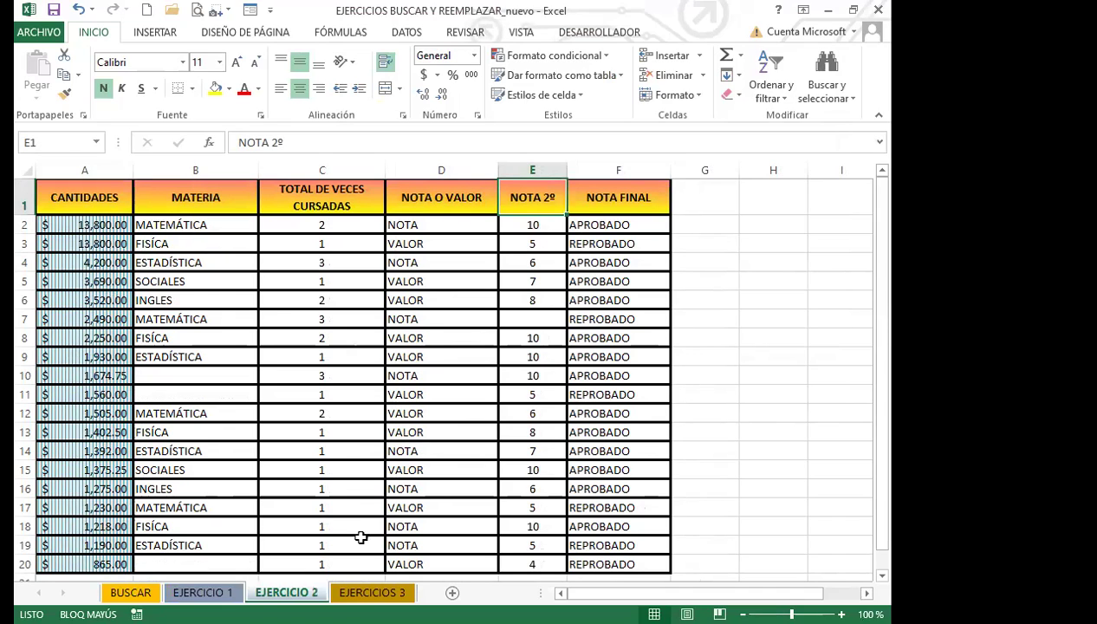
{"action": "left_click", "coordinate": [368, 592]}
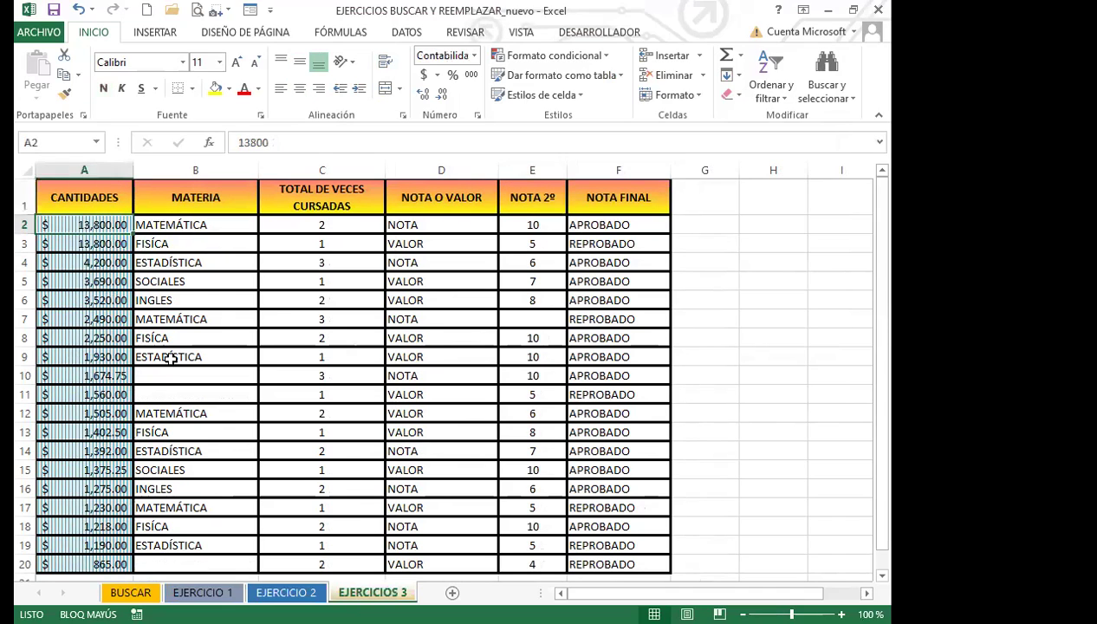
{"action": "left_click", "coordinate": [107, 432]}
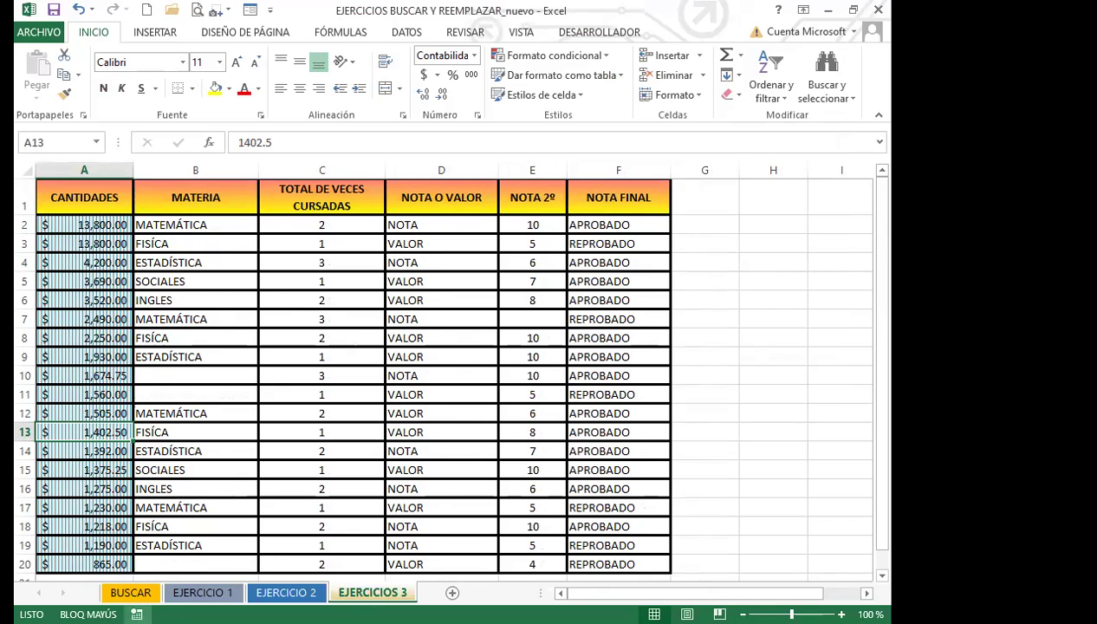
{"action": "left_click", "coordinate": [129, 593]}
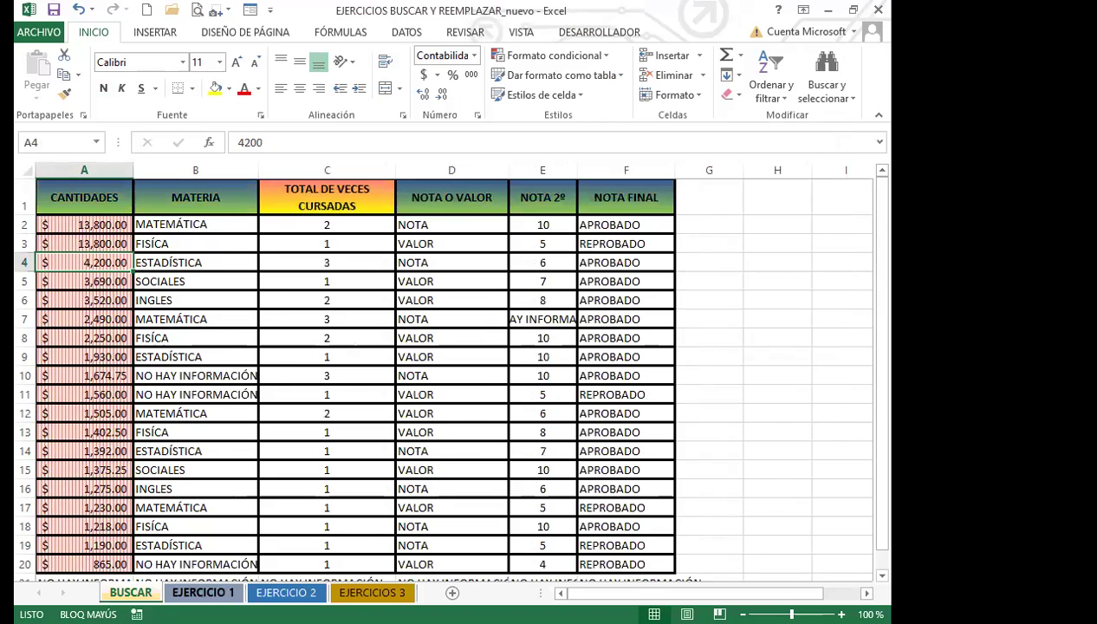
{"action": "left_click", "coordinate": [203, 593]}
{"action": "left_click", "coordinate": [288, 592]}
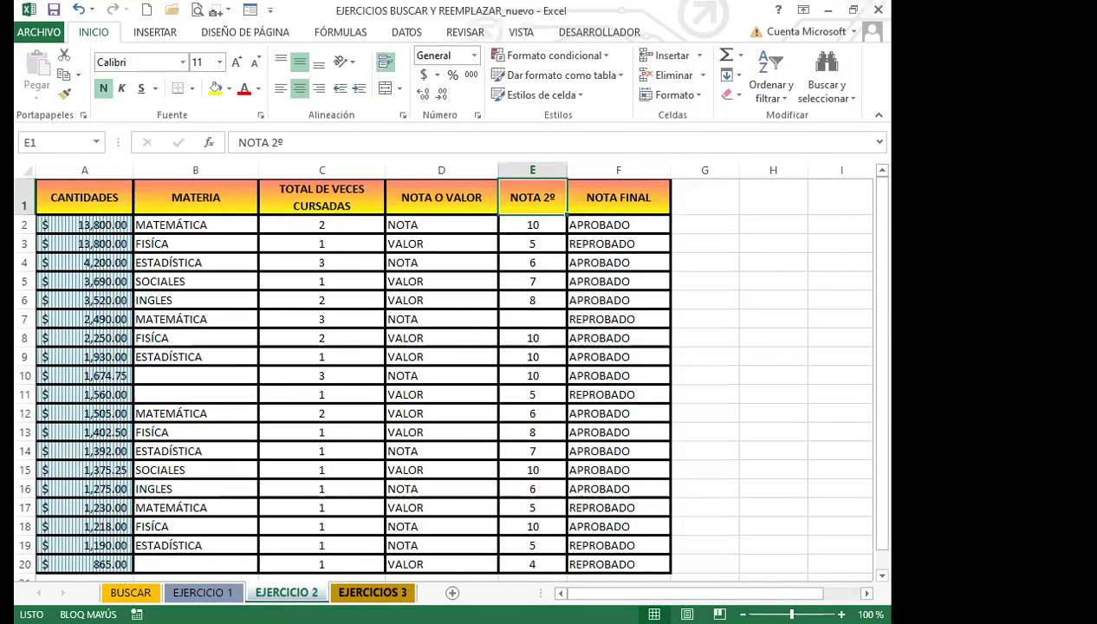
{"action": "left_click", "coordinate": [368, 593]}
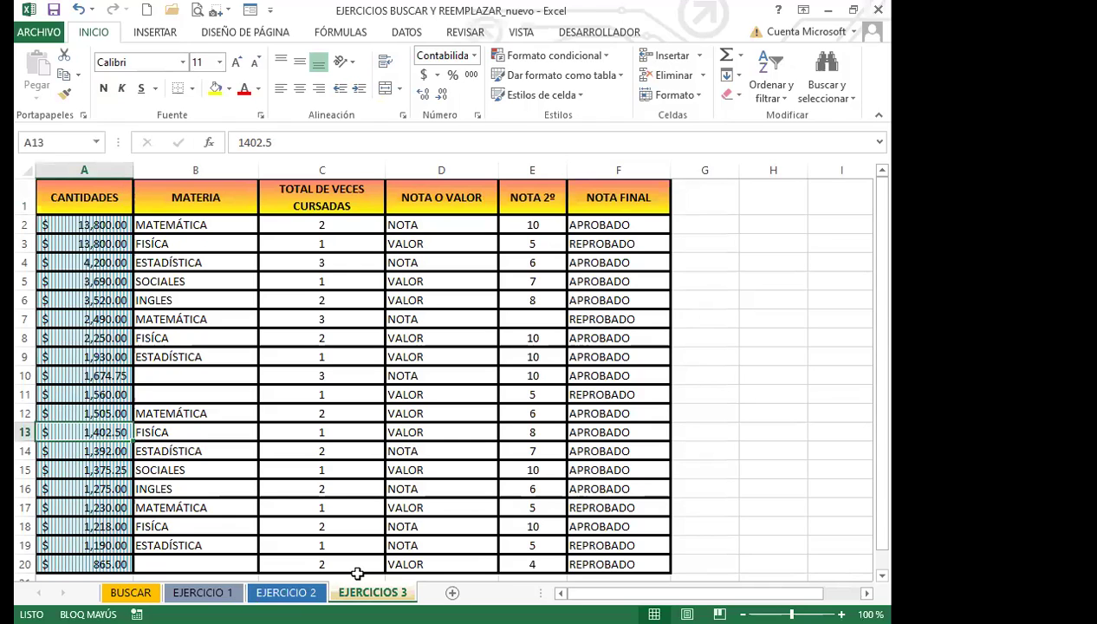
Step: Reopen Find and Replace and clear both the replacement format and the search format
{"action": "key", "text": "ctrl+b"}
{"action": "left_click", "coordinate": [445, 199]}
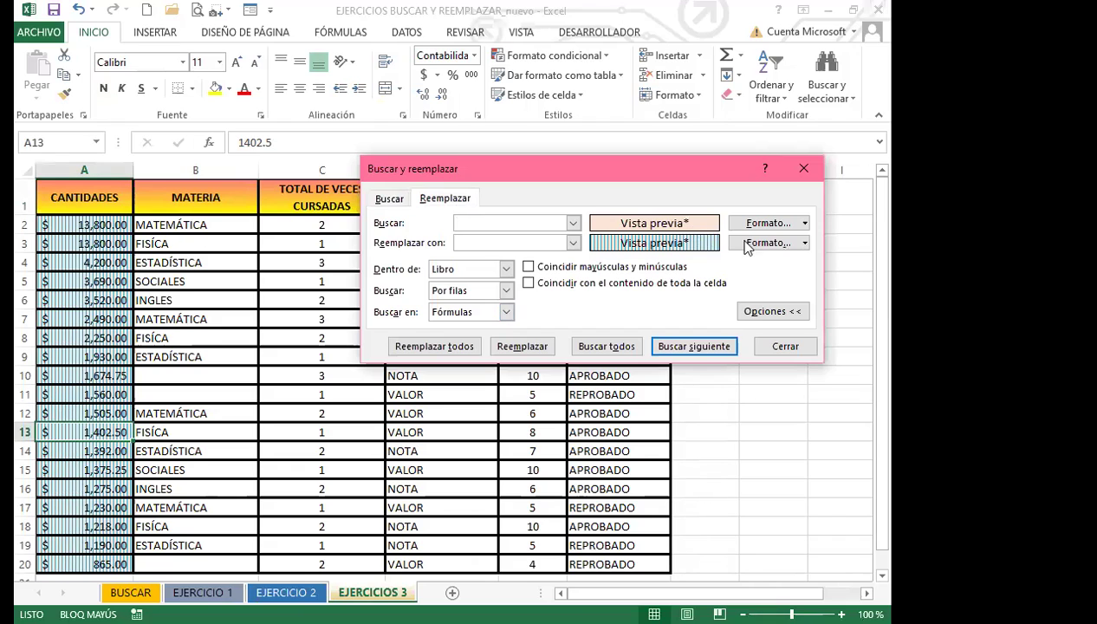
{"action": "left_click", "coordinate": [797, 246]}
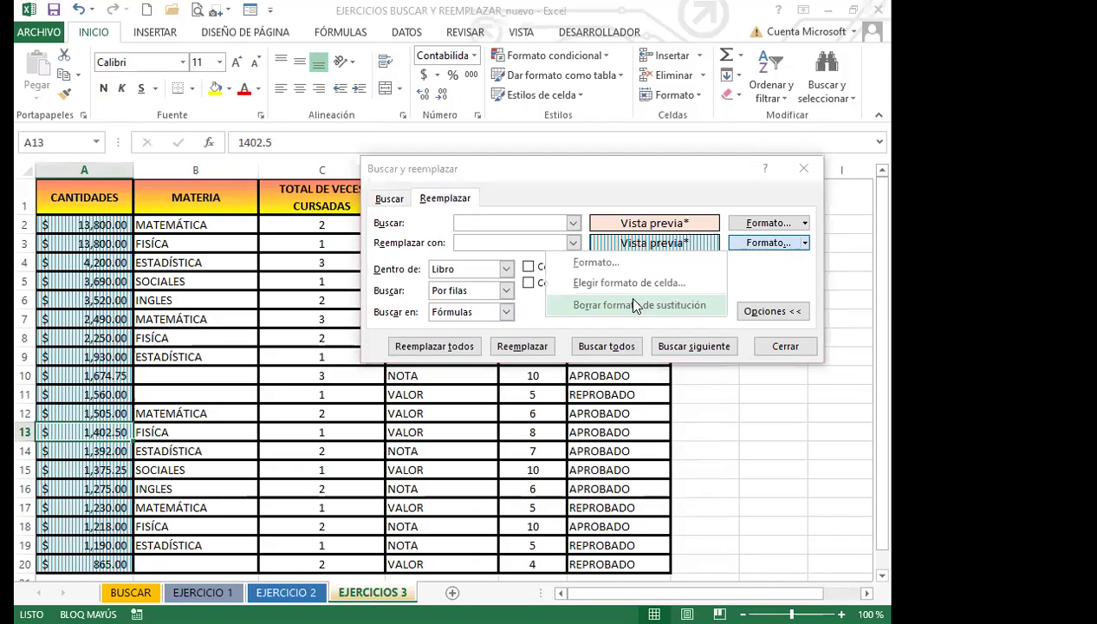
{"action": "left_click", "coordinate": [637, 305]}
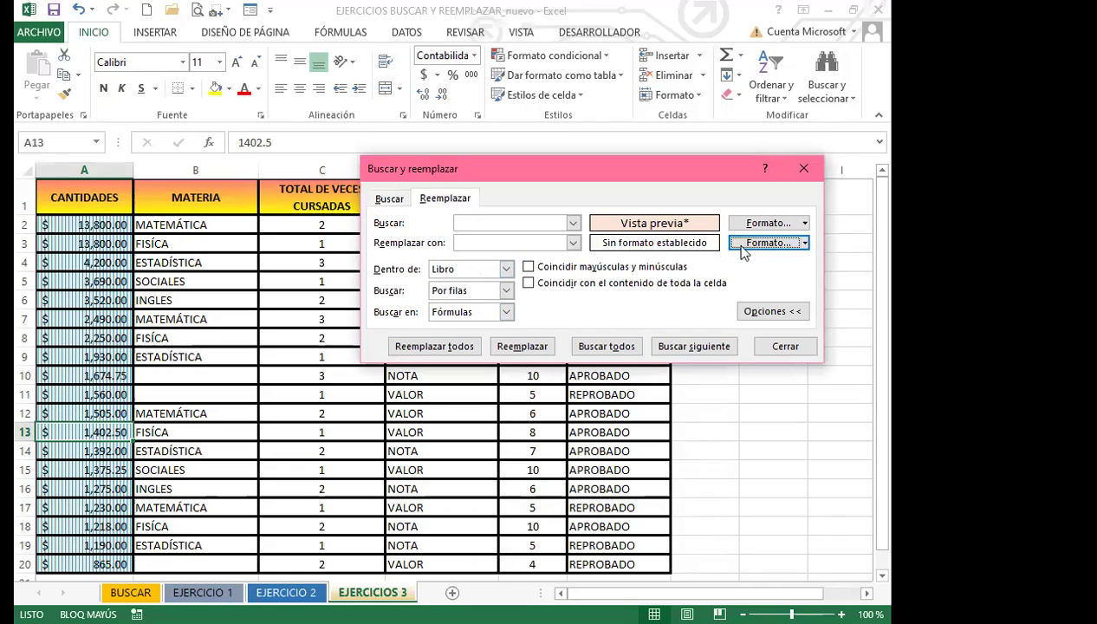
{"action": "left_click", "coordinate": [804, 223]}
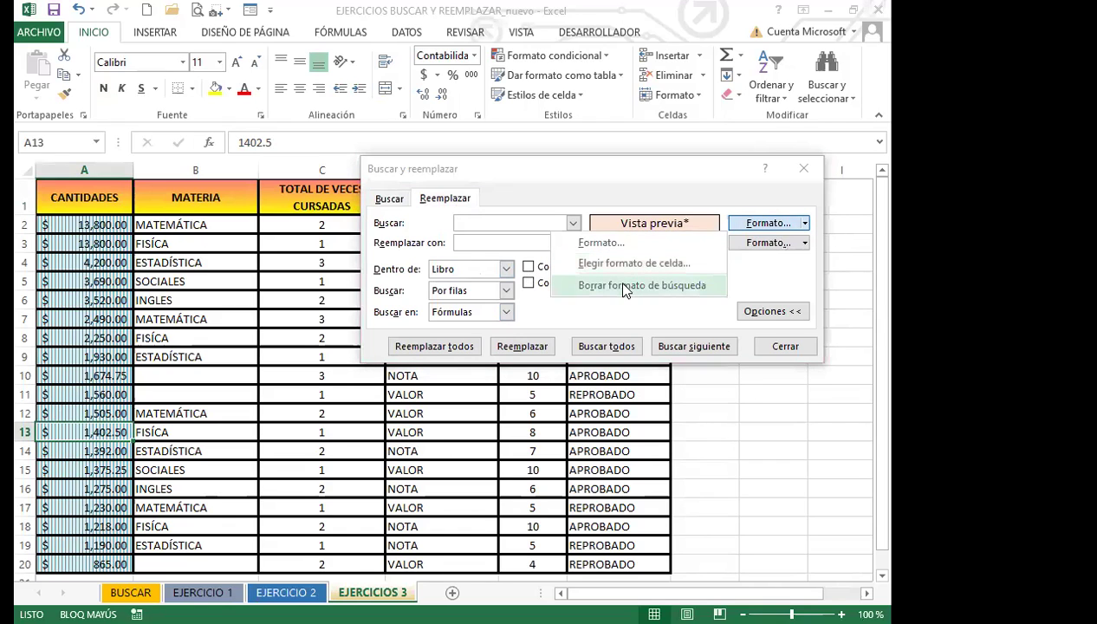
Step: Find all cells containing 2 throughout the workbook and enlarge the results list
{"action": "left_click", "coordinate": [387, 199]}
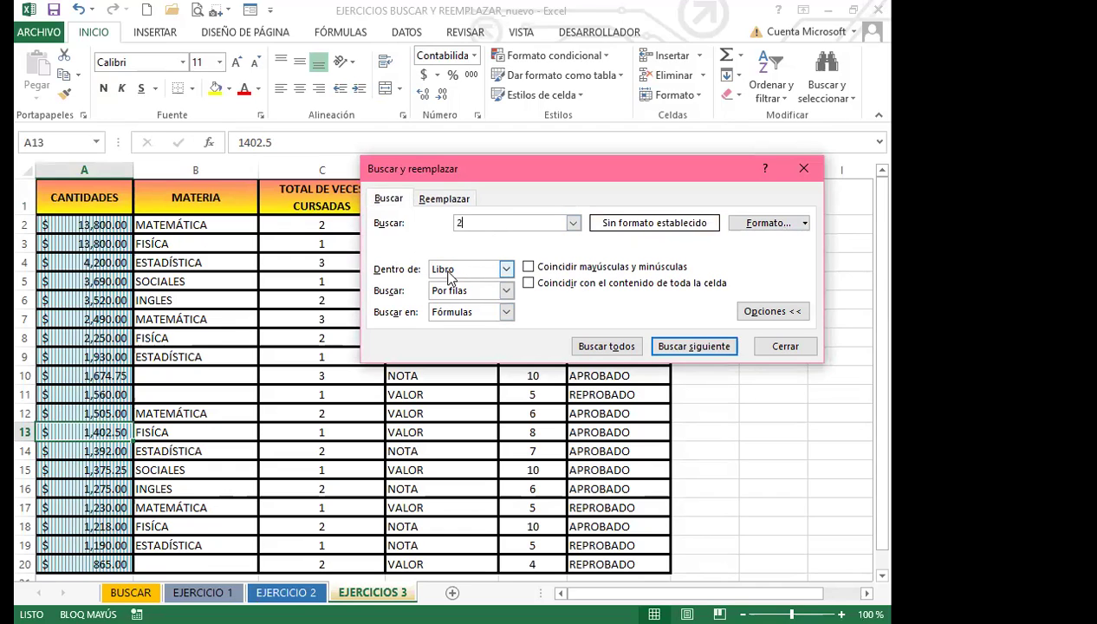
{"action": "left_click", "coordinate": [611, 347]}
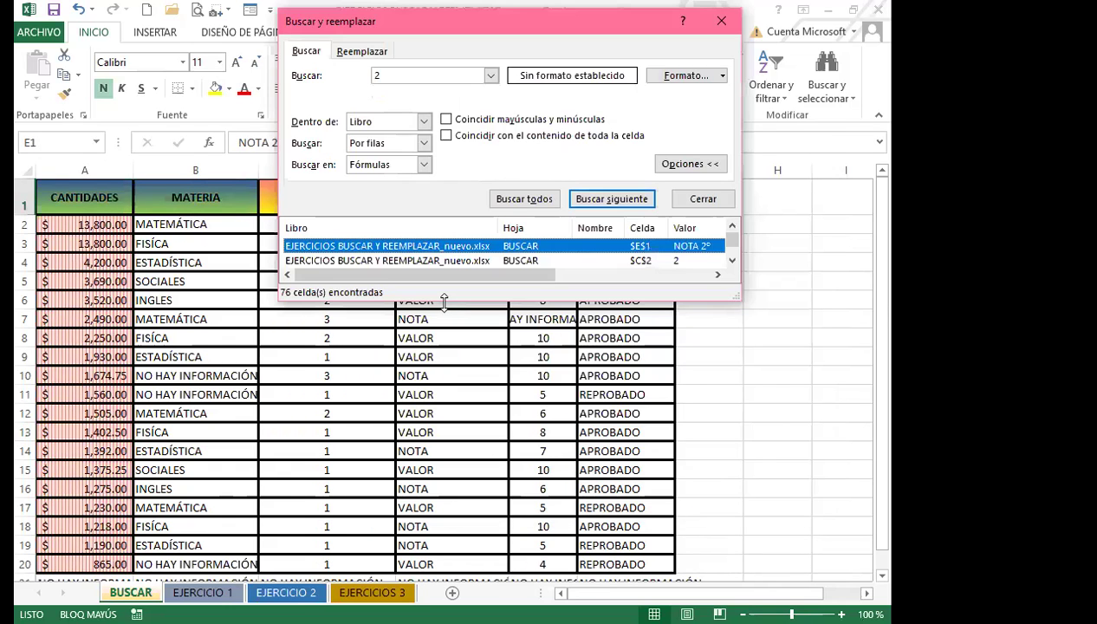
{"action": "left_click_drag", "start_coordinate": [444, 299], "coordinate": [449, 606]}
Step: Examine the full list of matches for 2 across all four sheets, checking their cells and values
{"action": "scroll", "coordinate": [449, 406], "scroll_direction": "down", "scroll_amount": 2}
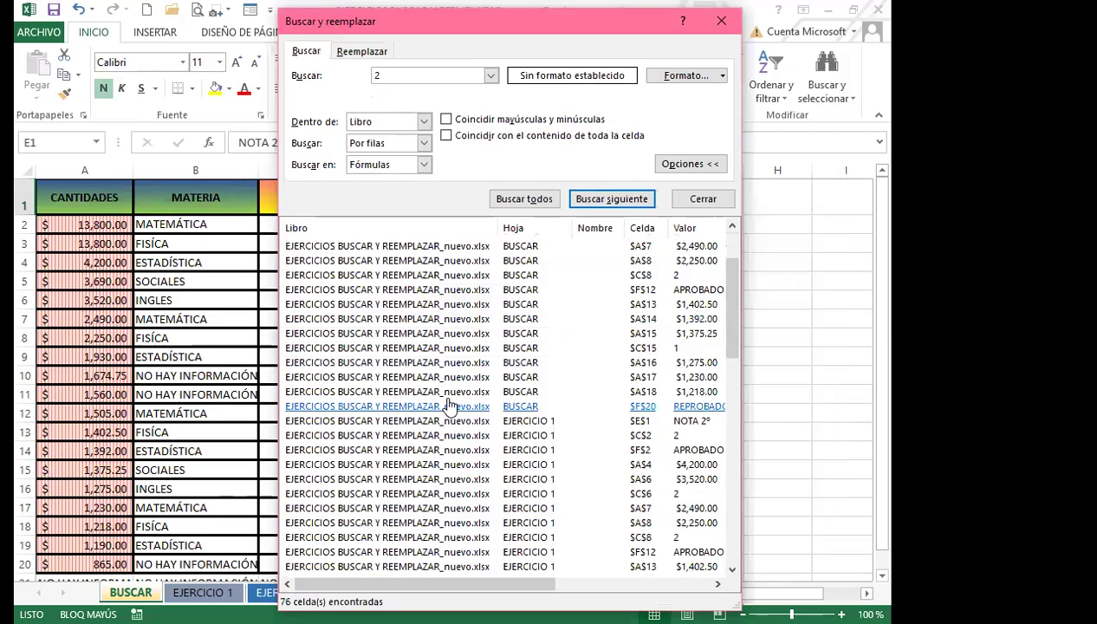
{"action": "scroll", "coordinate": [449, 406], "scroll_direction": "down", "scroll_amount": 7}
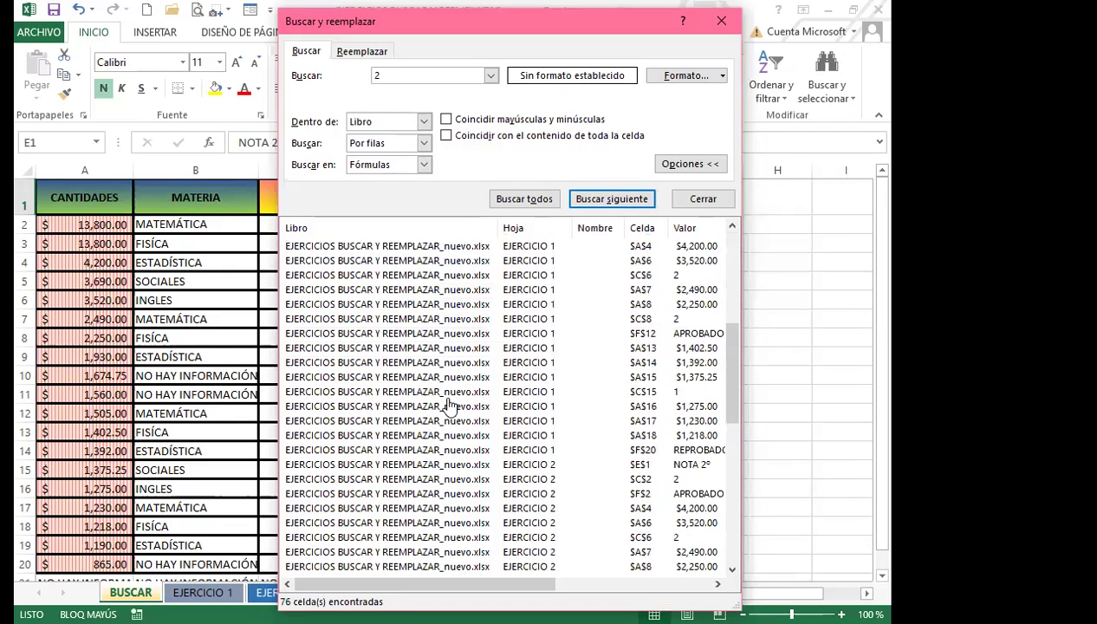
{"action": "scroll", "coordinate": [448, 406], "scroll_direction": "down", "scroll_amount": 10}
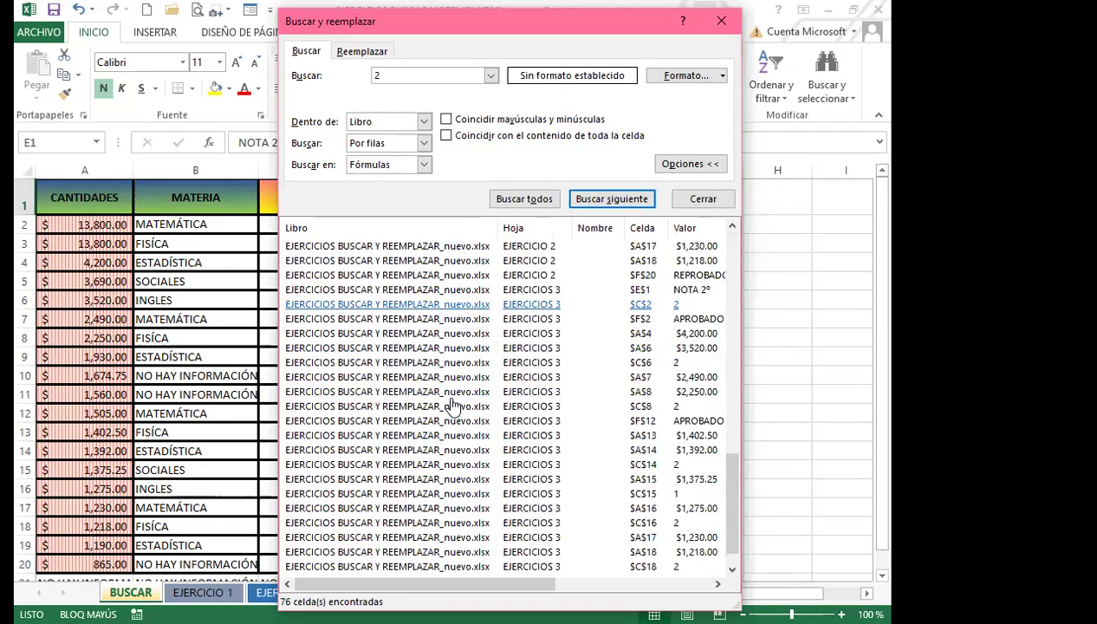
{"action": "scroll", "coordinate": [428, 529], "scroll_direction": "up", "scroll_amount": 15}
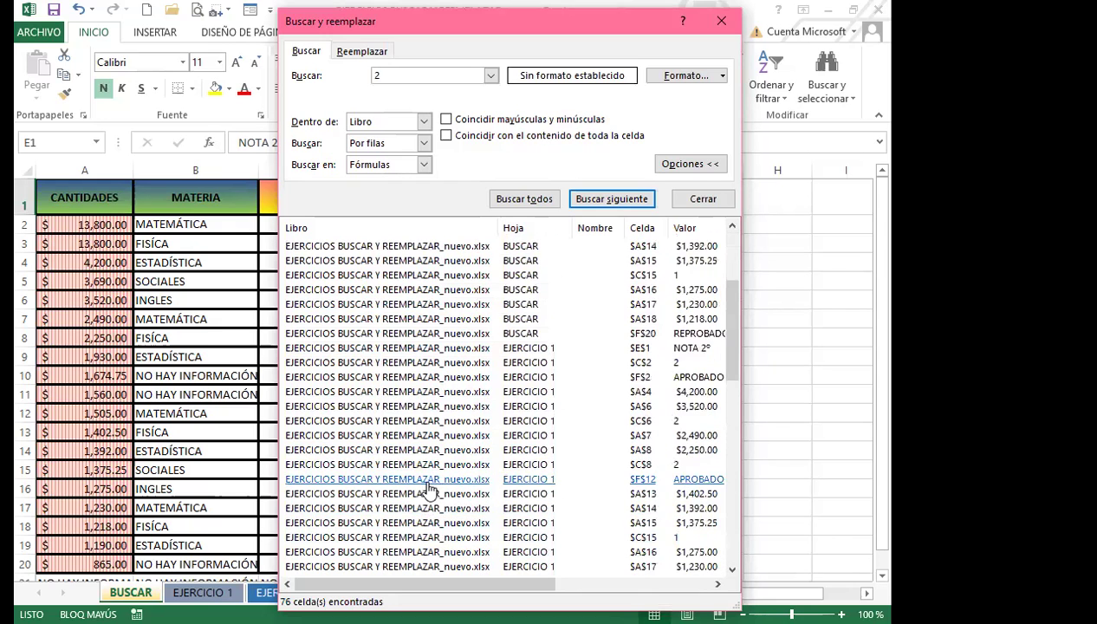
{"action": "scroll", "coordinate": [433, 452], "scroll_direction": "up", "scroll_amount": 3}
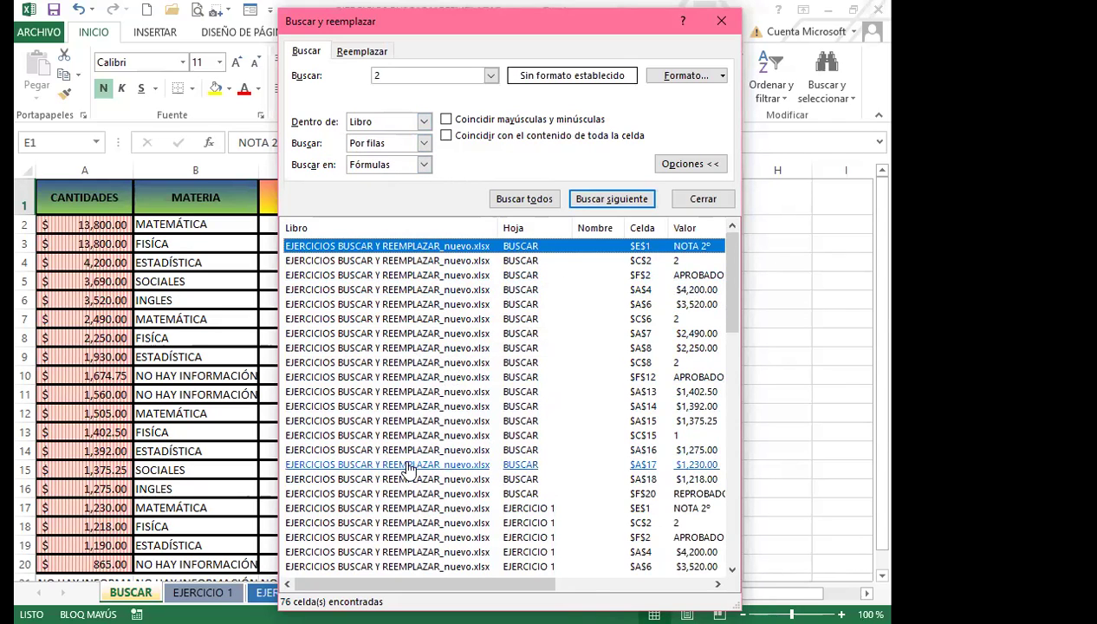
{"action": "scroll", "coordinate": [422, 468], "scroll_direction": "down", "scroll_amount": 4}
{"action": "scroll", "coordinate": [422, 468], "scroll_direction": "down", "scroll_amount": 15}
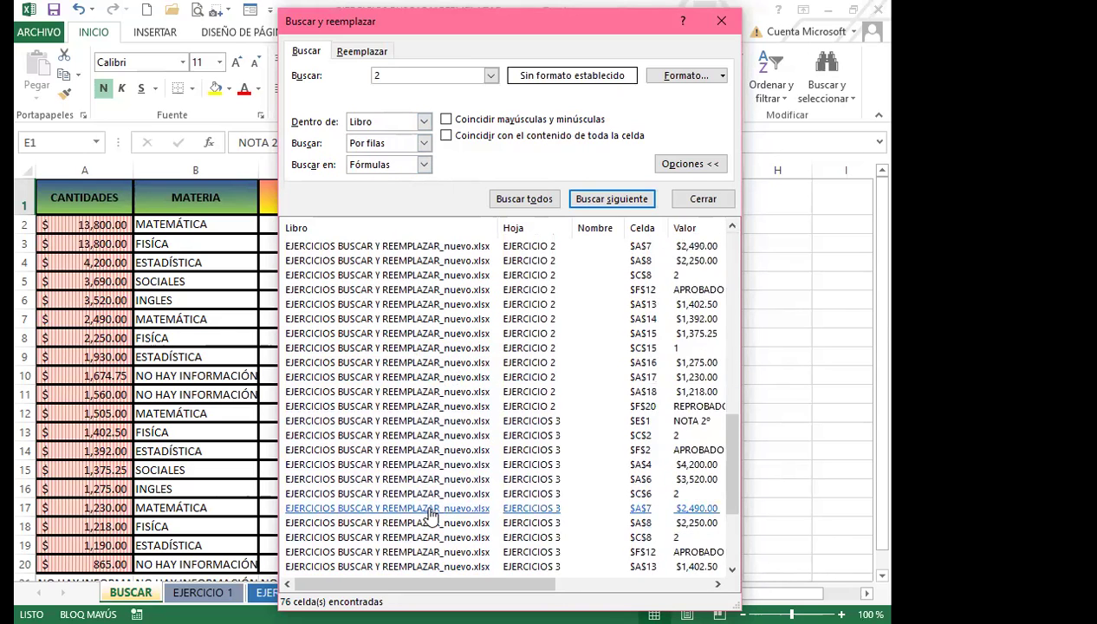
{"action": "scroll", "coordinate": [438, 433], "scroll_direction": "up", "scroll_amount": 19}
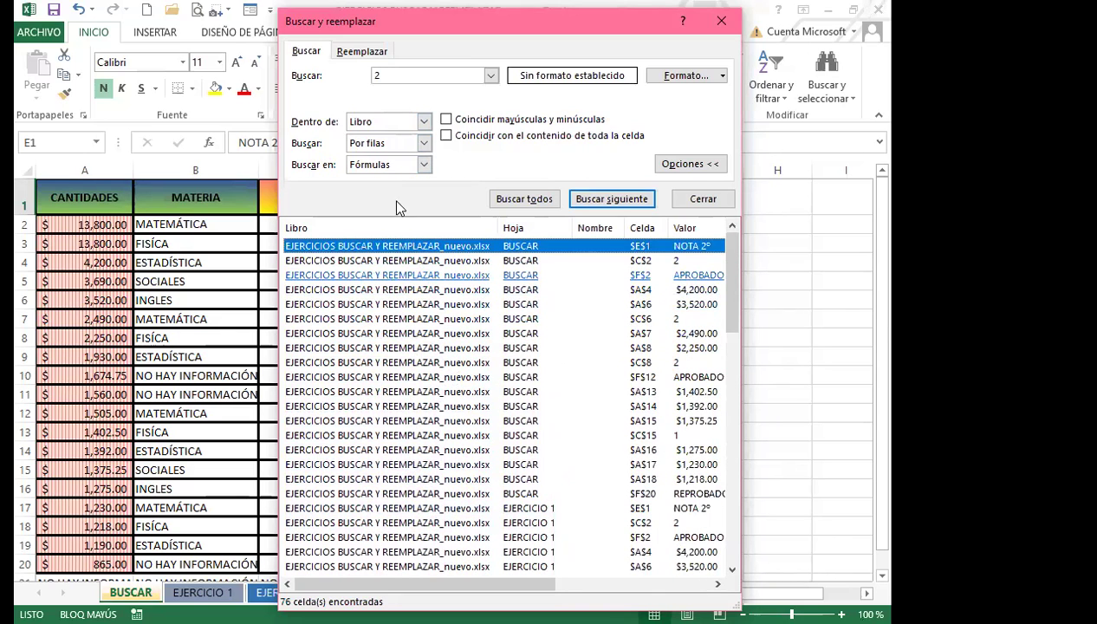
Step: Find all MATEMÁTICA cells in the workbook and go to the matches in B17 on EJERCICIOS 3 and B2 on EJERCICIO 2
{"action": "left_click", "coordinate": [403, 74]}
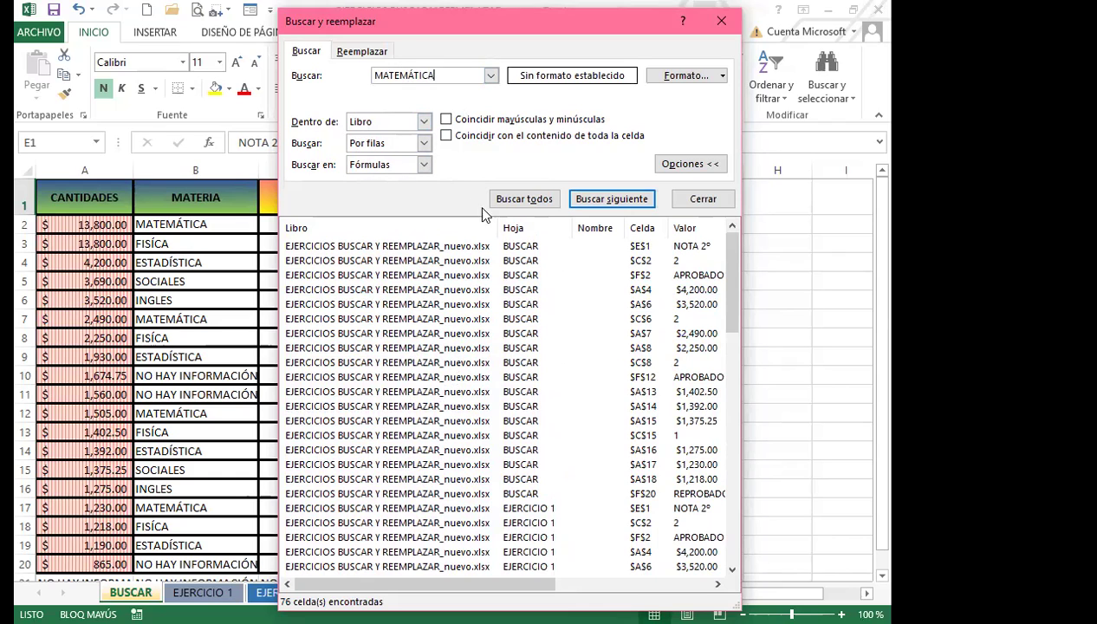
{"action": "left_click", "coordinate": [524, 200]}
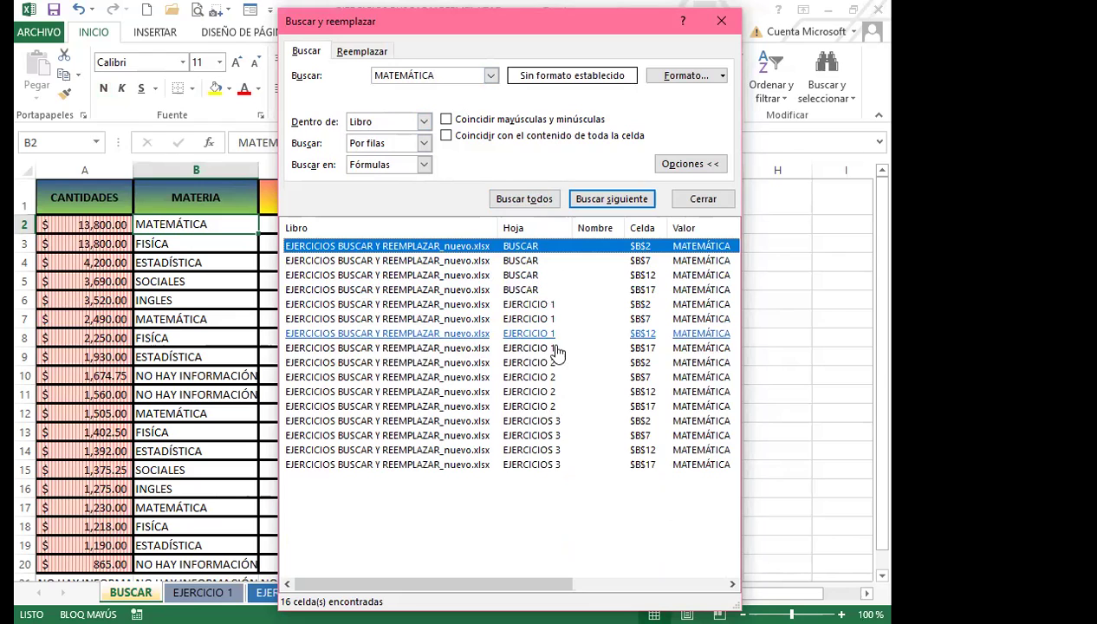
{"action": "left_click", "coordinate": [407, 461]}
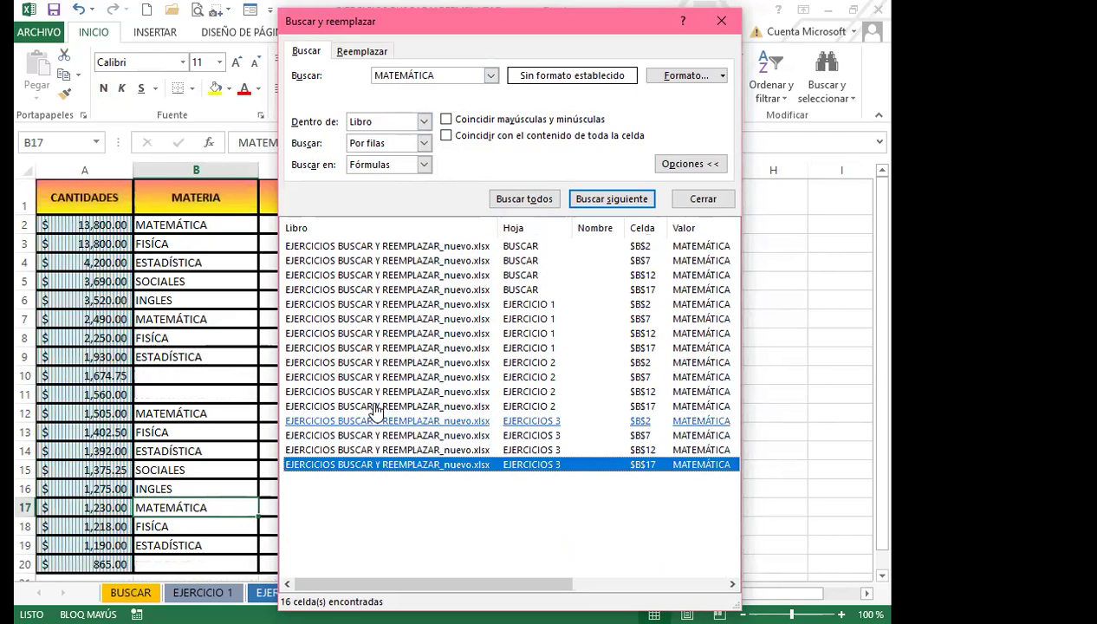
{"action": "left_click", "coordinate": [385, 365]}
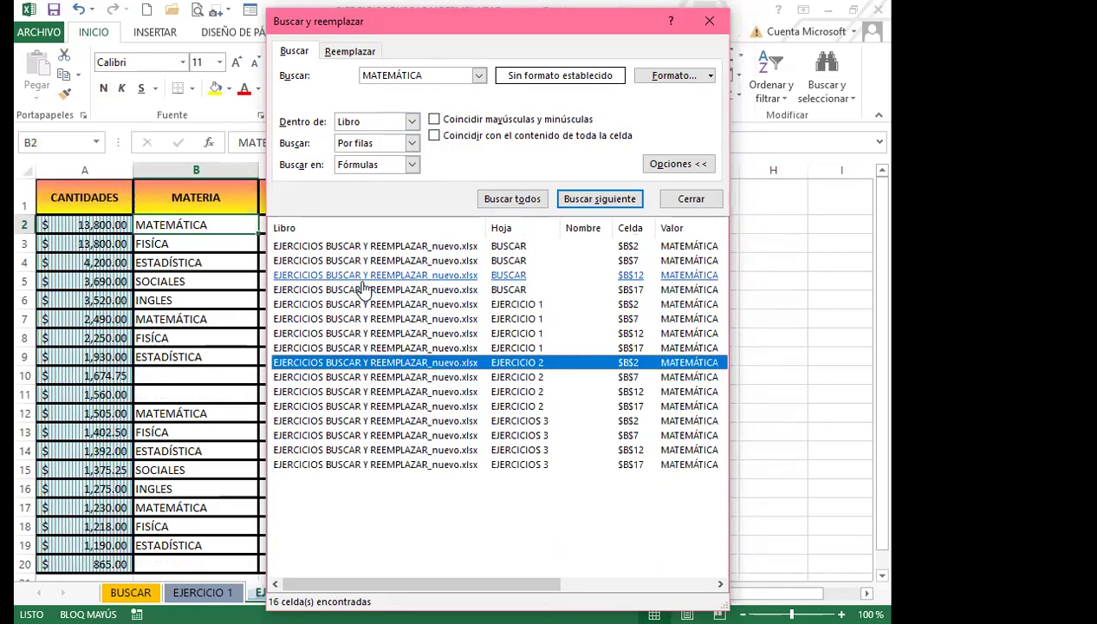
Step: Go to the MATEMÁTICA matches in B12 on BUSCAR and B17 on EJERCICIO 1
{"action": "left_click", "coordinate": [363, 276]}
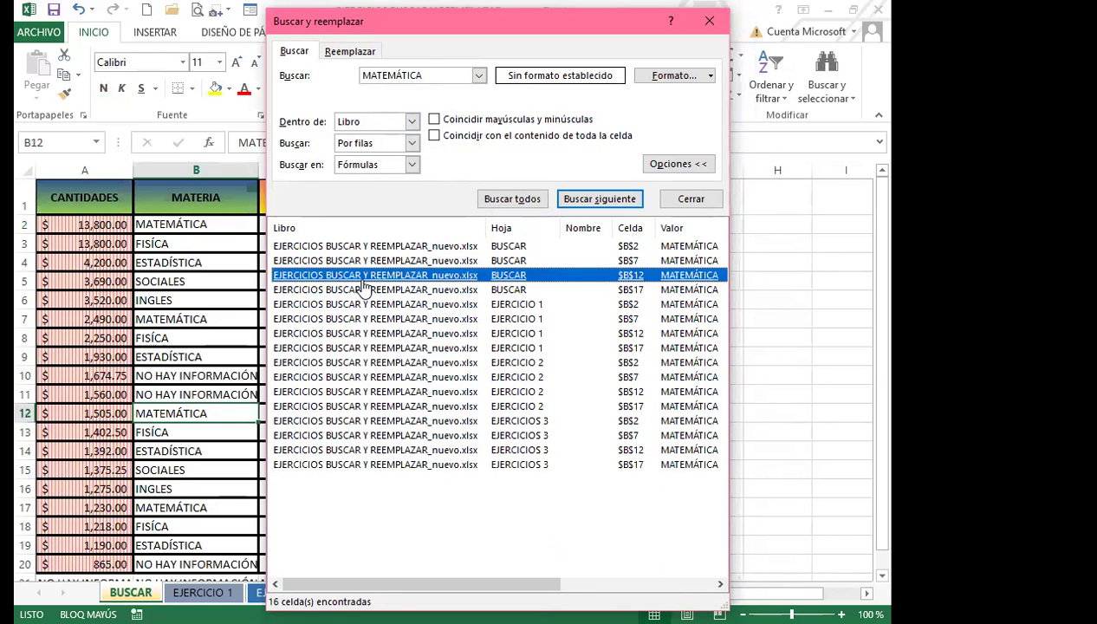
{"action": "left_click", "coordinate": [351, 349]}
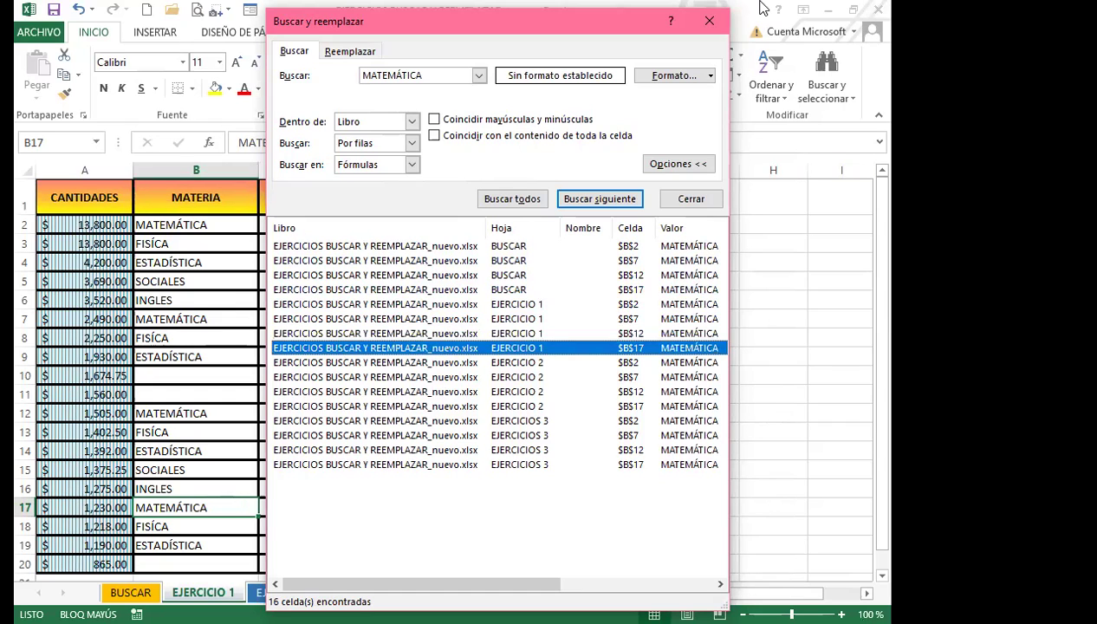
Step: Enable case matching and whole-cell matching, and find all MATEMÁTICA cells in the workbook again
{"action": "left_click", "coordinate": [434, 119]}
{"action": "left_click", "coordinate": [435, 136]}
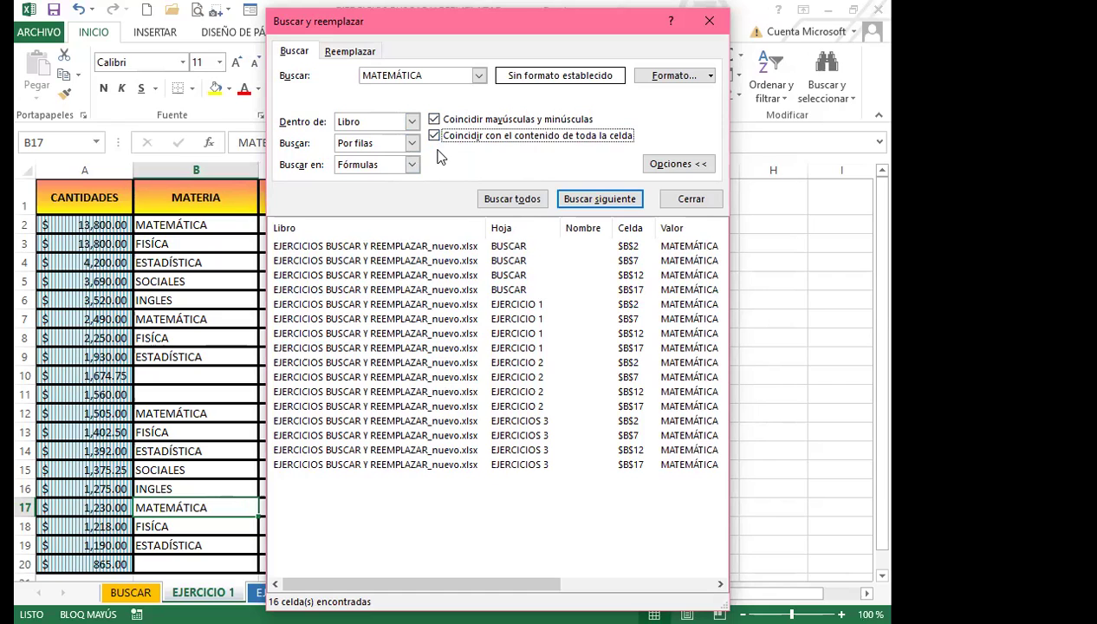
{"action": "left_click", "coordinate": [512, 200]}
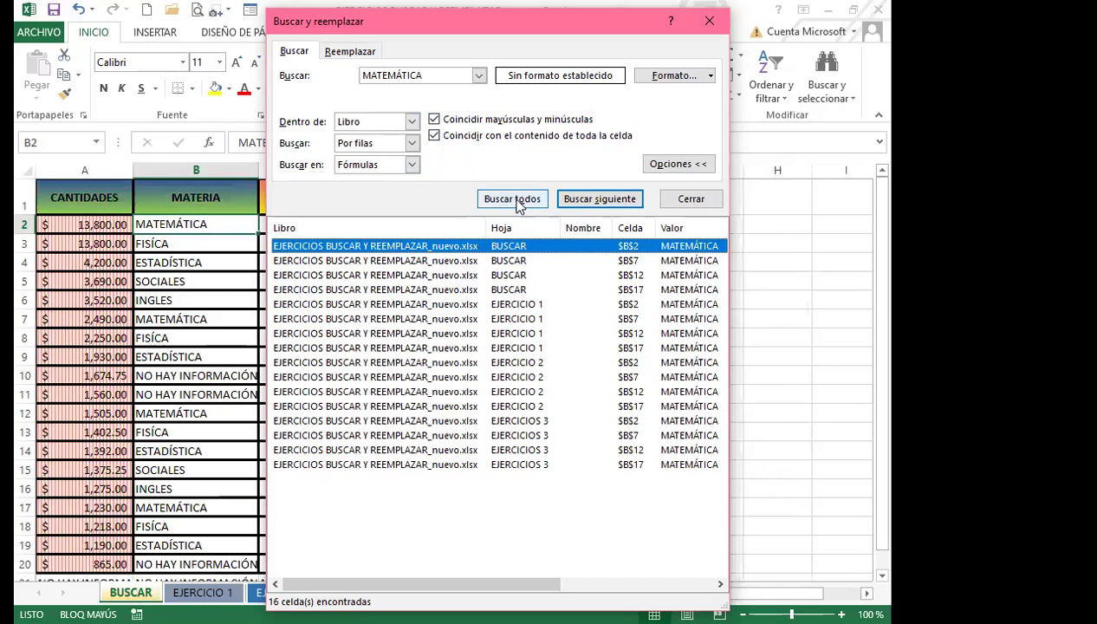
Step: Change the search order to Por columnas and list all MATEMÁTICA matches again
{"action": "left_click", "coordinate": [412, 143]}
{"action": "left_click", "coordinate": [371, 172]}
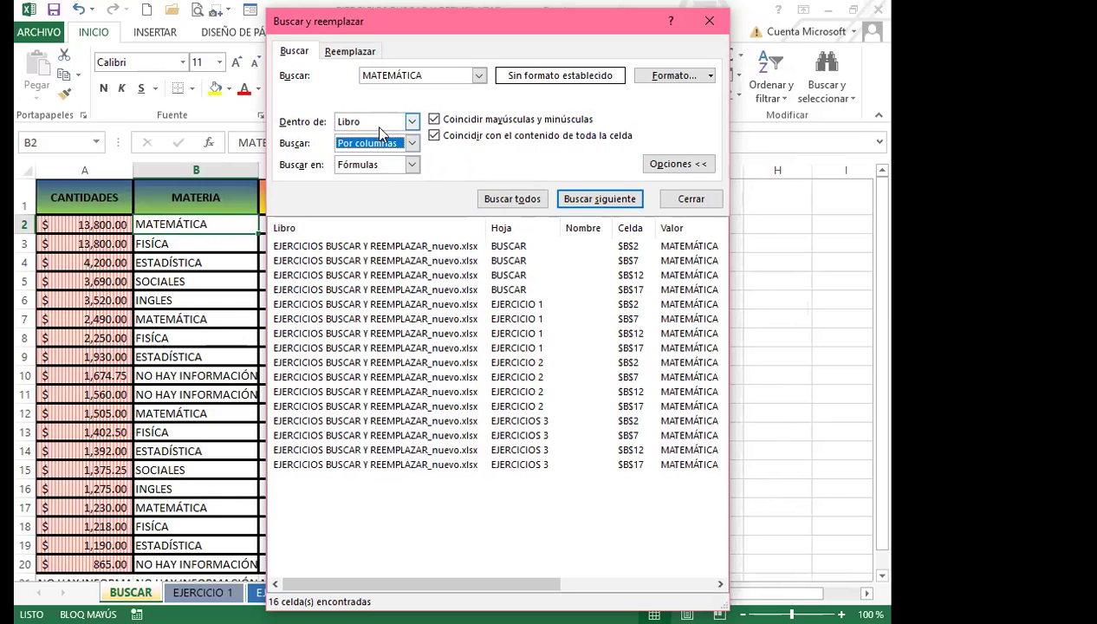
{"action": "left_click", "coordinate": [506, 200]}
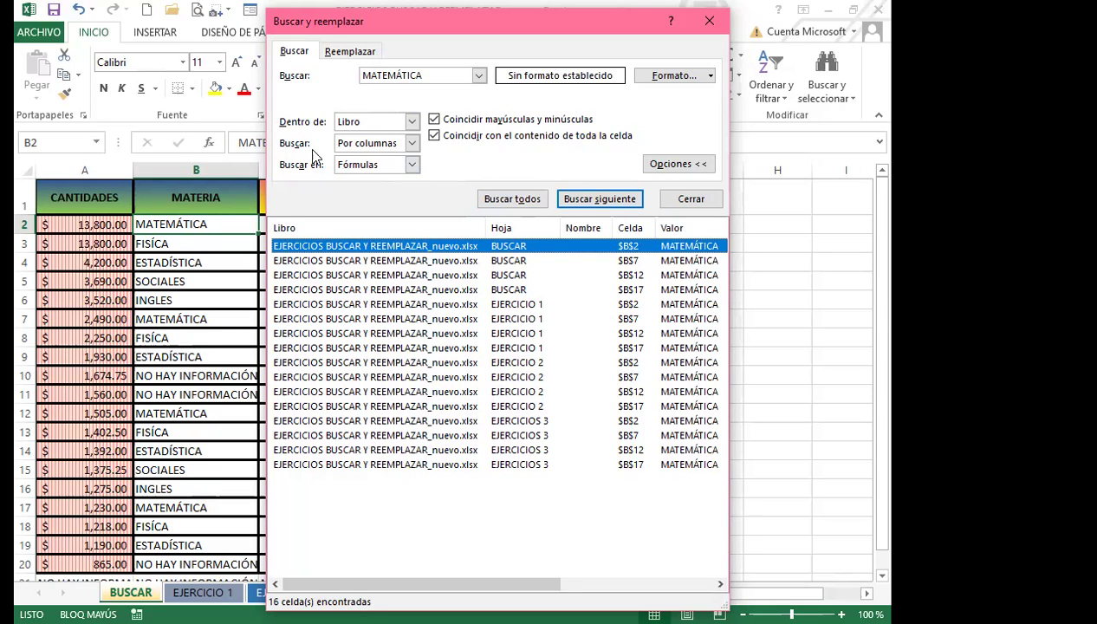
{"action": "left_click", "coordinate": [518, 199]}
Step: Make the search look in Valores and find all MATEMÁTICA cells
{"action": "left_click", "coordinate": [410, 162]}
{"action": "left_click", "coordinate": [364, 191]}
{"action": "left_click", "coordinate": [509, 199]}
Step: Return the search to looking in Fórmulas, and collapse and expand the search options
{"action": "left_click", "coordinate": [412, 165]}
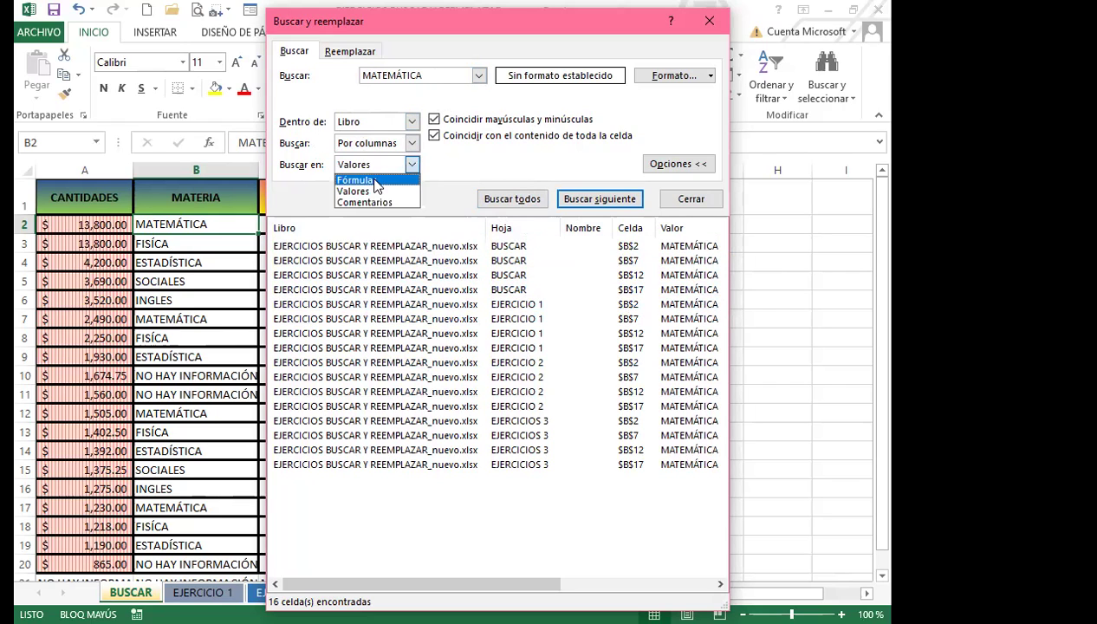
{"action": "left_click", "coordinate": [360, 179]}
{"action": "left_click", "coordinate": [413, 166]}
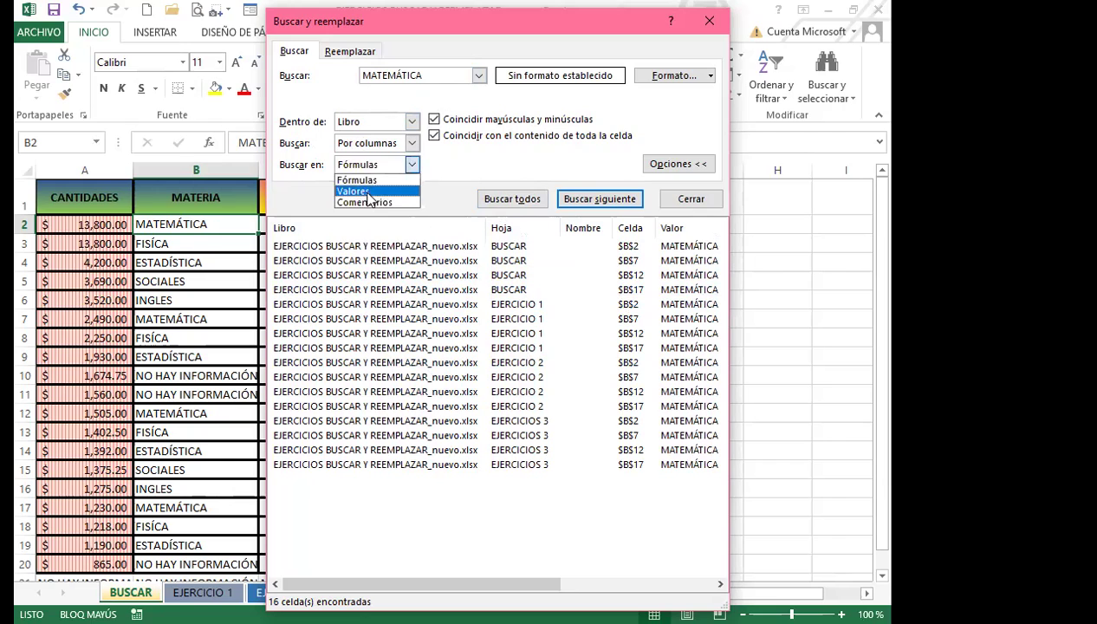
{"action": "left_click", "coordinate": [372, 166]}
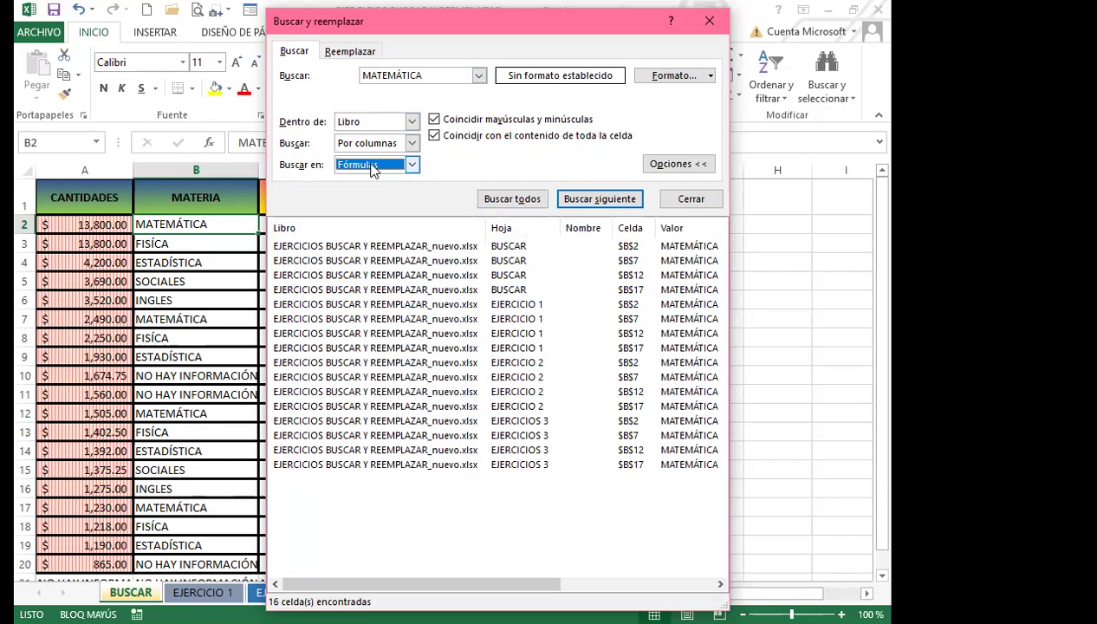
{"action": "left_click", "coordinate": [678, 163]}
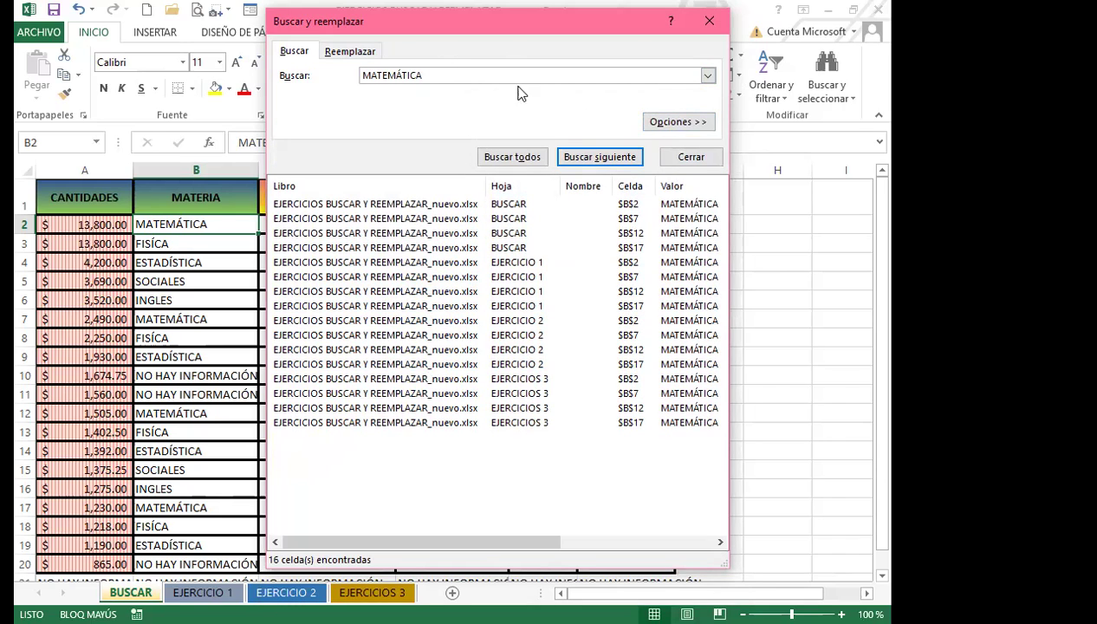
{"action": "left_click", "coordinate": [676, 121]}
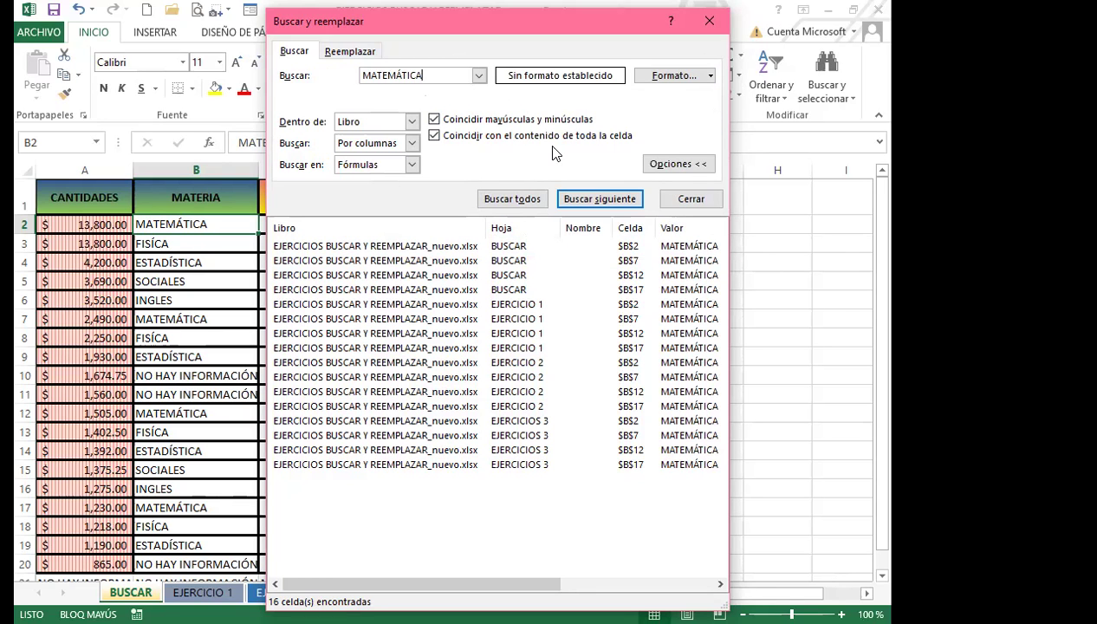
Step: Set up a replacement for MATEMÁTICA with no replacement text and a green fill as the replacement format
{"action": "left_click", "coordinate": [355, 52]}
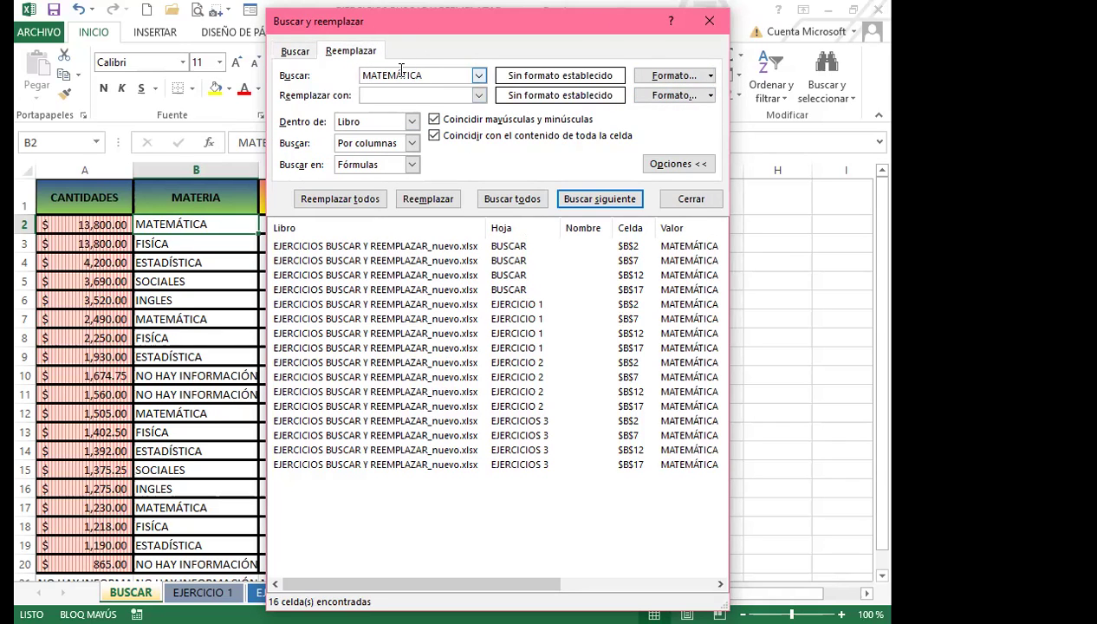
{"action": "left_click", "coordinate": [379, 95]}
{"action": "left_click", "coordinate": [710, 97]}
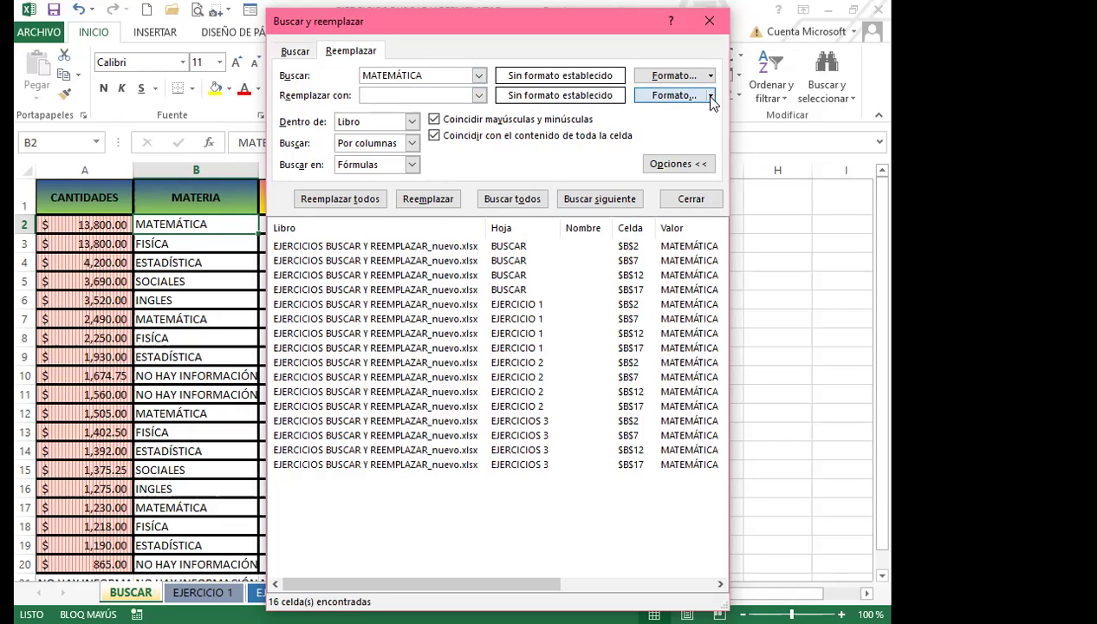
{"action": "left_click", "coordinate": [711, 97]}
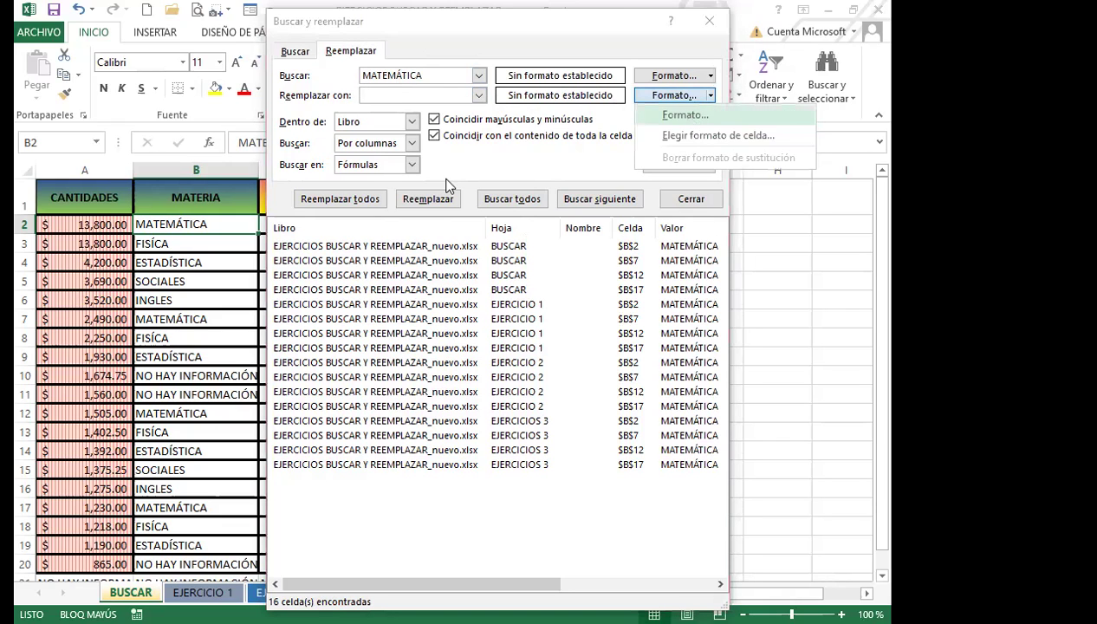
{"action": "left_click", "coordinate": [689, 118]}
{"action": "left_click", "coordinate": [499, 207]}
{"action": "left_click", "coordinate": [767, 406]}
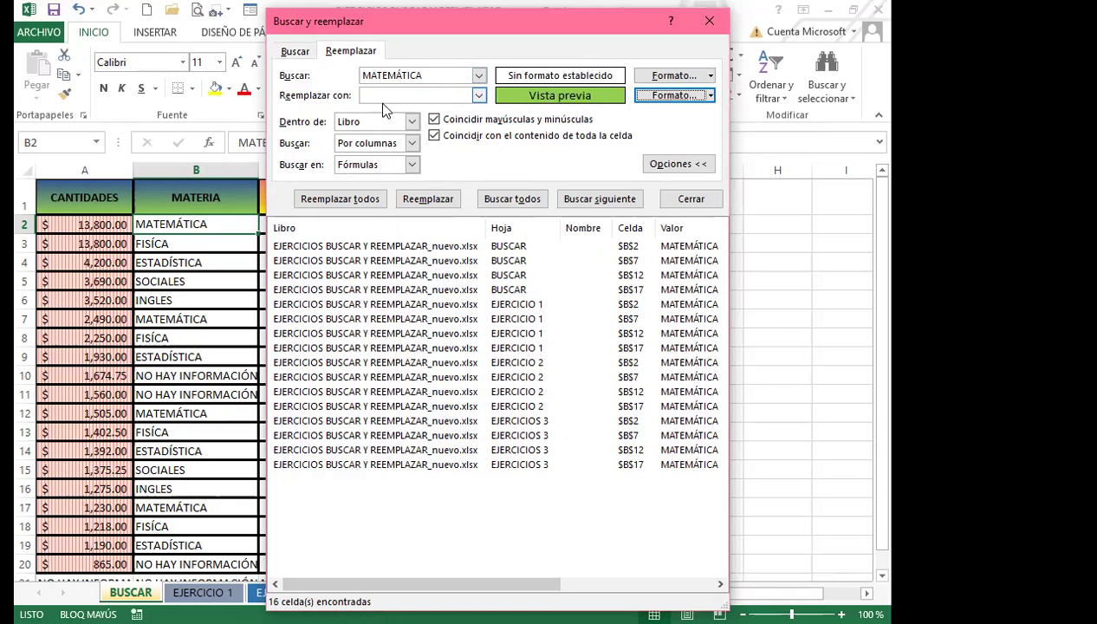
Step: Replace all MATEMÁTICA cells in the workbook with the green-filled format and close Find and Replace
{"action": "left_click", "coordinate": [357, 202]}
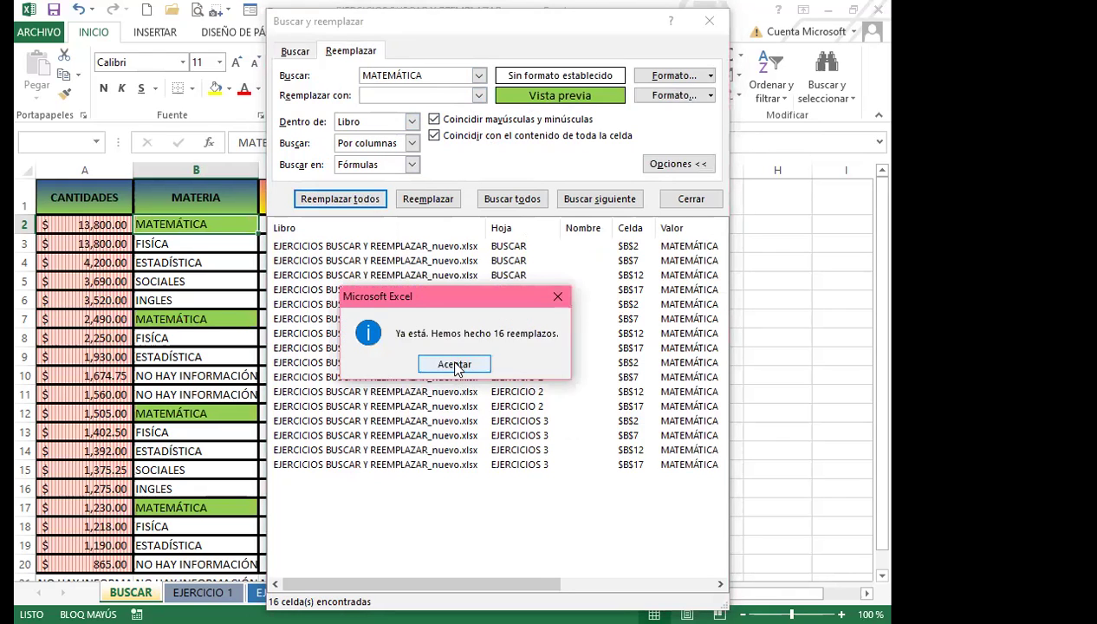
{"action": "left_click", "coordinate": [450, 364]}
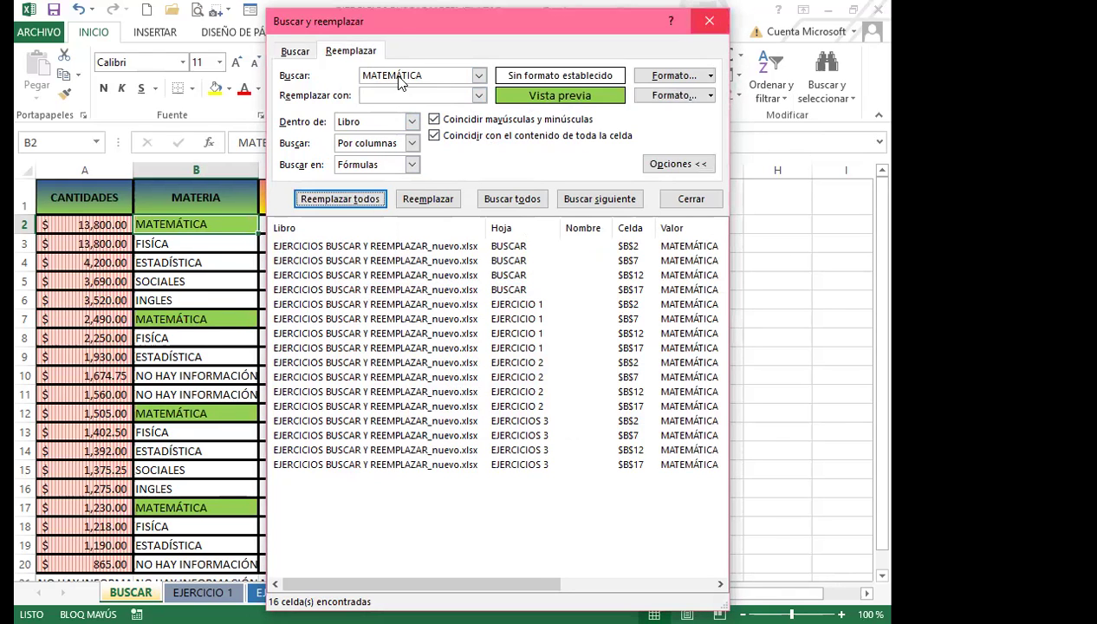
{"action": "left_click", "coordinate": [716, 22]}
Step: Check the fill of the MATEMÁTICA cells on BUSCAR, EJERCICIO 1, EJERCICIO 2 and EJERCICIOS 3
{"action": "scroll", "coordinate": [224, 408], "scroll_direction": "down", "scroll_amount": 2}
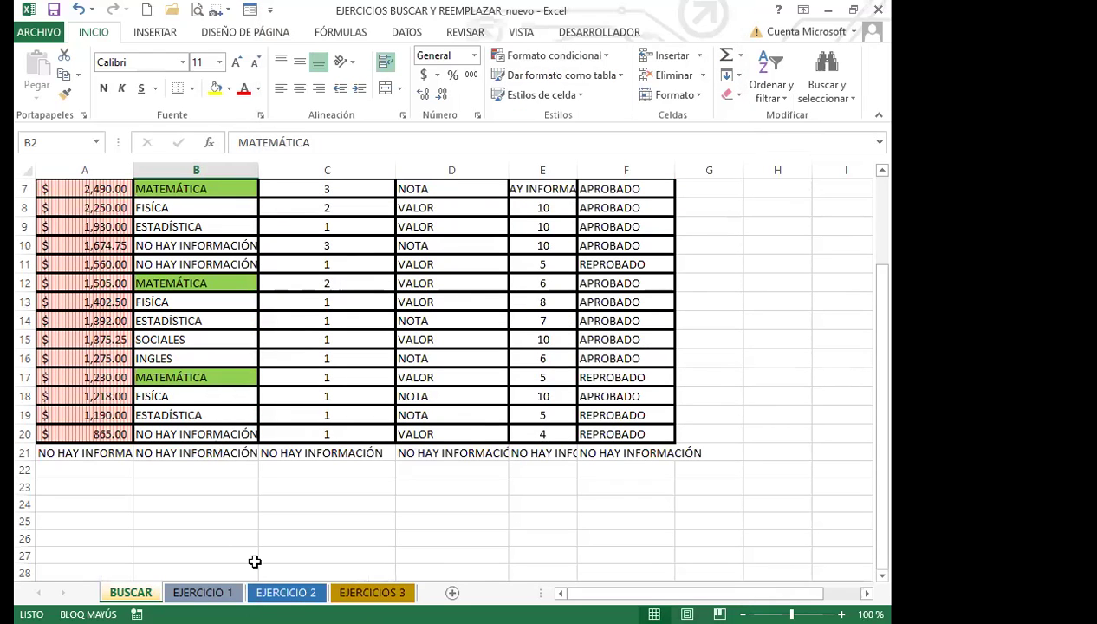
{"action": "left_click", "coordinate": [202, 592]}
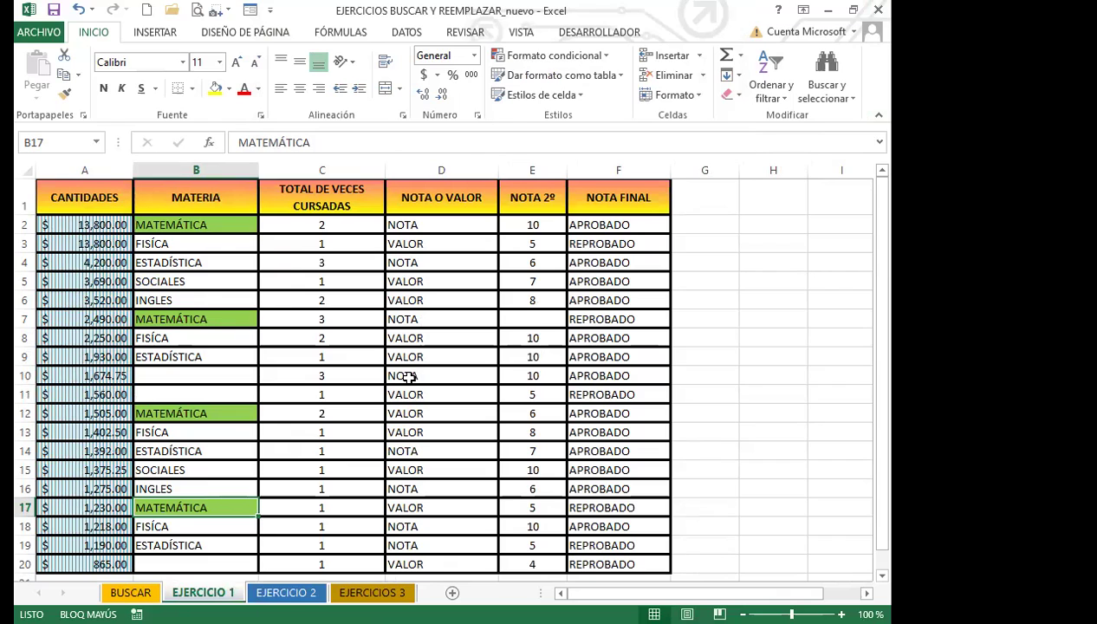
{"action": "left_click", "coordinate": [232, 321]}
{"action": "left_click", "coordinate": [286, 592]}
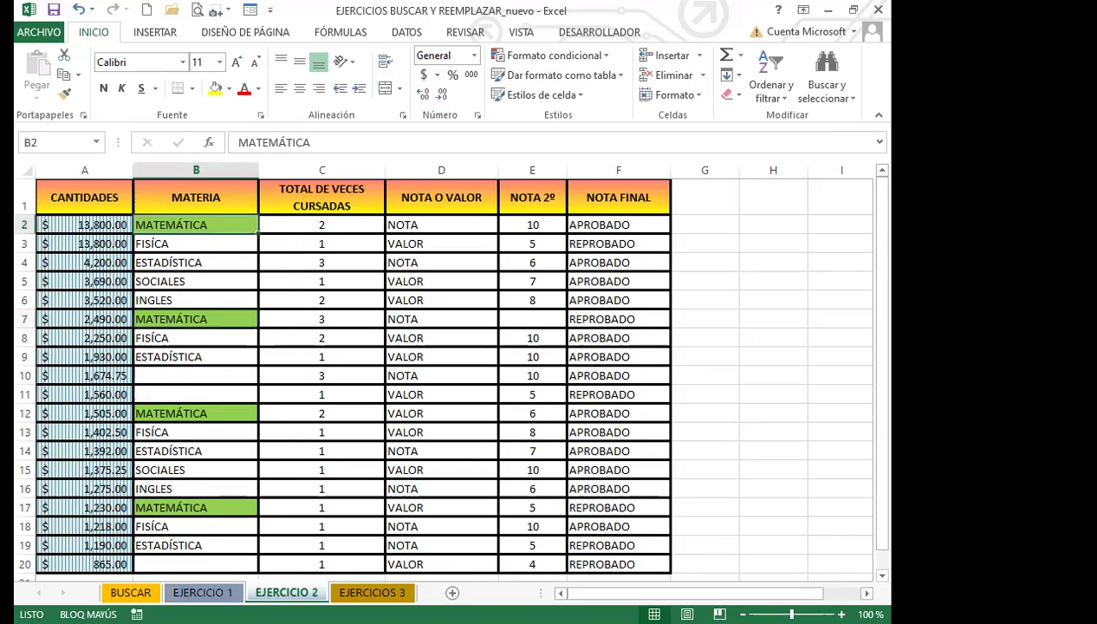
{"action": "left_click", "coordinate": [367, 592]}
{"action": "left_click", "coordinate": [232, 593]}
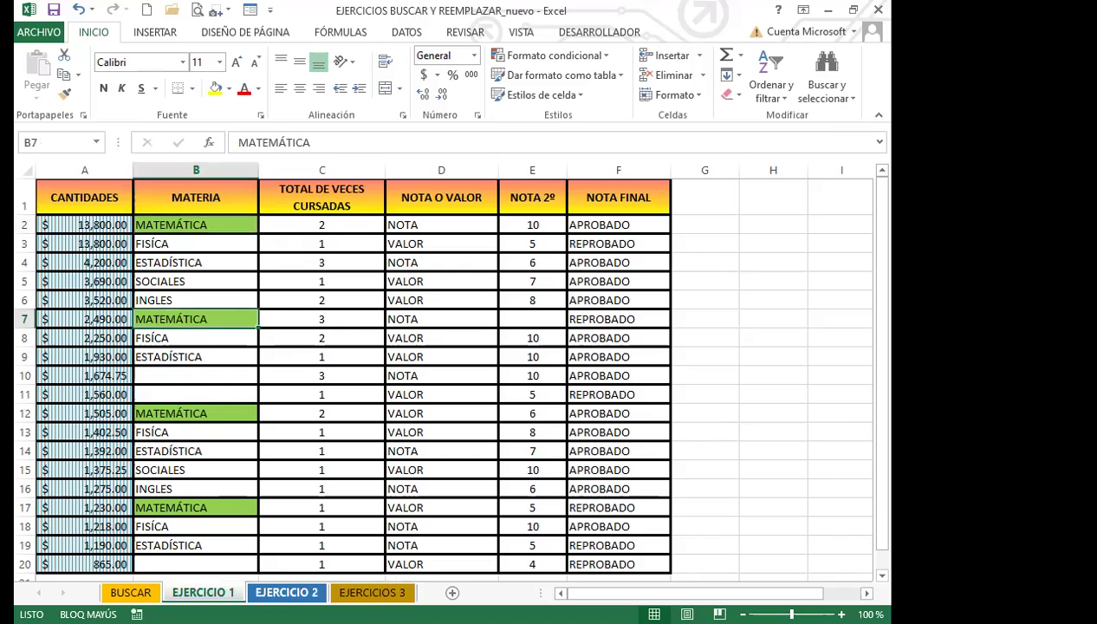
{"action": "left_click", "coordinate": [286, 592]}
{"action": "left_click", "coordinate": [372, 592]}
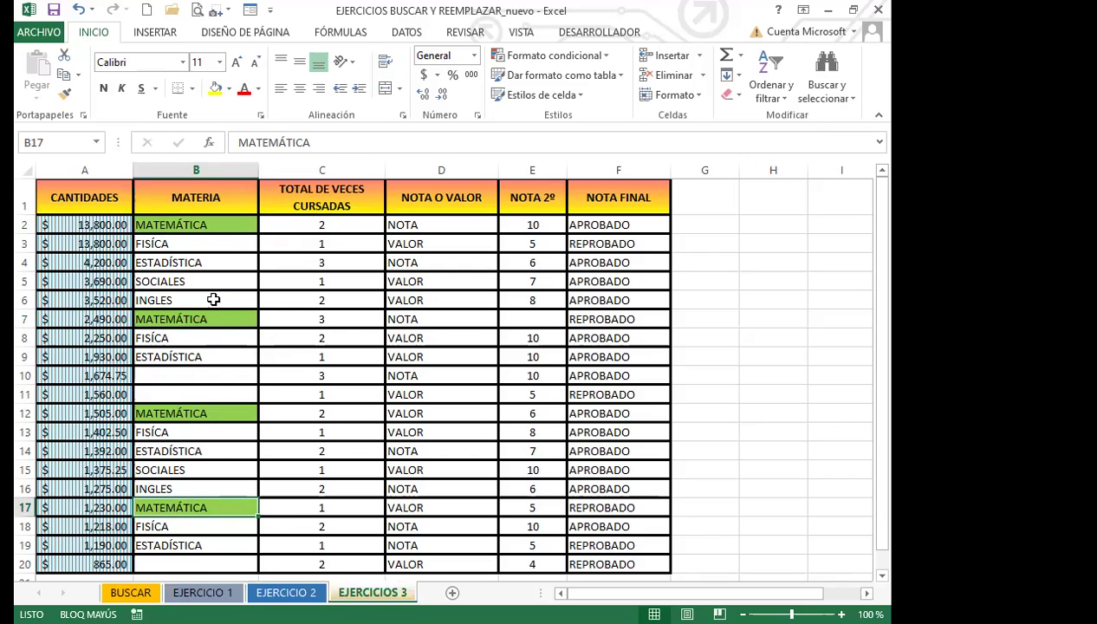
Step: Return to BUSCAR and go through all the sheets again to compare the MATERIA columns, ending on B7 of EJERCICIOS 3
{"action": "left_click", "coordinate": [130, 592]}
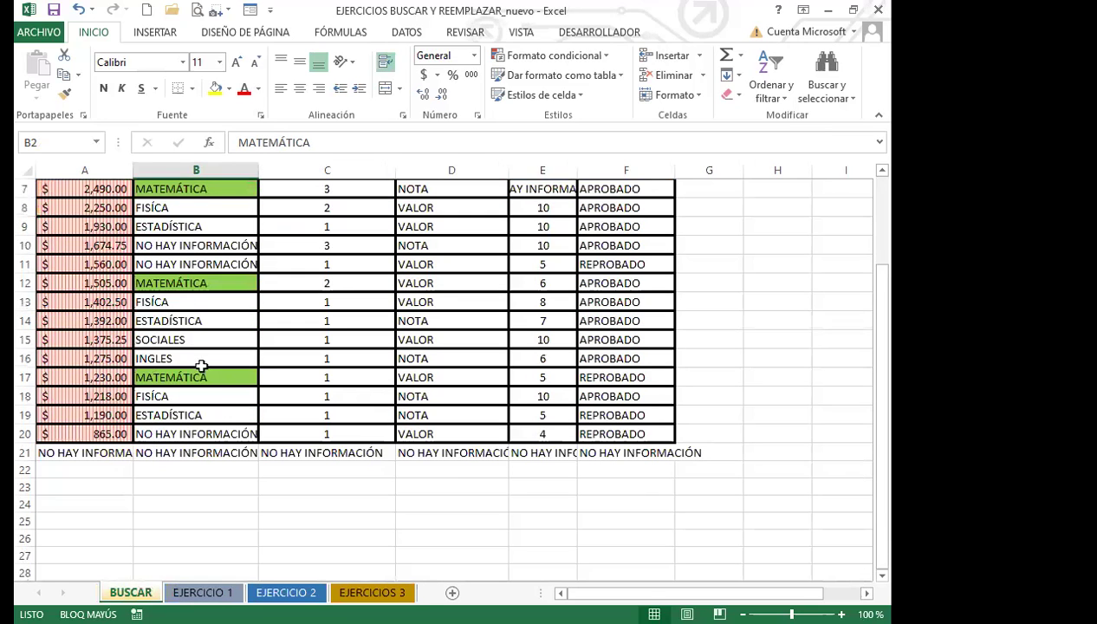
{"action": "scroll", "coordinate": [217, 393], "scroll_direction": "up", "scroll_amount": 2}
{"action": "scroll", "coordinate": [231, 455], "scroll_direction": "down", "scroll_amount": 1}
{"action": "scroll", "coordinate": [230, 455], "scroll_direction": "up", "scroll_amount": 1}
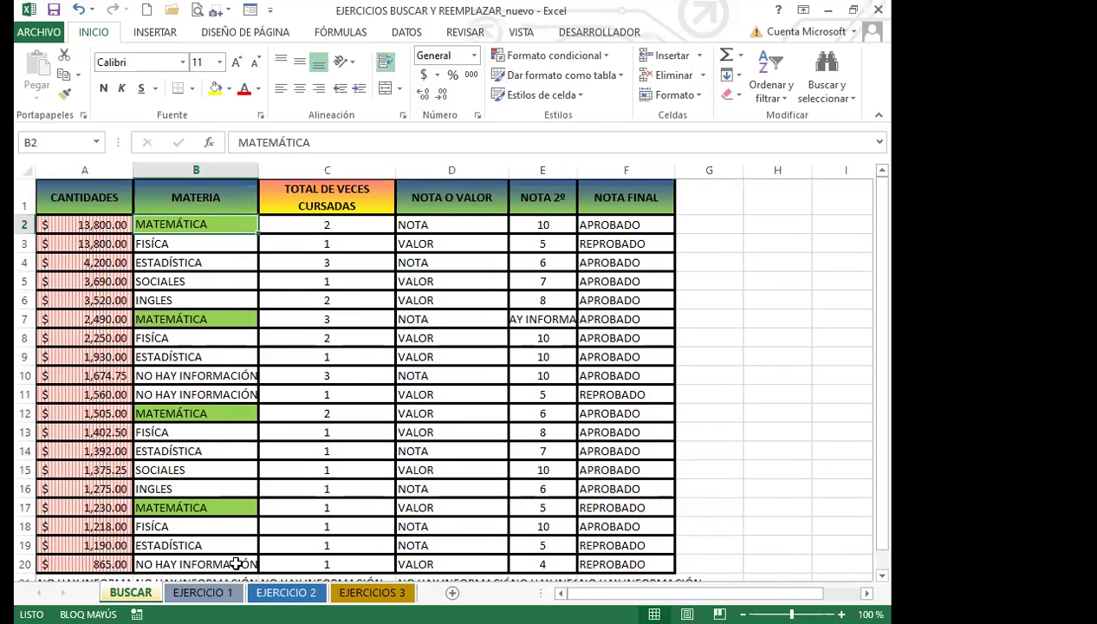
{"action": "left_click", "coordinate": [205, 593]}
{"action": "left_click", "coordinate": [286, 592]}
{"action": "left_click", "coordinate": [371, 593]}
{"action": "scroll", "coordinate": [199, 440], "scroll_direction": "down", "scroll_amount": 2}
{"action": "scroll", "coordinate": [213, 402], "scroll_direction": "up", "scroll_amount": 2}
{"action": "left_click", "coordinate": [227, 318]}
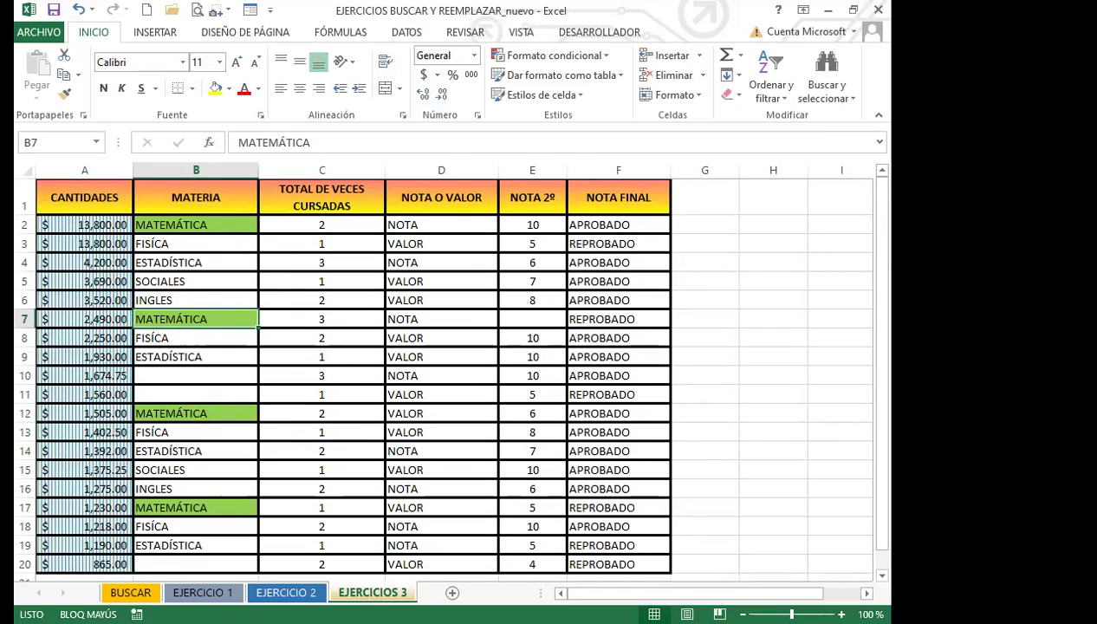
Step: Review the four sheets once more, selecting C12 on BUSCAR and cells C15 and G12 on EJERCICIOS 3
{"action": "left_click", "coordinate": [130, 592]}
{"action": "left_click", "coordinate": [279, 416]}
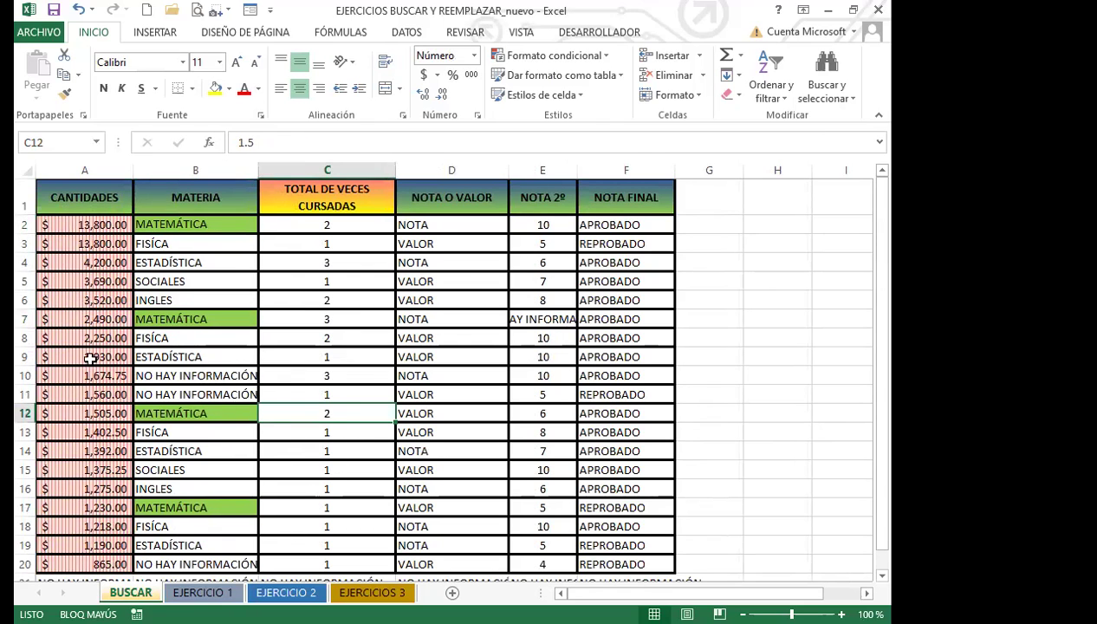
{"action": "left_click", "coordinate": [203, 593]}
{"action": "left_click", "coordinate": [286, 593]}
{"action": "left_click", "coordinate": [372, 593]}
{"action": "left_click", "coordinate": [336, 472]}
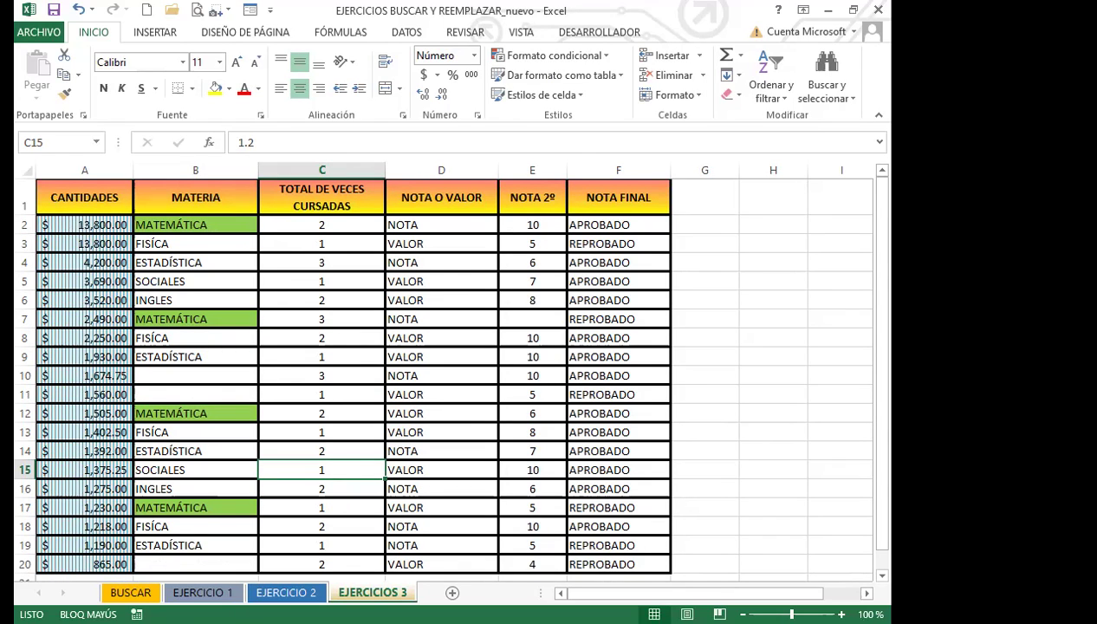
{"action": "left_click", "coordinate": [737, 413]}
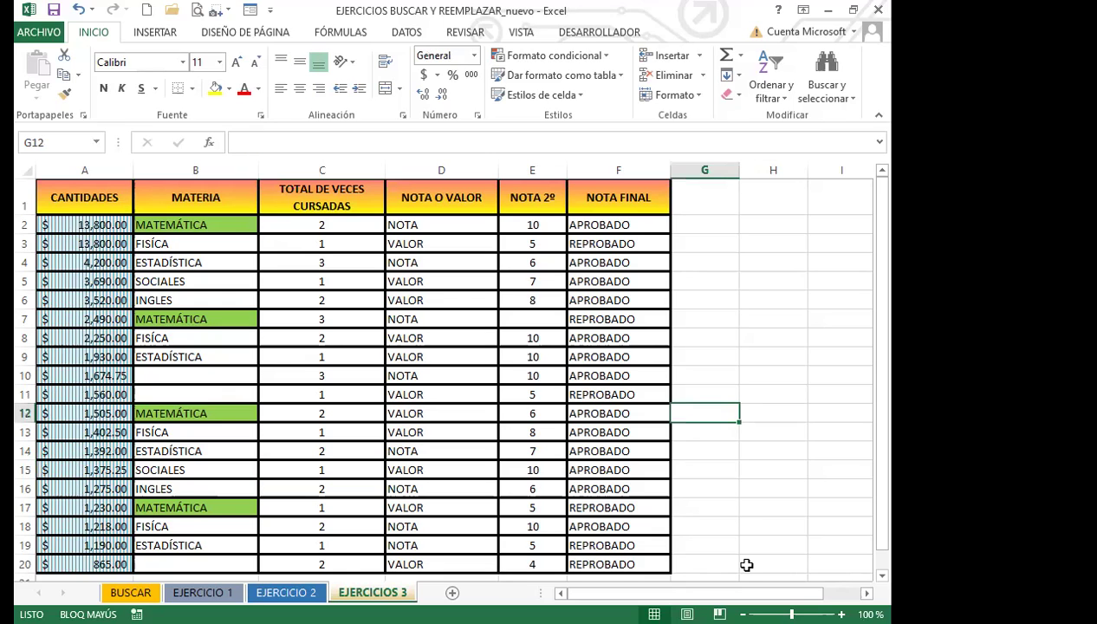